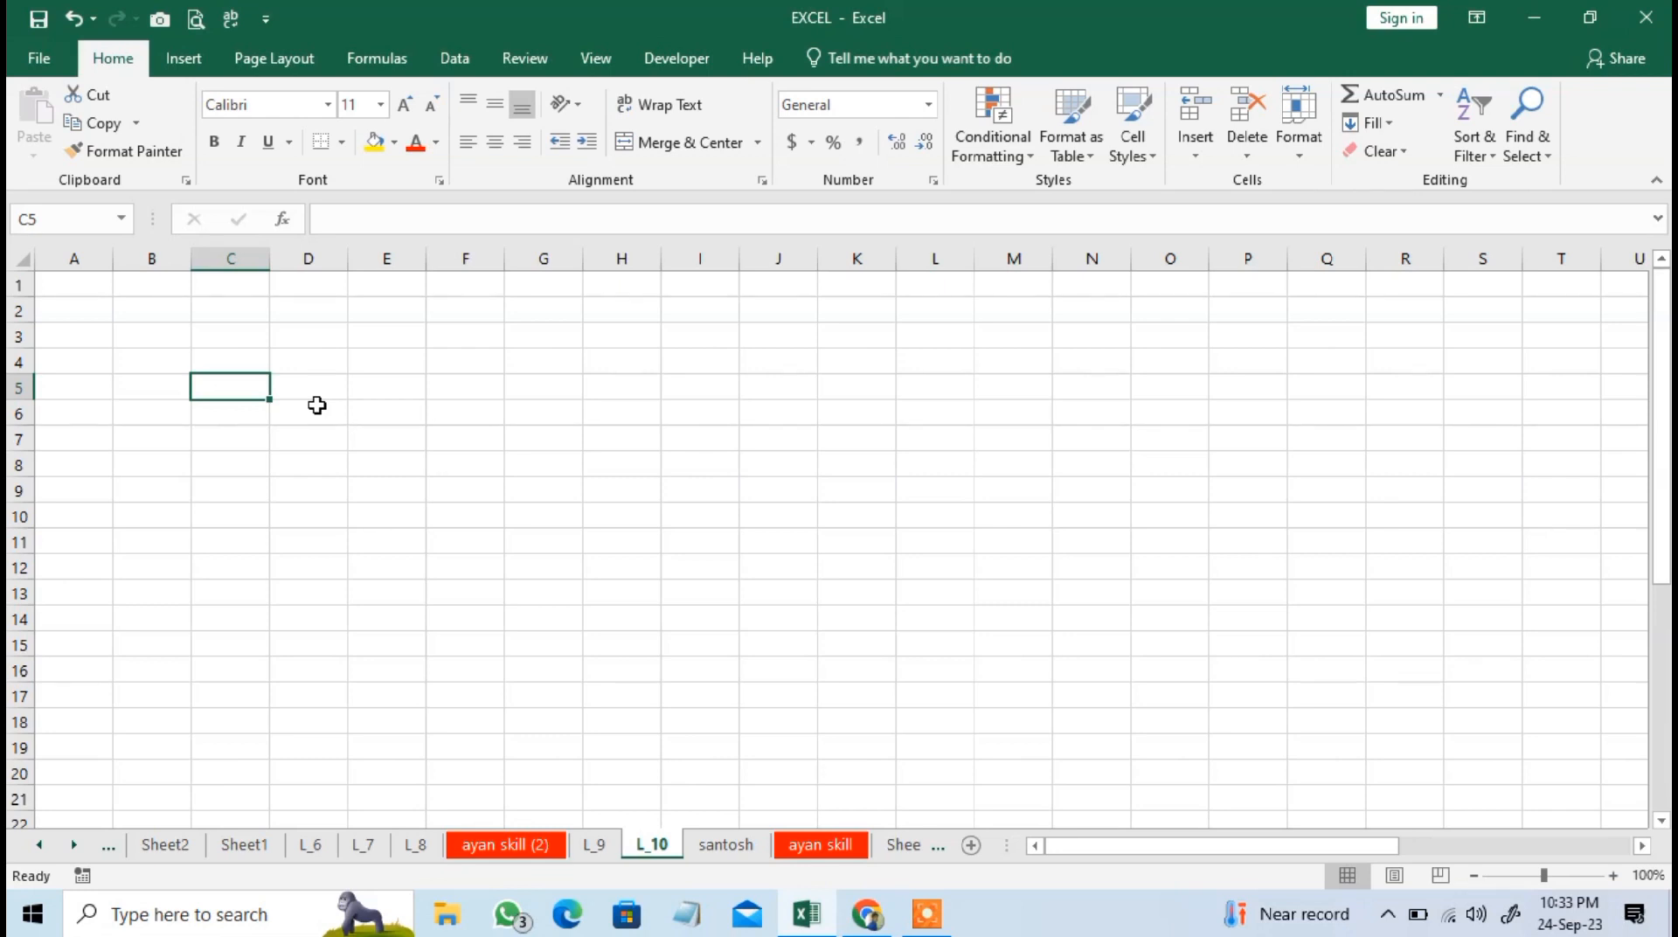
pyautogui.click(1441, 96)
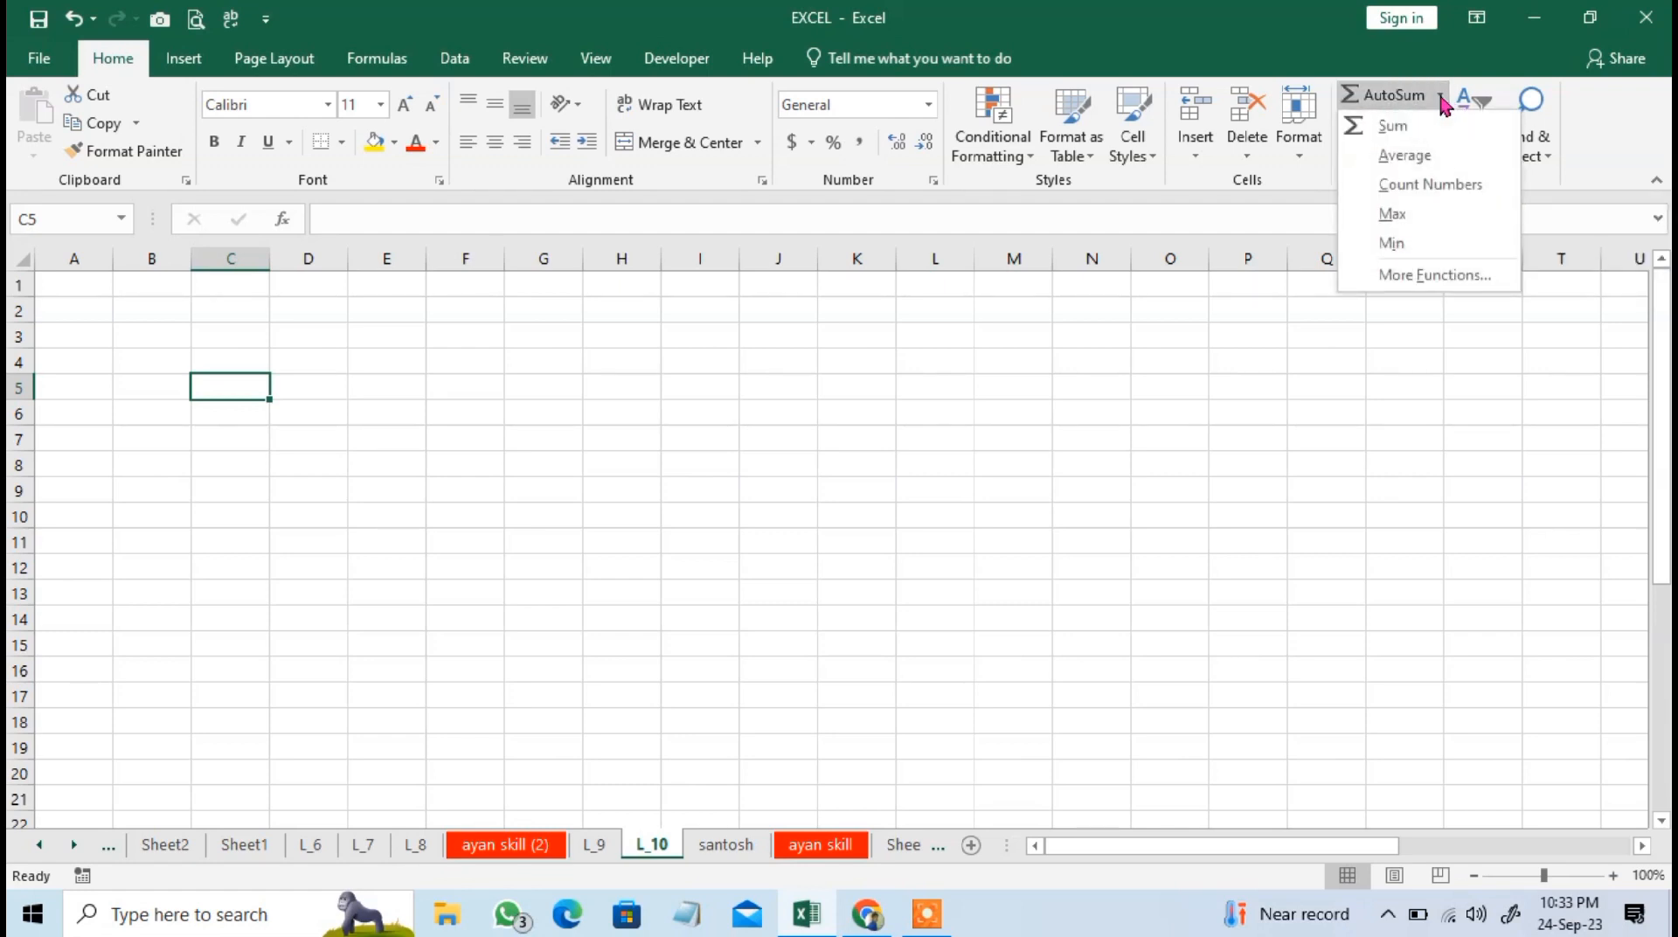
pyautogui.click(1441, 96)
pyautogui.click(276, 437)
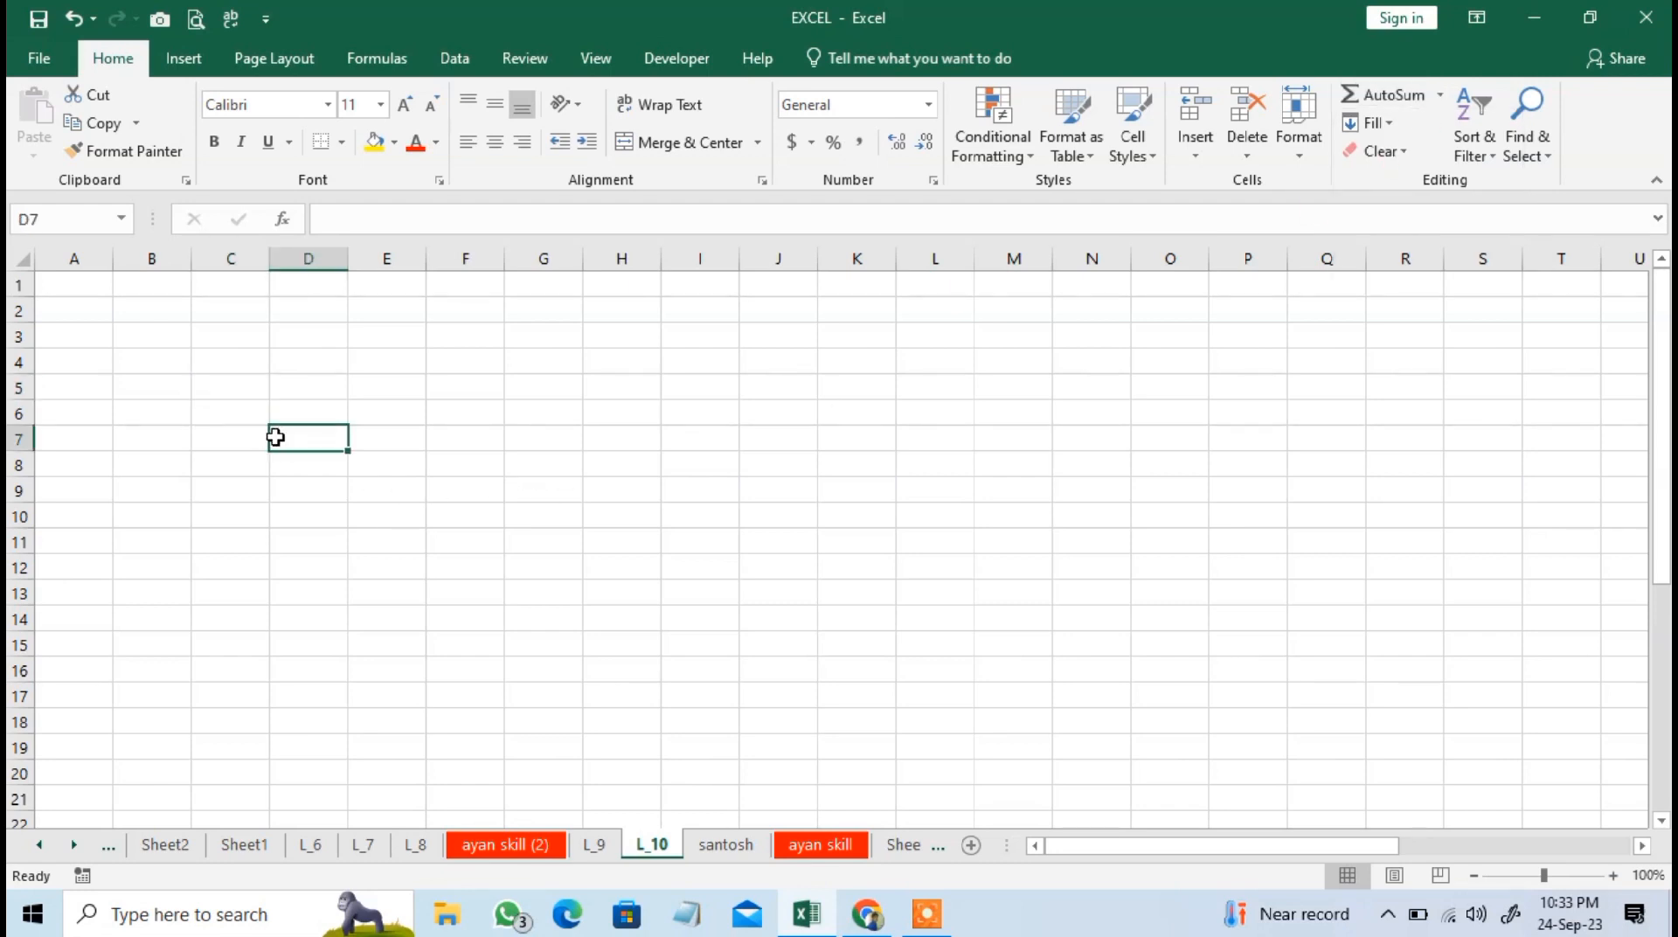
# Enter the numbers 50, 2, 625, 2635 and 263 down column C in cells C6 to C10.
pyautogui.click(241, 393)
pyautogui.click(248, 418)
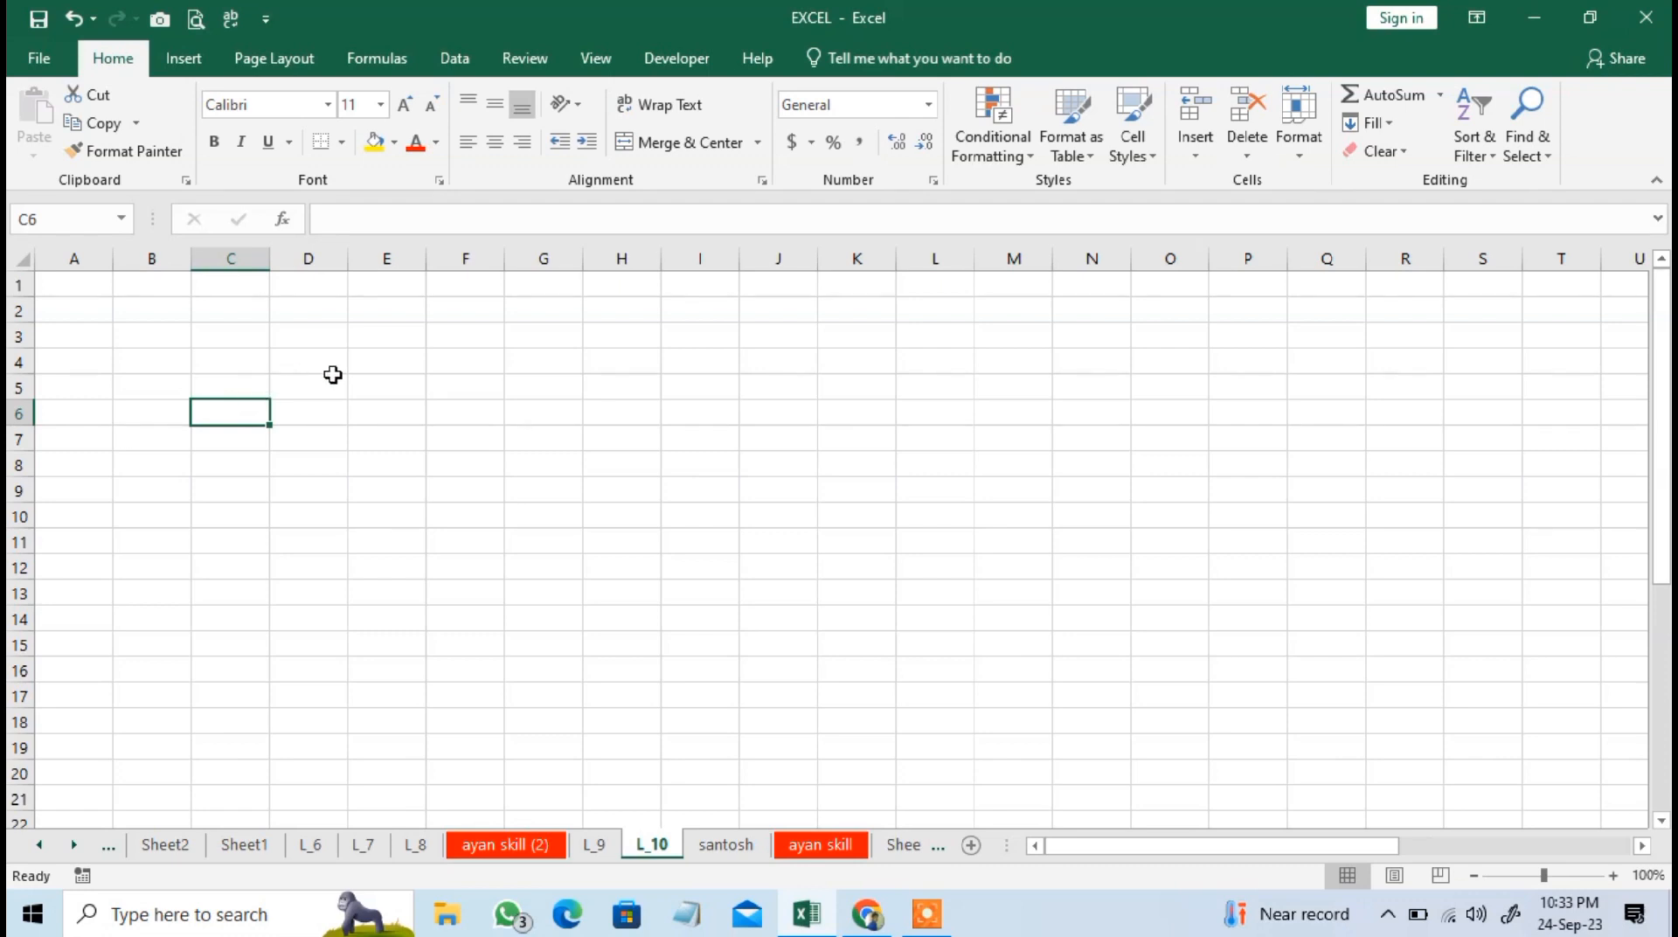
pyautogui.write('50')
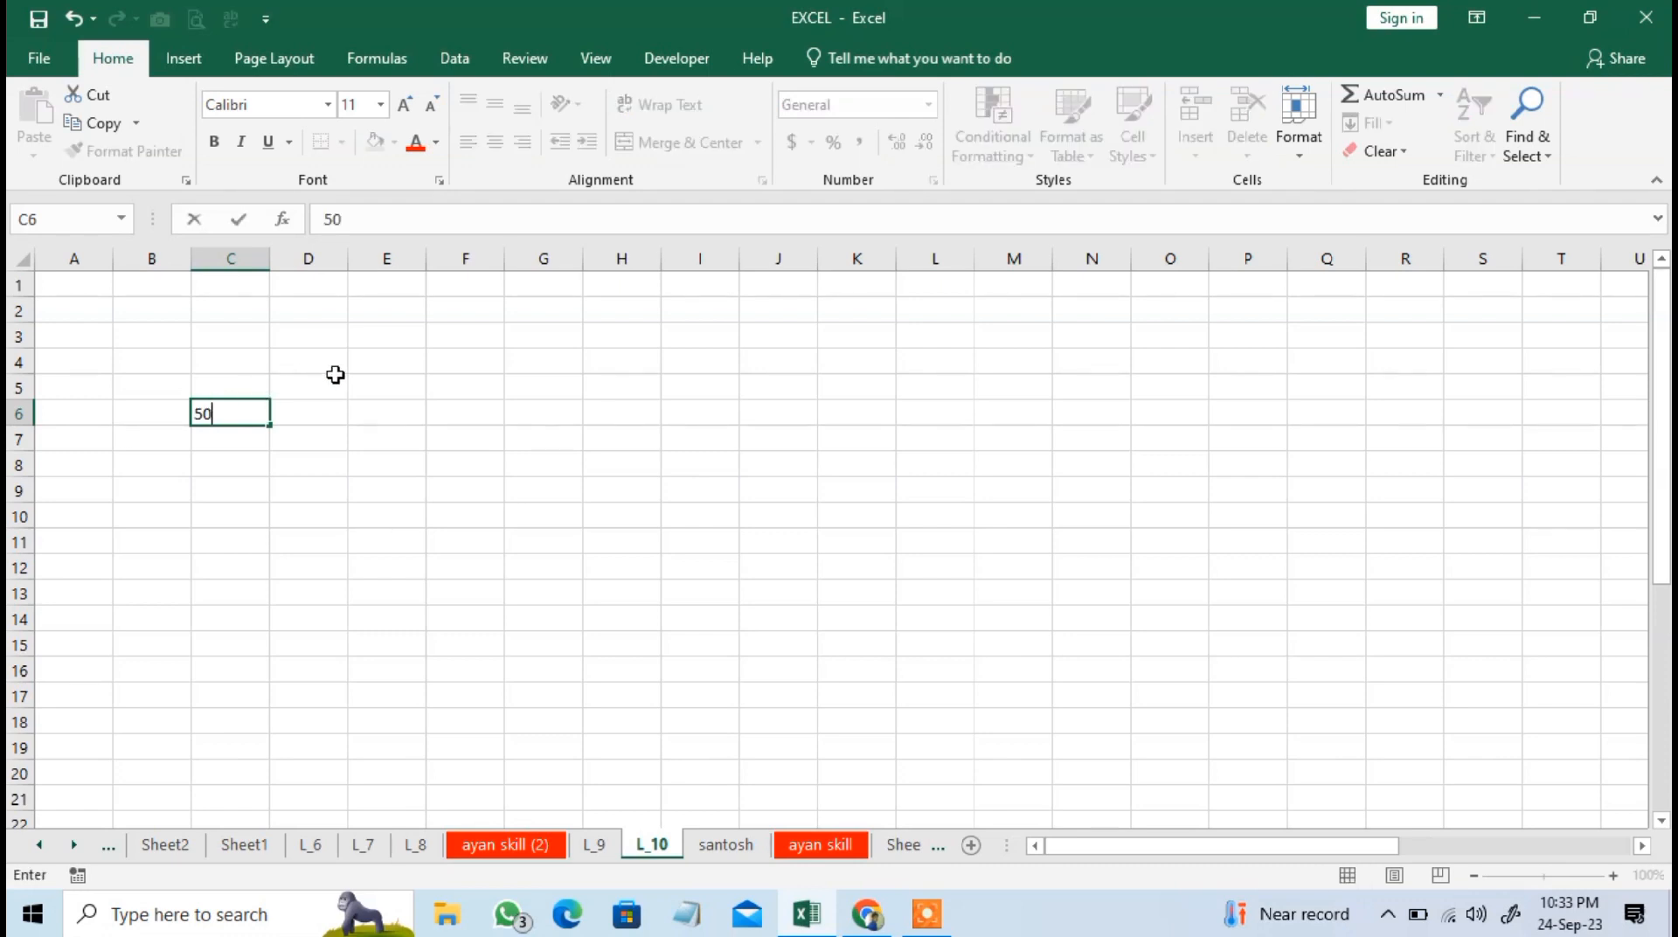
pyautogui.press('Return')
pyautogui.write('2')
pyautogui.press('Return')
pyautogui.write('625')
pyautogui.press('Return')
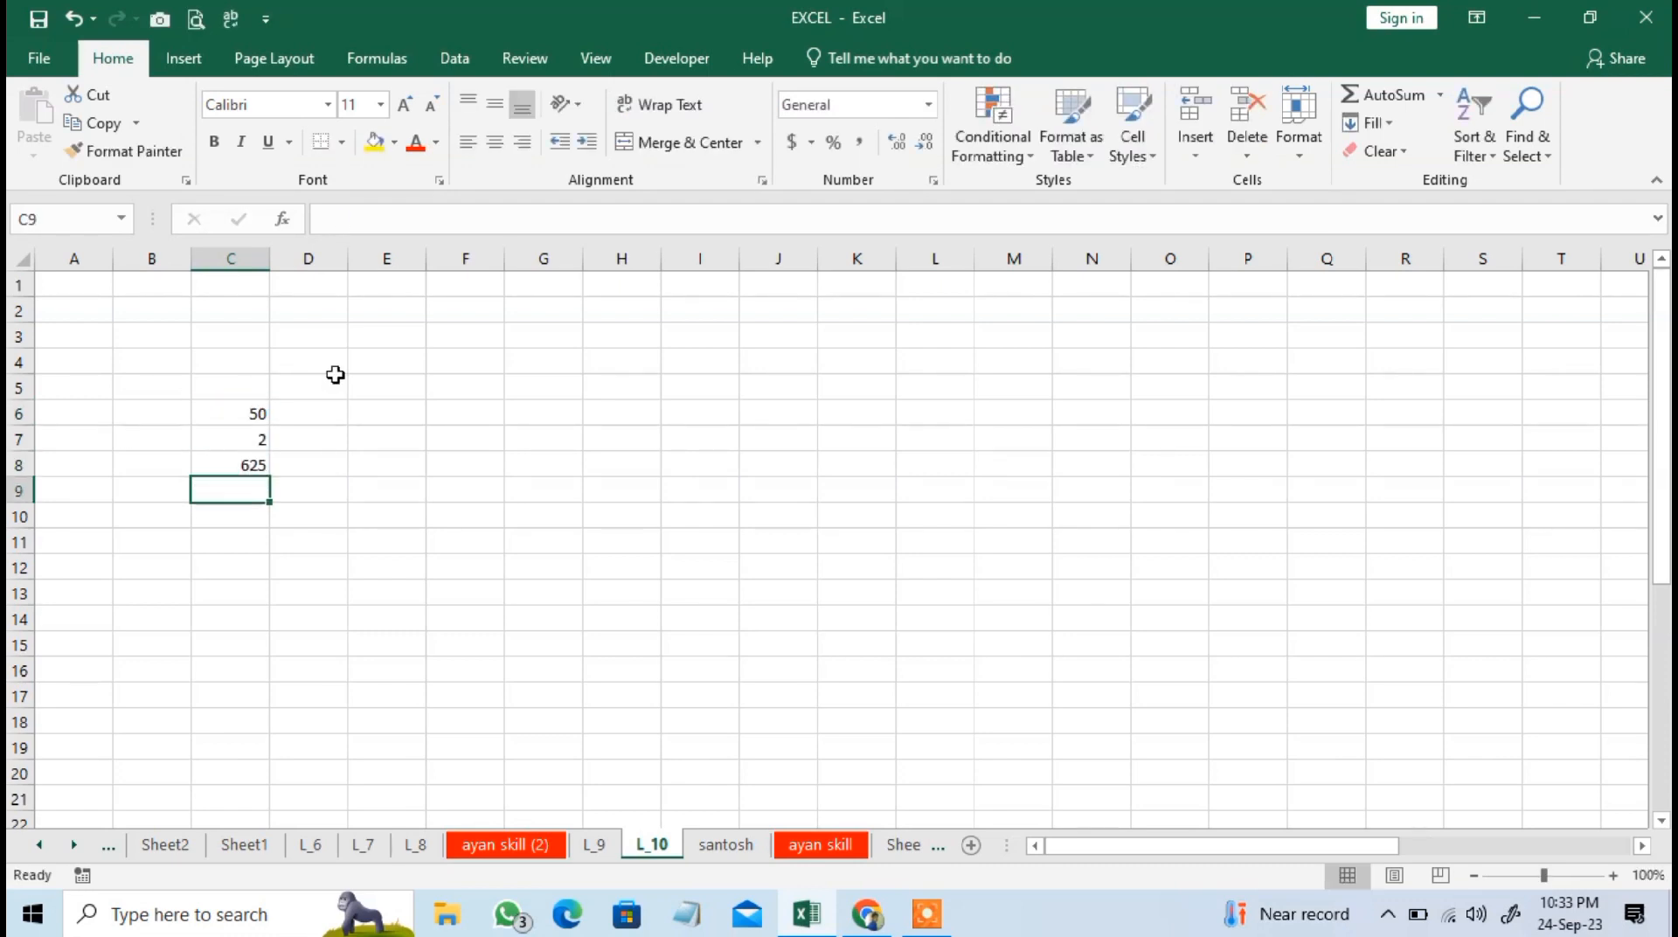
pyautogui.press('Return')
pyautogui.write('263')
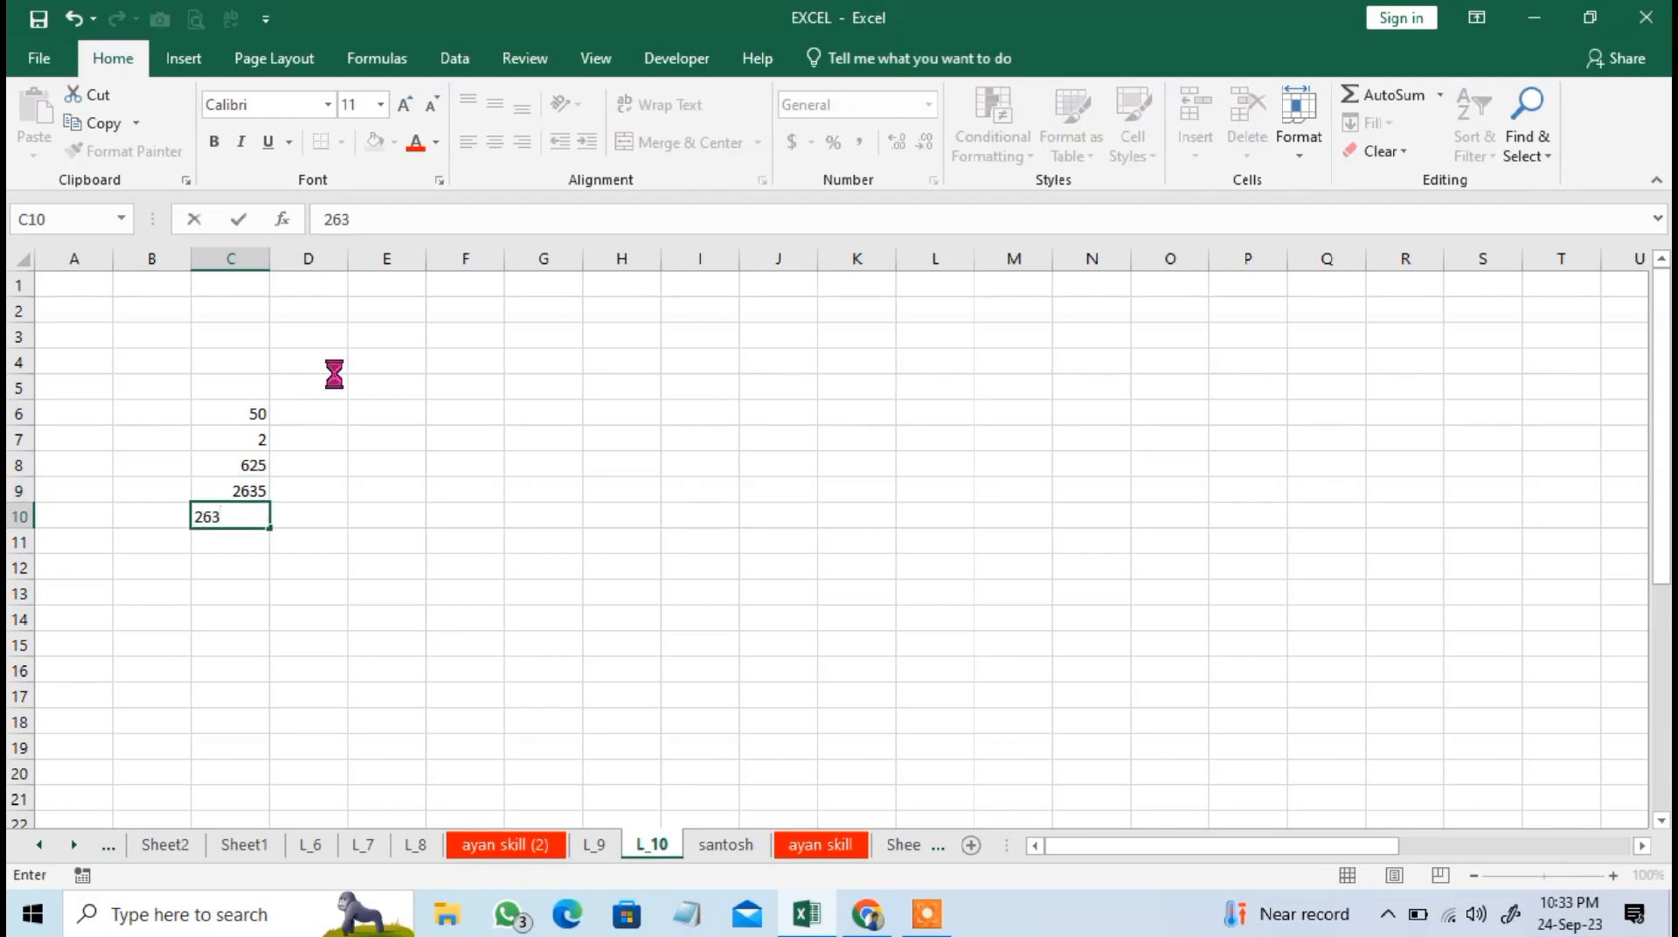
pyautogui.press('Return')
# Try the manually written formula =SUM(C6:C10) in cell C11 and clear it again.
pyautogui.write('=si,')
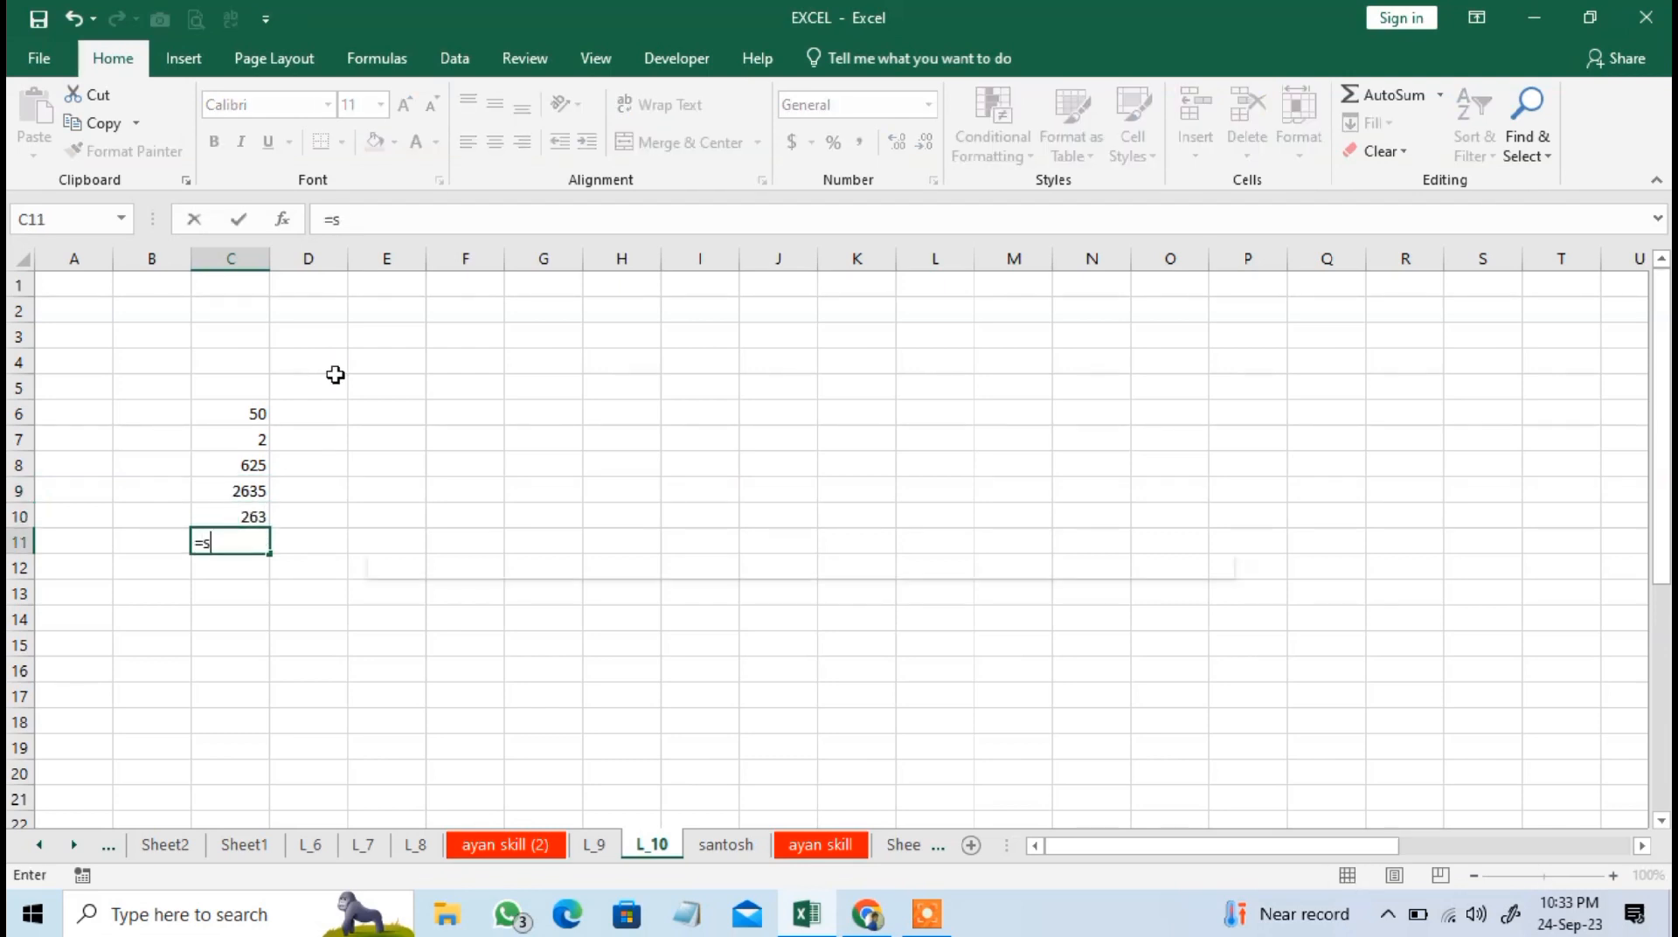
pyautogui.press('BackSpace')
pyautogui.press('BackSpace')
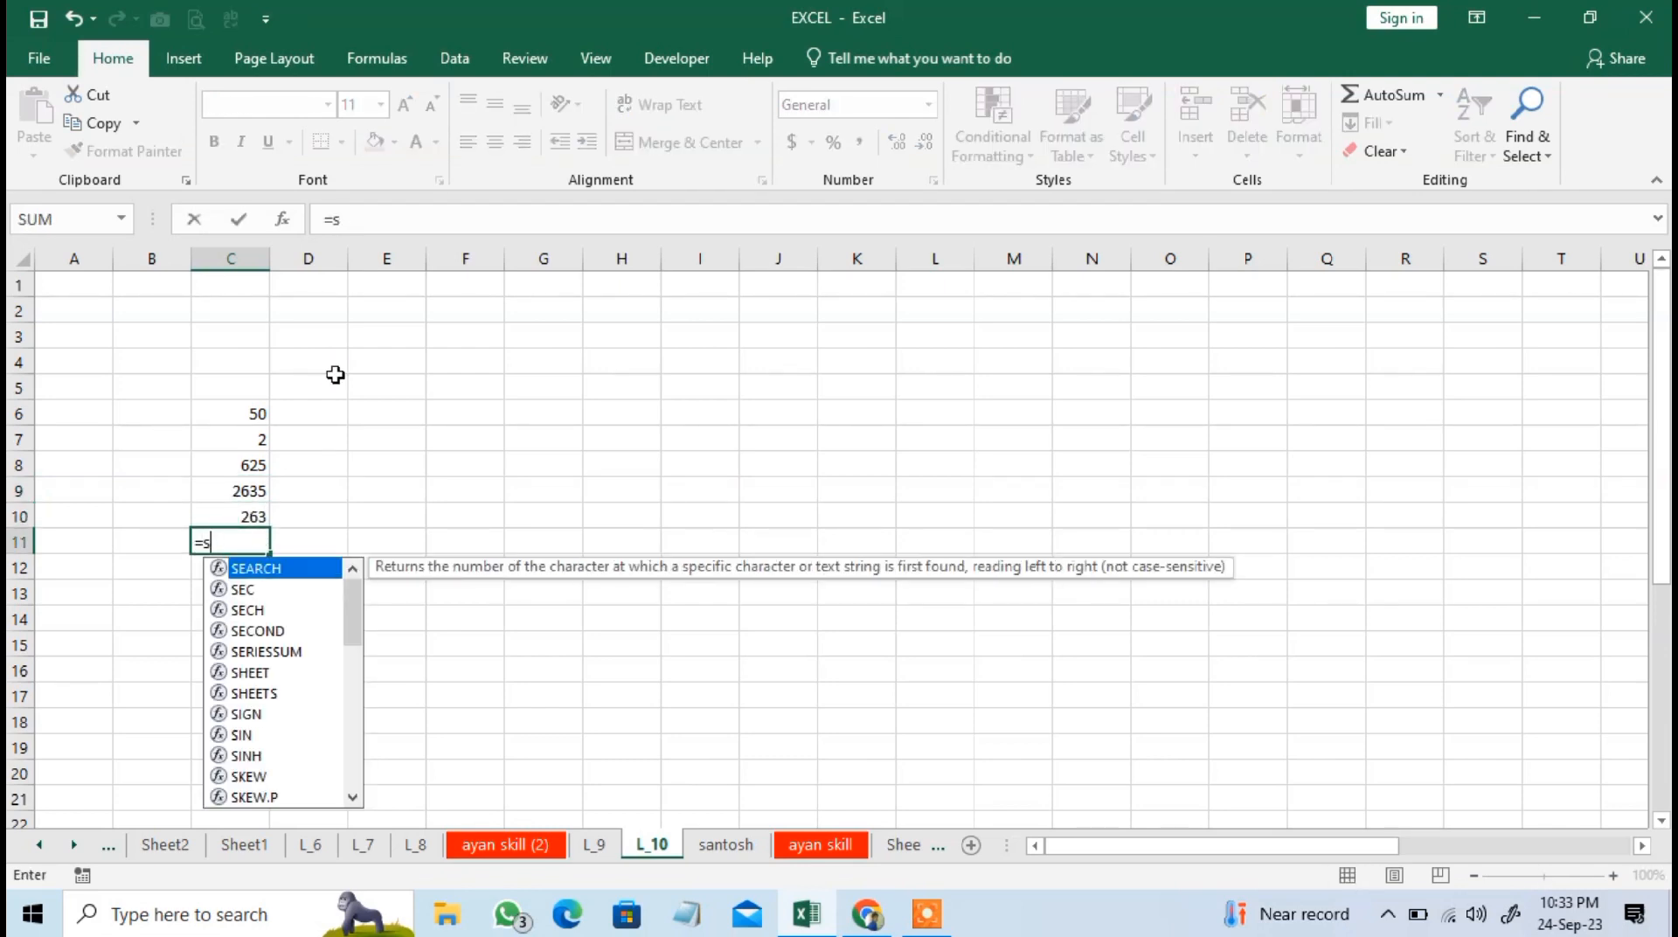
pyautogui.write('um')
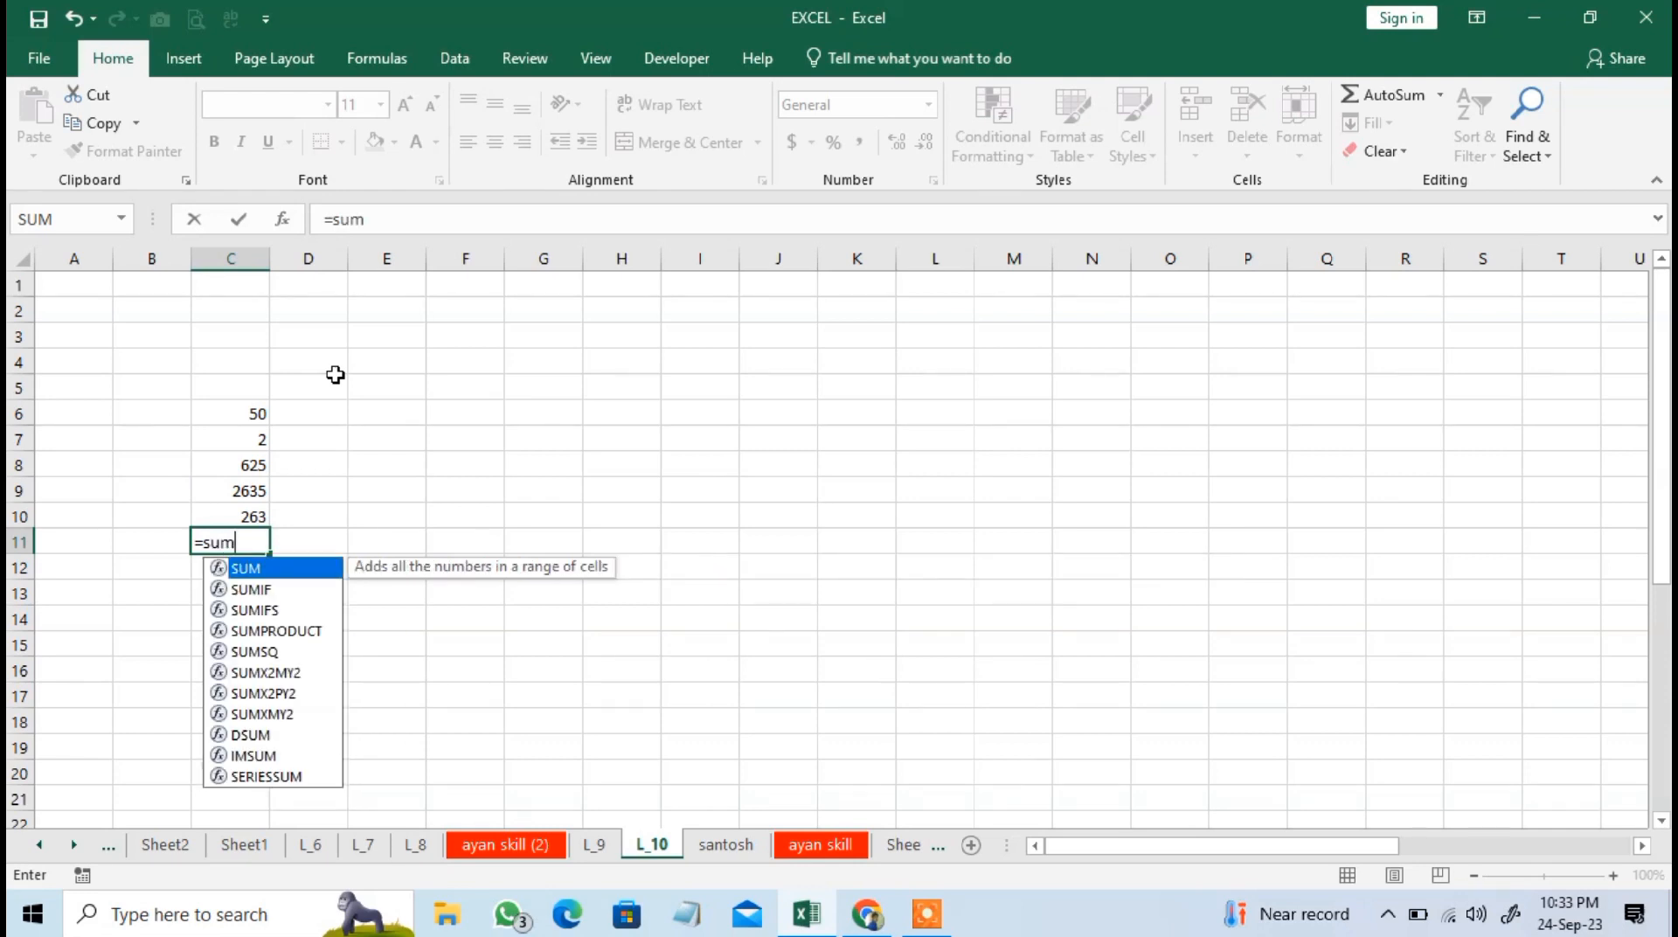
pyautogui.press('Tab')
pyautogui.press('Up')
pyautogui.hotkey('shift', 'Up')
pyautogui.hotkey('shift', 'Up')
pyautogui.hotkey('shift', 'Up')
pyautogui.hotkey('shift', 'Up')
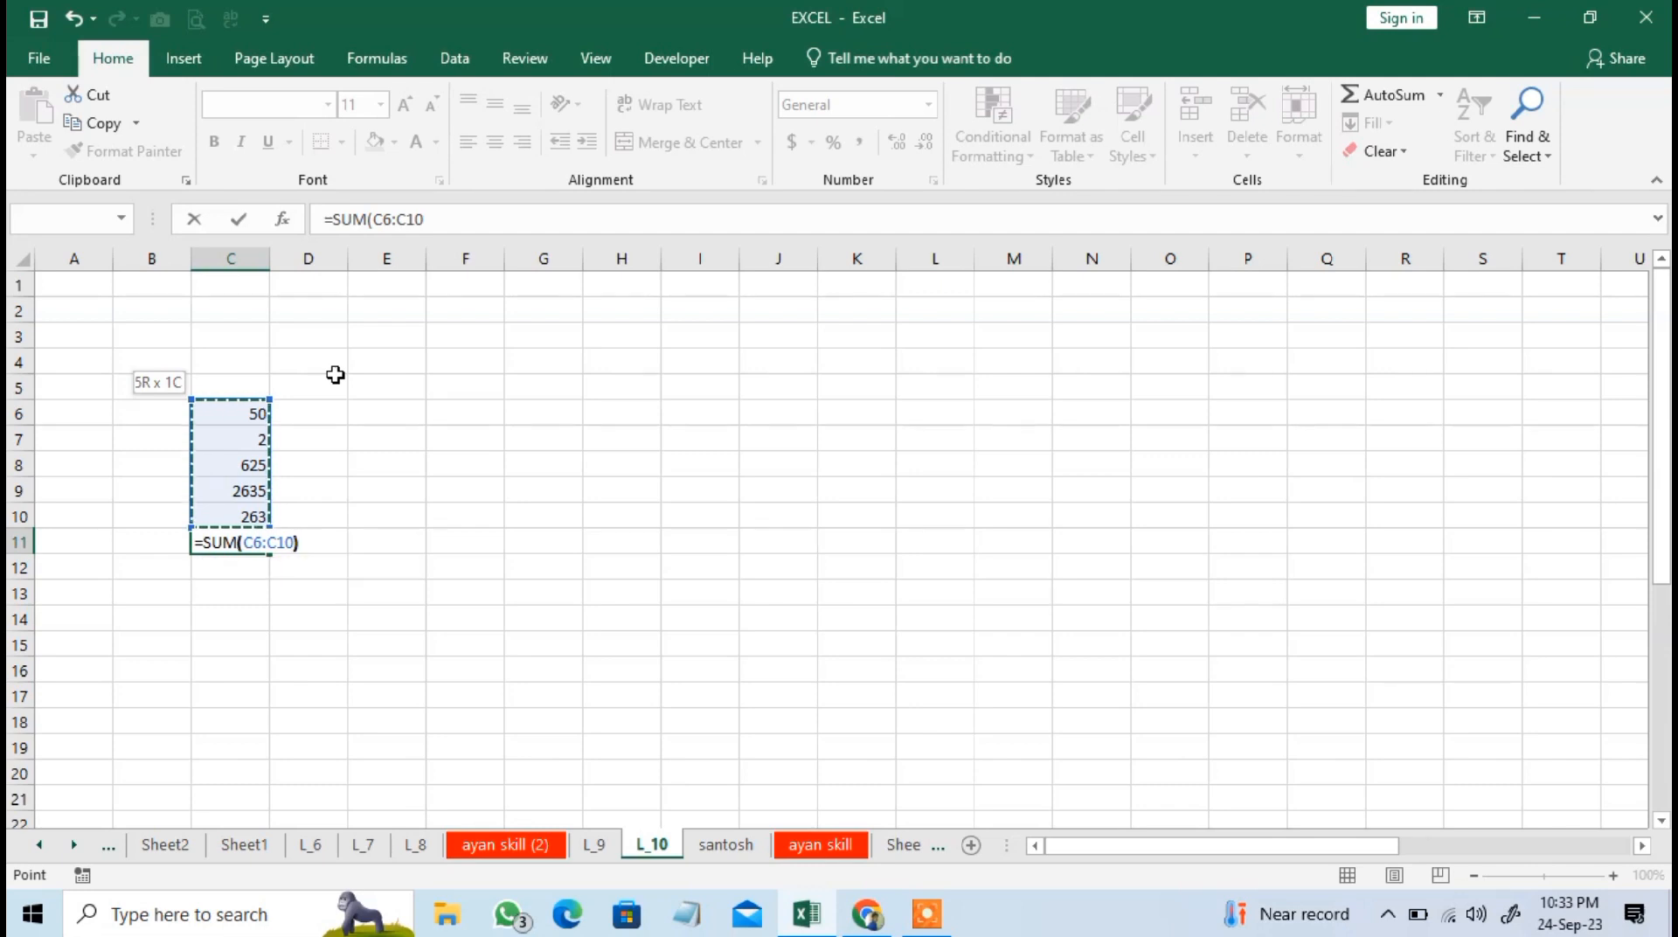
pyautogui.press('Return')
pyautogui.press('Up')
pyautogui.press('Delete')
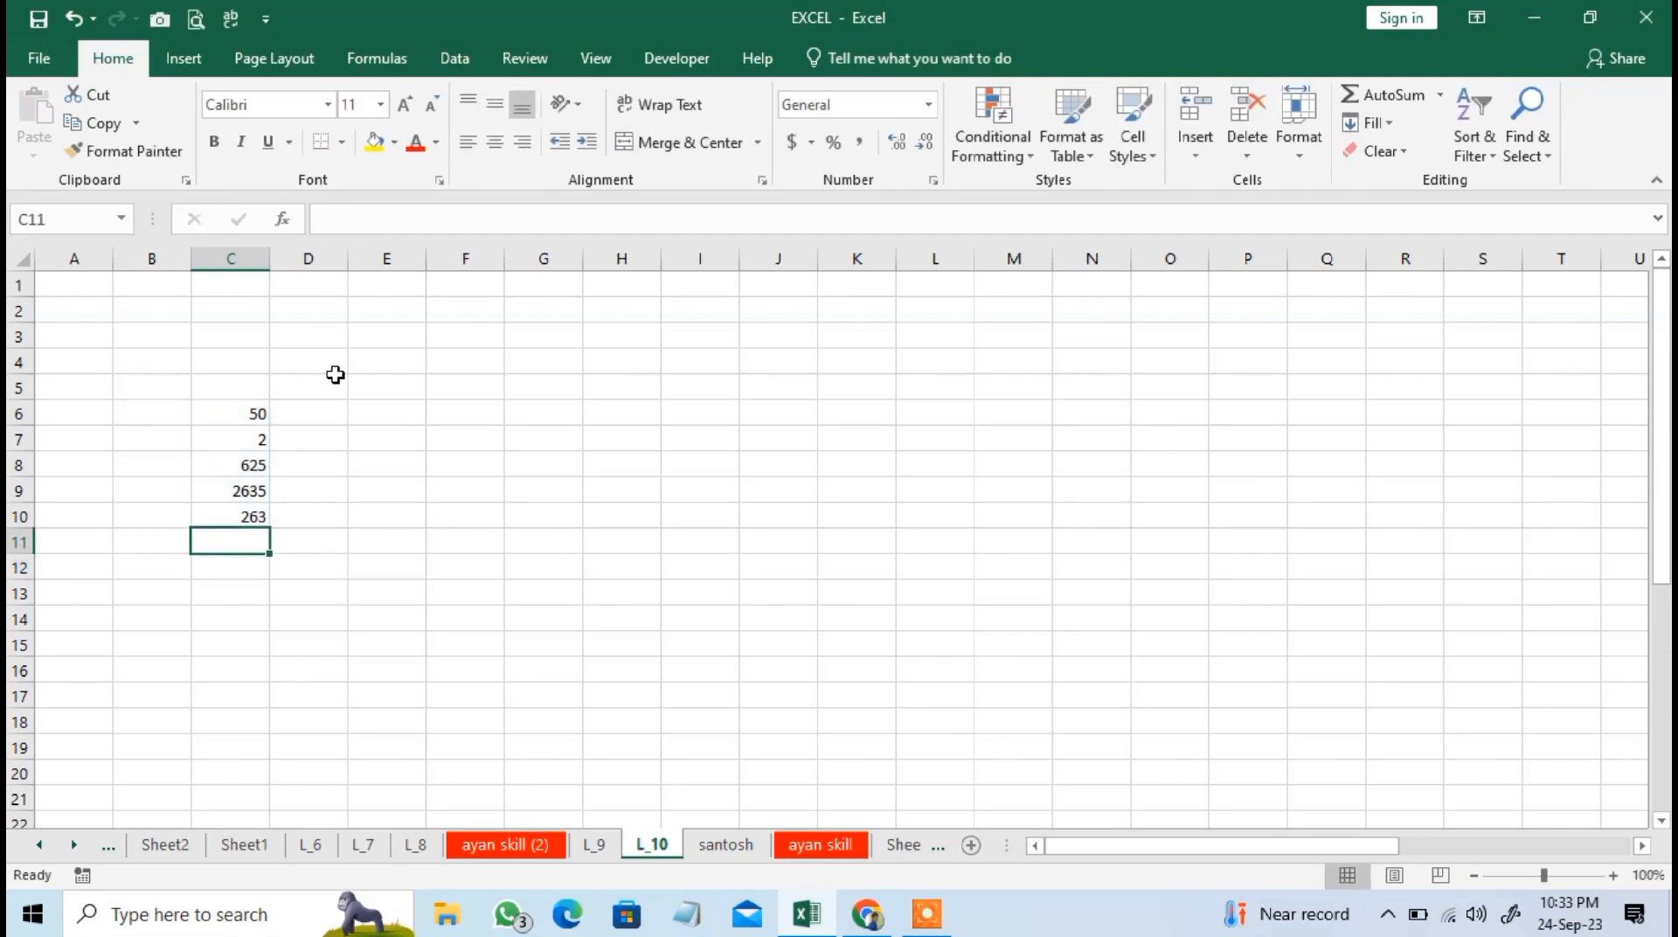
# Apply all borders to the range C6:F10.
pyautogui.moveTo(223, 415); pyautogui.dragTo(446, 513)
pyautogui.click(341, 142)
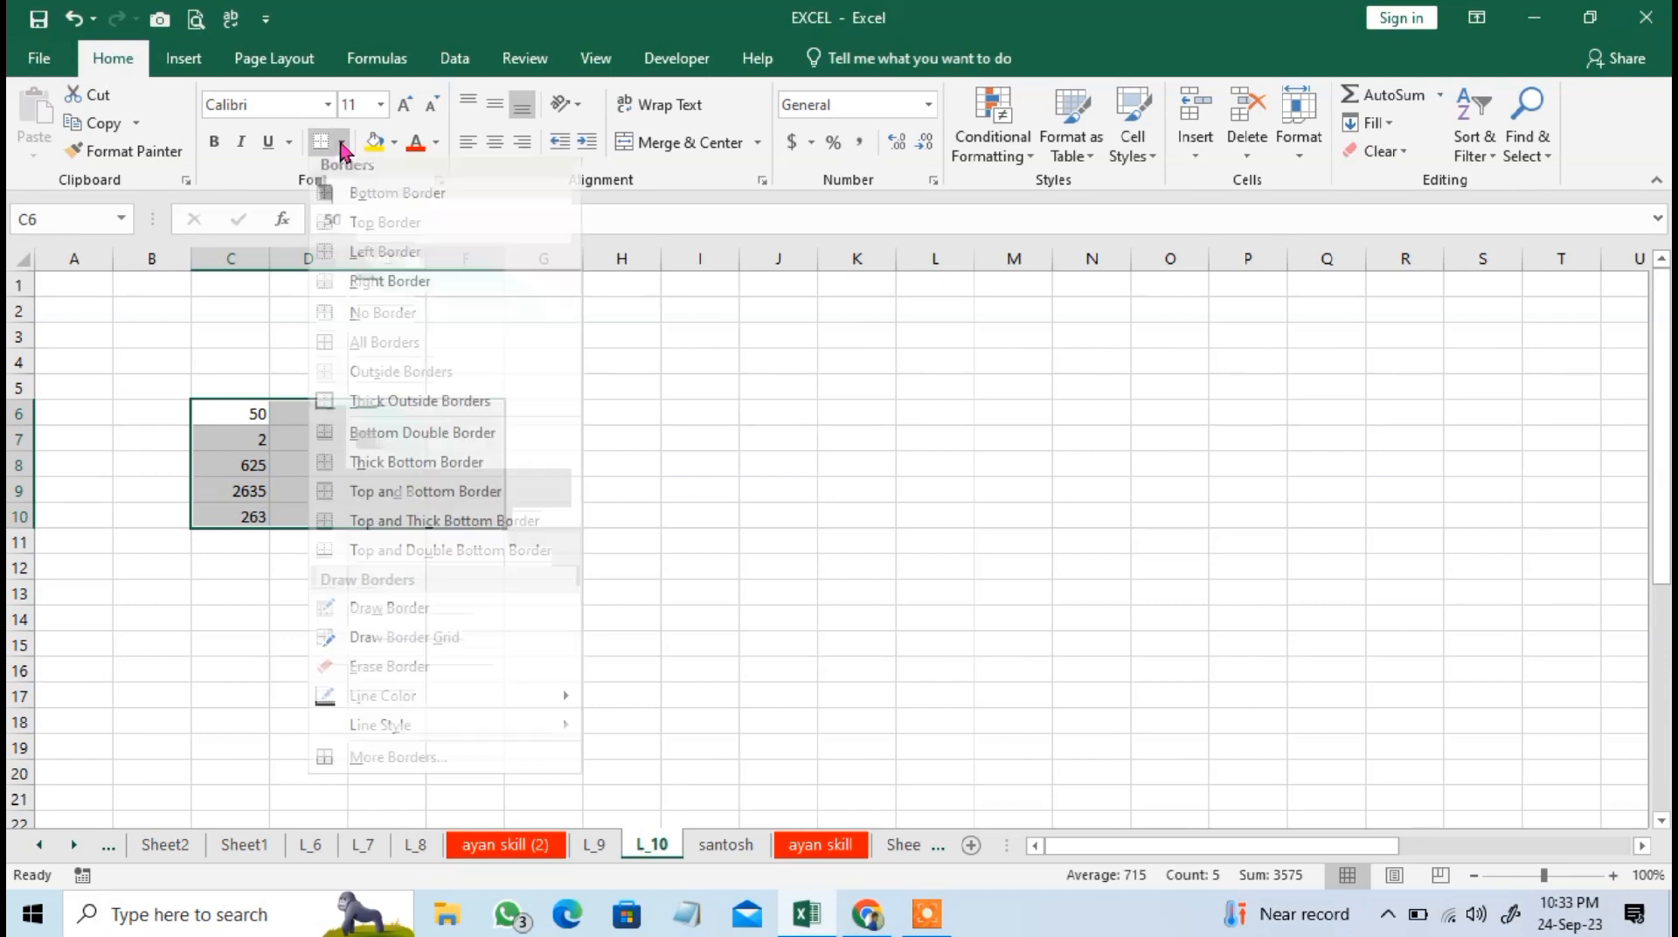
pyautogui.click(374, 355)
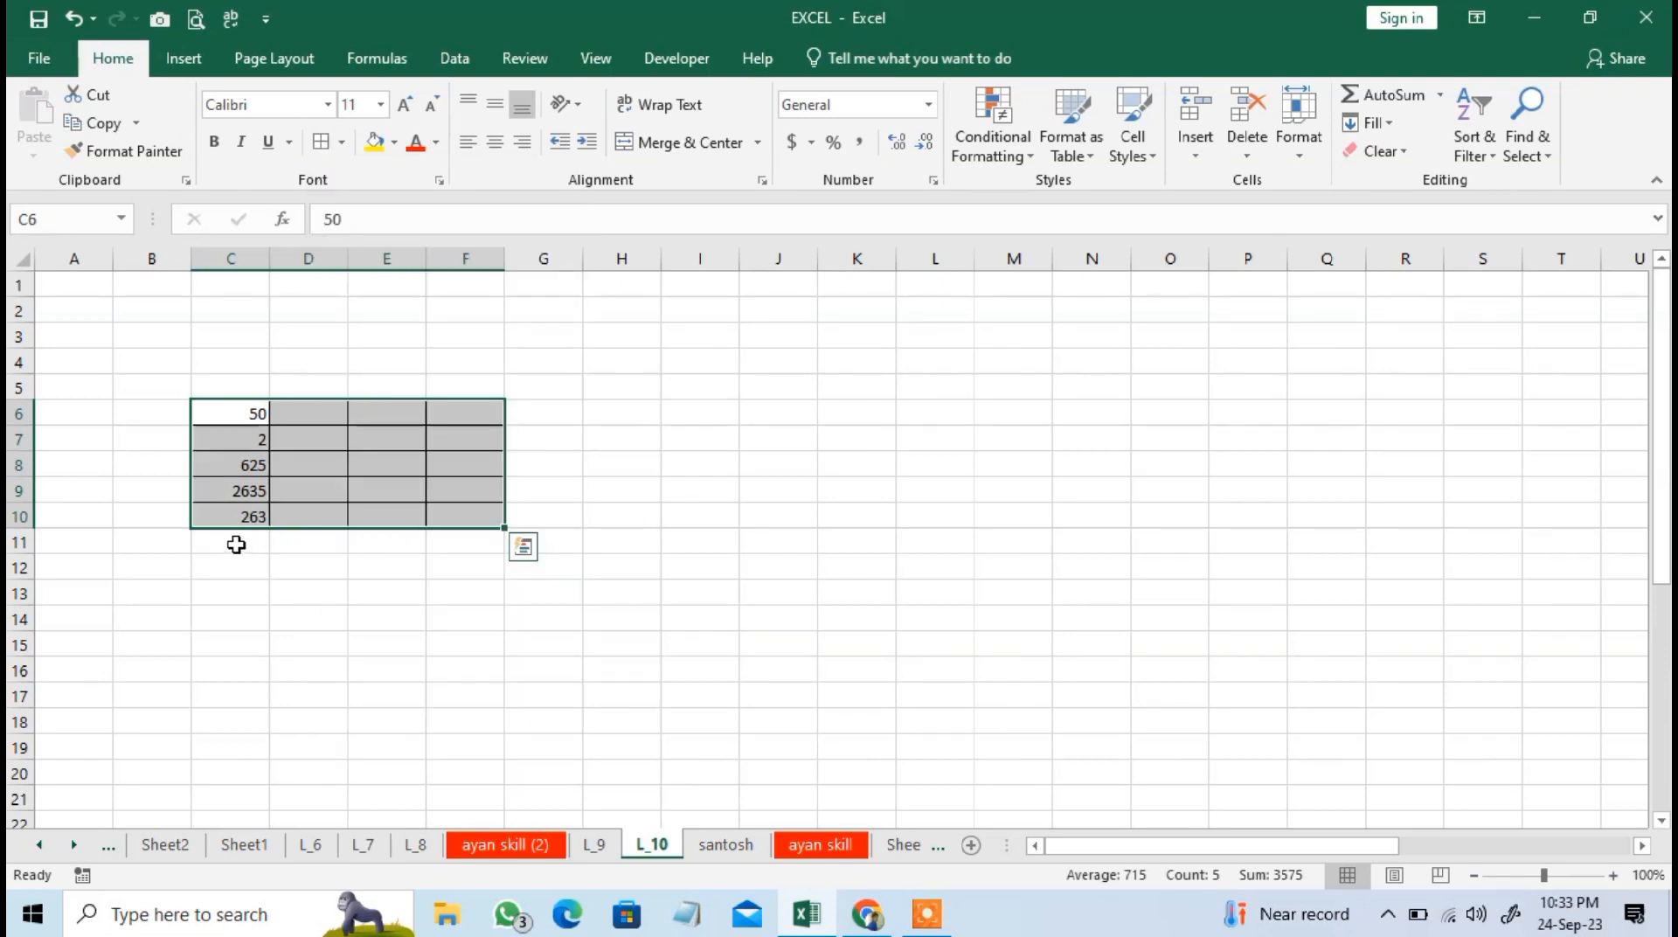
# Total the values in C6:C10 in cell C11 using AutoSum's Sum function.
pyautogui.click(234, 543)
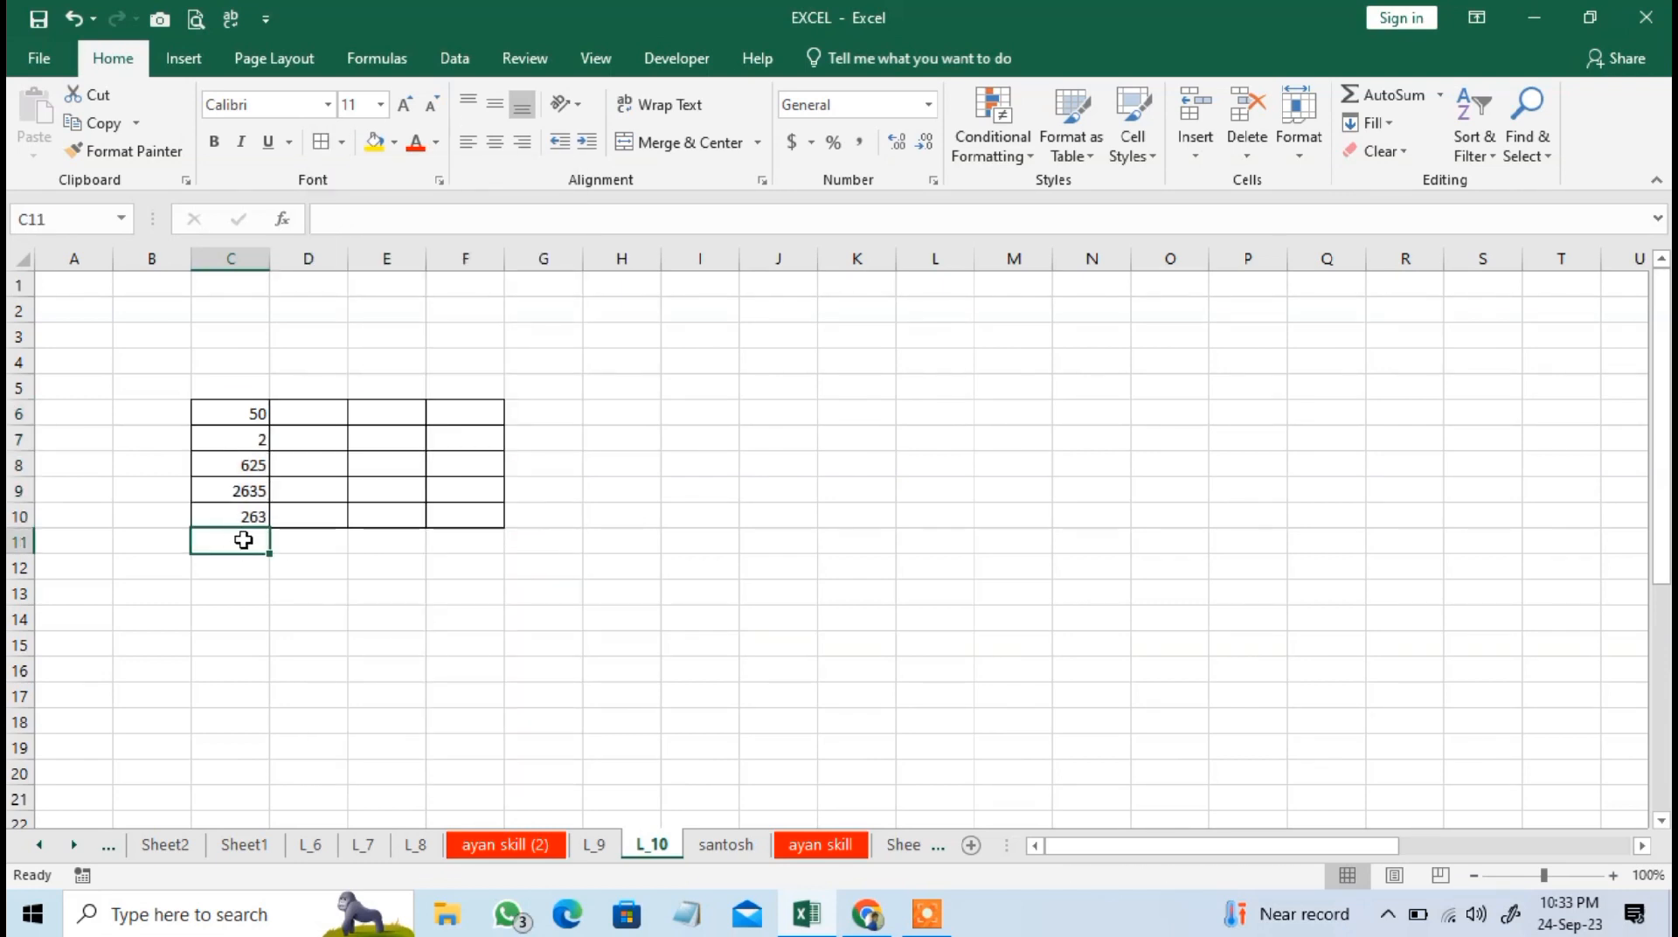
pyautogui.click(1439, 95)
pyautogui.click(1394, 126)
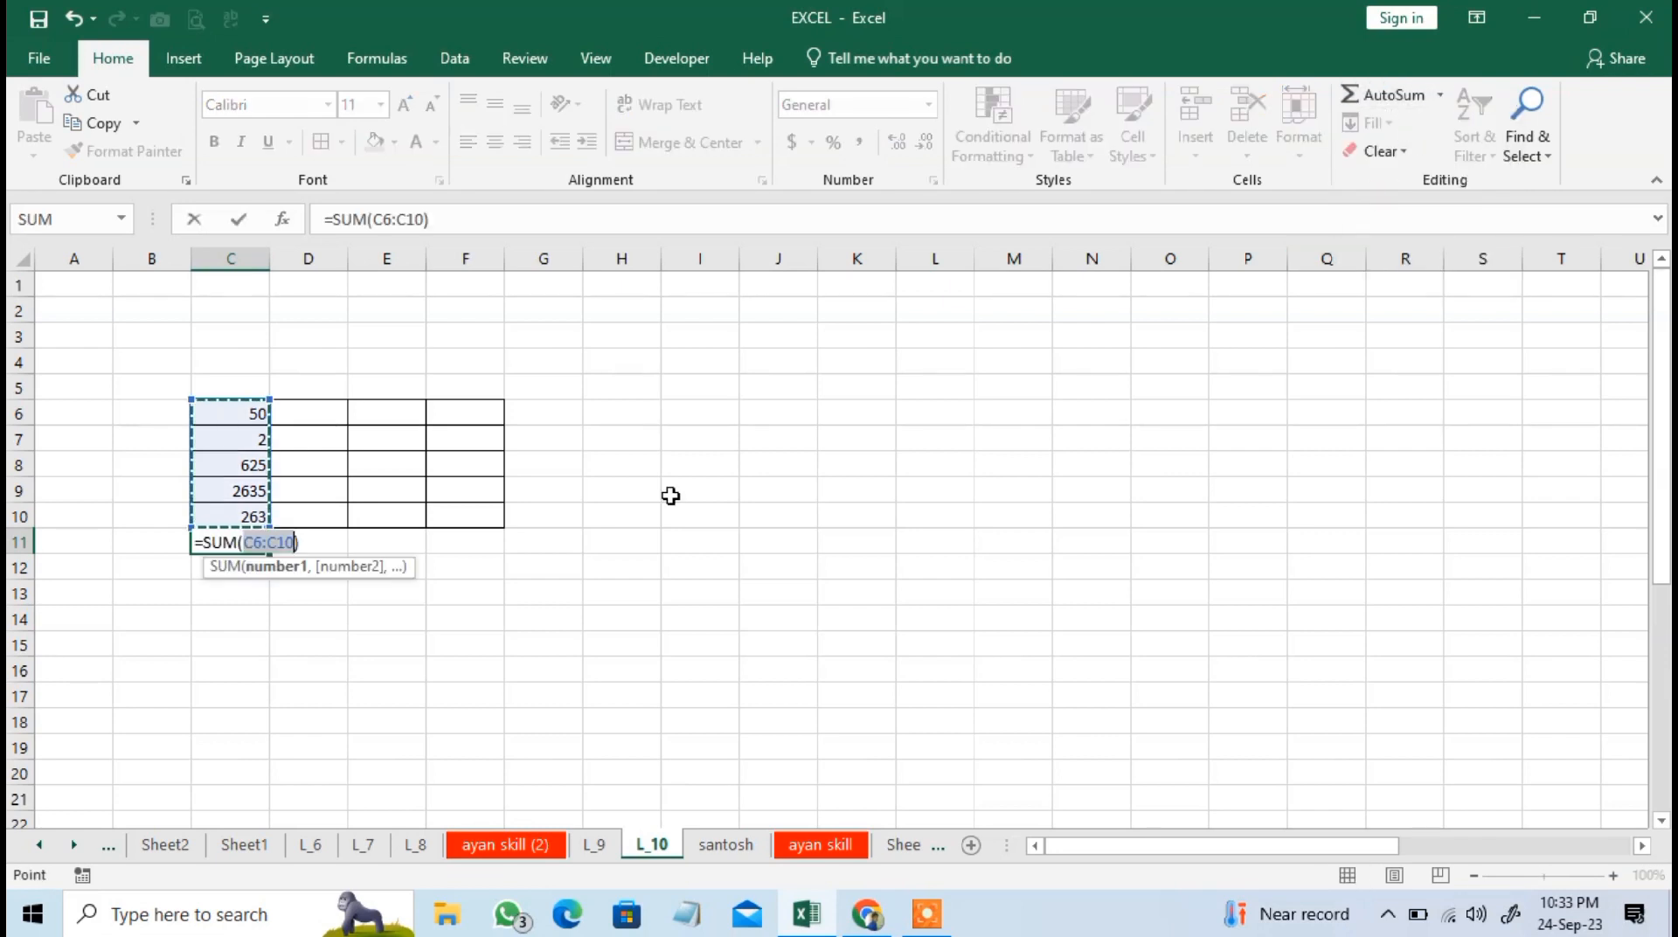
pyautogui.press('Return')
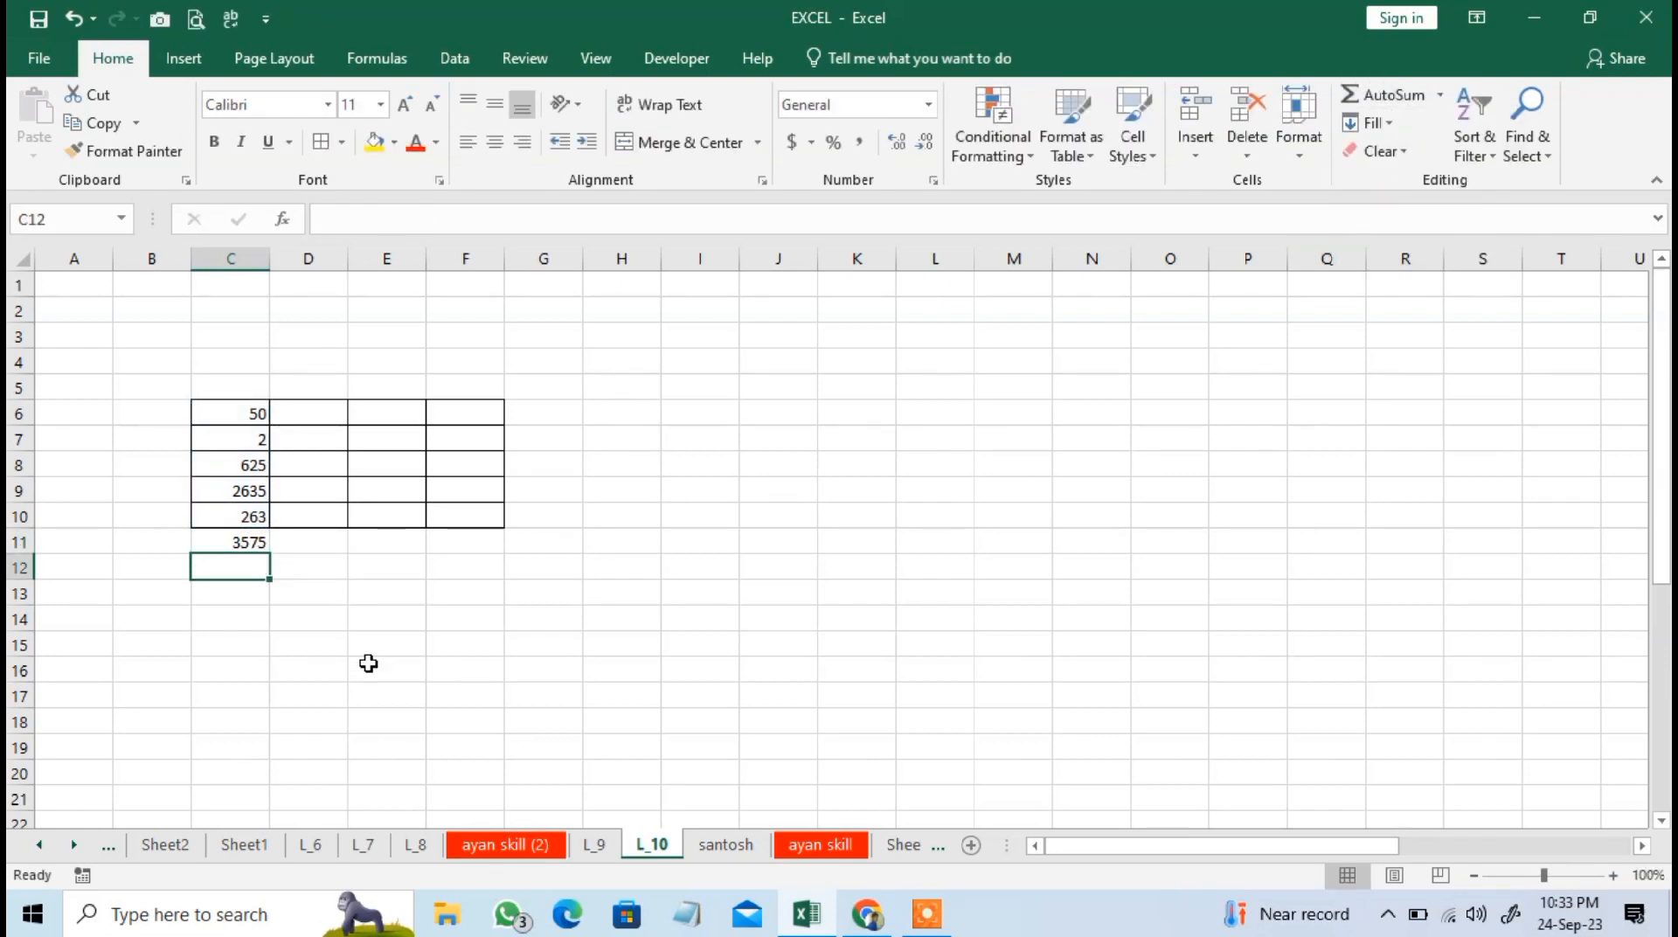
pyautogui.click(227, 541)
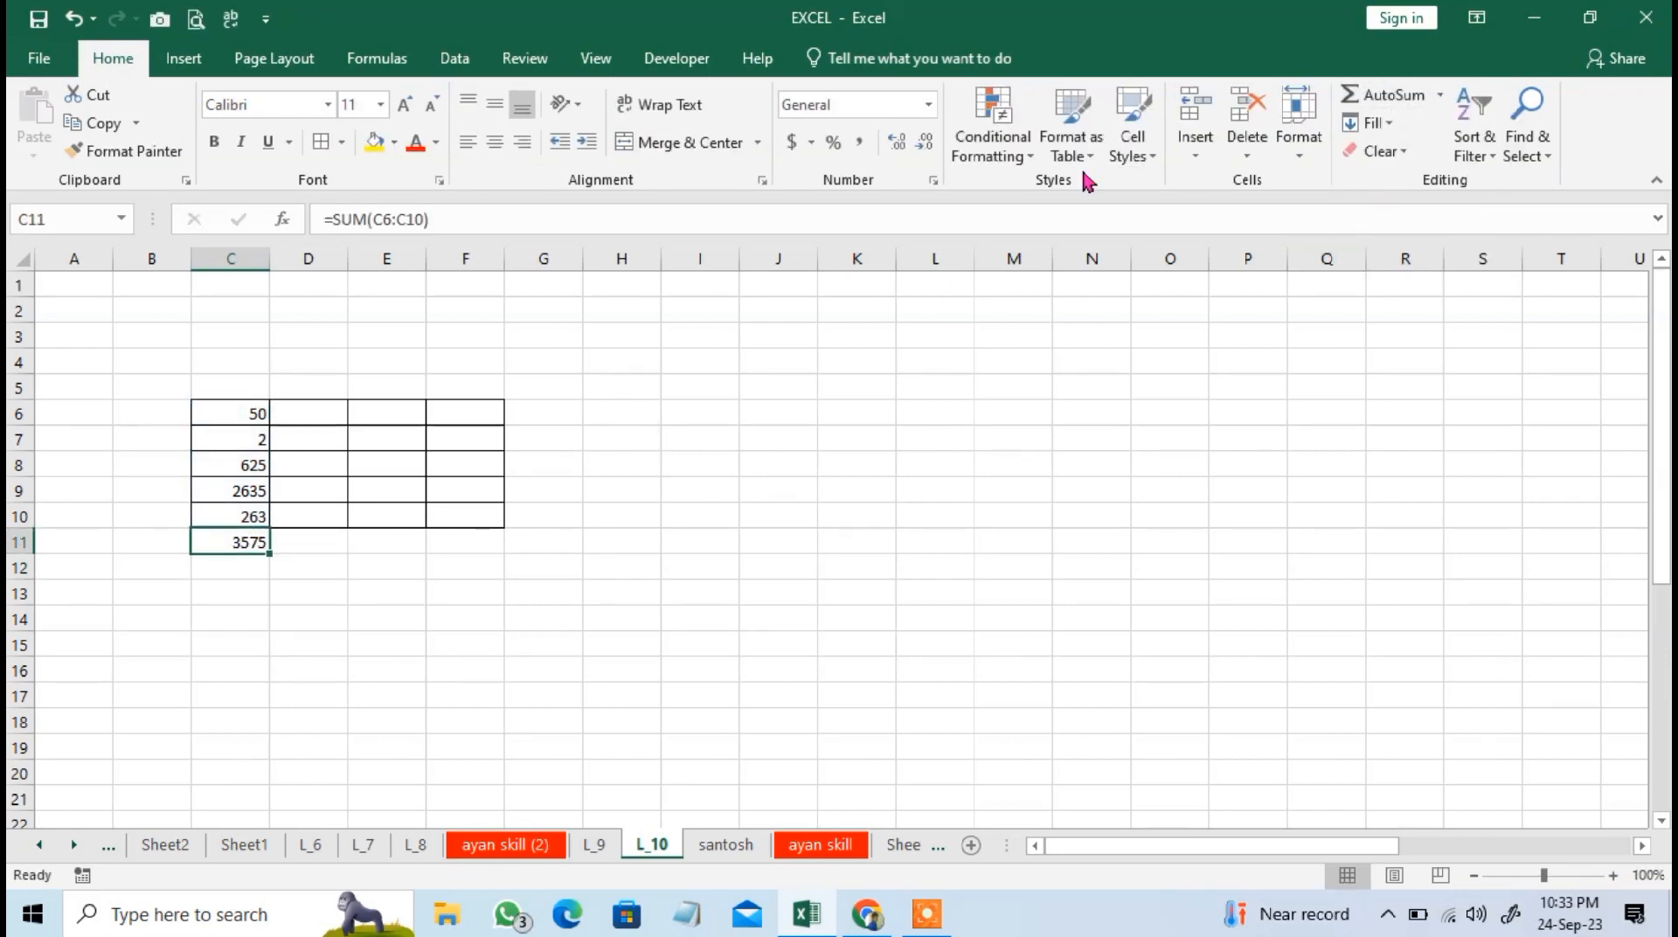
pyautogui.click(1443, 98)
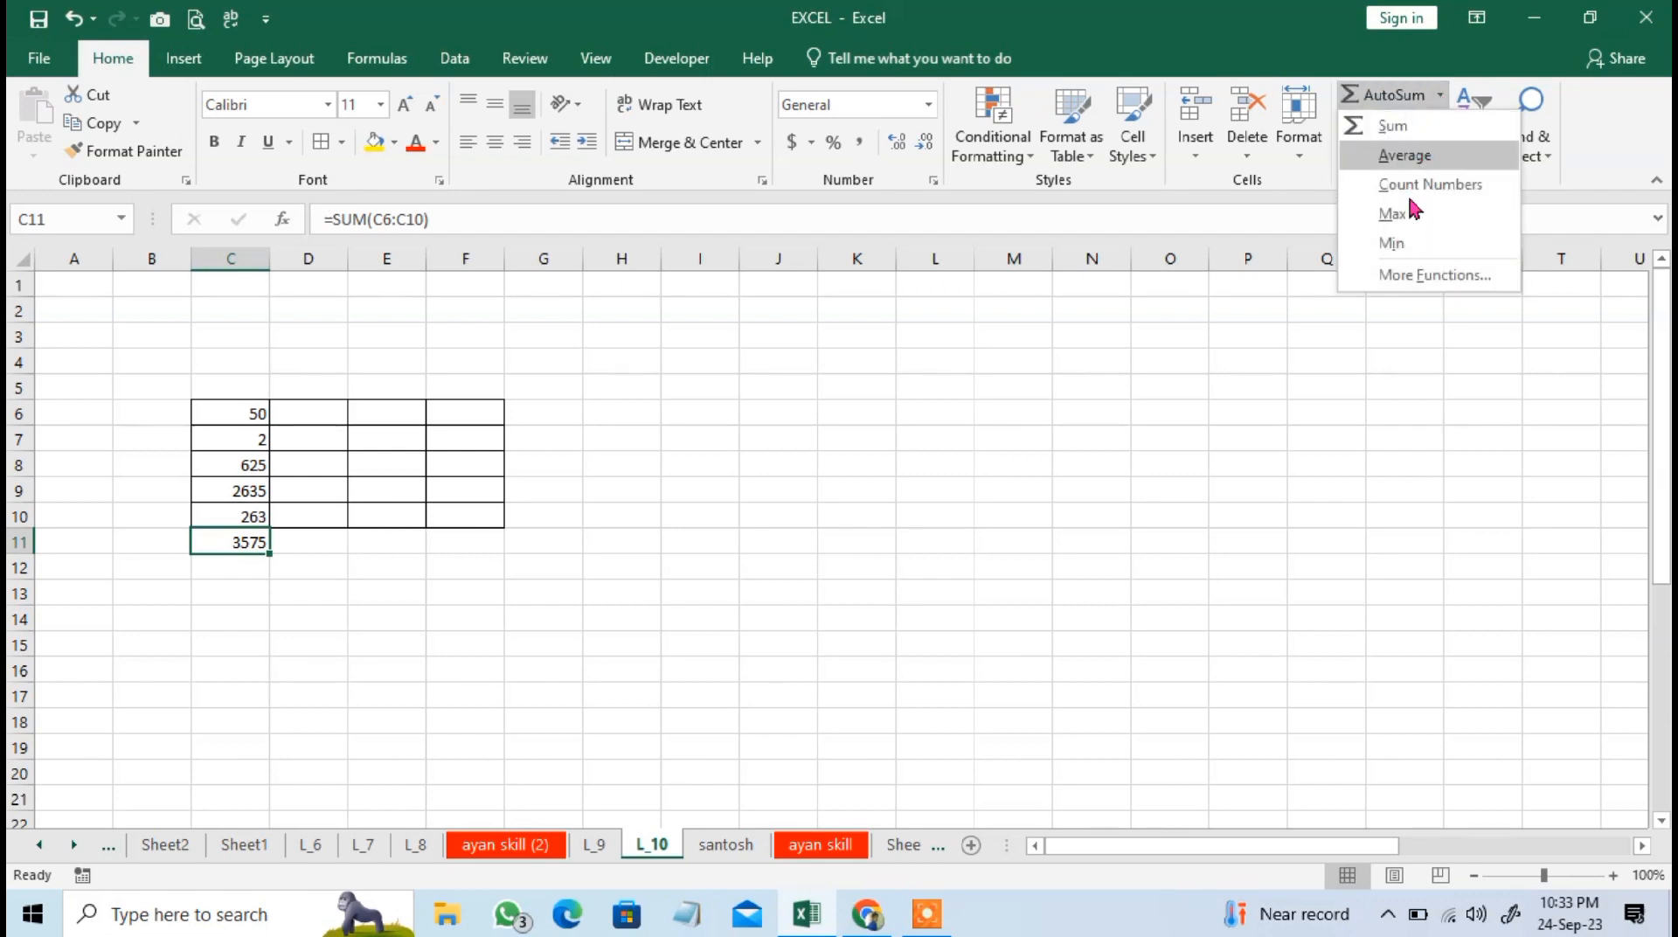
pyautogui.click(411, 591)
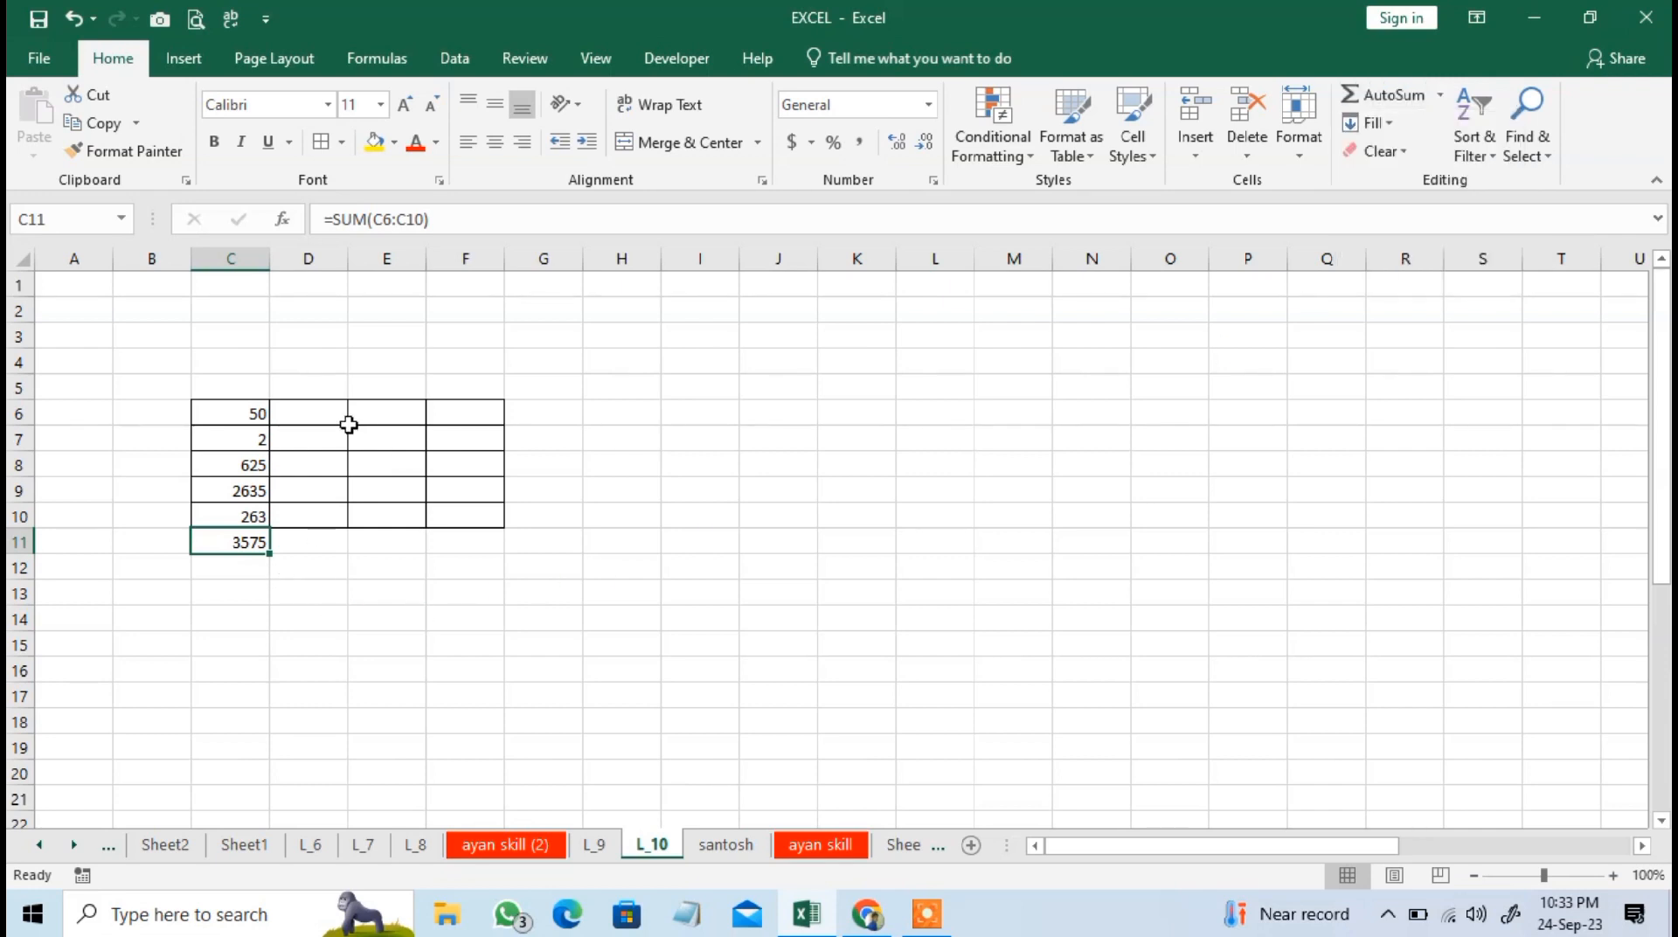
pyautogui.click(293, 556)
pyautogui.click(229, 542)
pyautogui.click(232, 568)
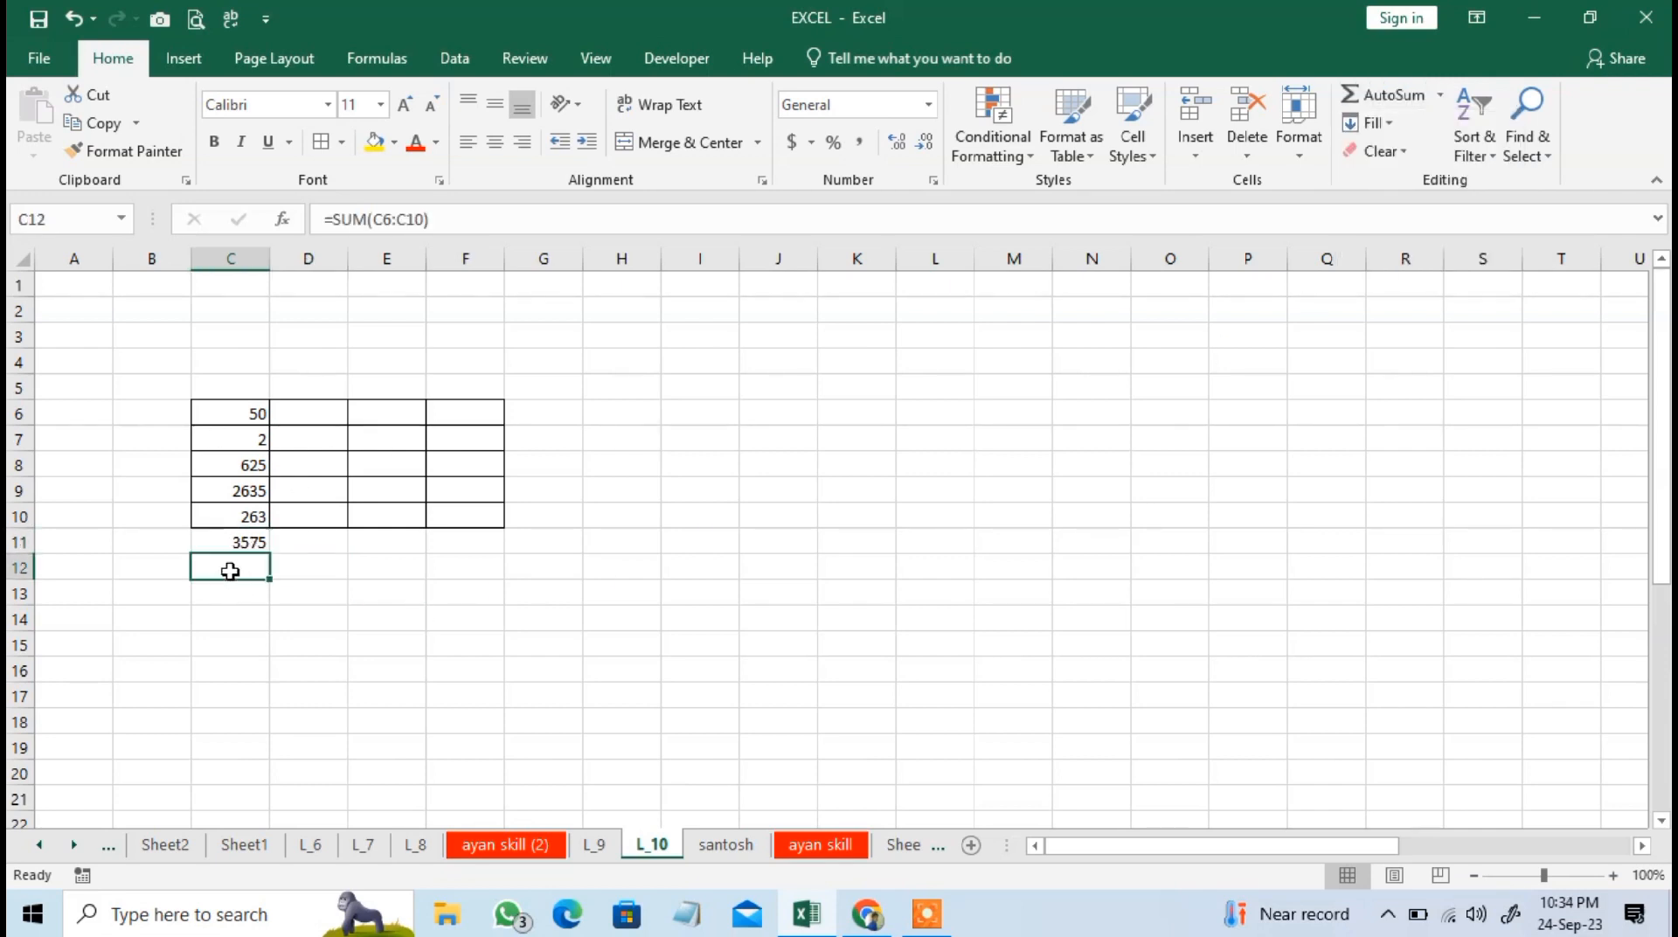
pyautogui.press('Up')
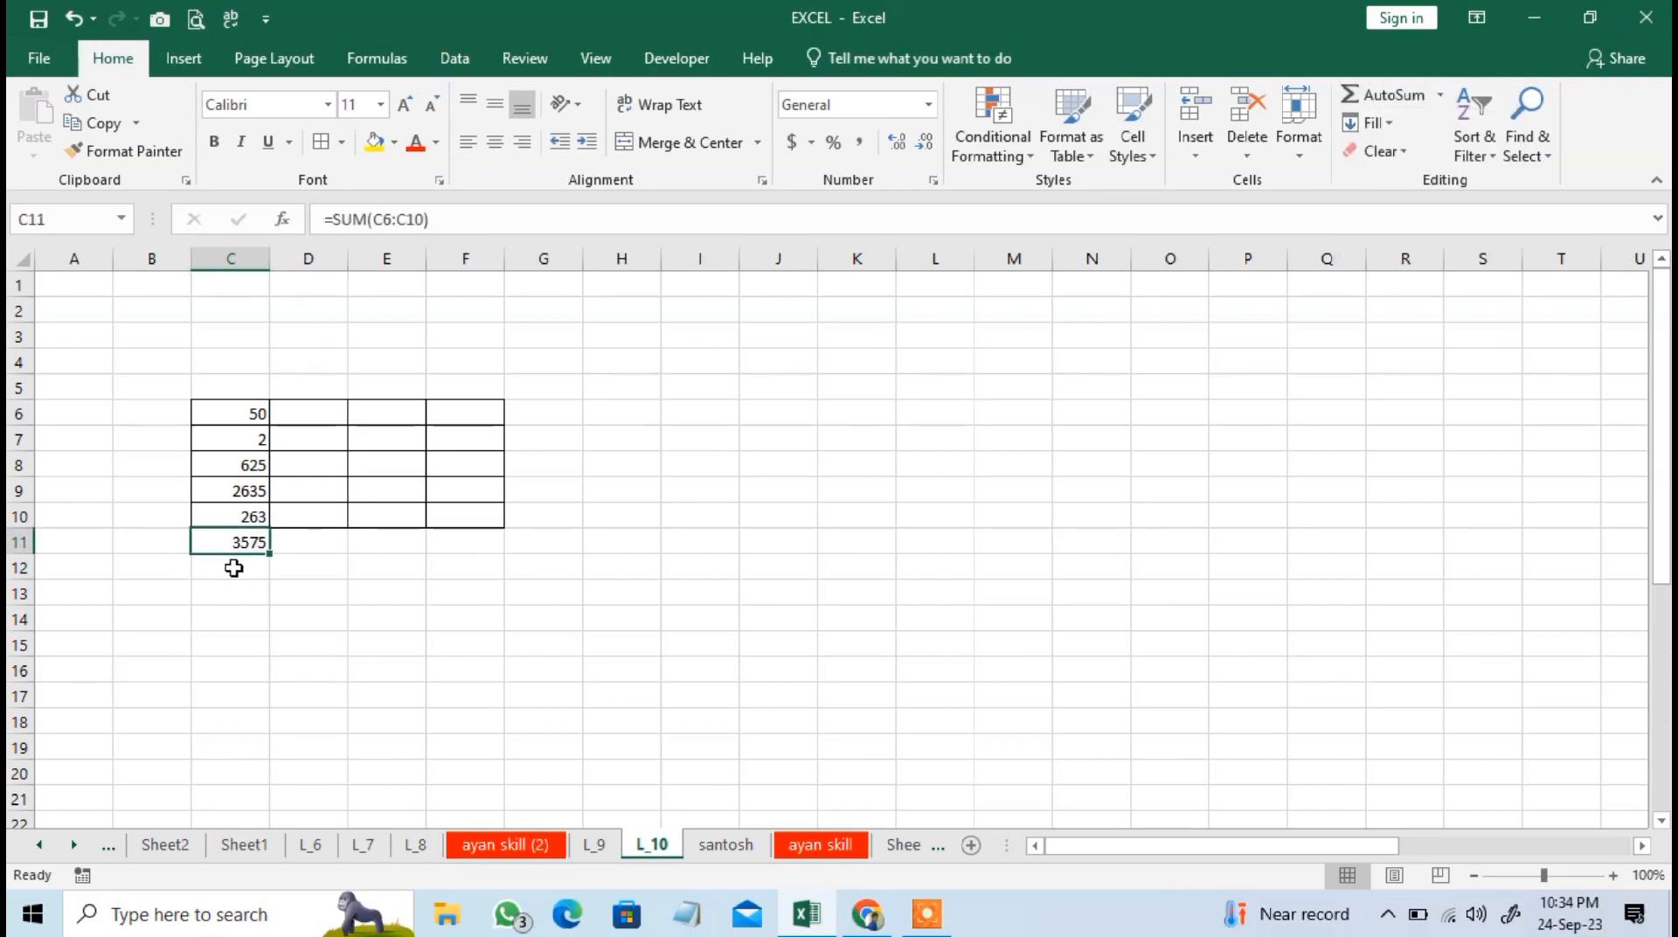
pyautogui.click(233, 569)
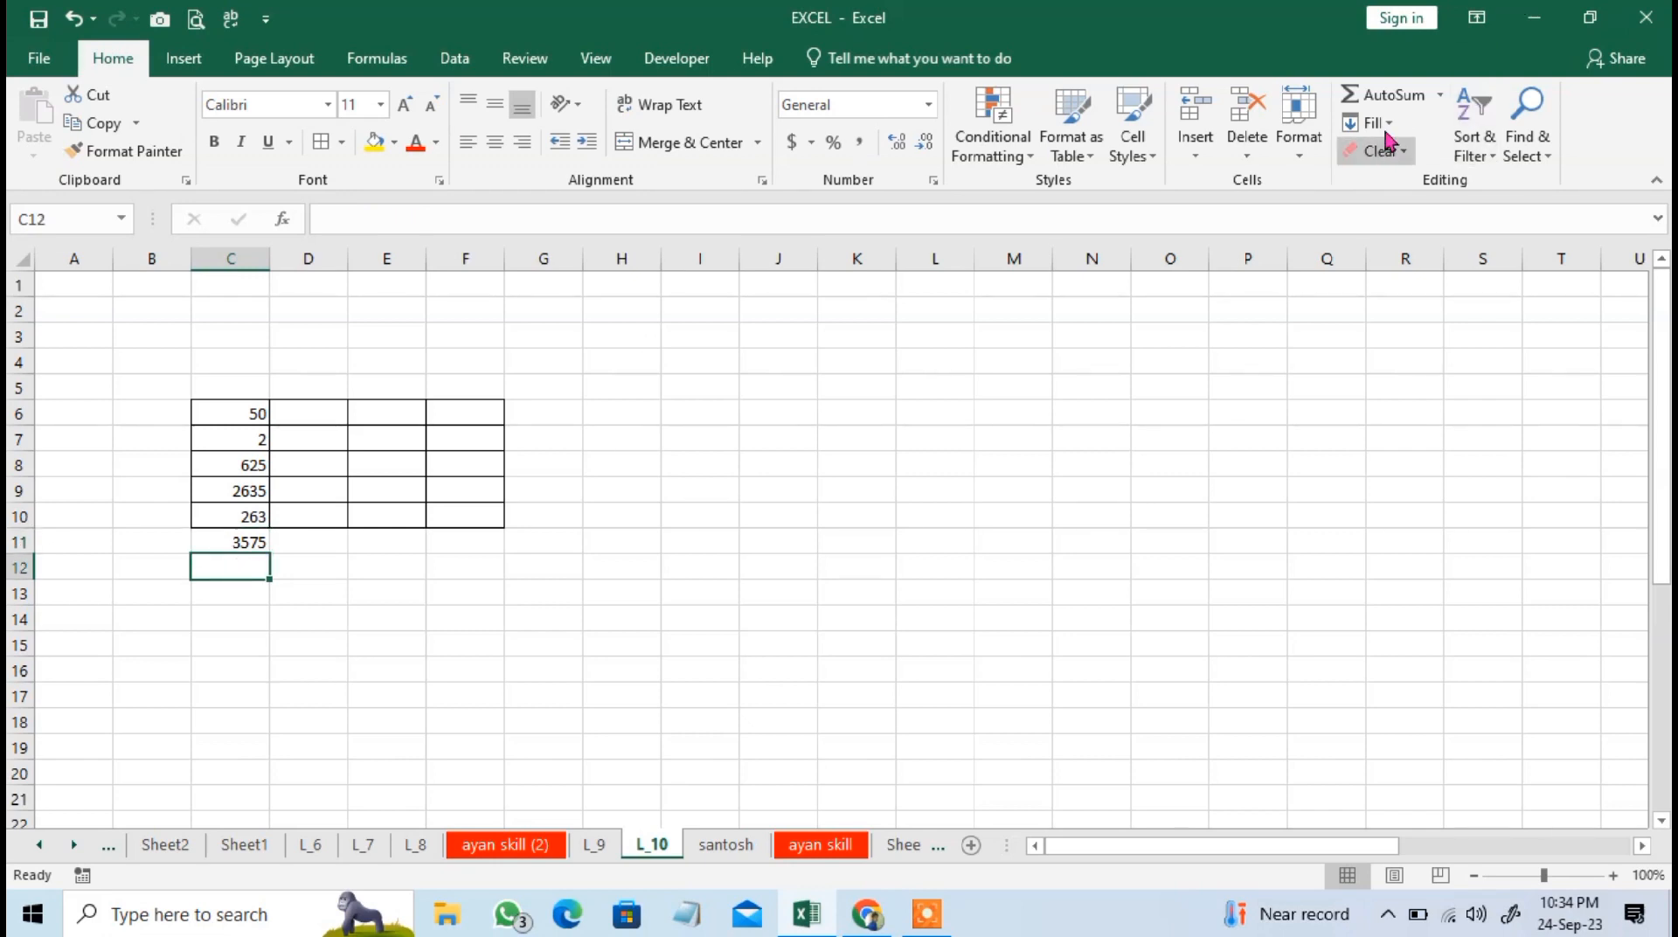
pyautogui.click(1385, 94)
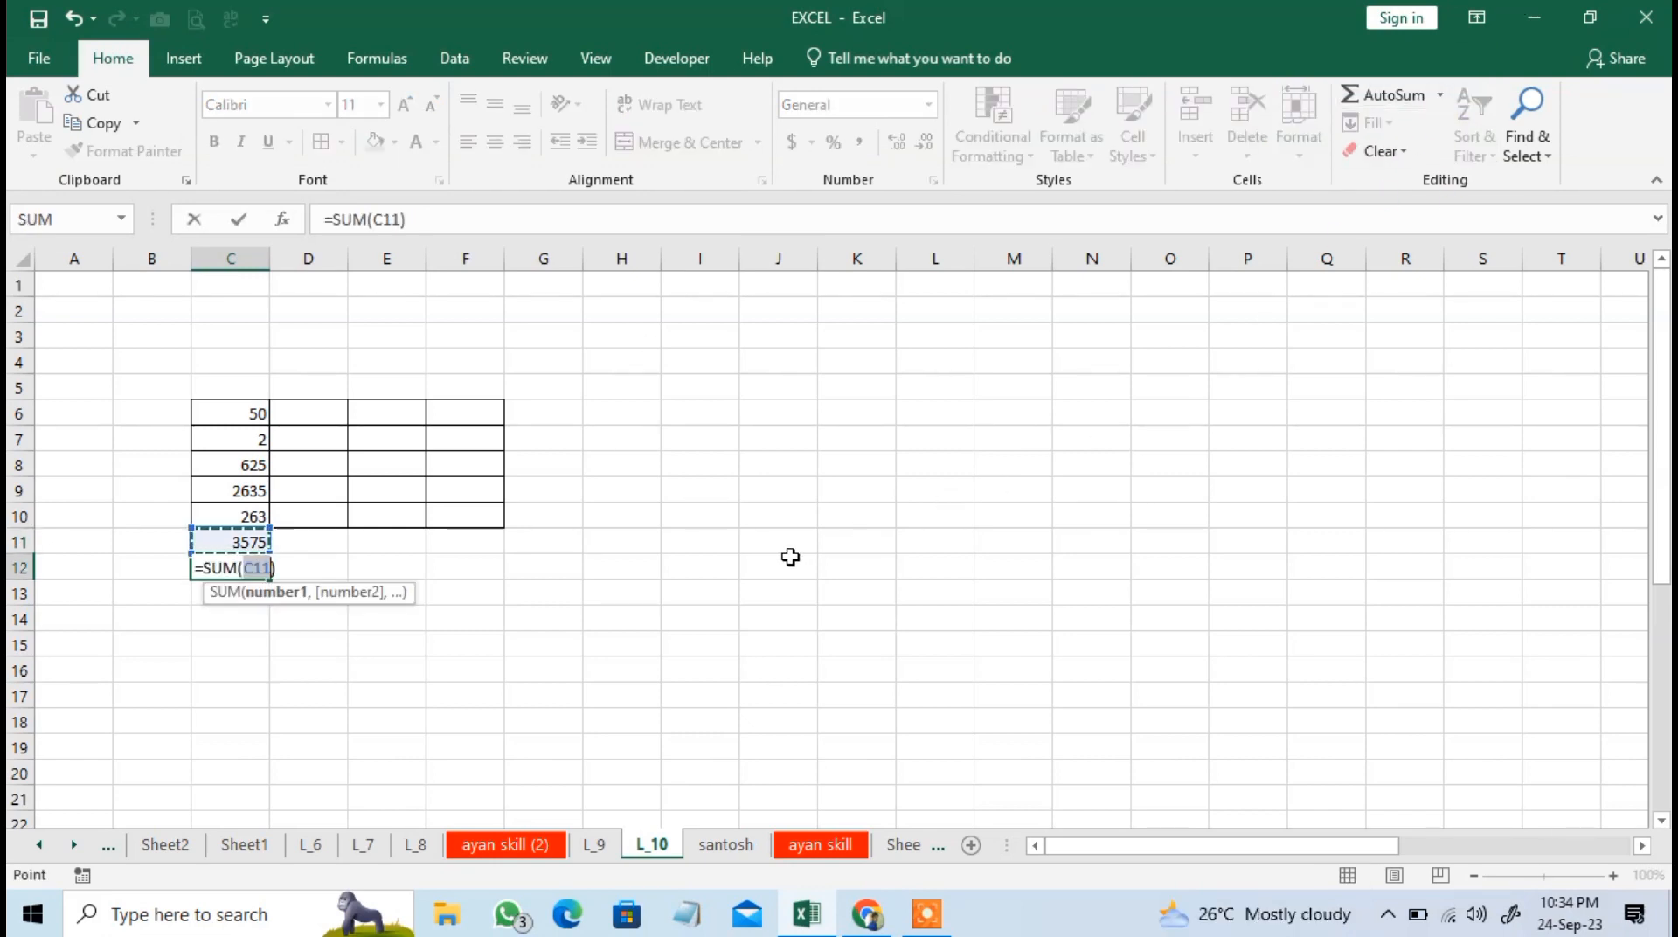
pyautogui.press('BackSpace')
pyautogui.press('BackSpace')
pyautogui.press('BackSpace')
pyautogui.press('BackSpace')
pyautogui.press('BackSpace')
pyautogui.press('BackSpace')
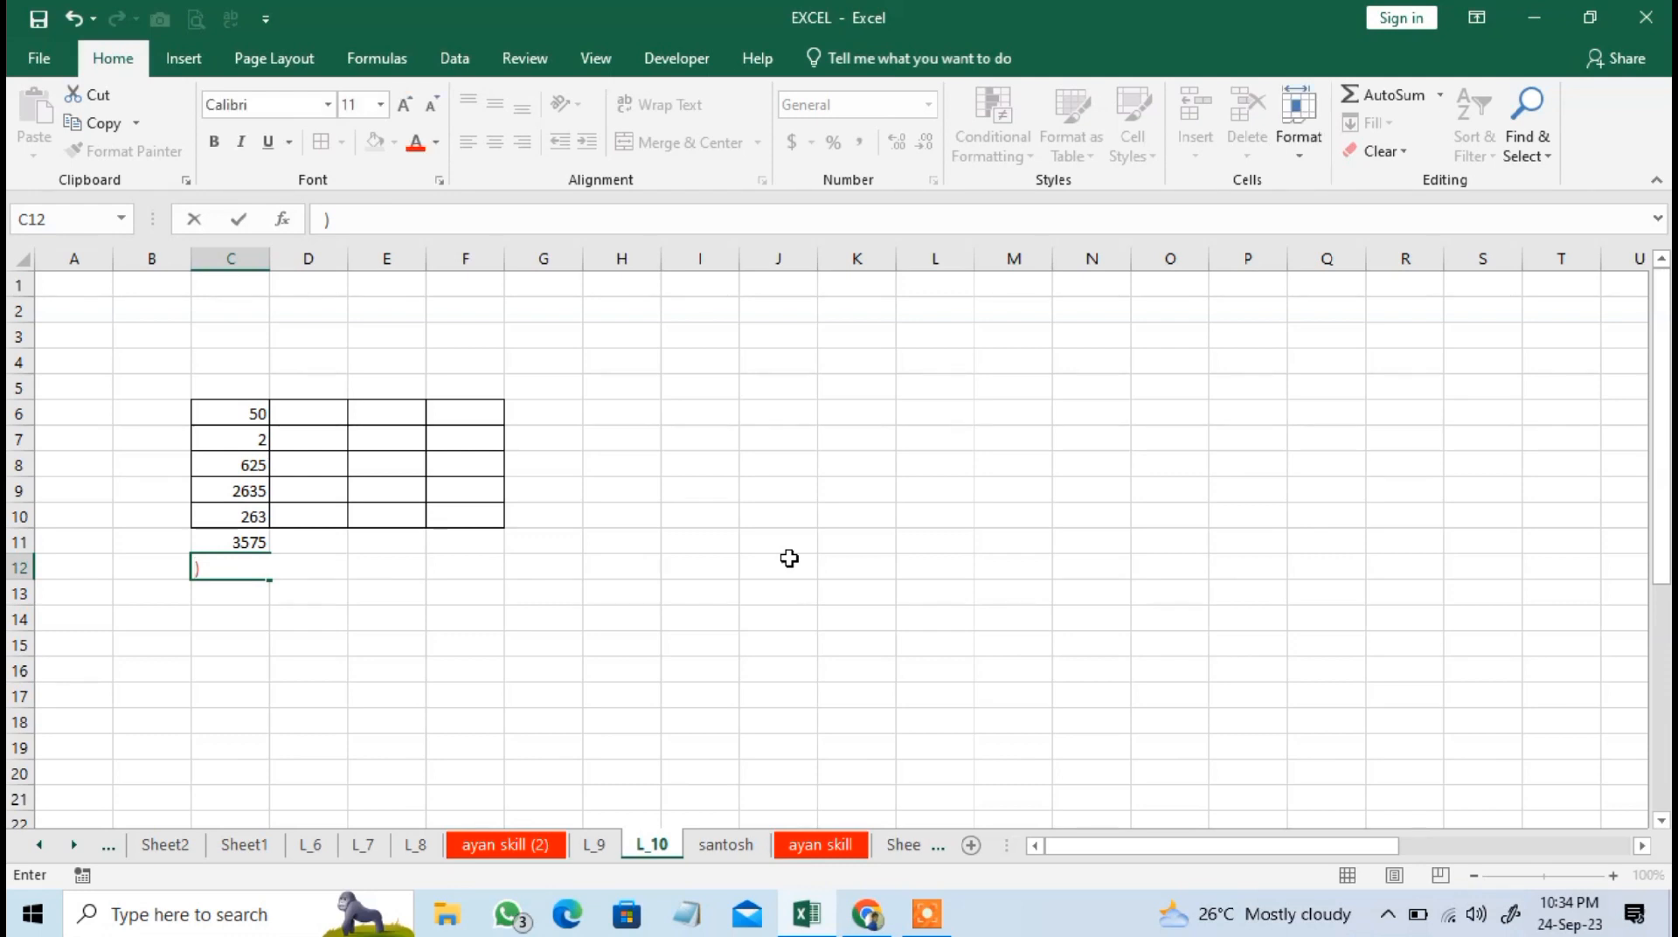
pyautogui.click(411, 691)
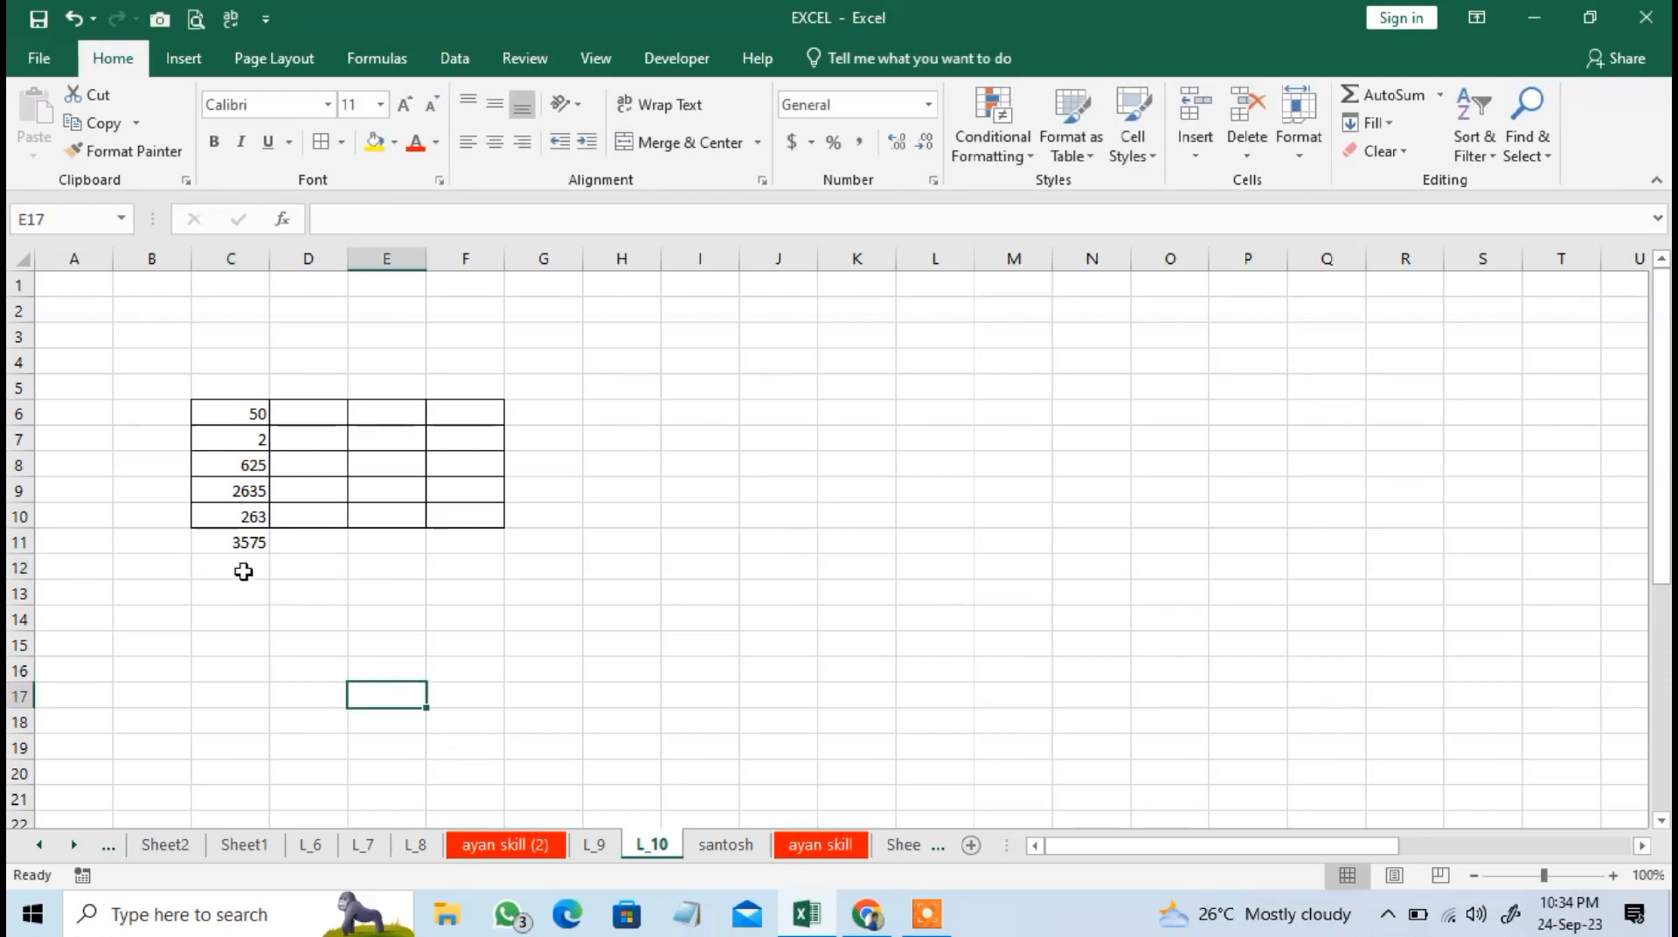
# Insert AutoSum's Max function in cell C12 for the range C6:C11.
pyautogui.click(244, 567)
pyautogui.click(1439, 96)
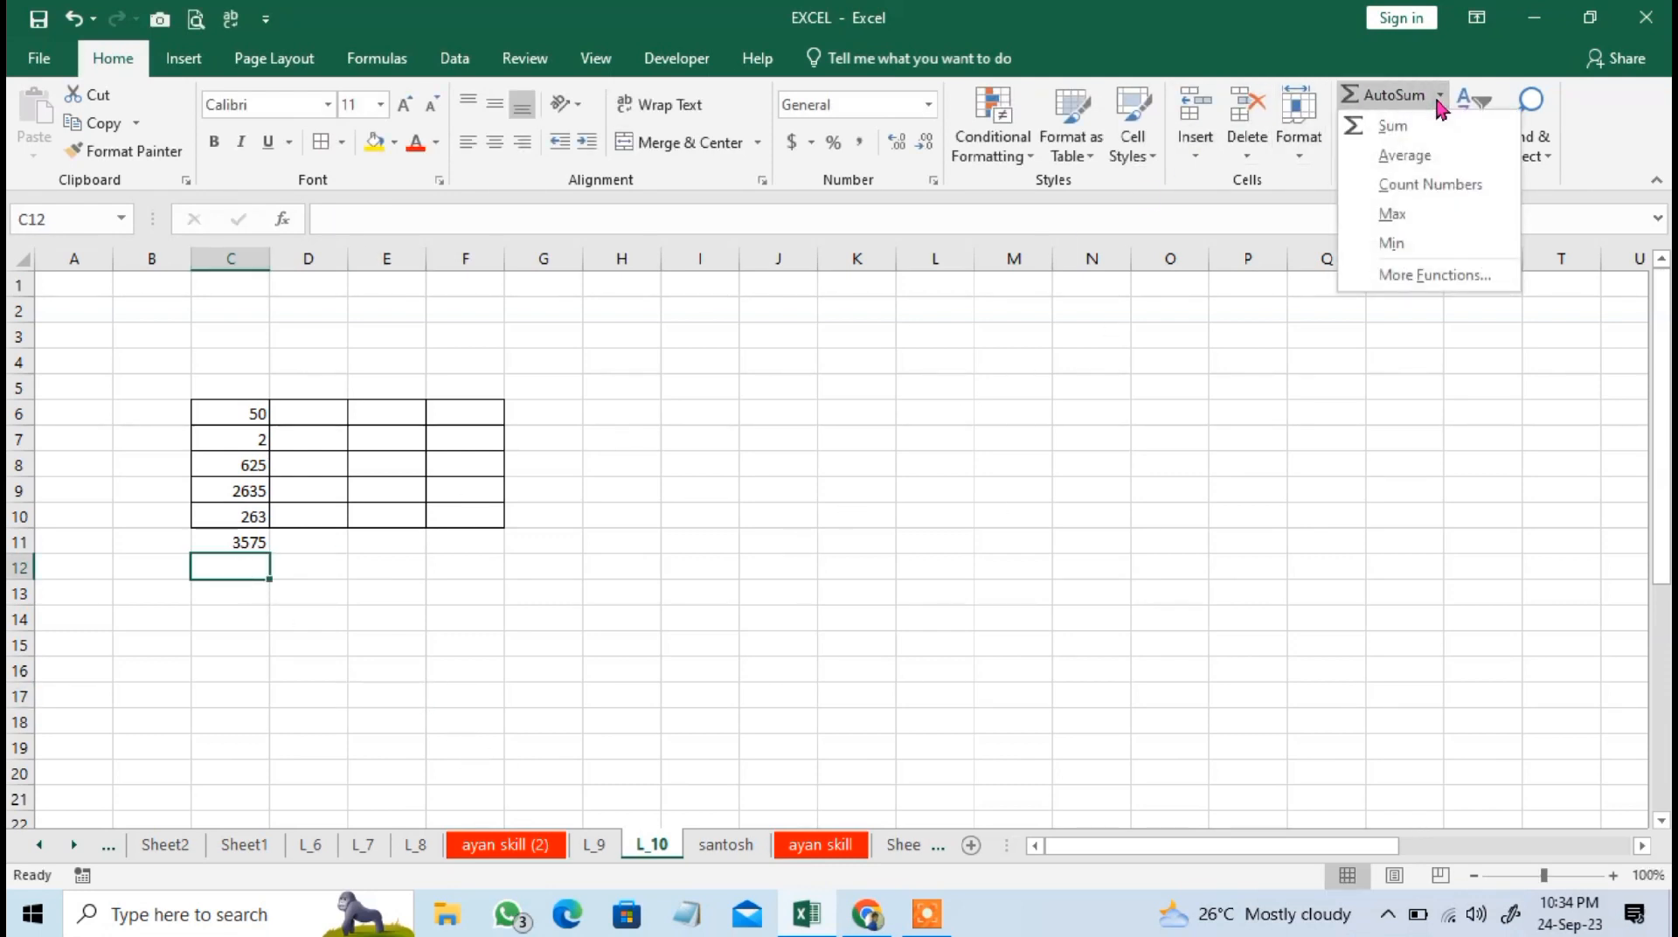
pyautogui.click(1427, 217)
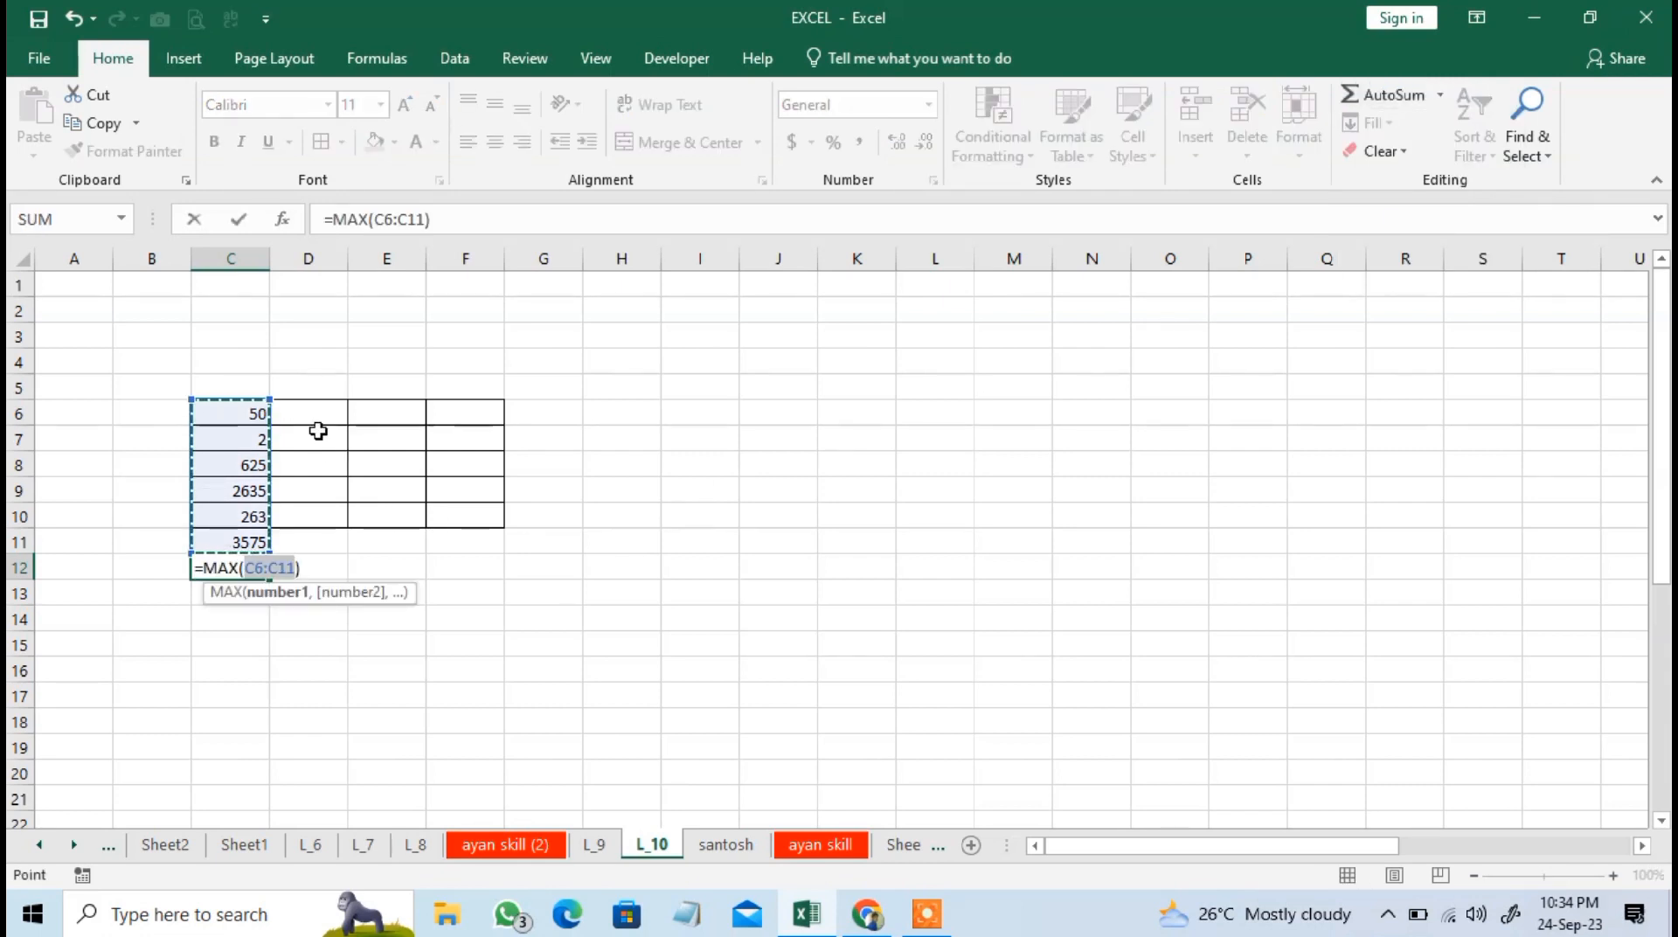
pyautogui.press('Return')
pyautogui.click(215, 560)
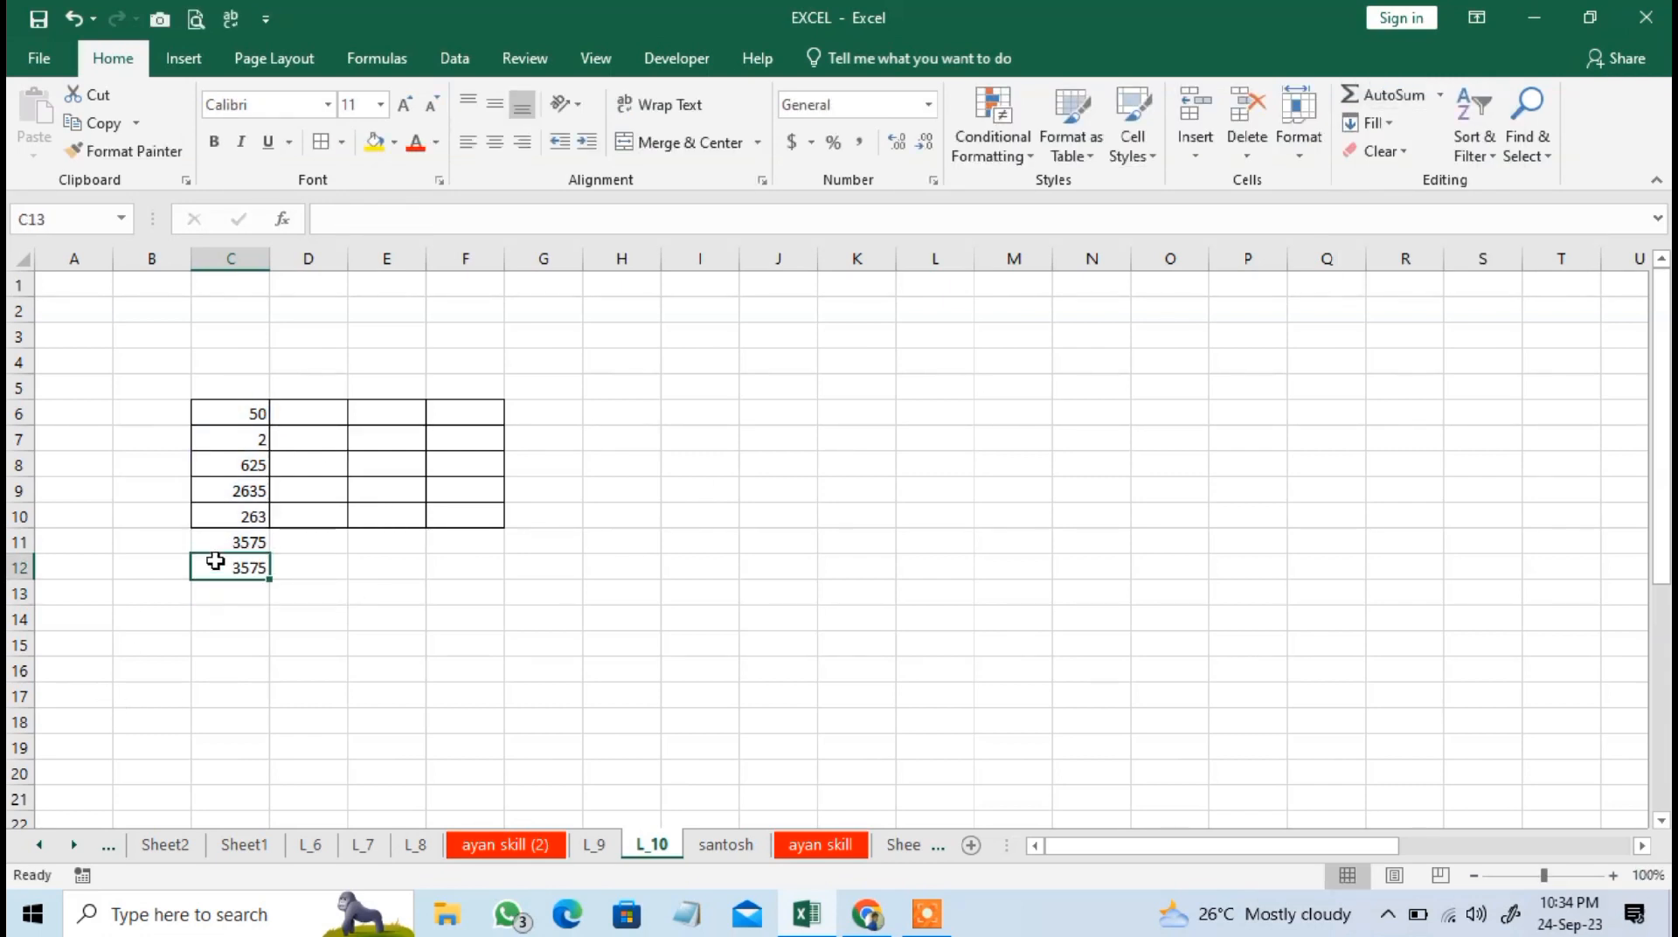
# Insert AutoSum's Min function in cell C13 for the range C6:C12.
pyautogui.click(245, 594)
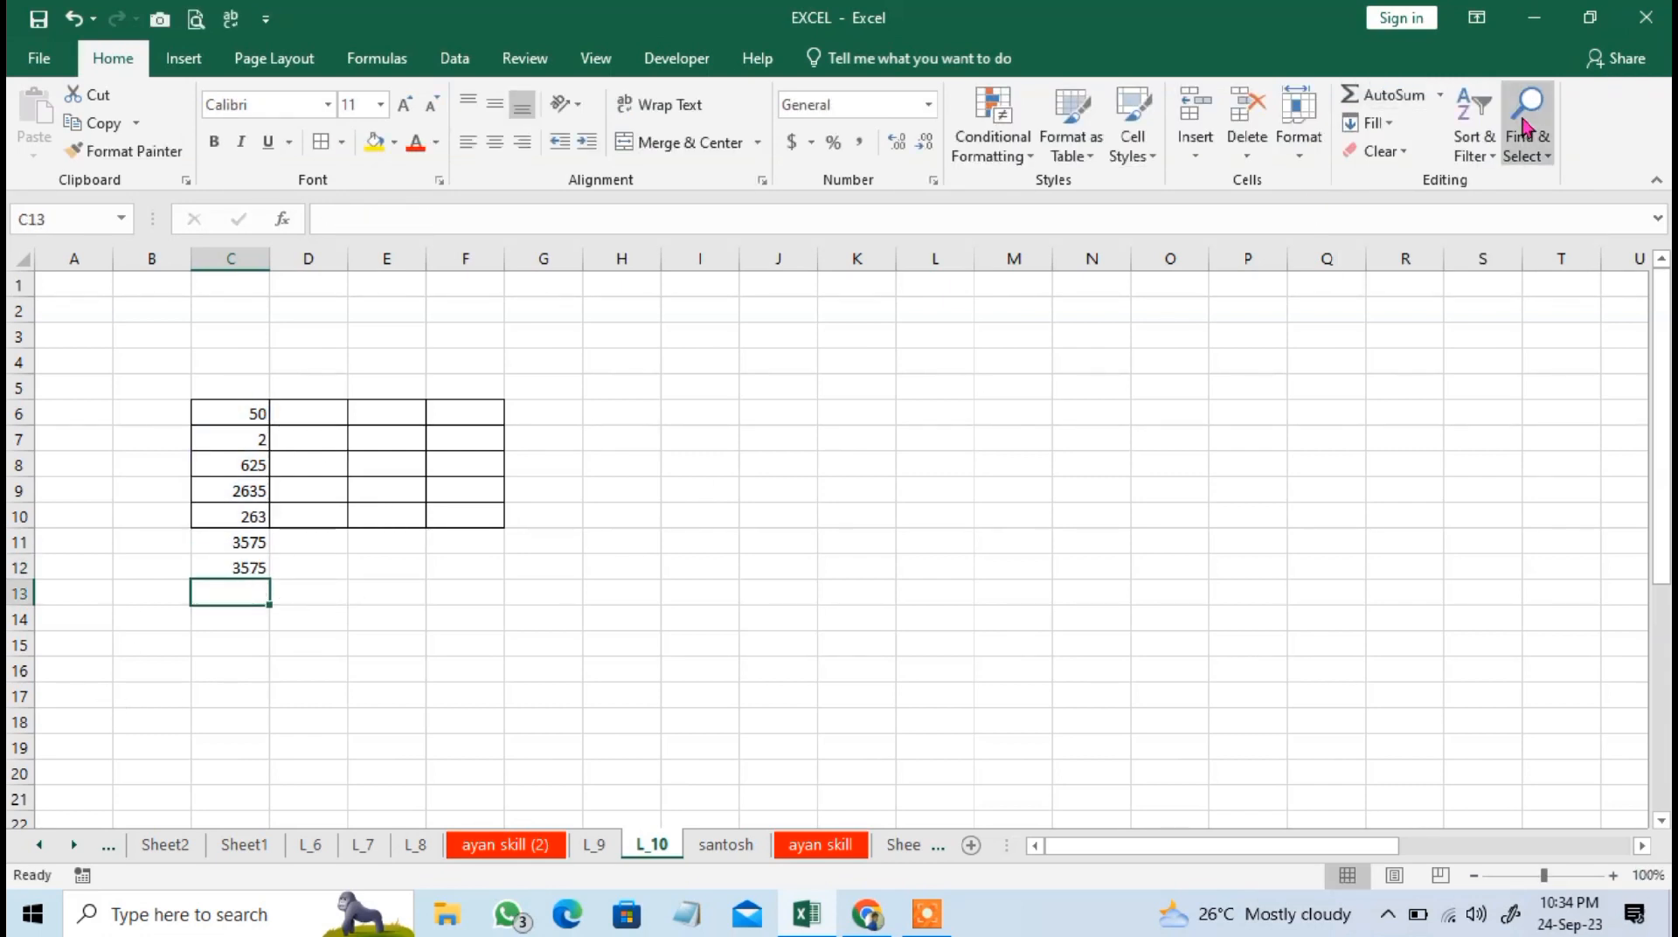
pyautogui.click(1445, 102)
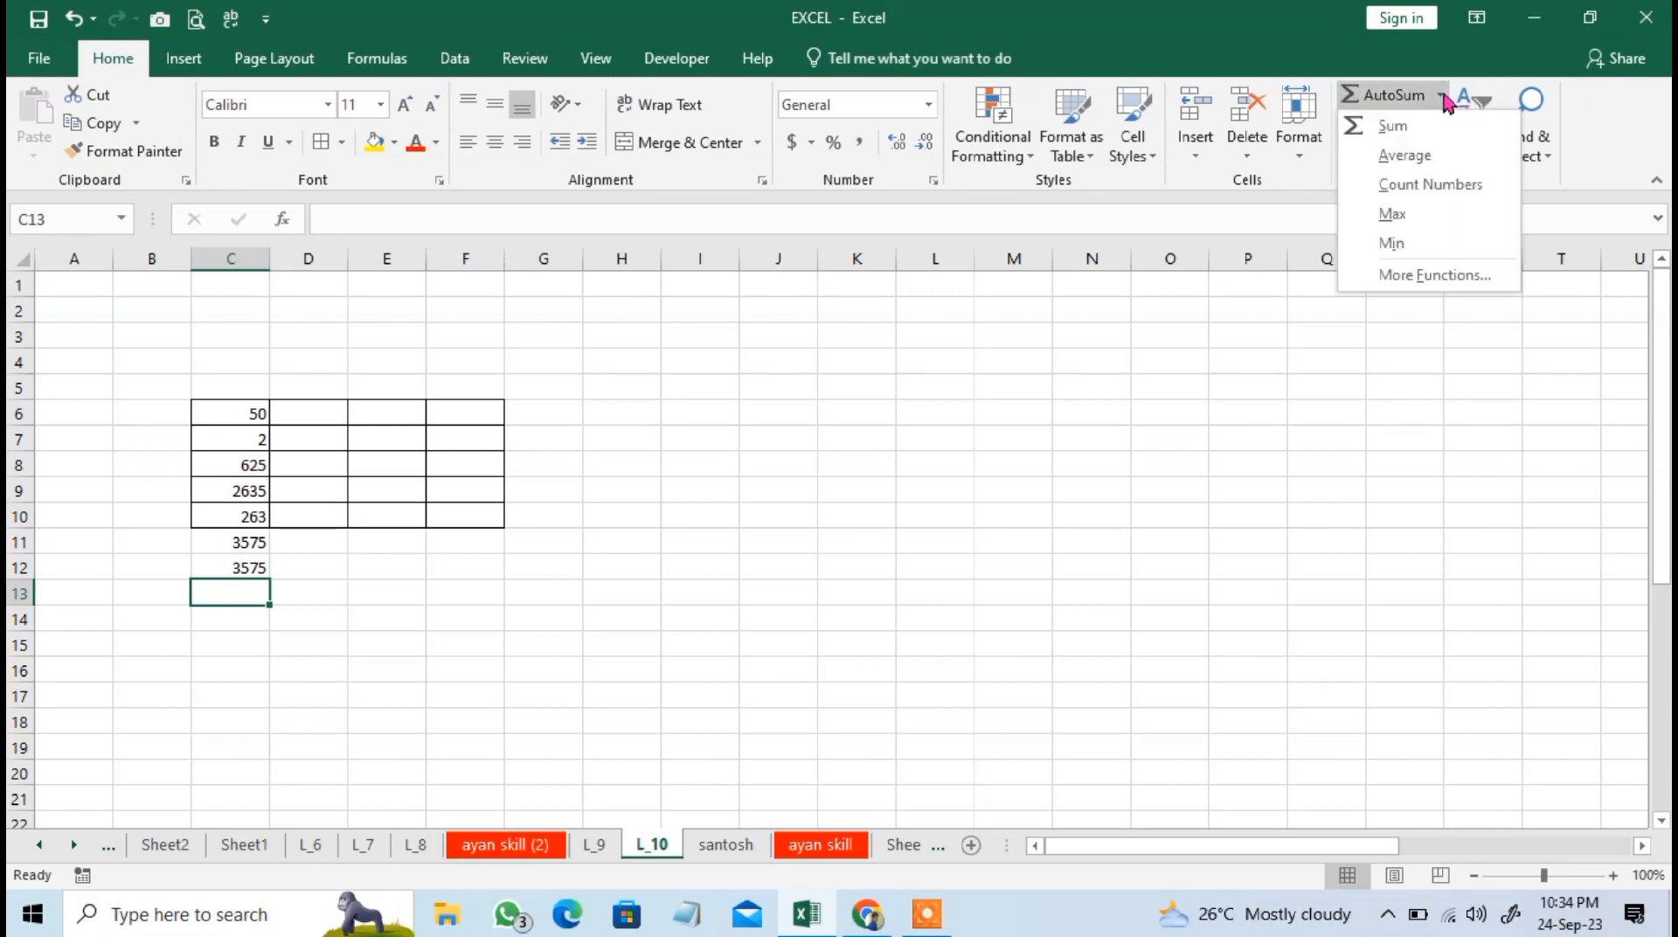
pyautogui.click(1437, 247)
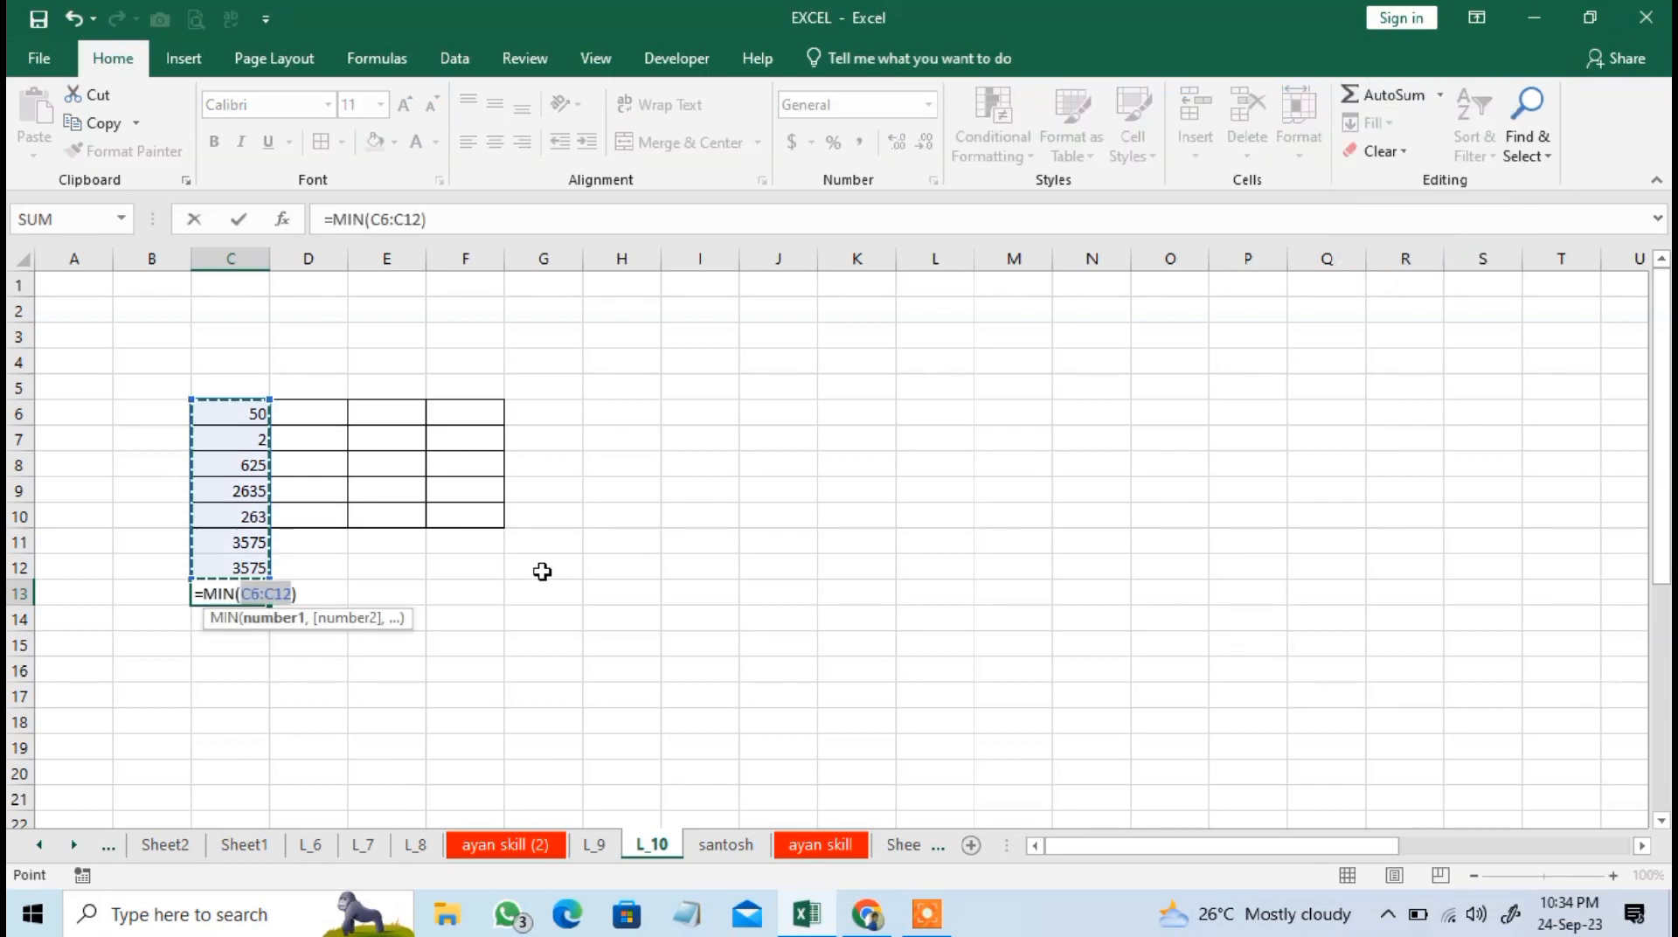
pyautogui.press('Return')
pyautogui.click(264, 591)
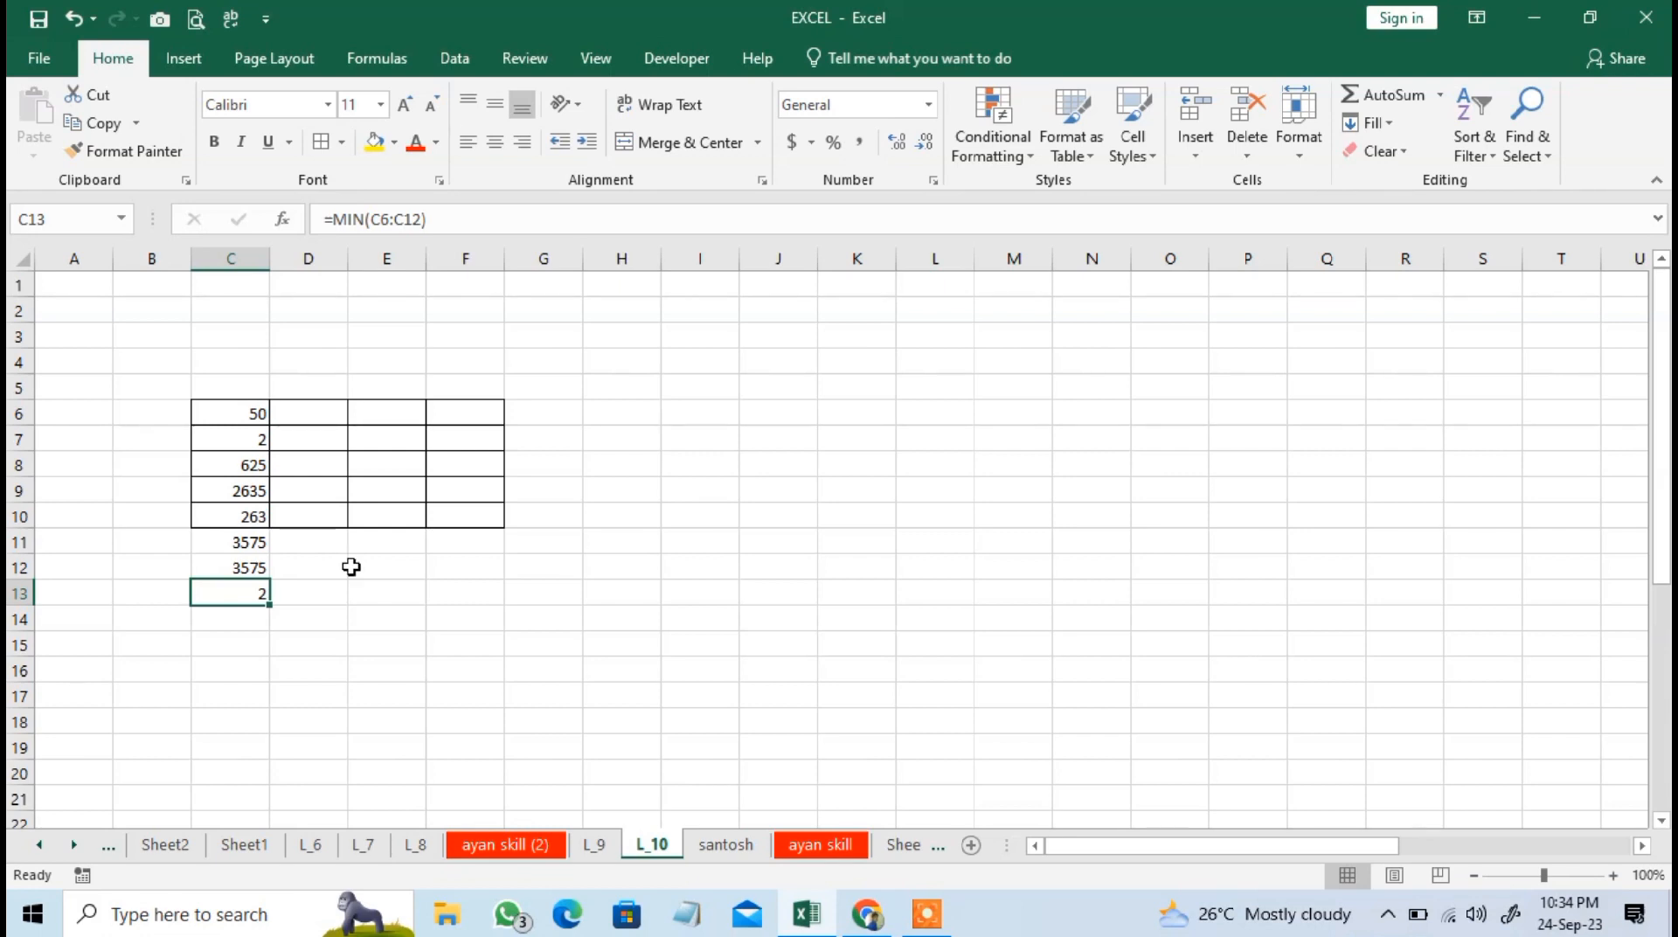
# Clear the numbers and formulas from C6:C14, keeping the table borders.
pyautogui.click(1393, 132)
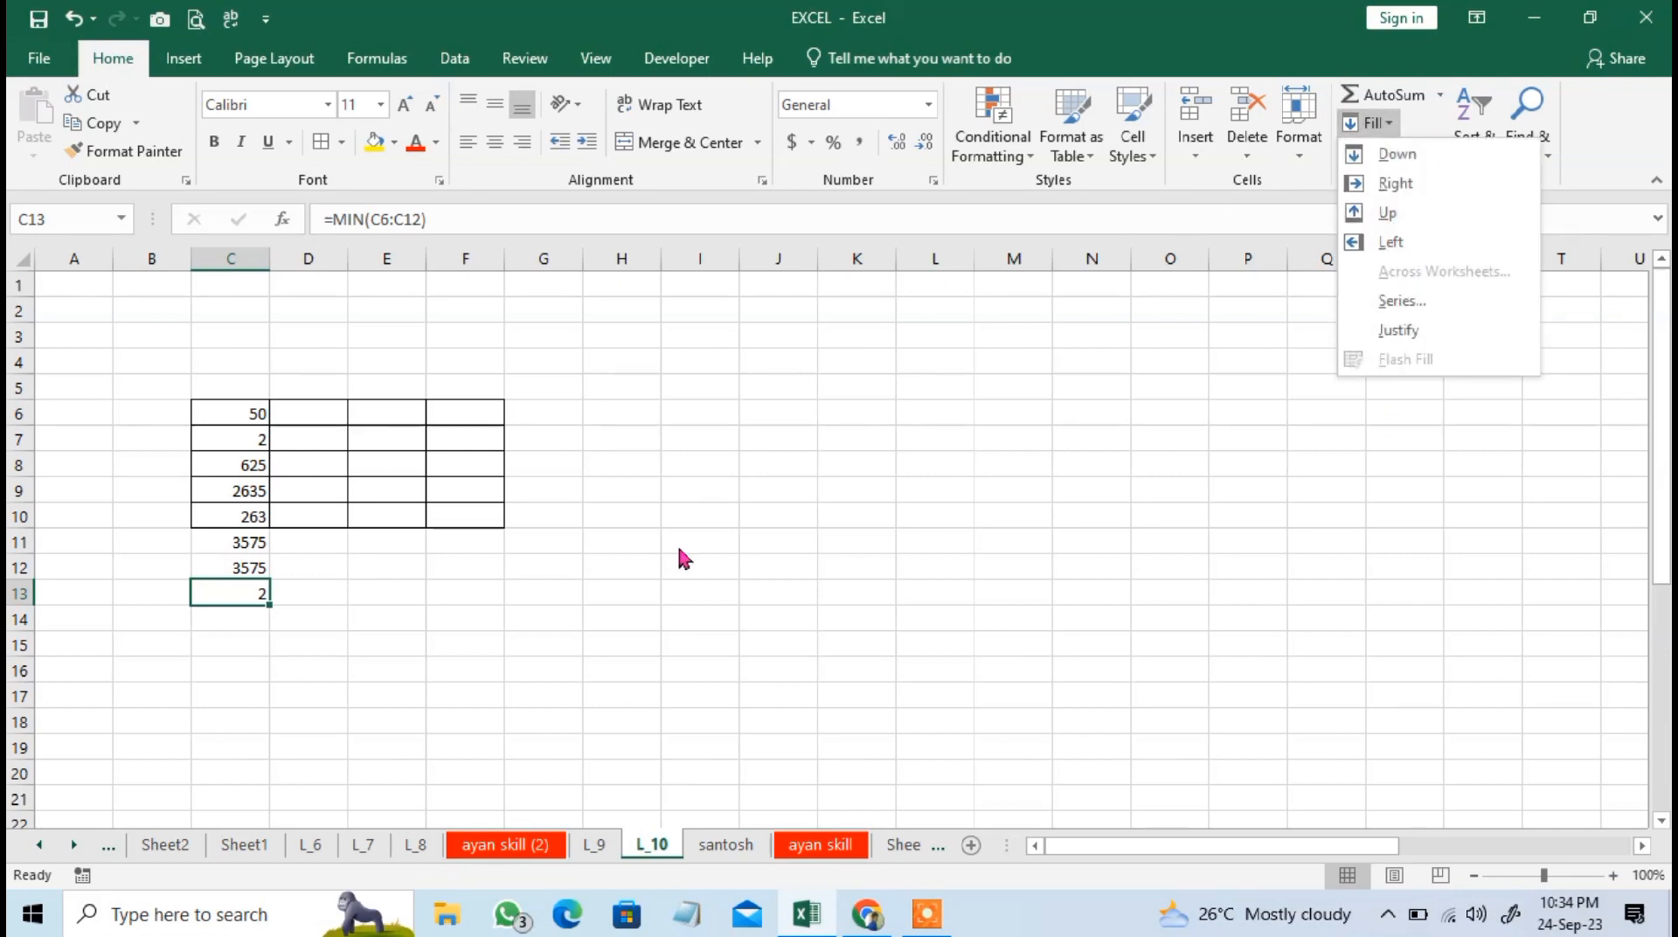
pyautogui.click(322, 581)
pyautogui.moveTo(232, 418); pyautogui.dragTo(248, 608)
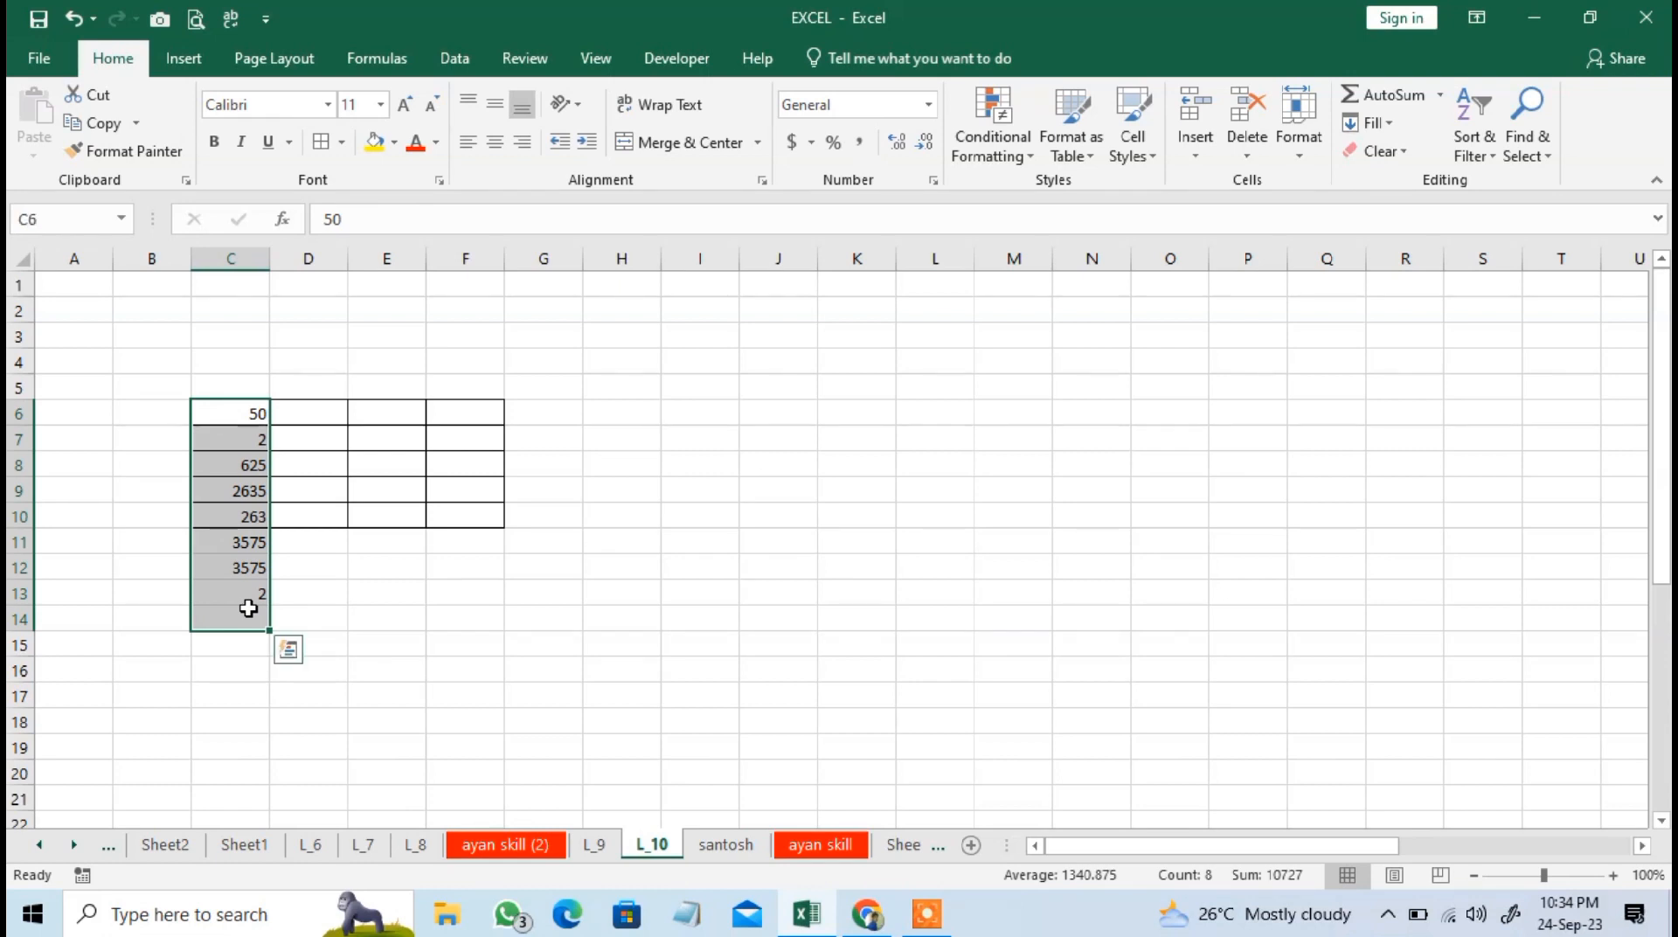
pyautogui.press('Delete')
pyautogui.click(379, 602)
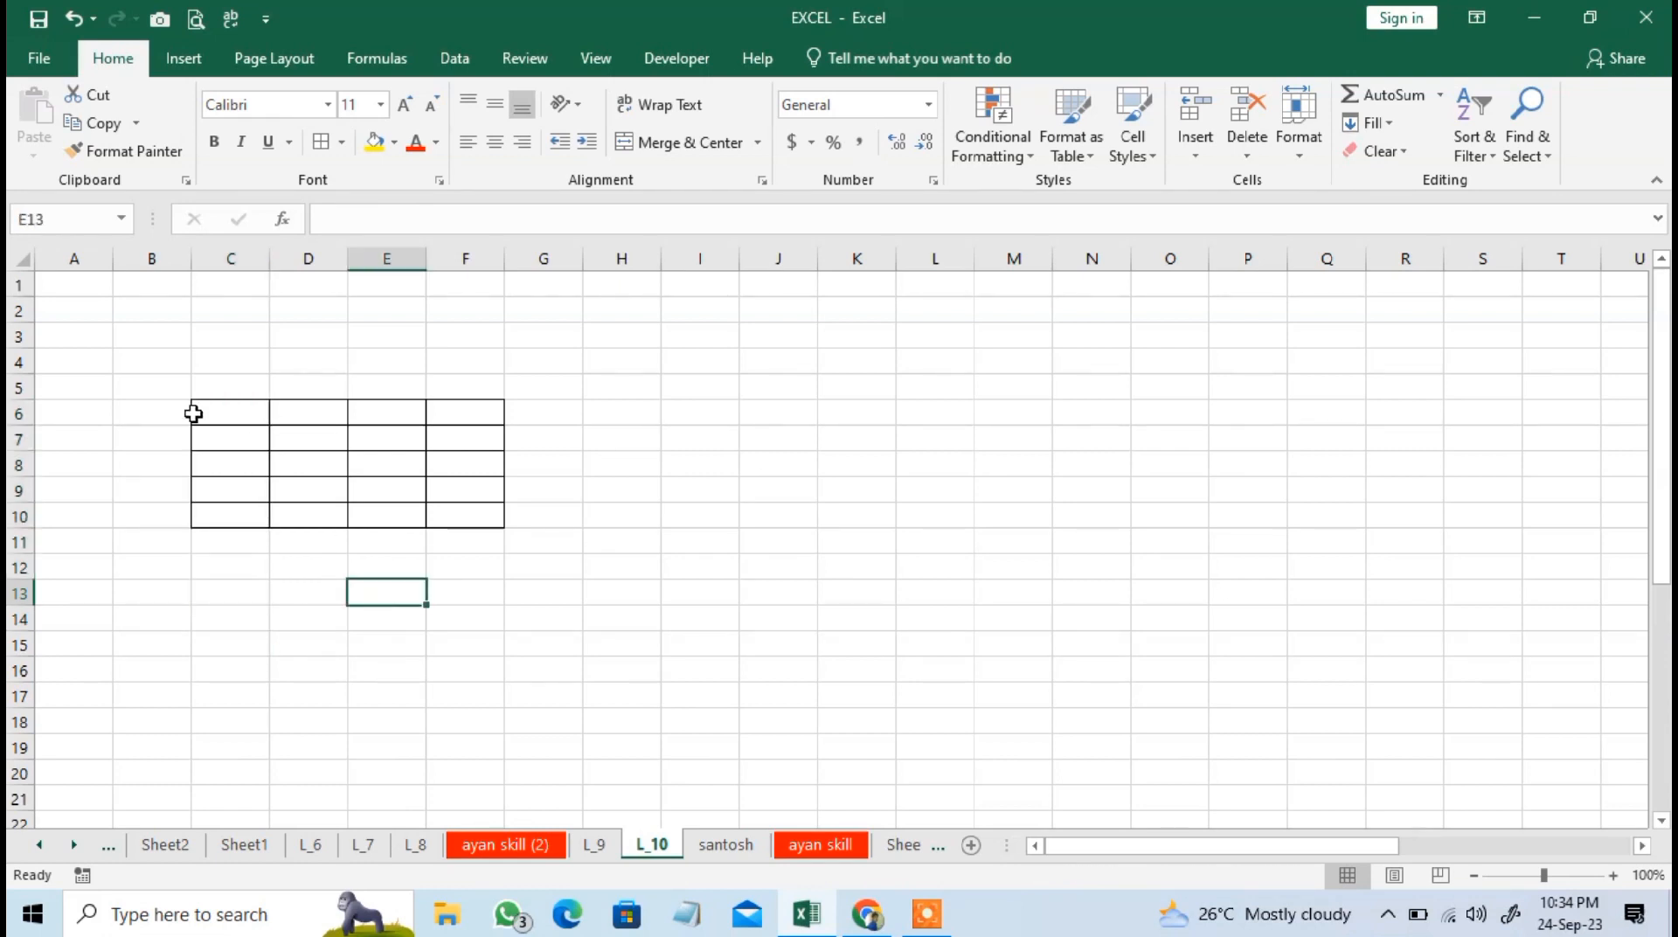
# Apply all borders to the range C6:J17.
pyautogui.moveTo(197, 412); pyautogui.dragTo(749, 697)
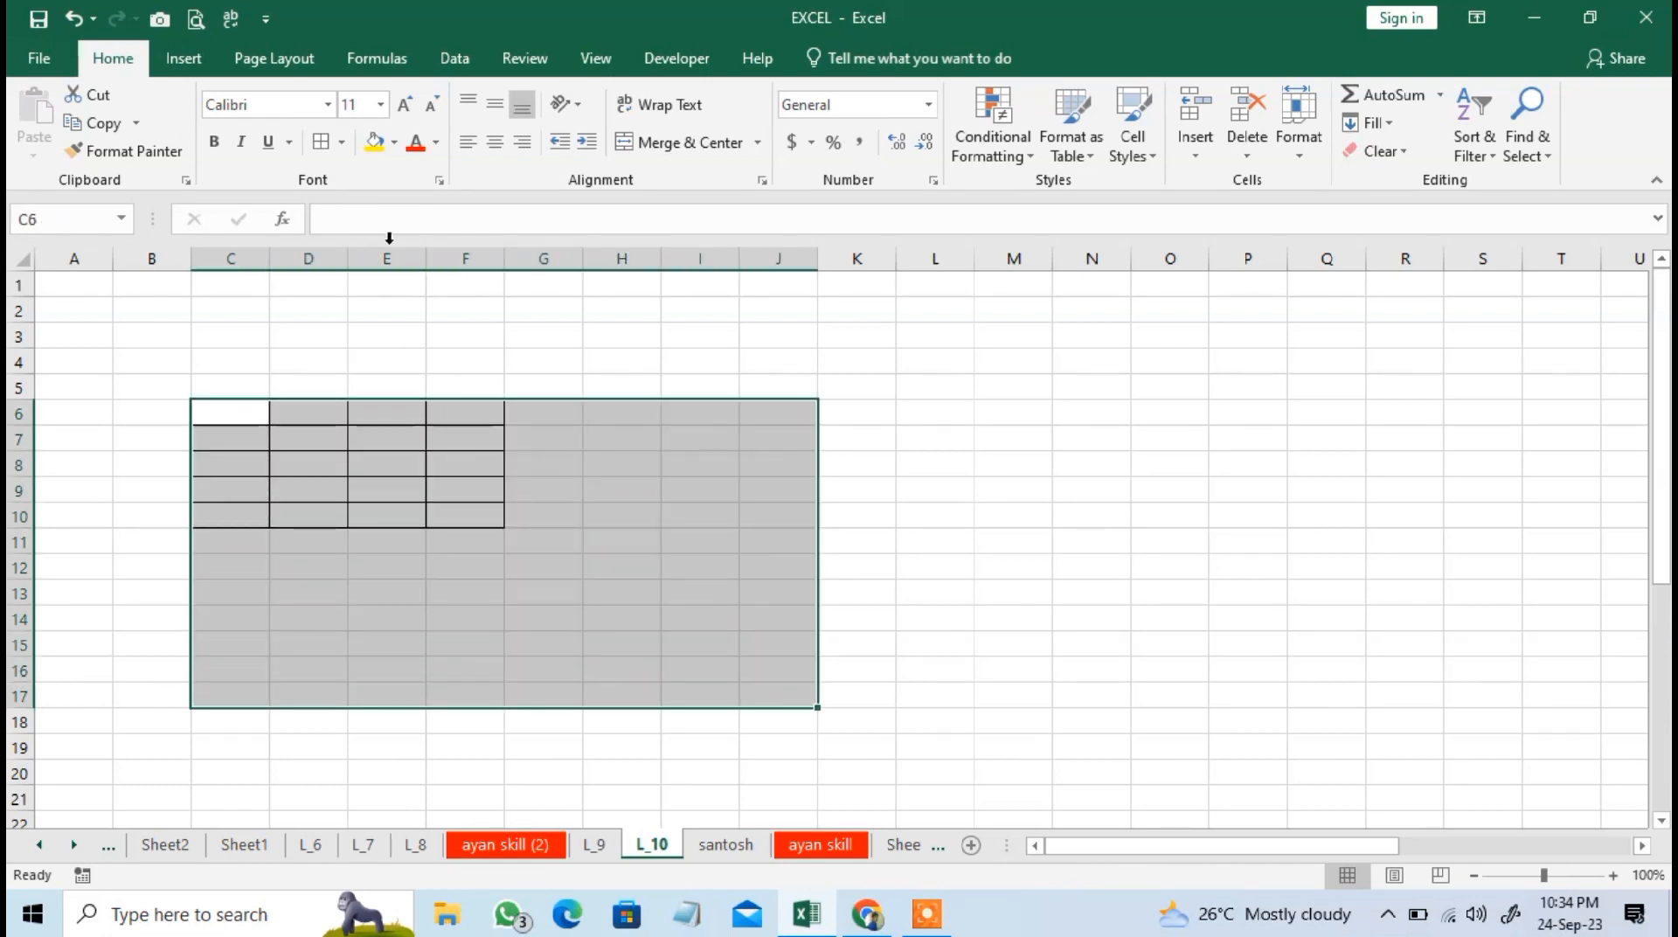
pyautogui.click(321, 143)
pyautogui.click(485, 623)
# Enter the header "sr no" in cell C6 and the number 1 in cell C7.
pyautogui.click(245, 425)
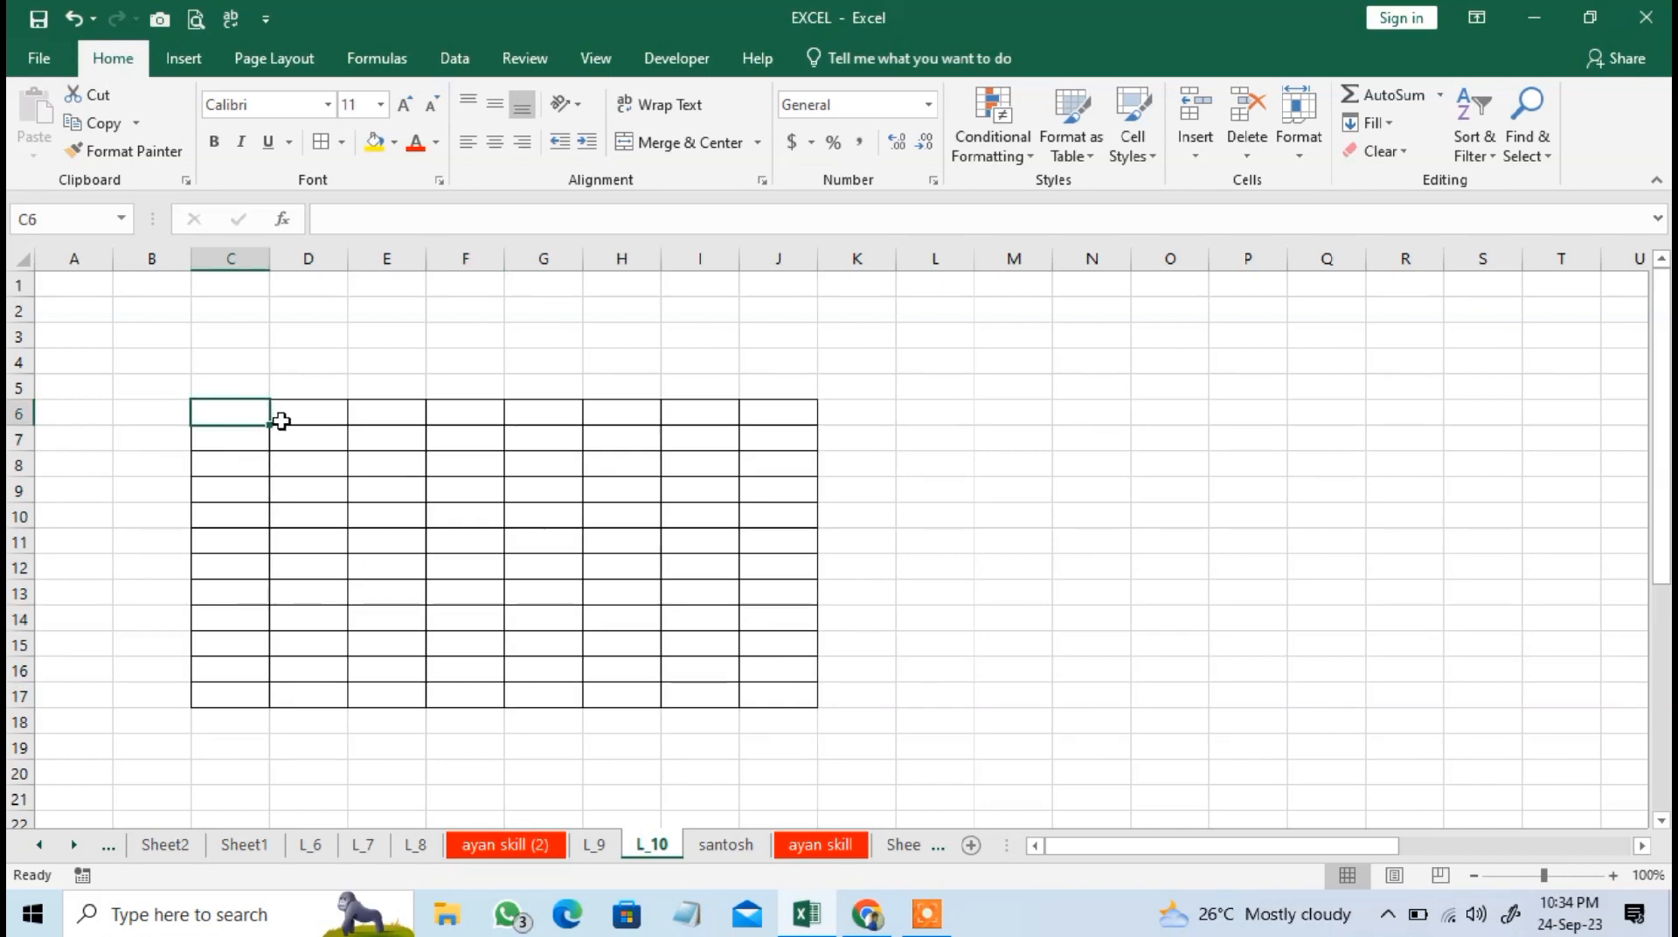
pyautogui.write('sr no')
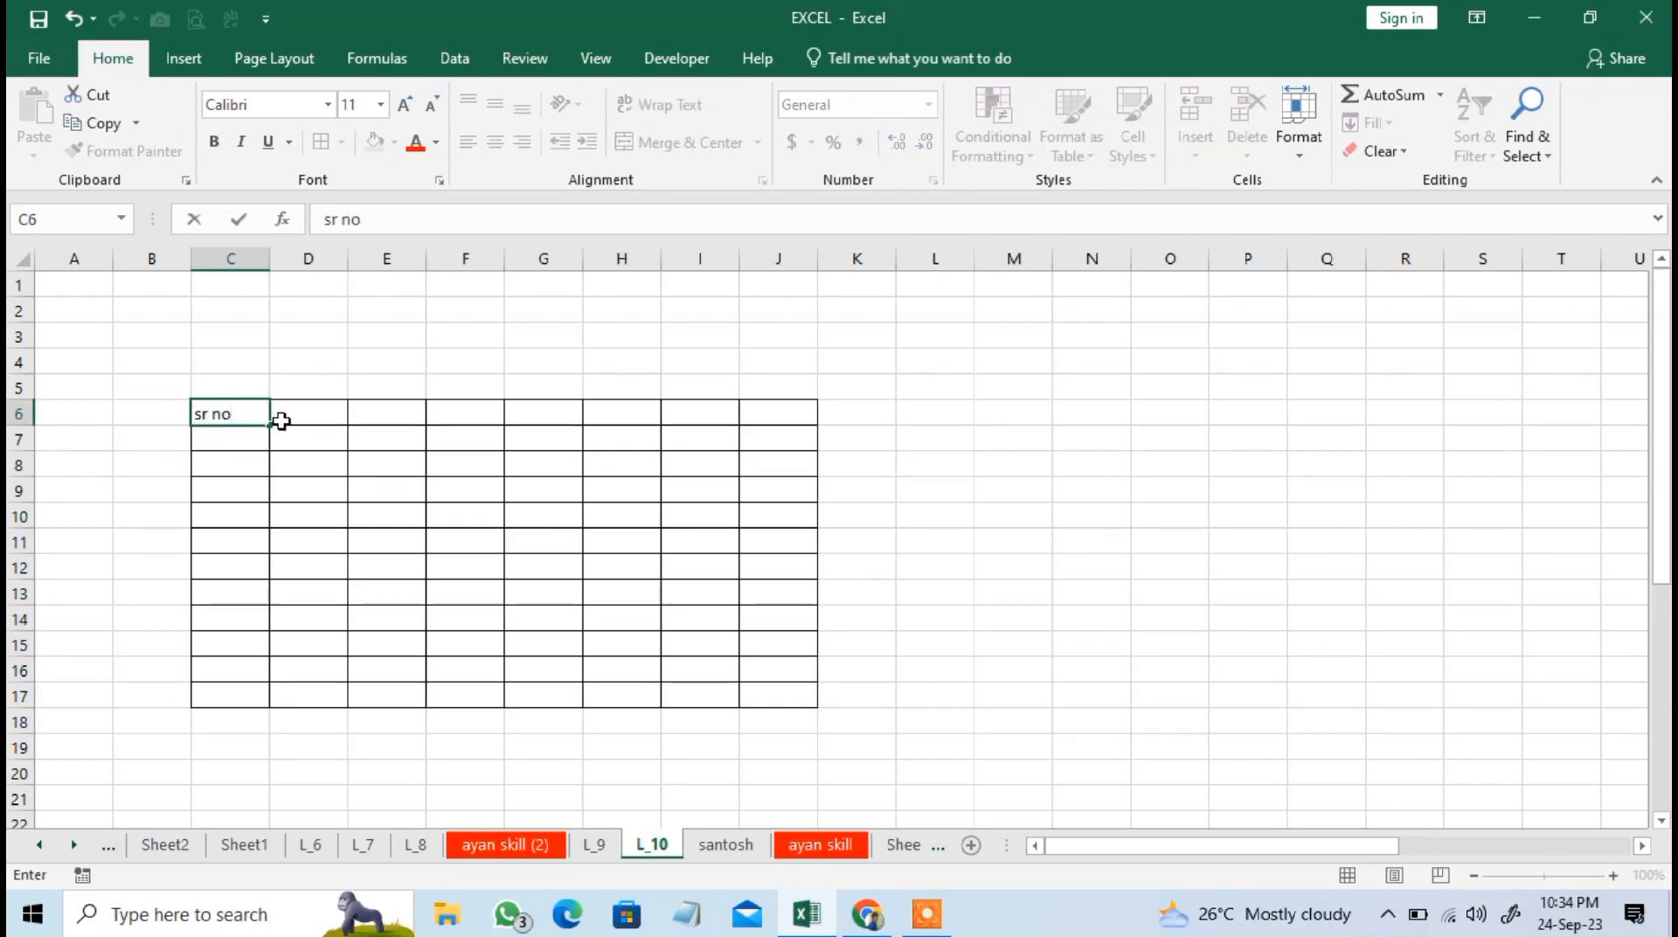
pyautogui.press('Return')
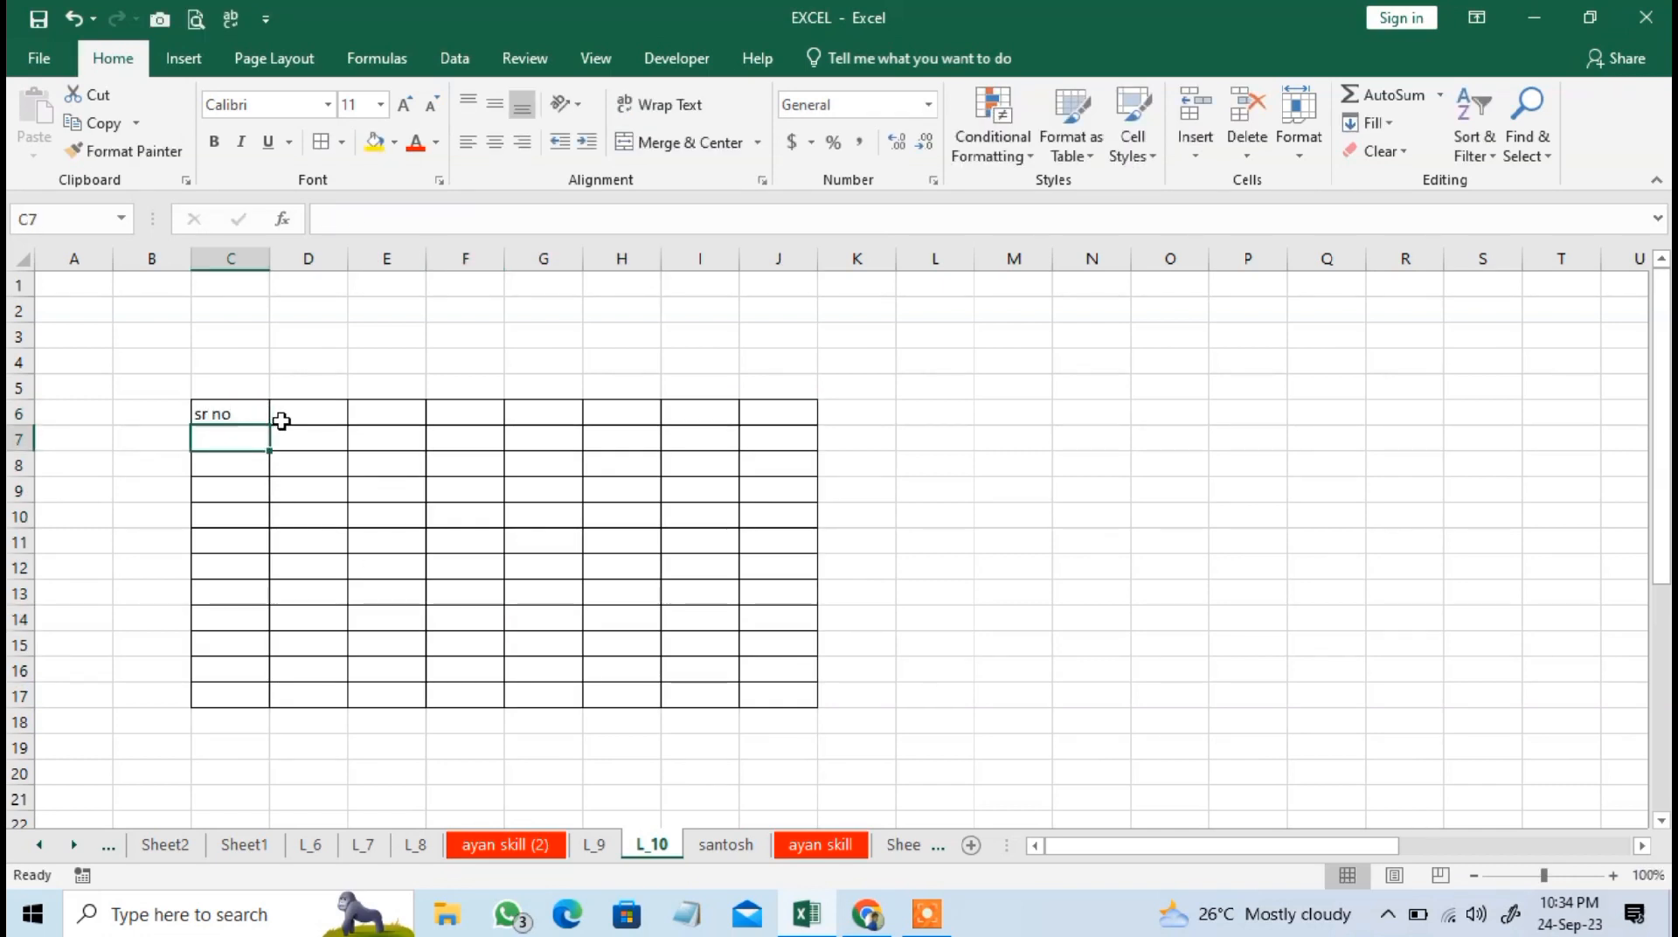
pyautogui.write('1')
pyautogui.press('Return')
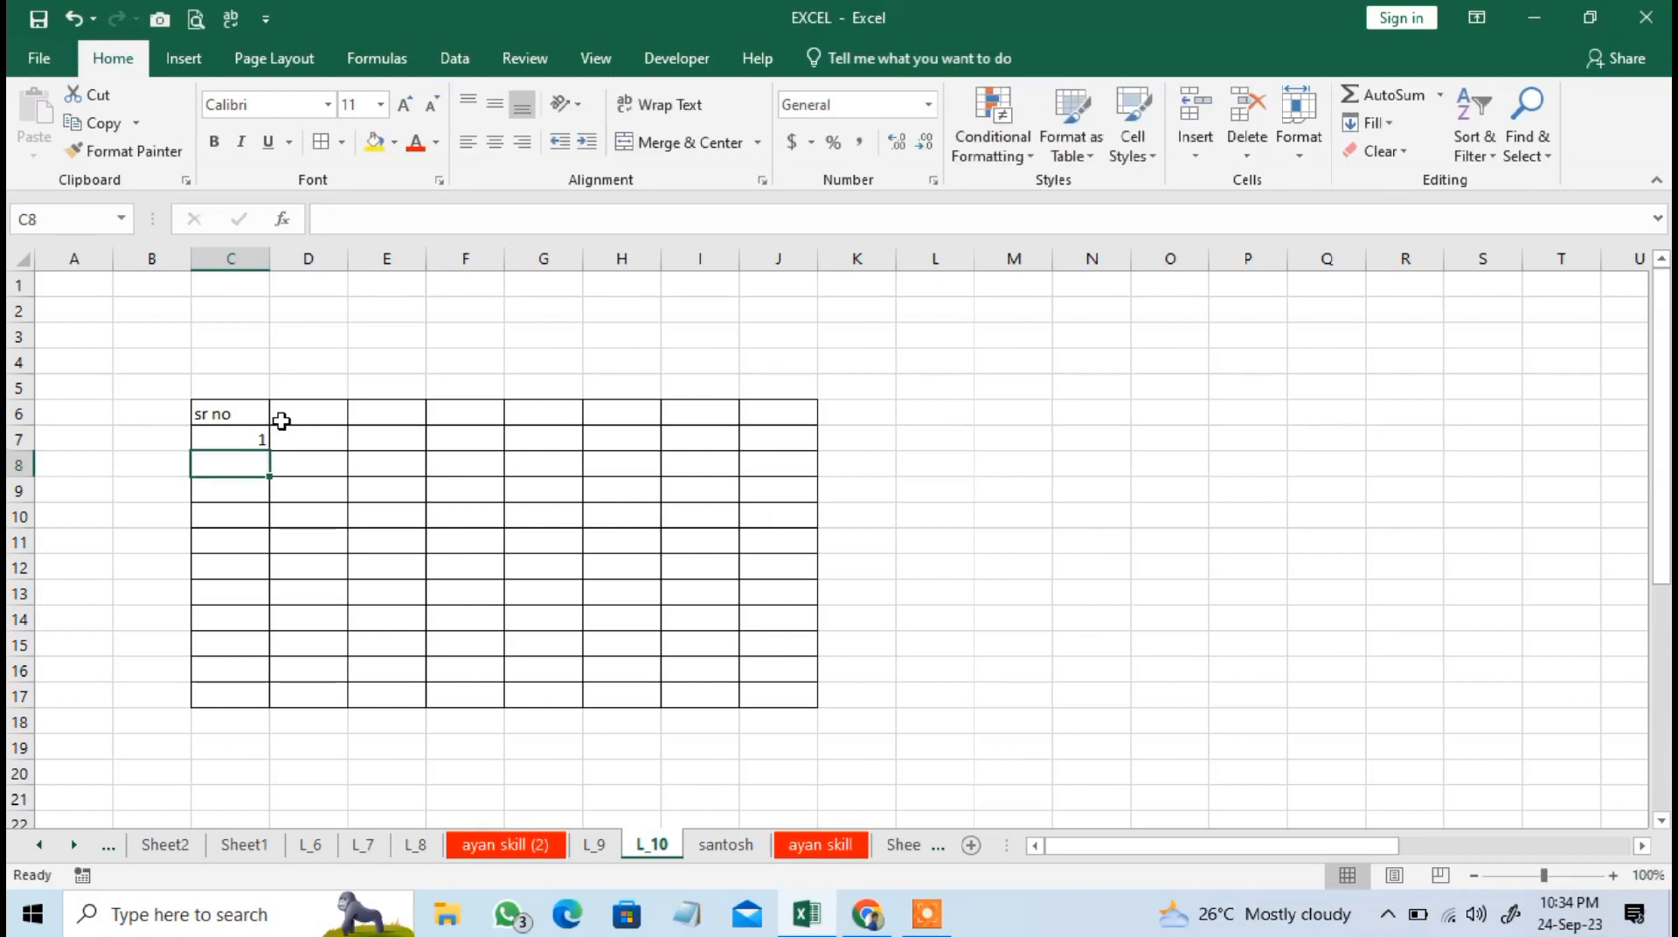
# Fill a linear series down column C from C7 with step value 1 and stop value 10.
pyautogui.press('Up')
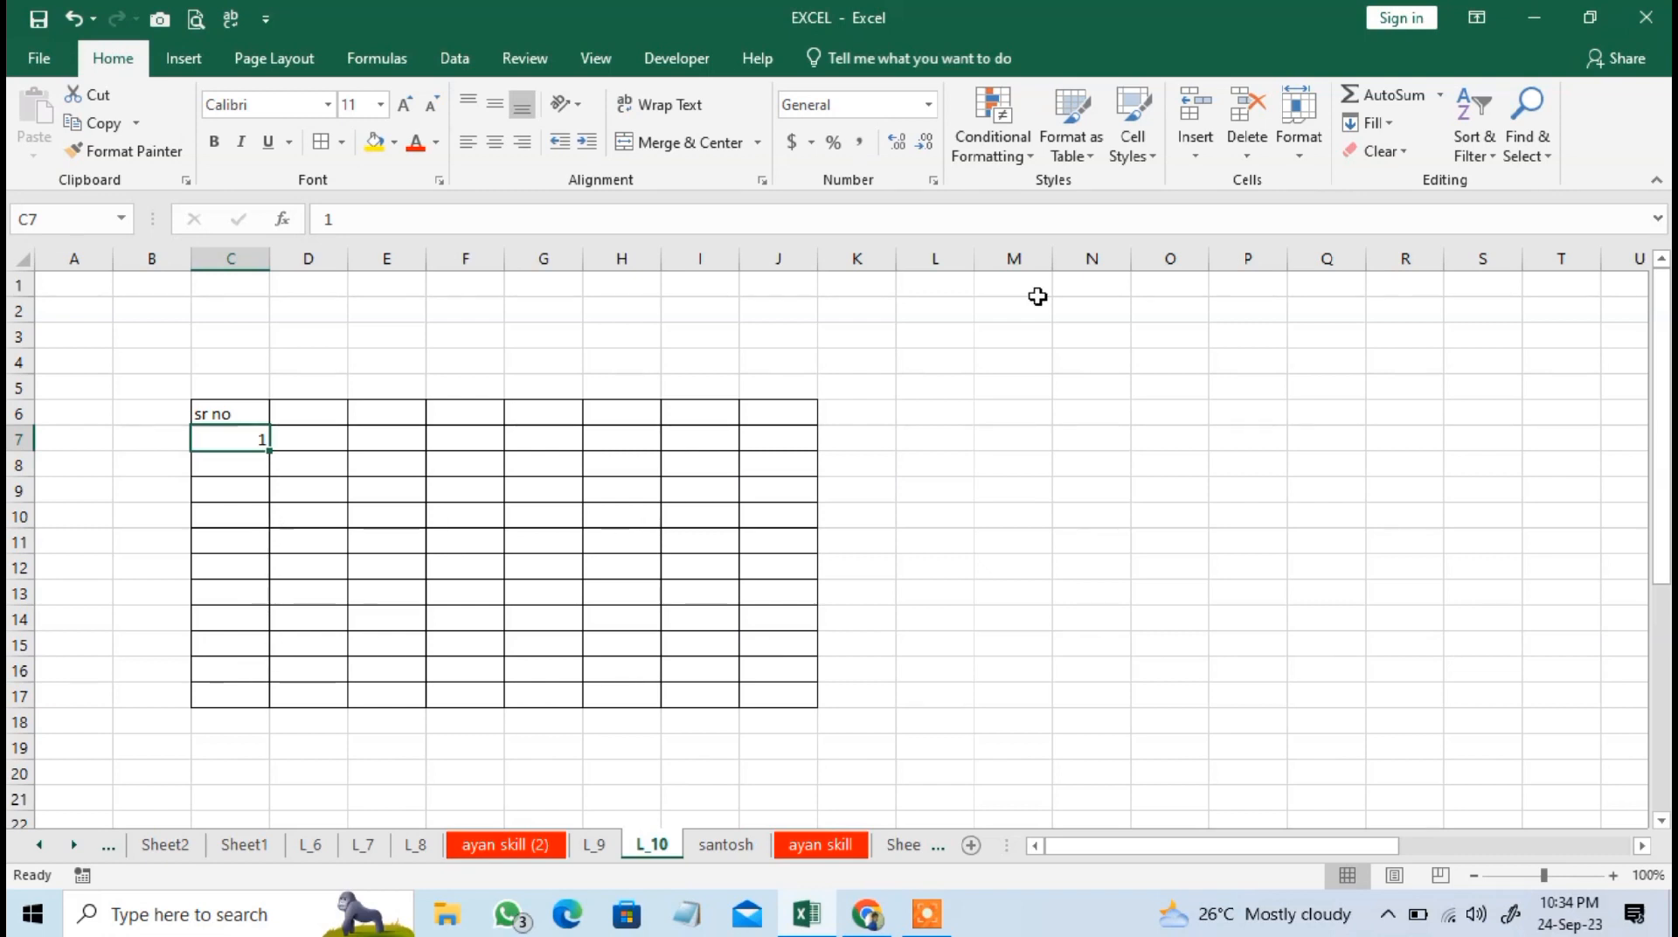
pyautogui.click(1369, 122)
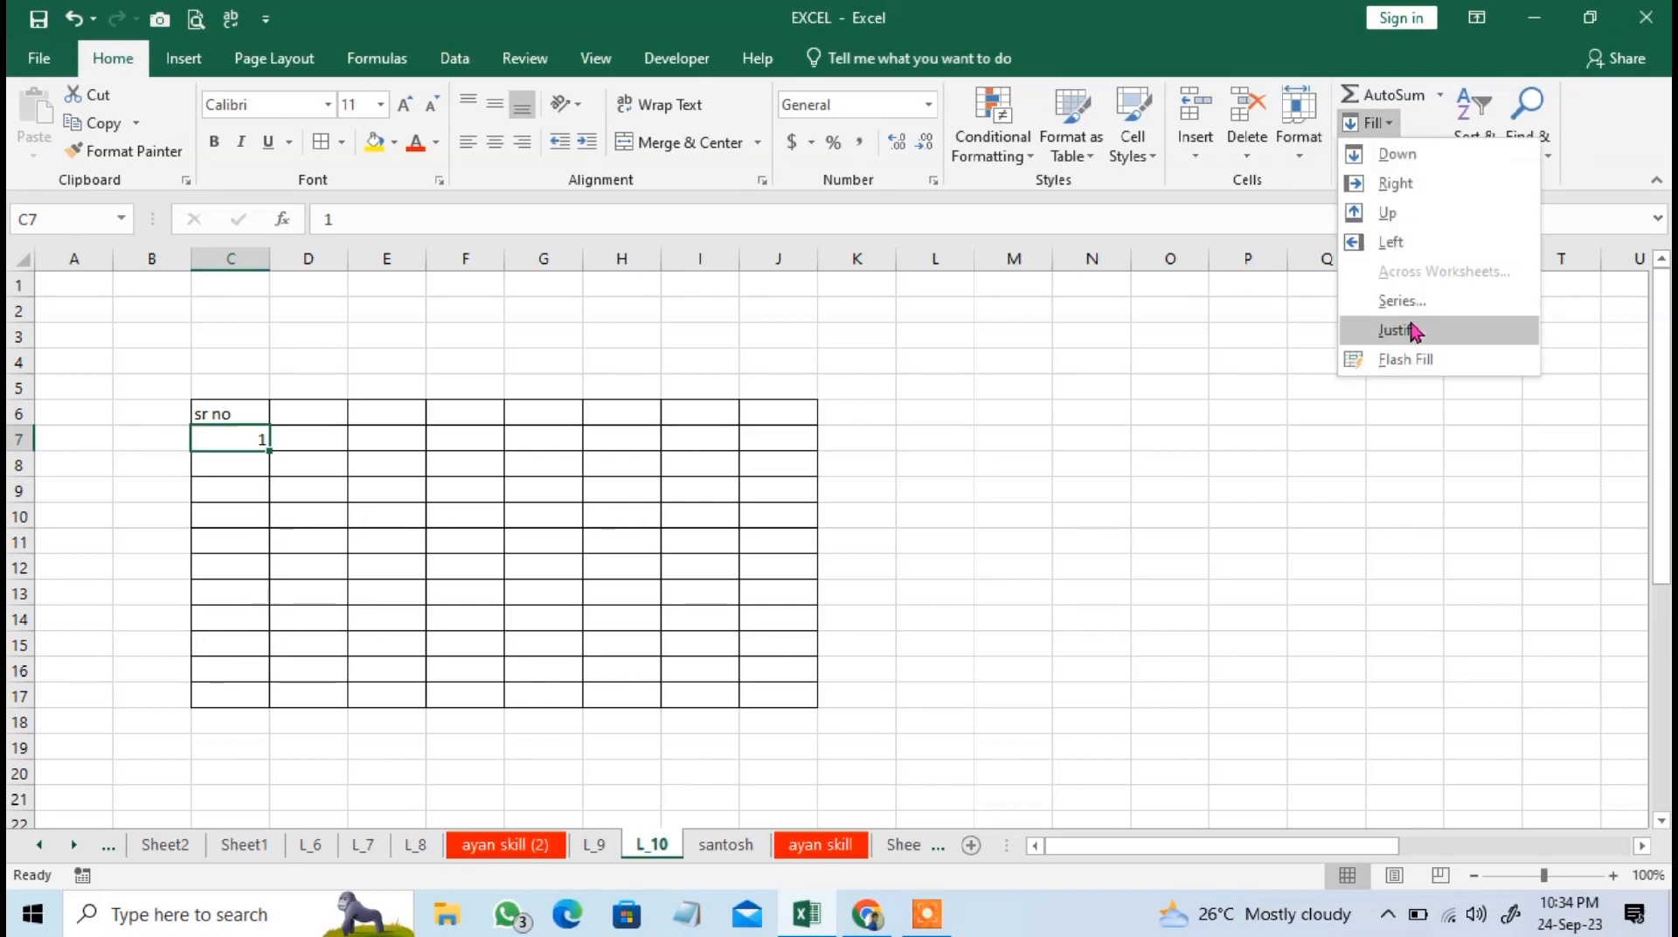
pyautogui.click(1455, 300)
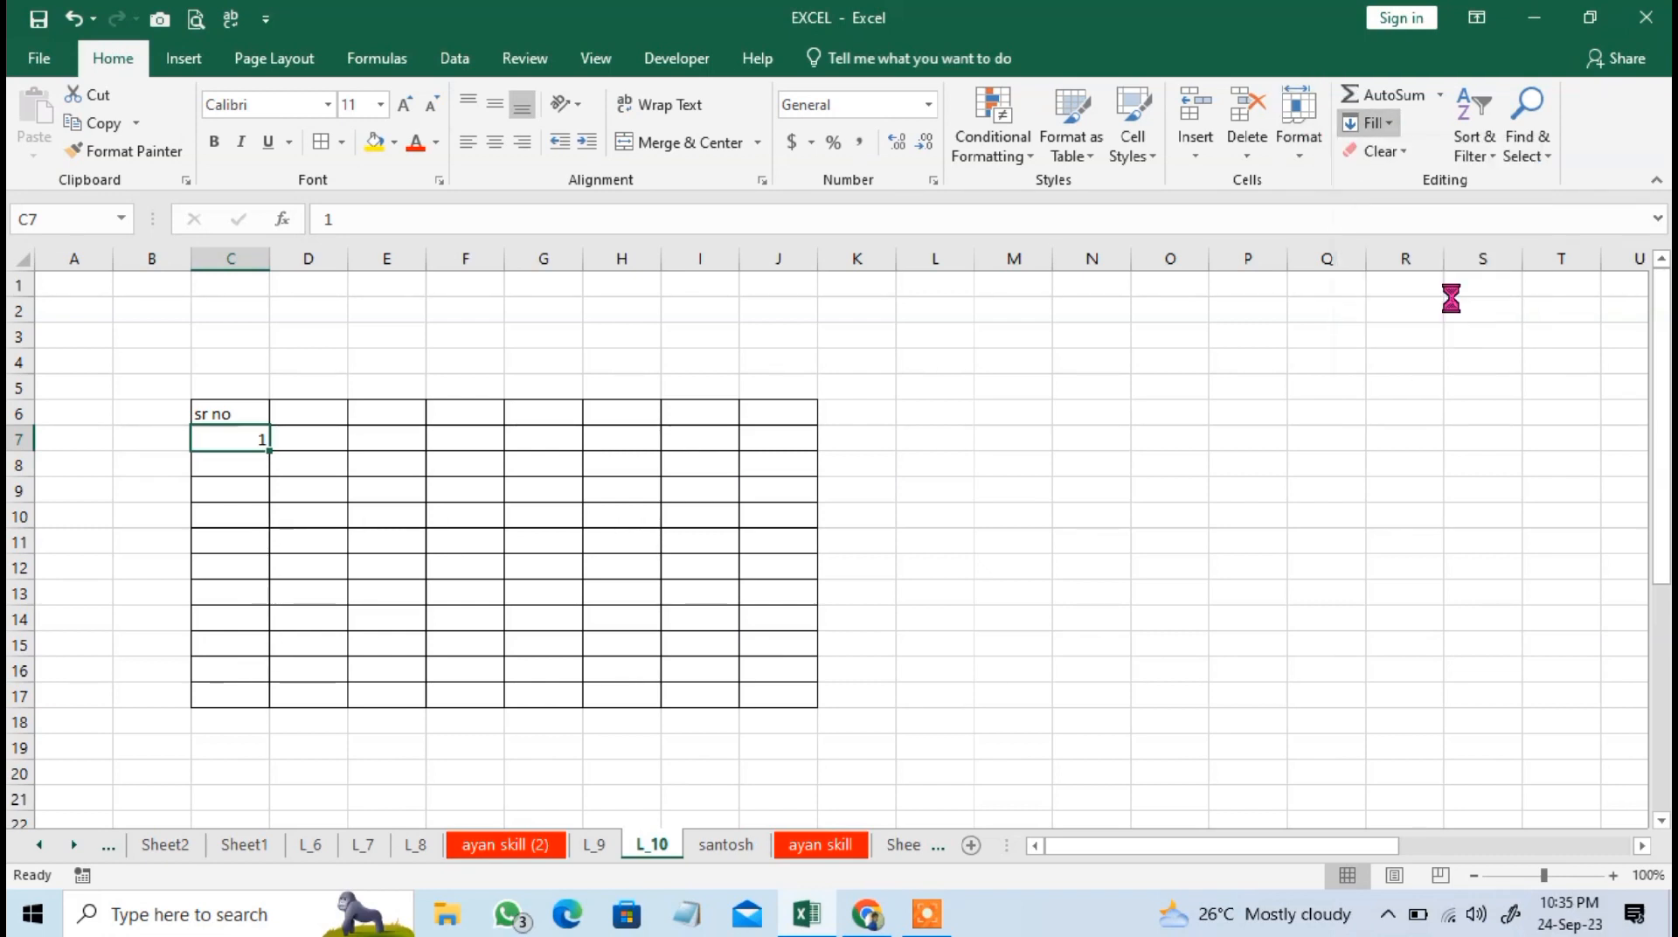
pyautogui.click(378, 405)
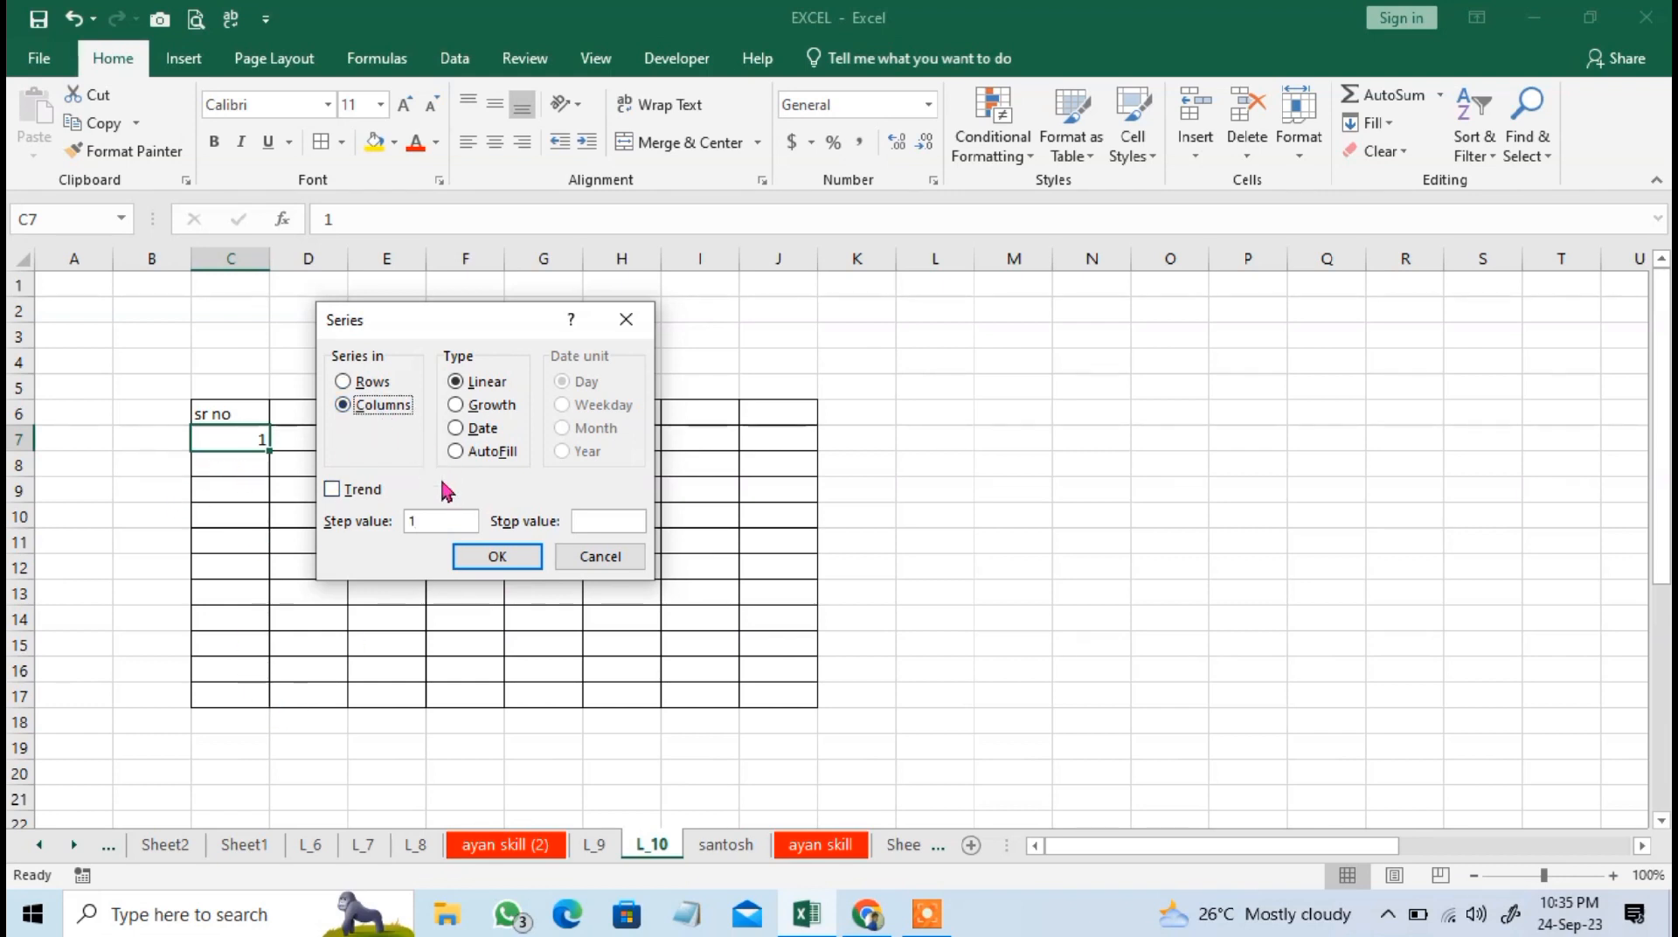
pyautogui.click(432, 522)
pyautogui.press('Return')
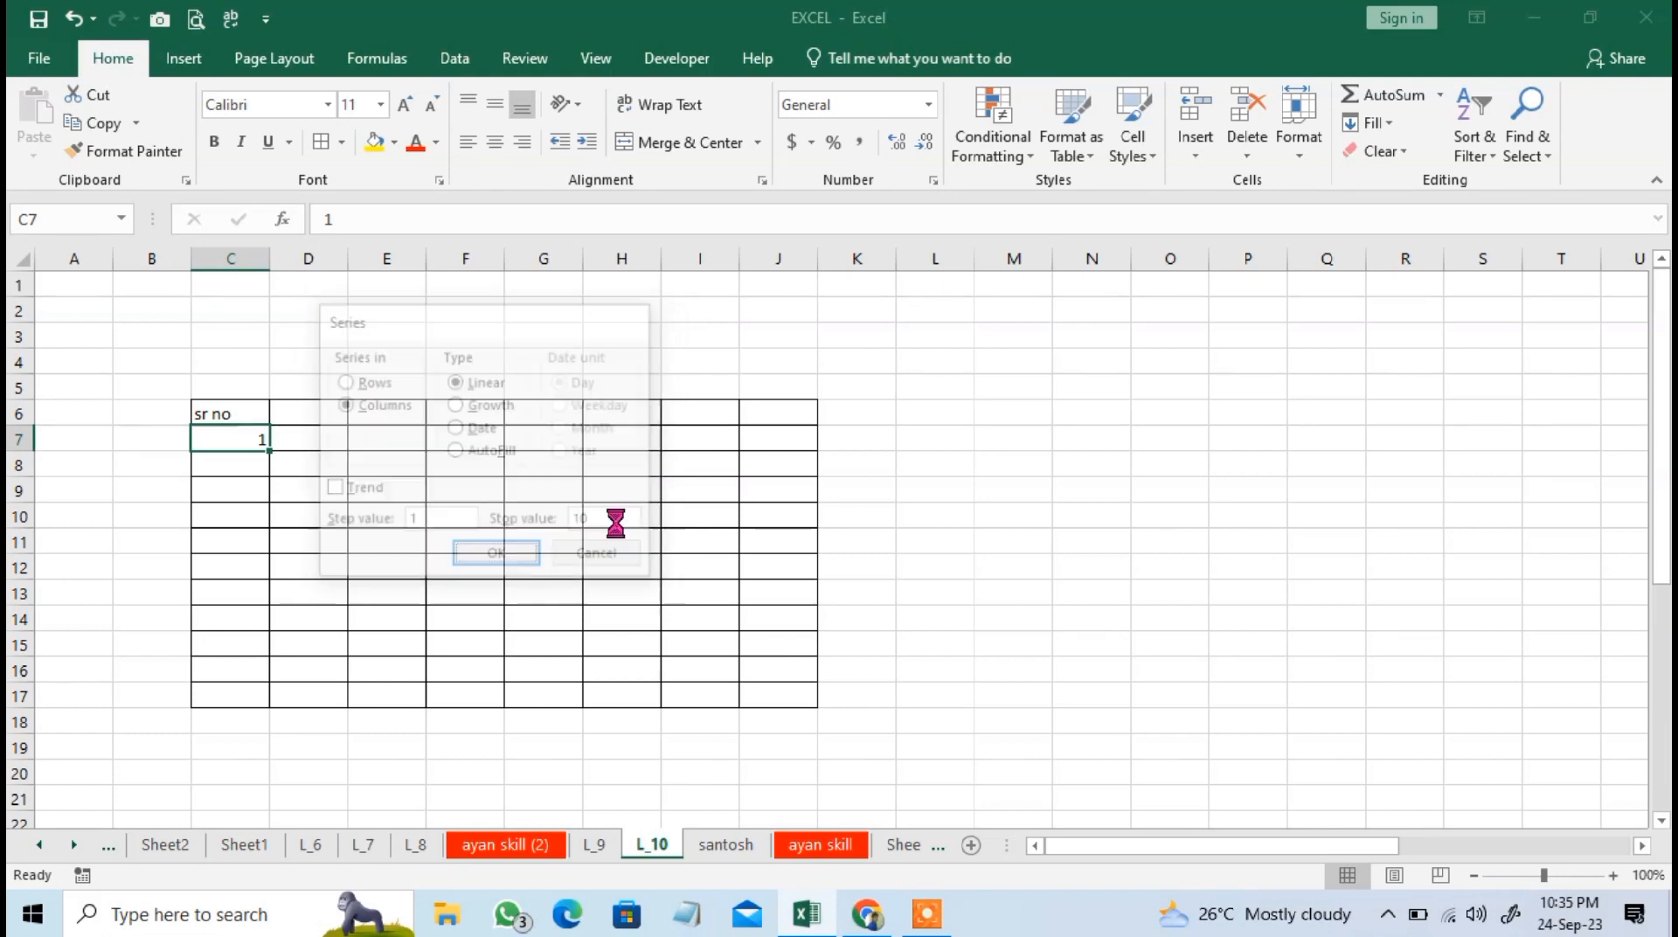
pyautogui.click(223, 674)
pyautogui.moveTo(251, 433); pyautogui.dragTo(254, 724)
# Enter 2 in cell D7 as the starting value of a second series.
pyautogui.click(312, 444)
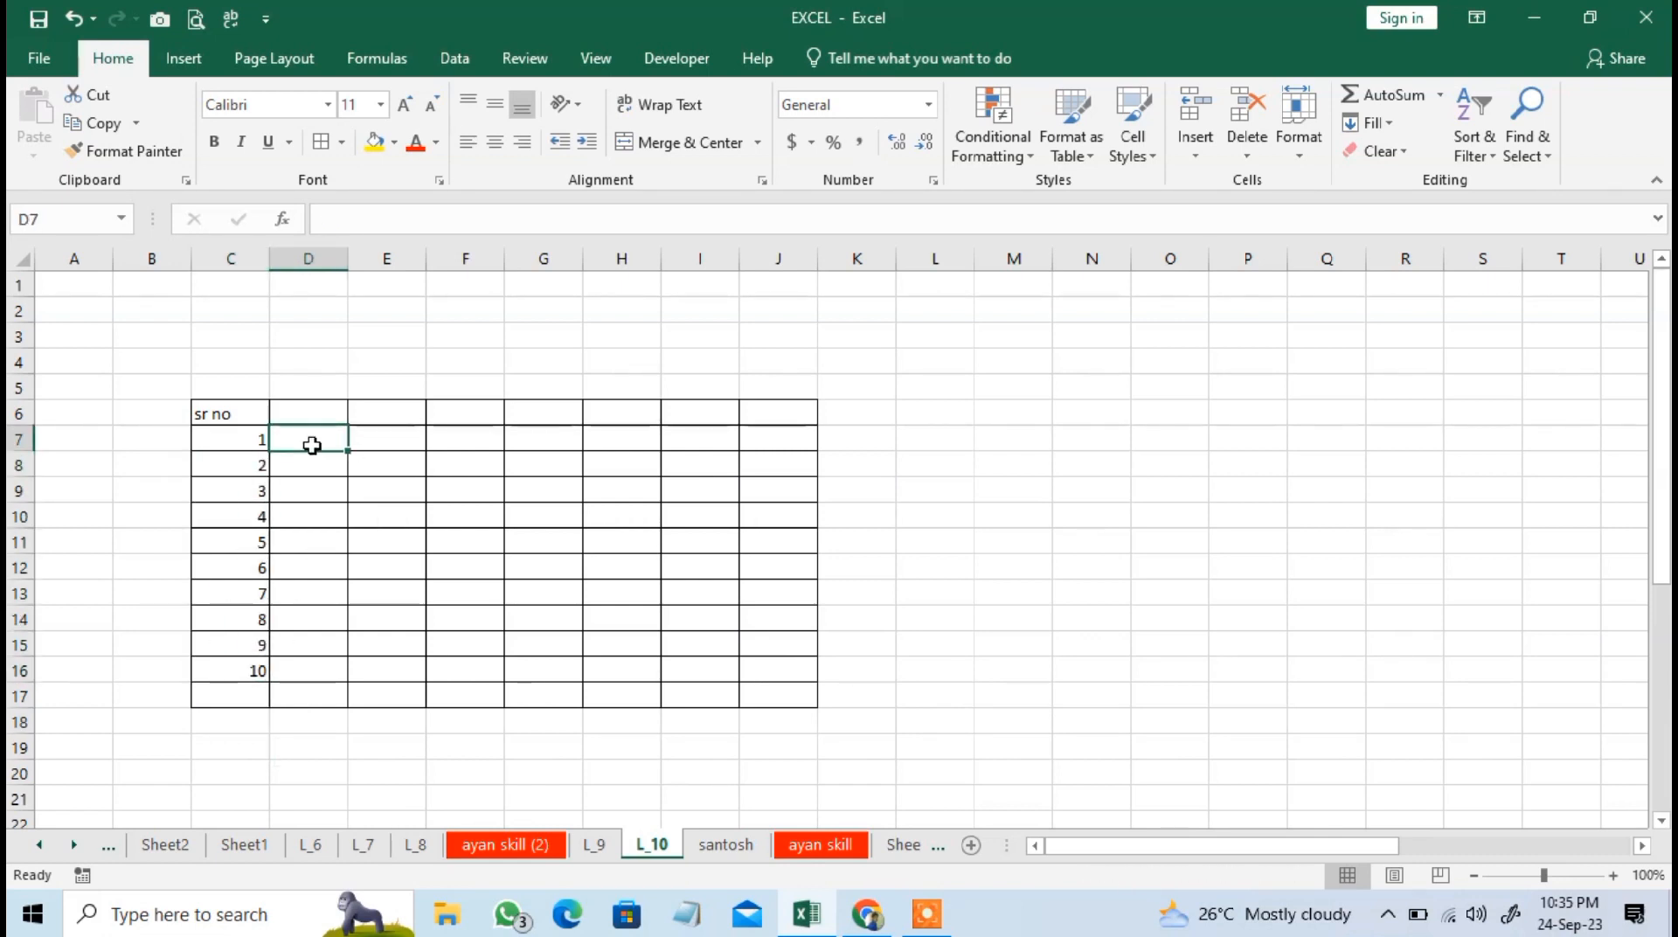
pyautogui.write('2')
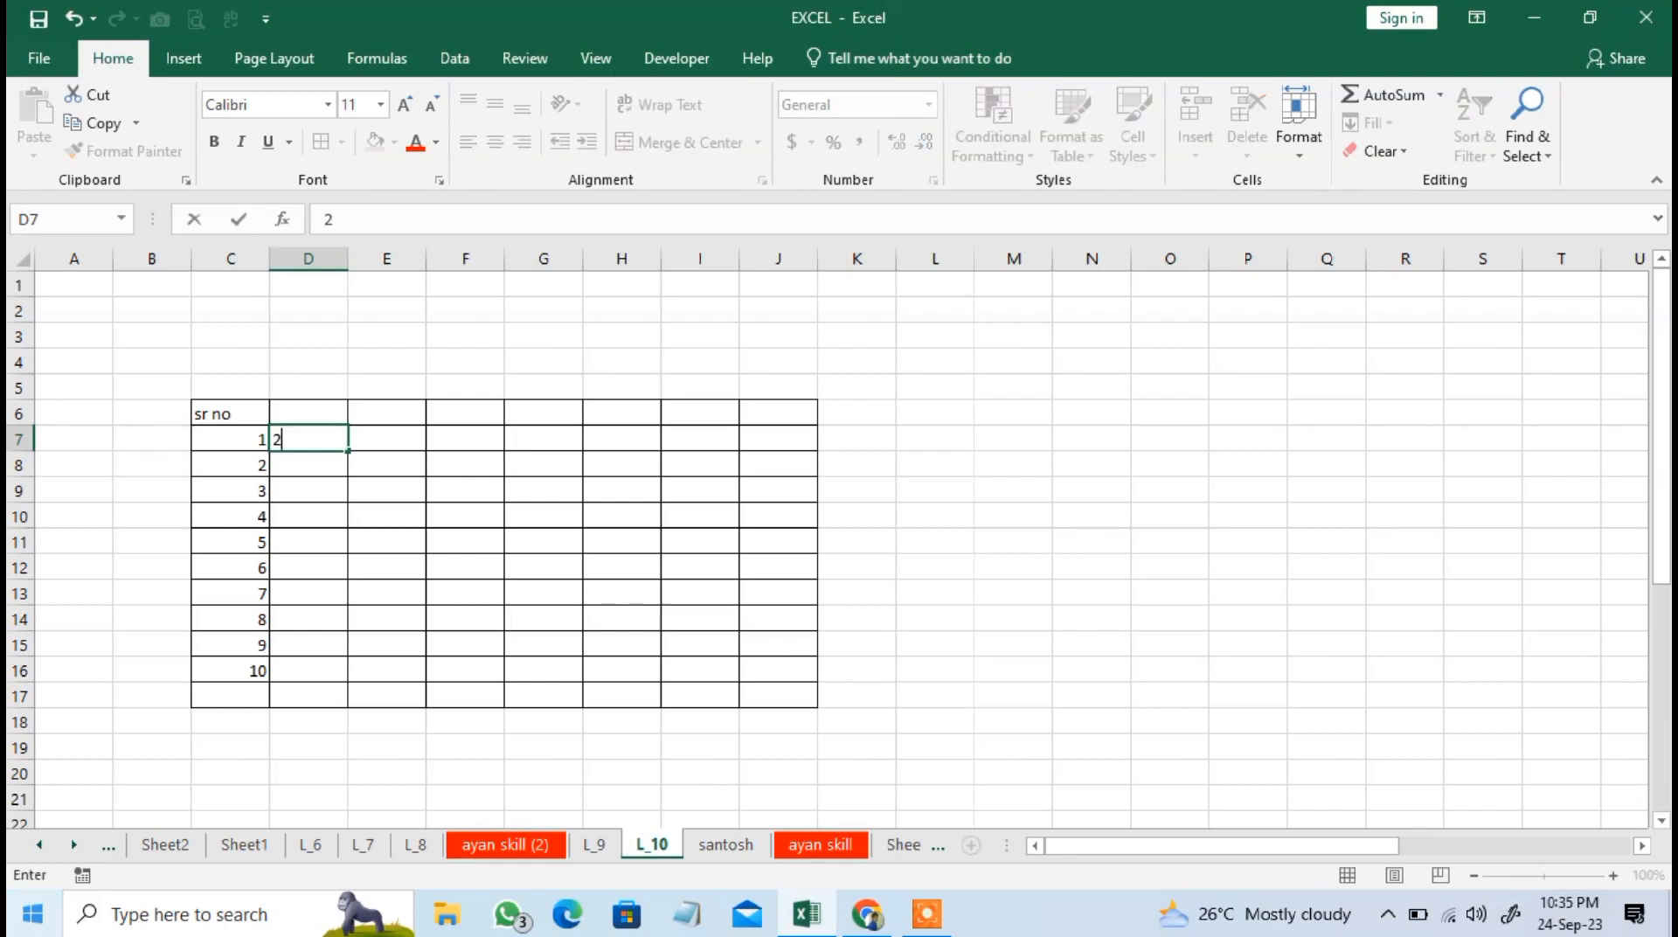
pyautogui.press('Return')
pyautogui.press('Up')
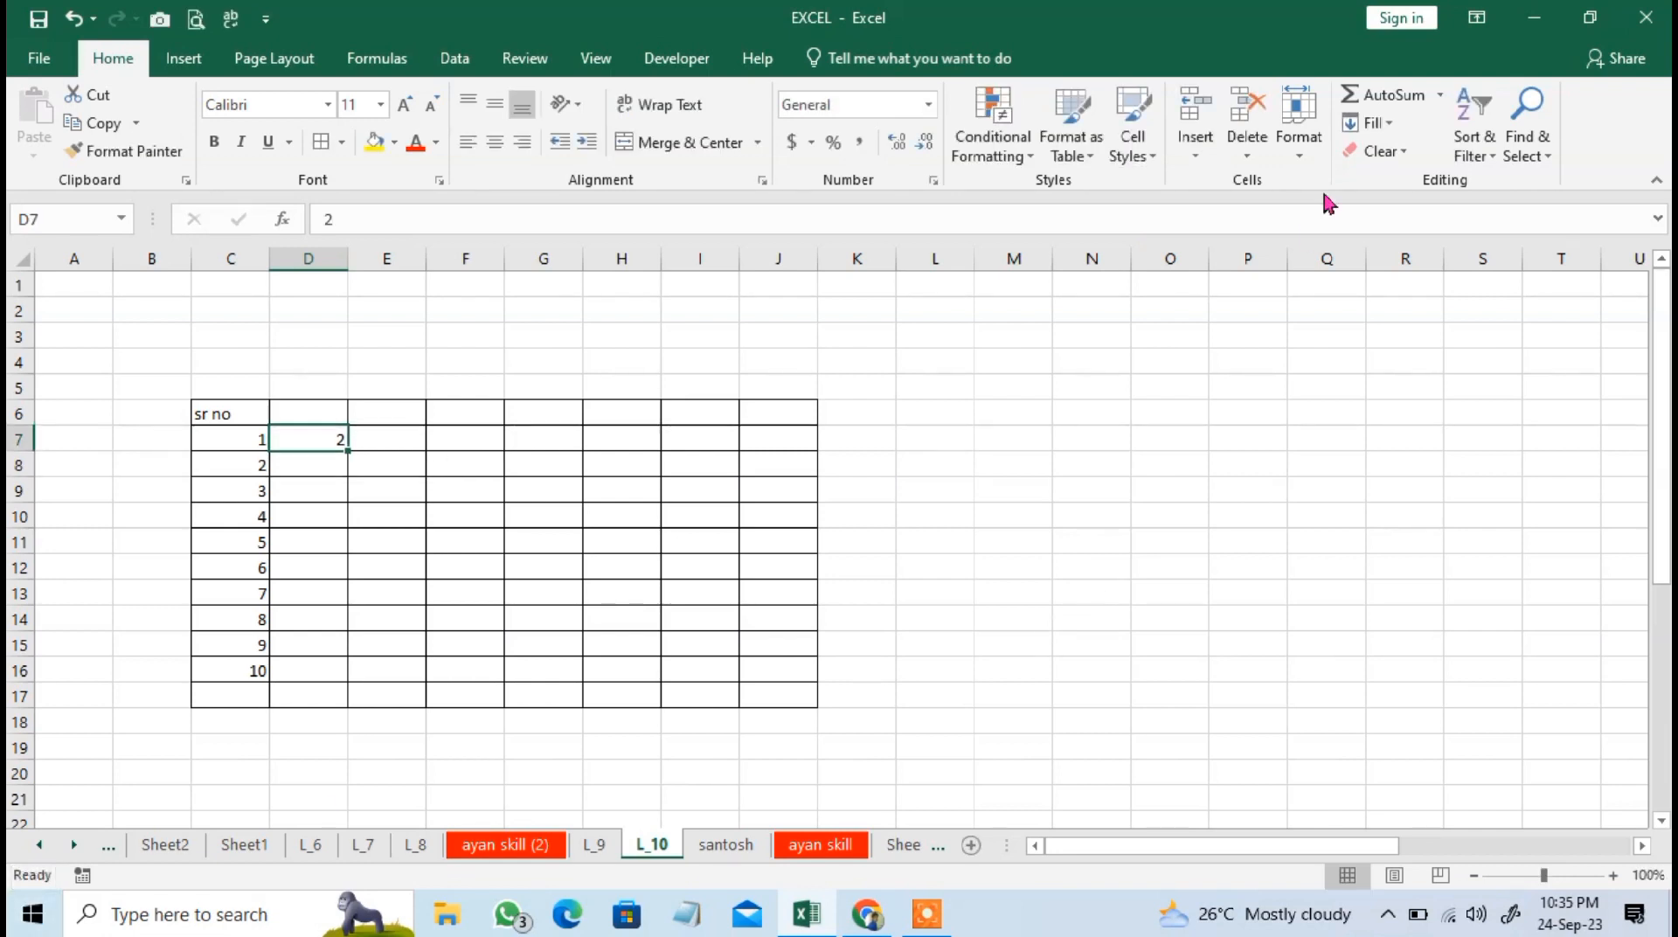
# Try filling a linear series across row 7 from D7 with step value 2 and stop value 20.
pyautogui.click(1369, 123)
pyautogui.click(1433, 301)
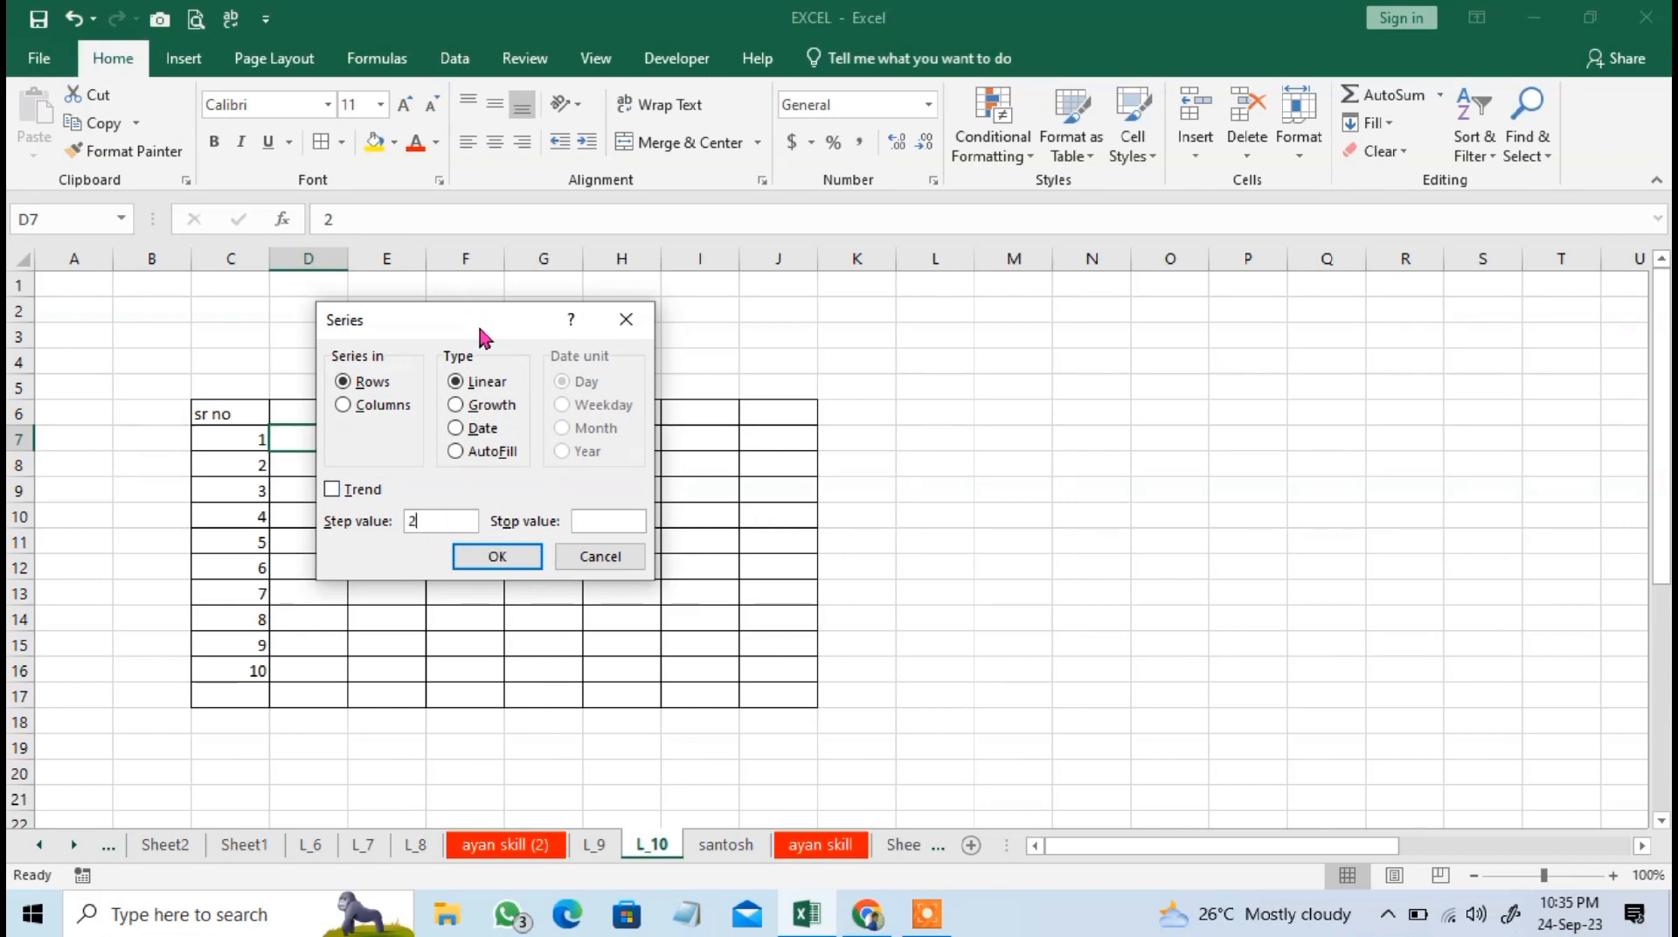
pyautogui.moveTo(480, 333); pyautogui.dragTo(602, 392)
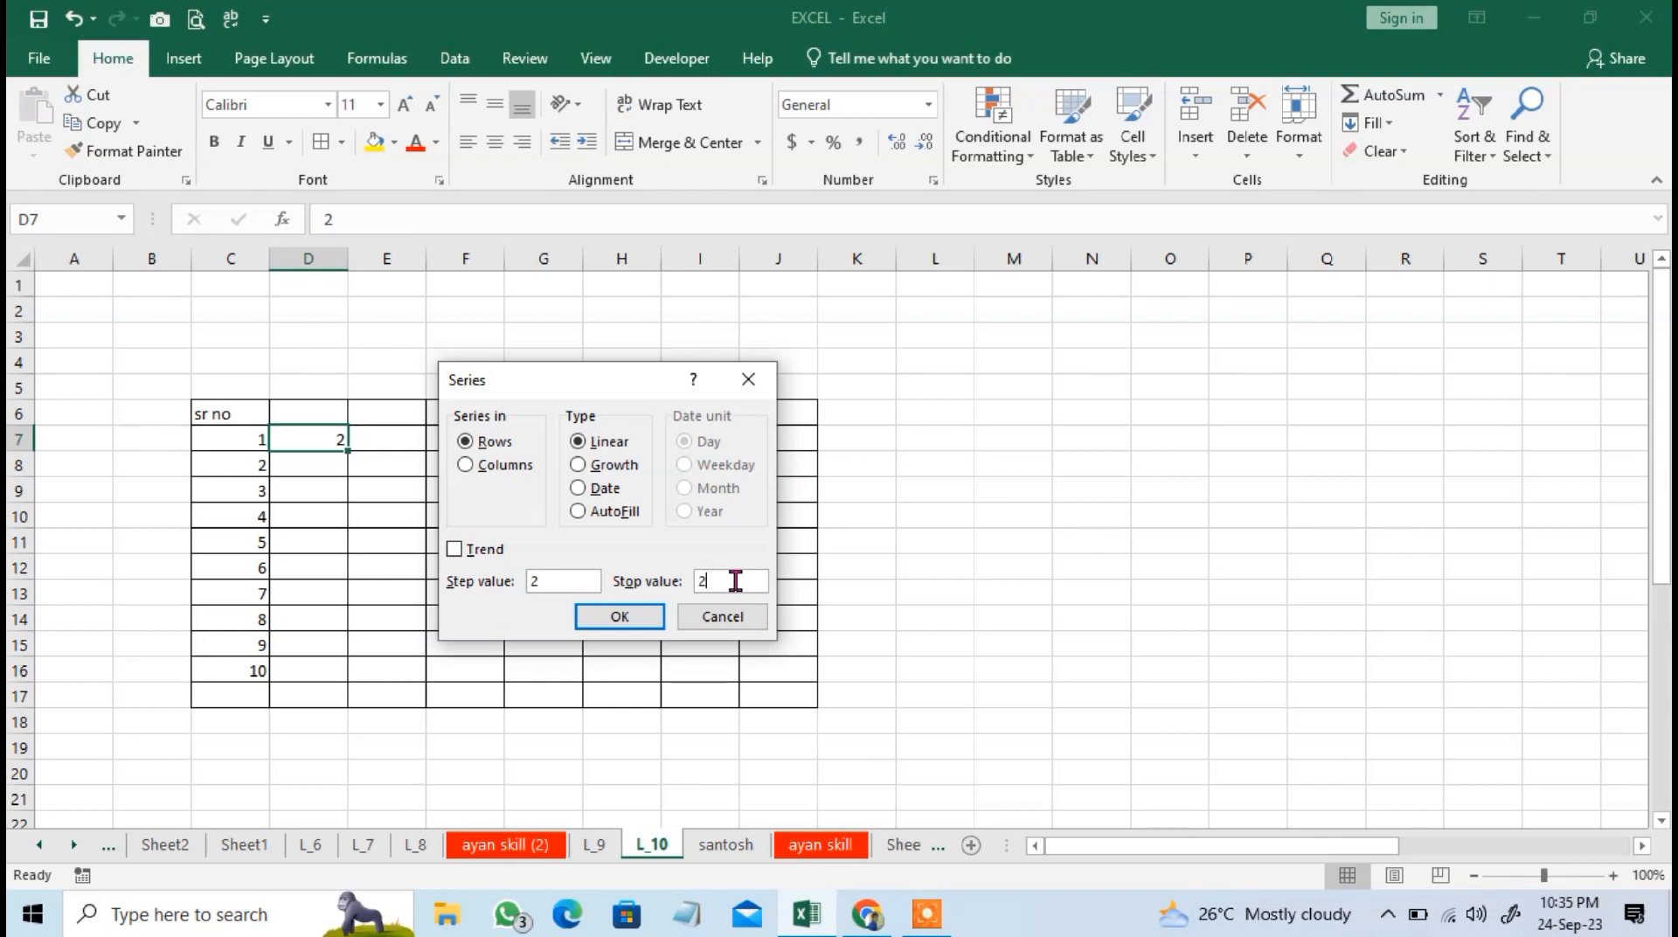
pyautogui.click(611, 623)
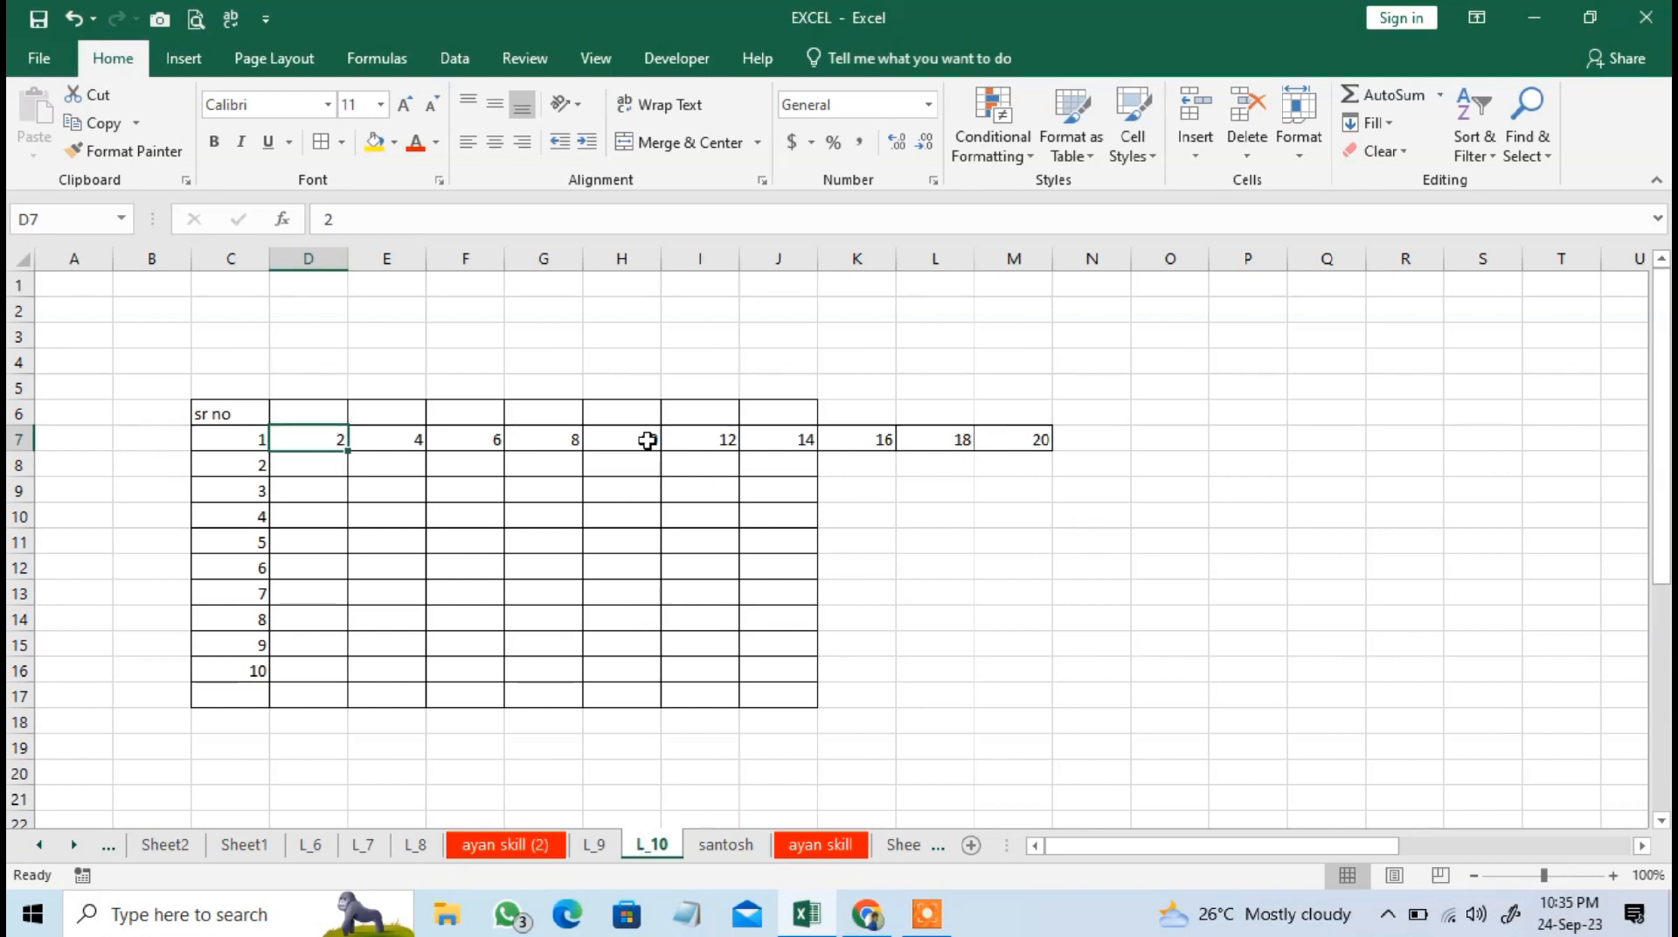
pyautogui.hotkey('ctrl', 'z')
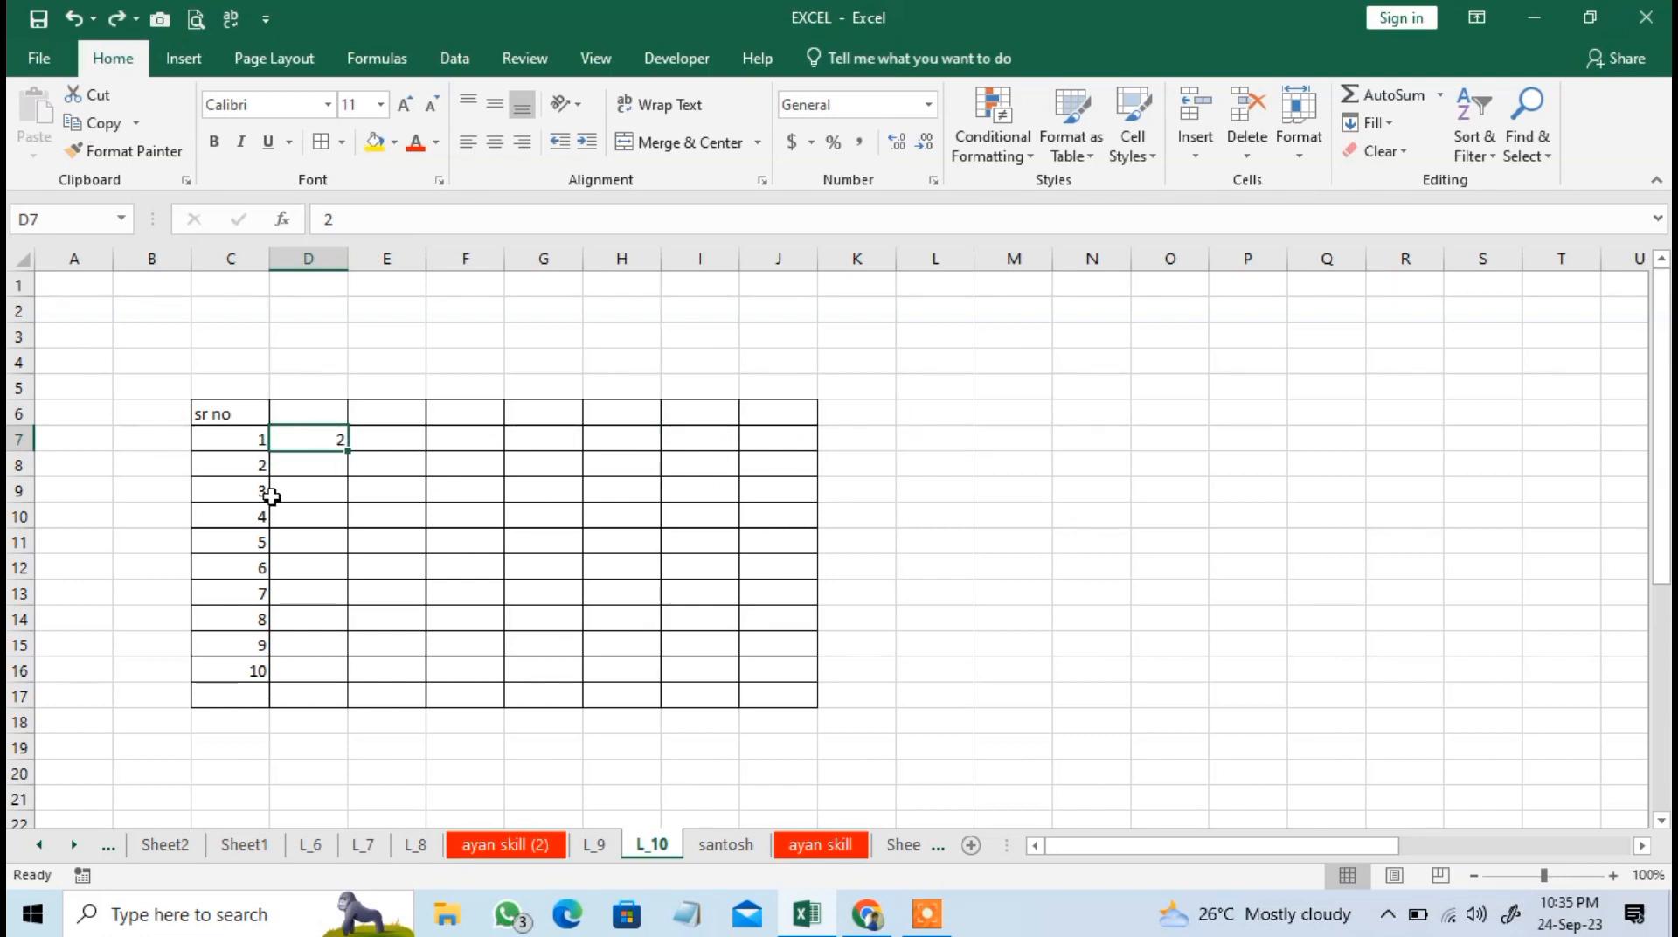
# Fill a linear series down column D from D7 with step value 2 and stop value 20.
pyautogui.click(1377, 123)
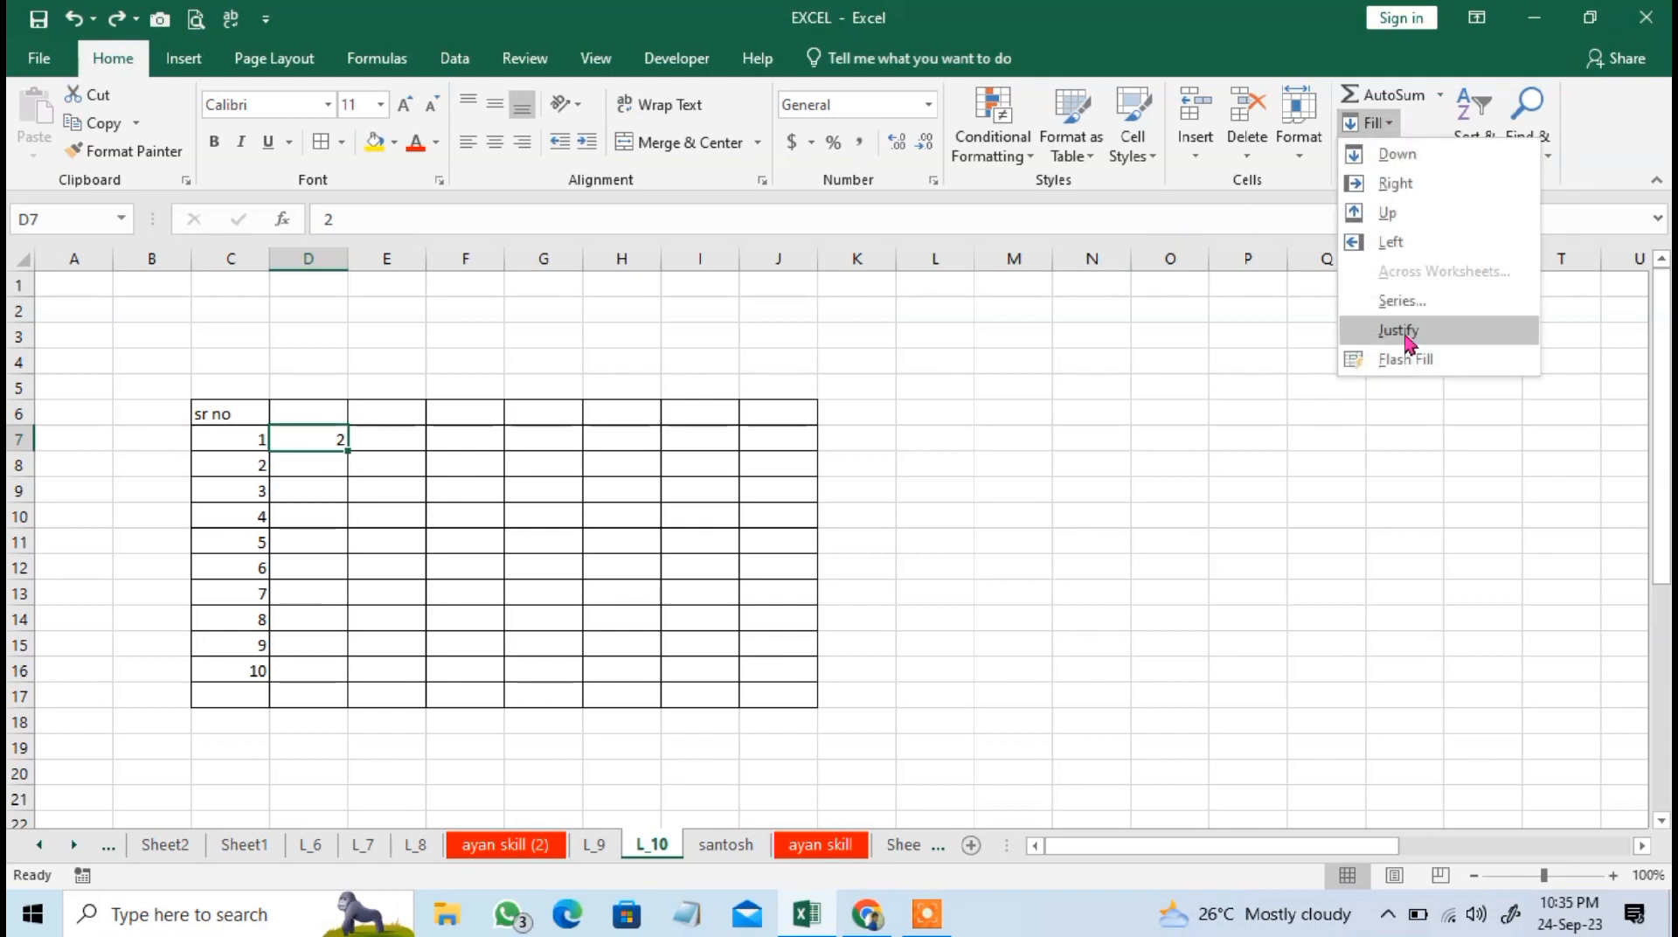
pyautogui.click(1390, 300)
pyautogui.click(492, 472)
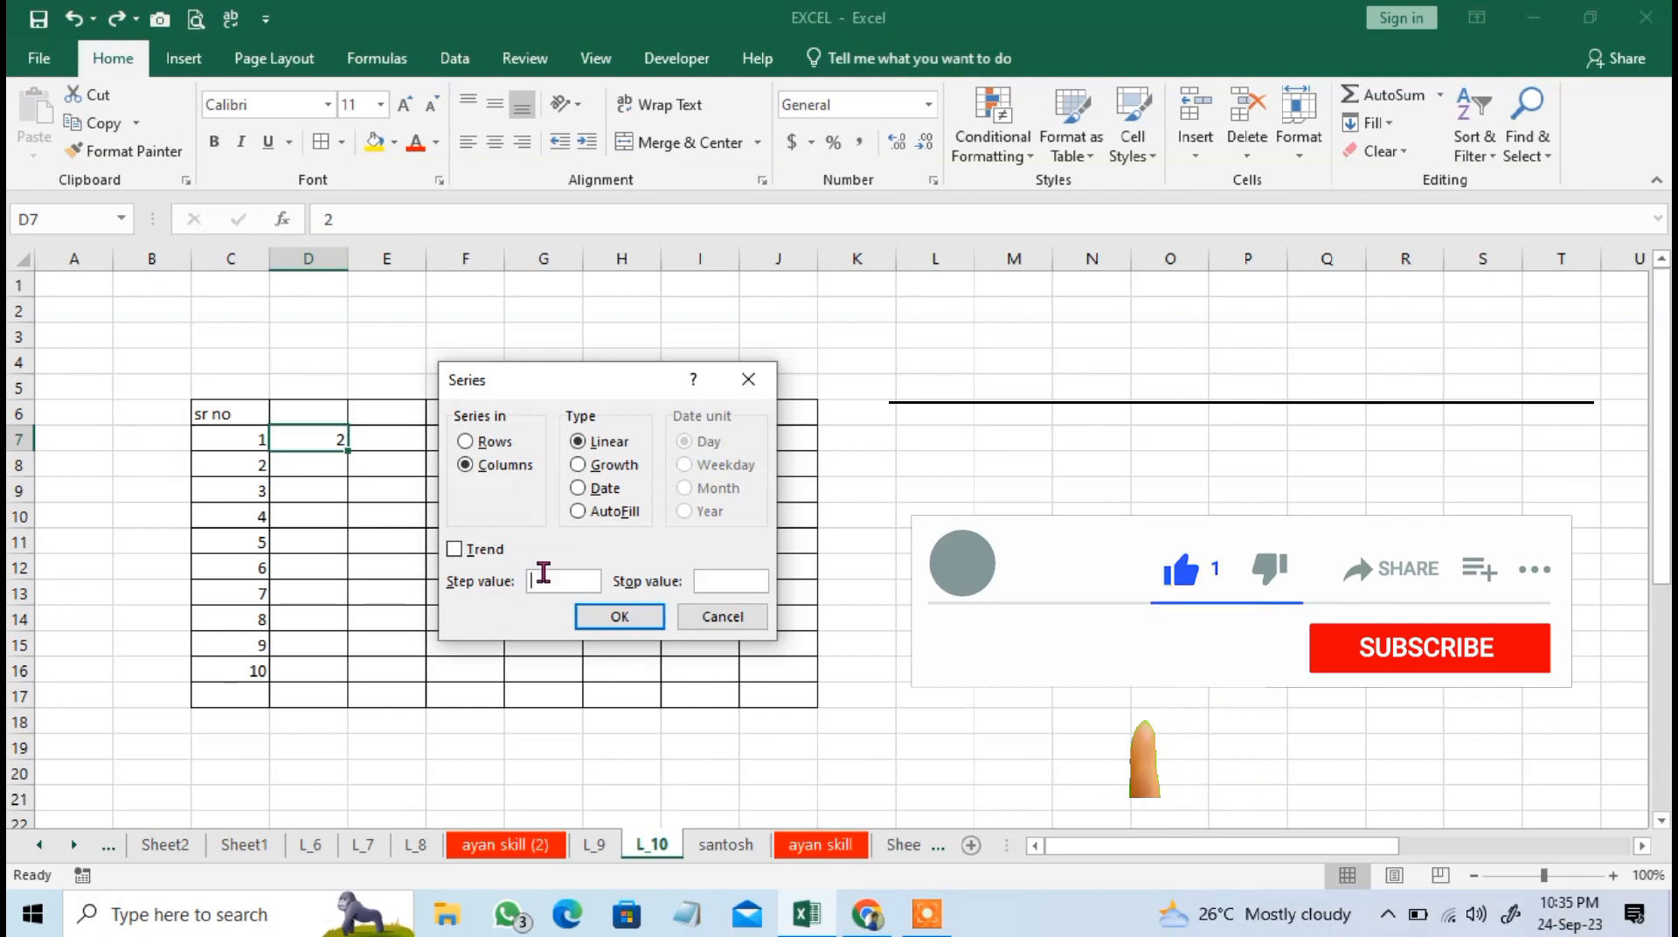
pyautogui.write('2')
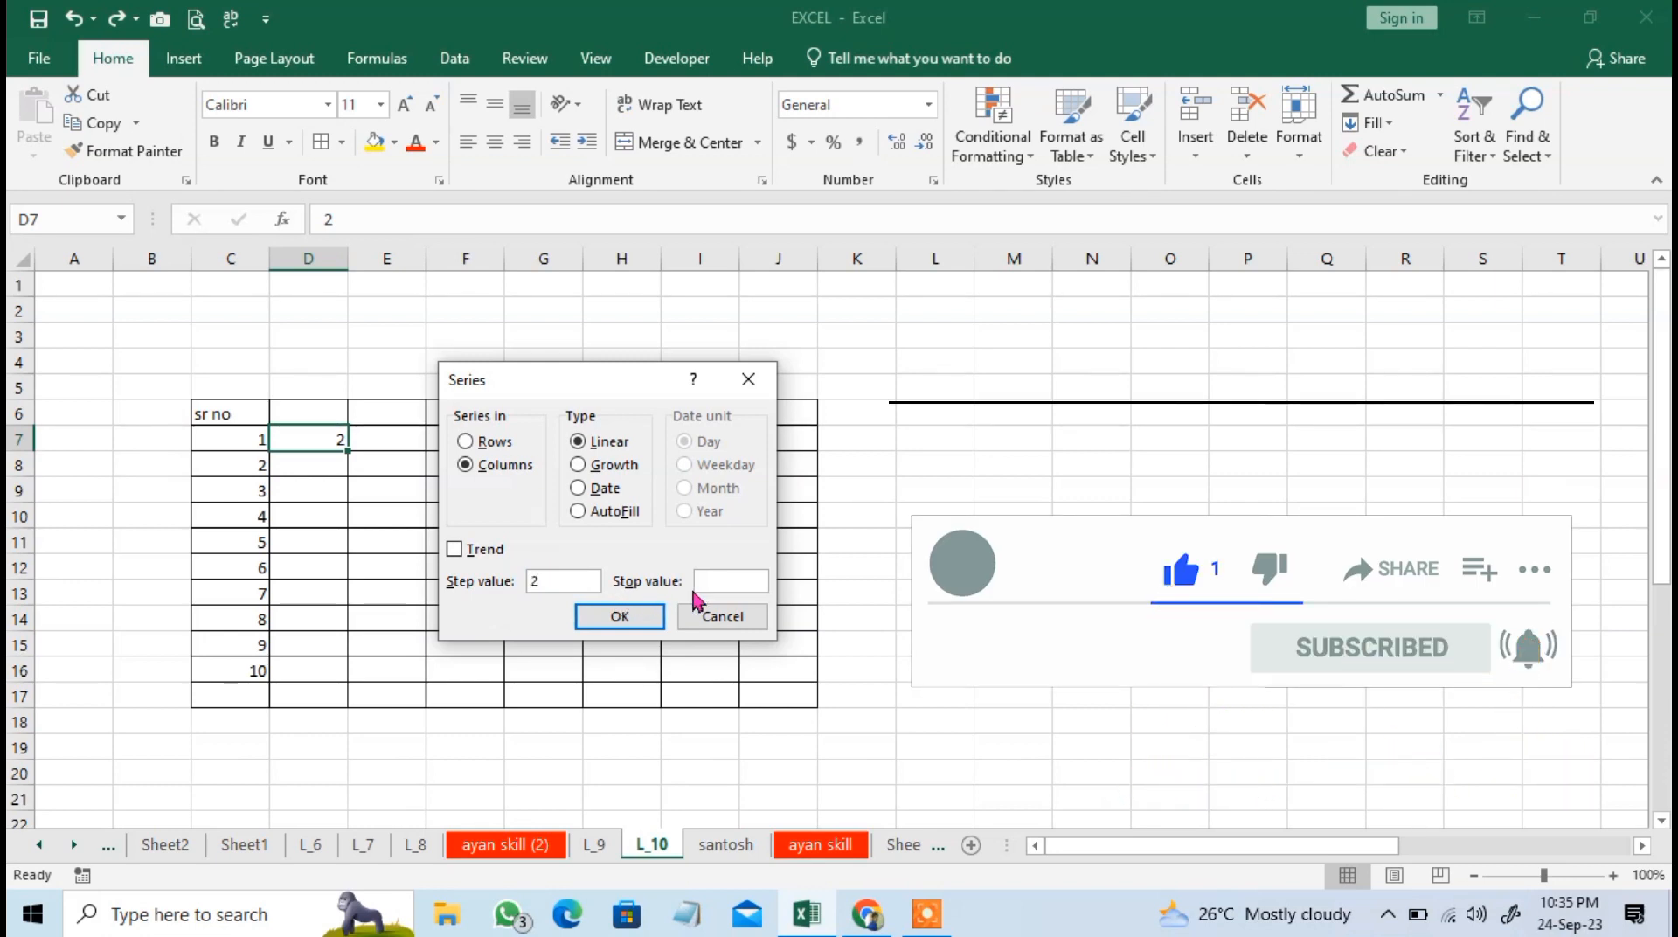
pyautogui.click(729, 586)
pyautogui.write('20')
pyautogui.click(622, 619)
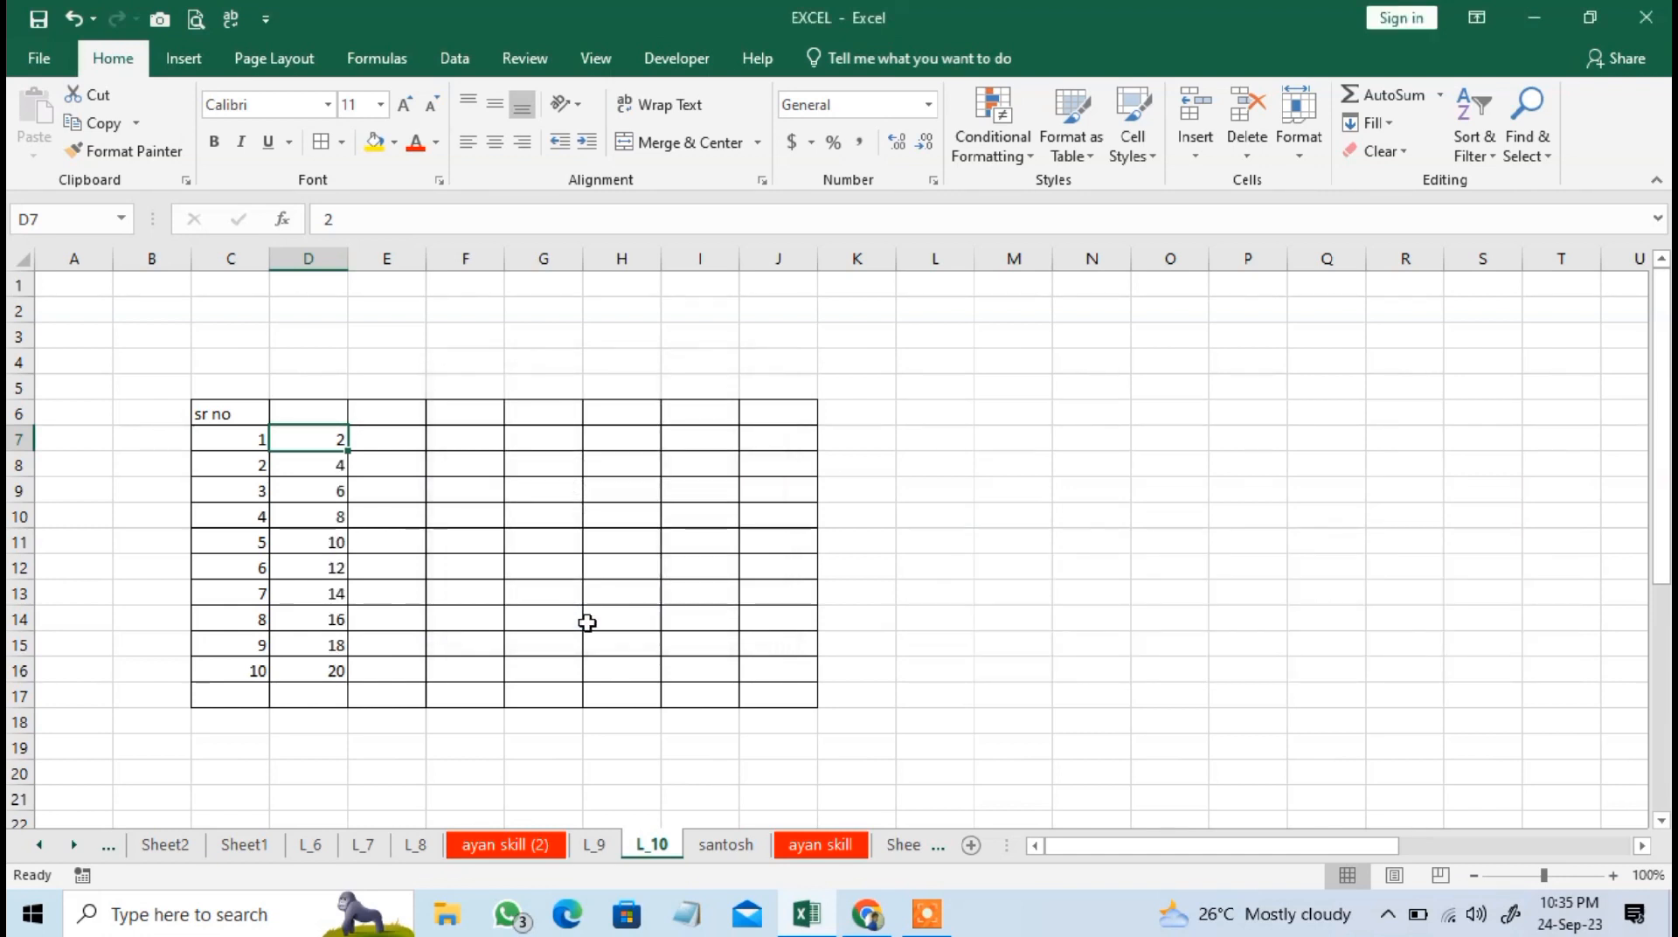
pyautogui.click(330, 678)
# Enter 1 in cell D6, beside the "sr no" header.
pyautogui.click(389, 437)
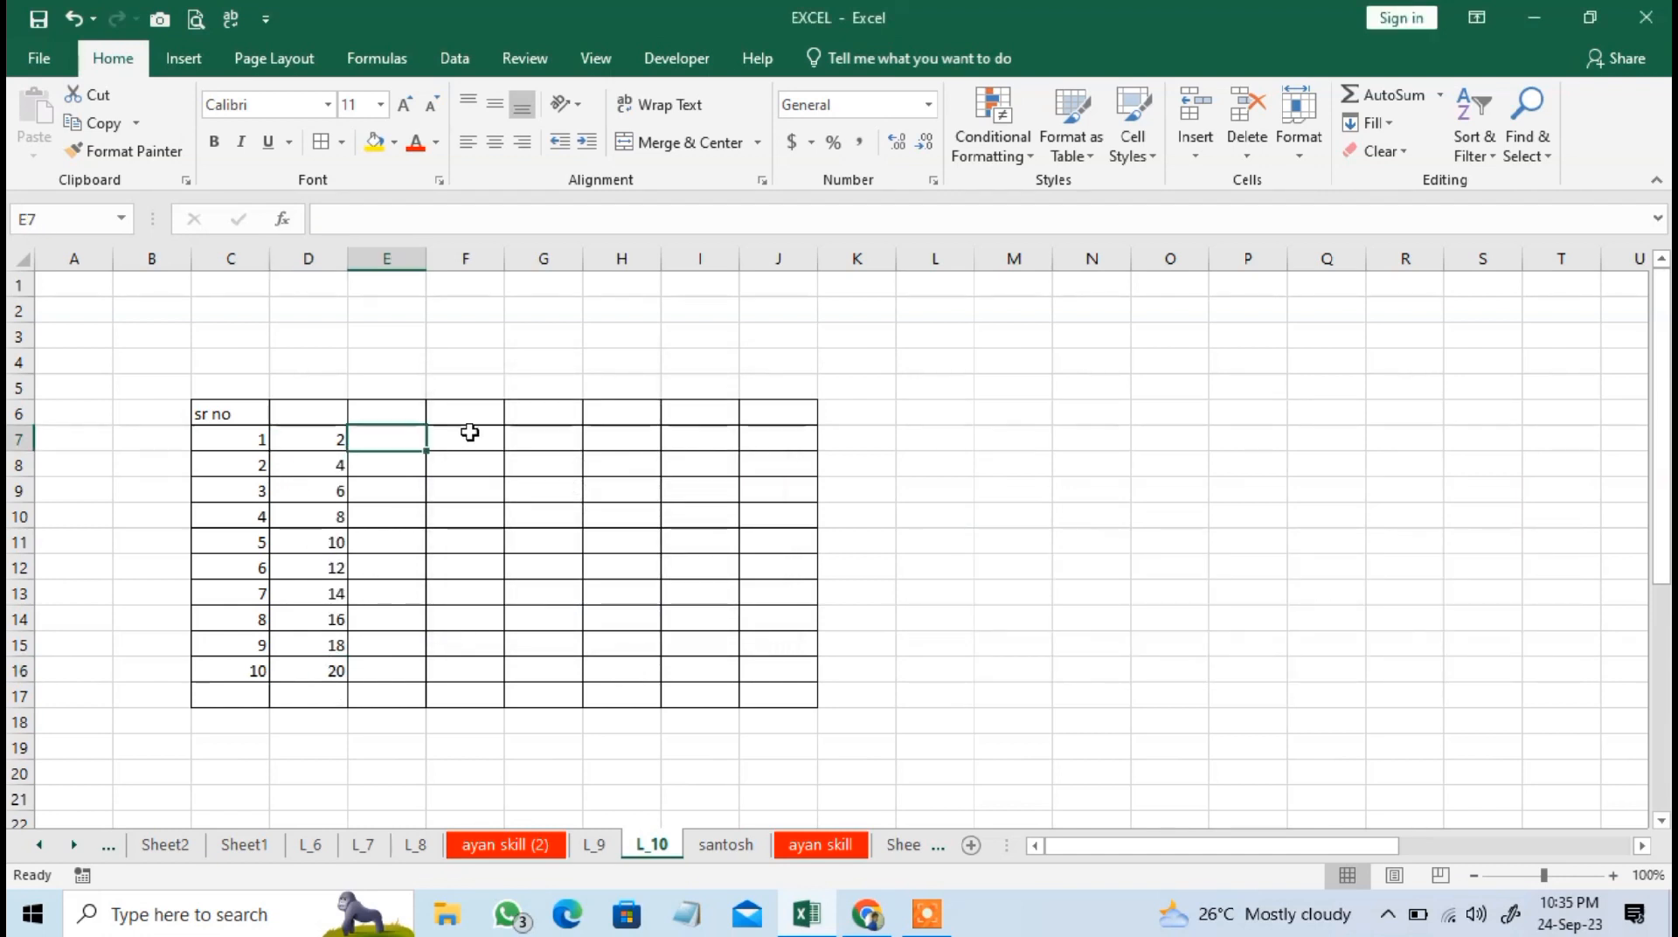
pyautogui.click(465, 435)
pyautogui.click(410, 416)
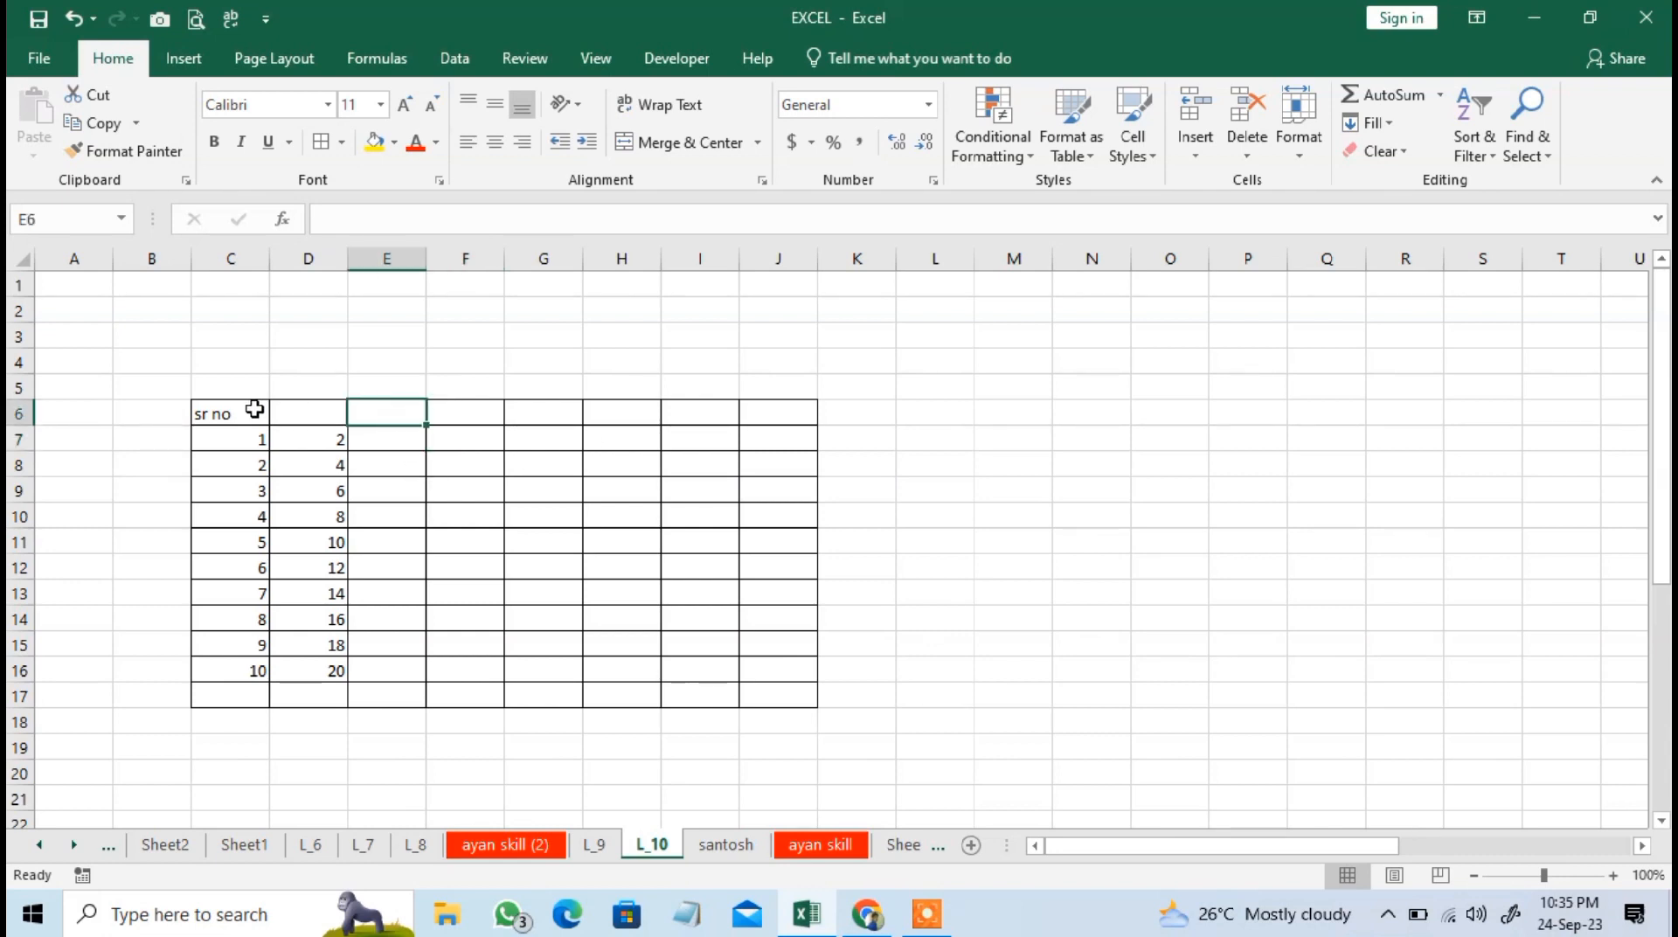
pyautogui.click(328, 404)
pyautogui.click(389, 407)
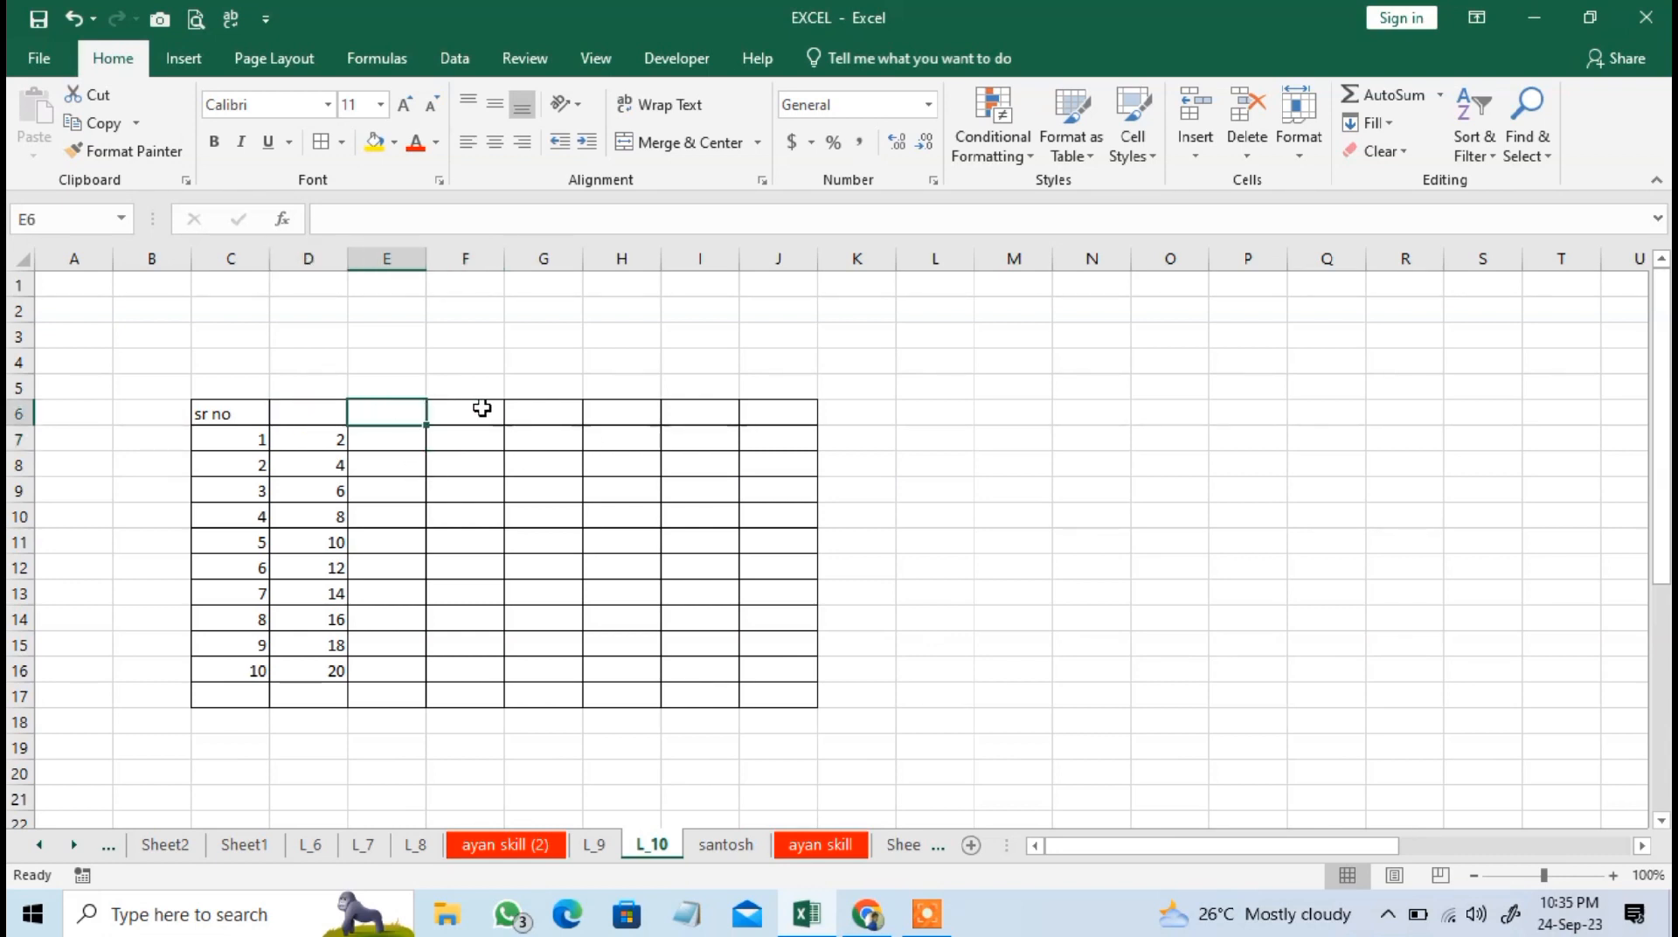
pyautogui.click(337, 411)
pyautogui.write('1')
pyautogui.press('Right')
pyautogui.press('Left')
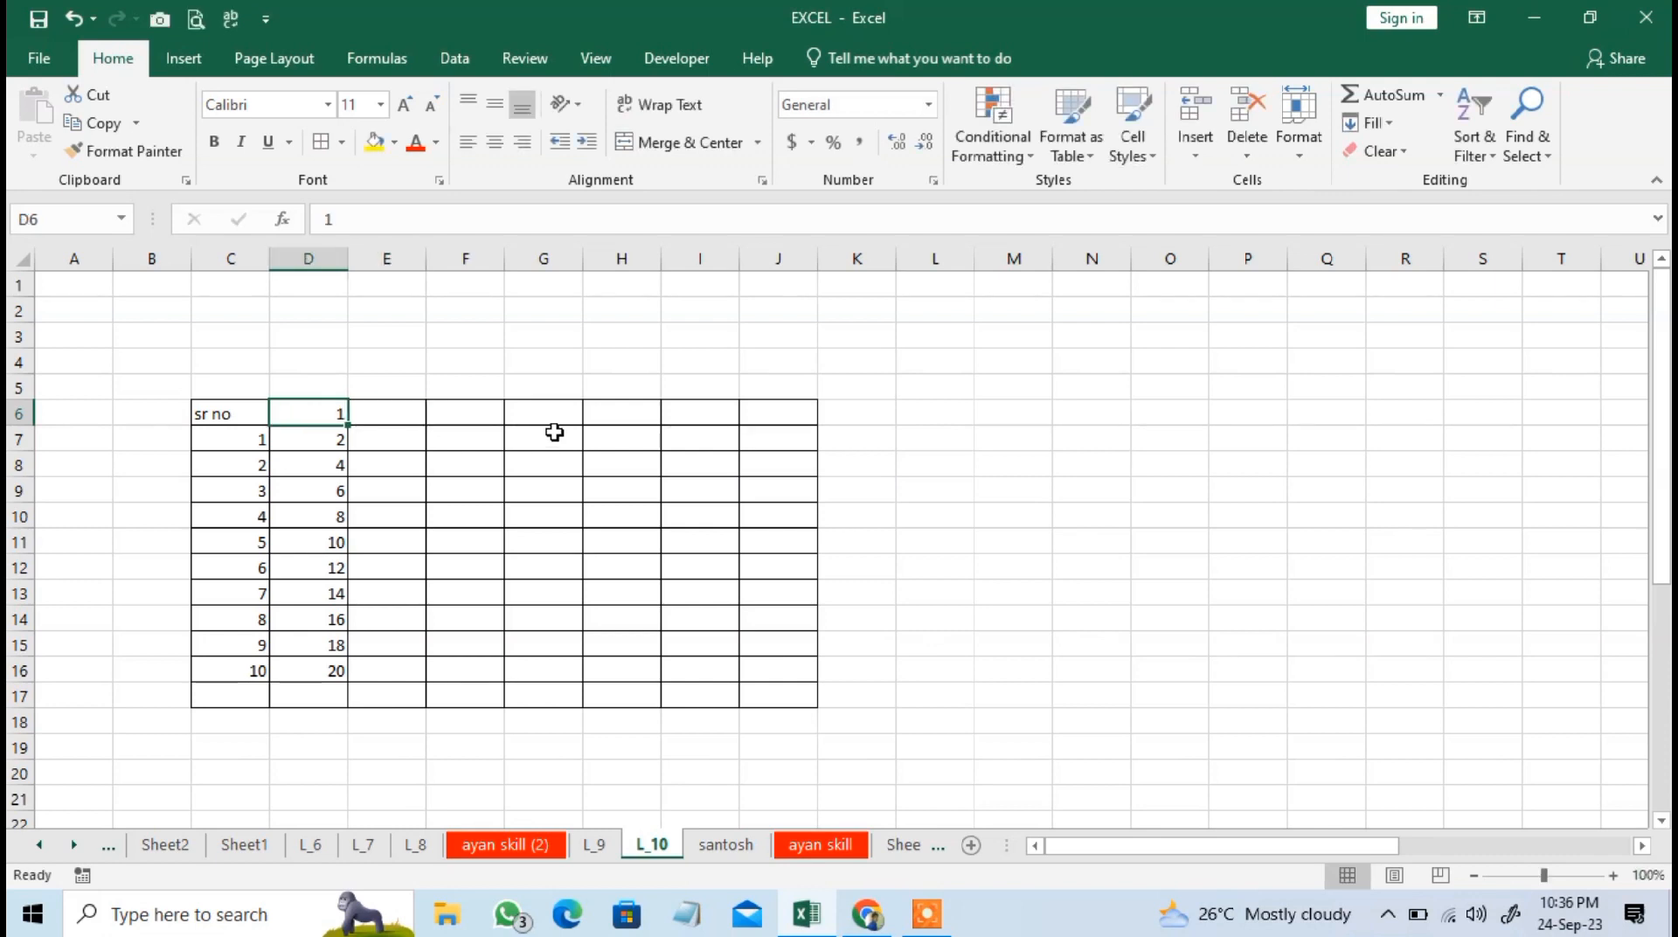
# Fill a linear series across row 6 from D6 with step value 1 and stop value 10.
pyautogui.click(1381, 123)
pyautogui.click(1406, 304)
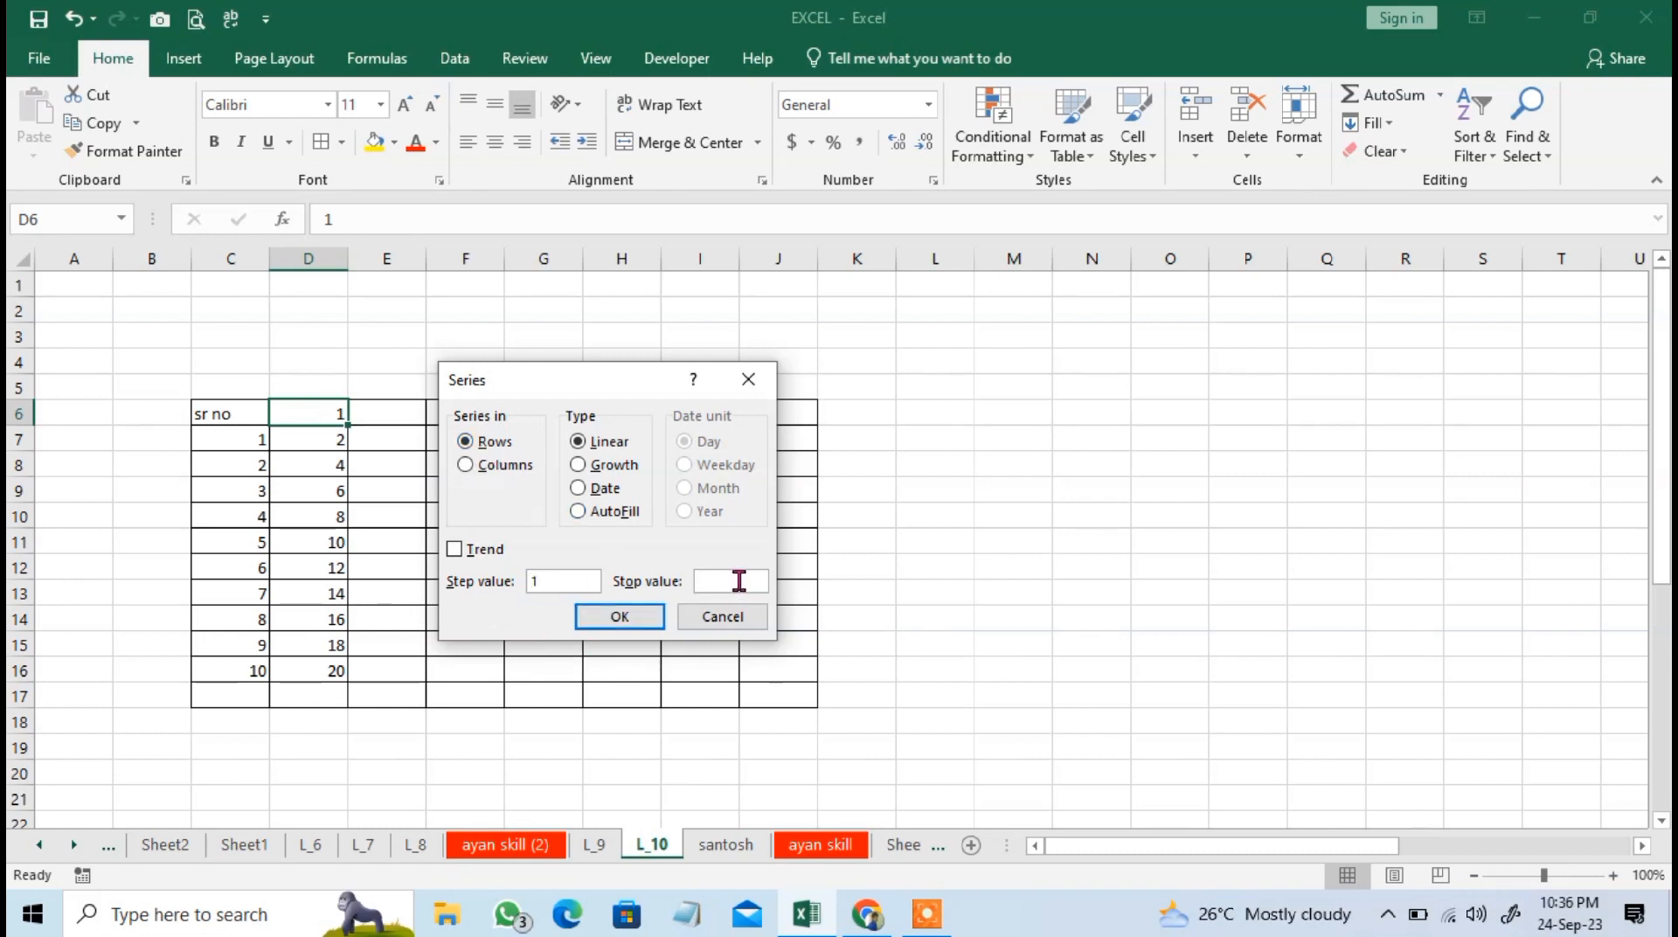
pyautogui.click(622, 621)
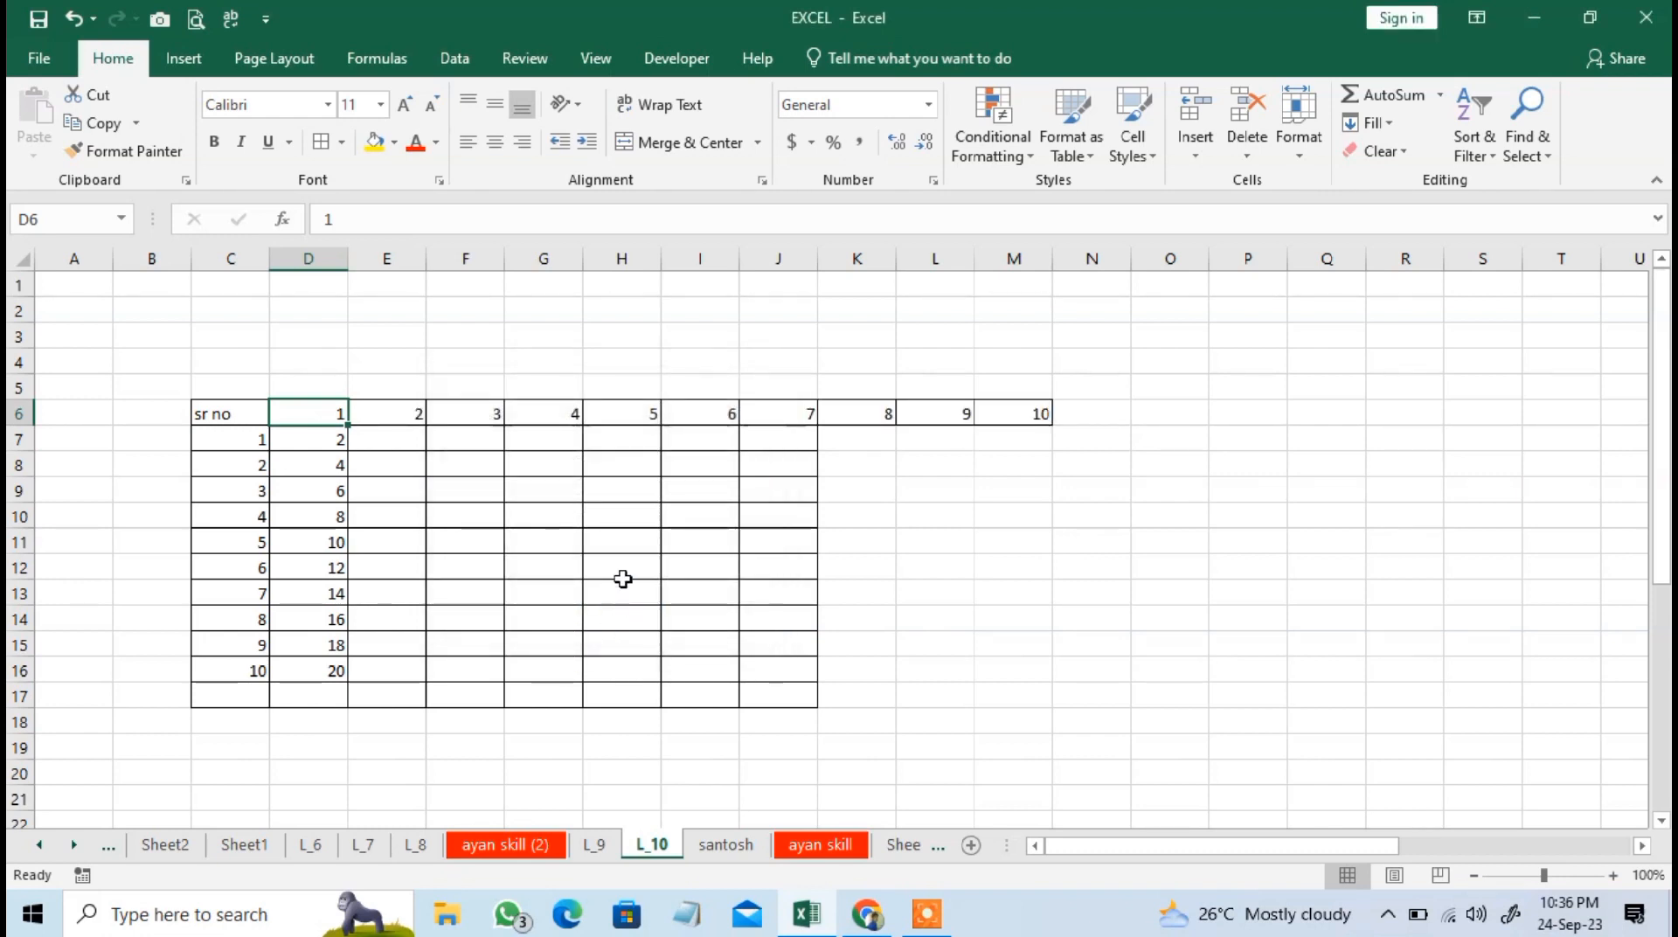
pyautogui.click(1020, 402)
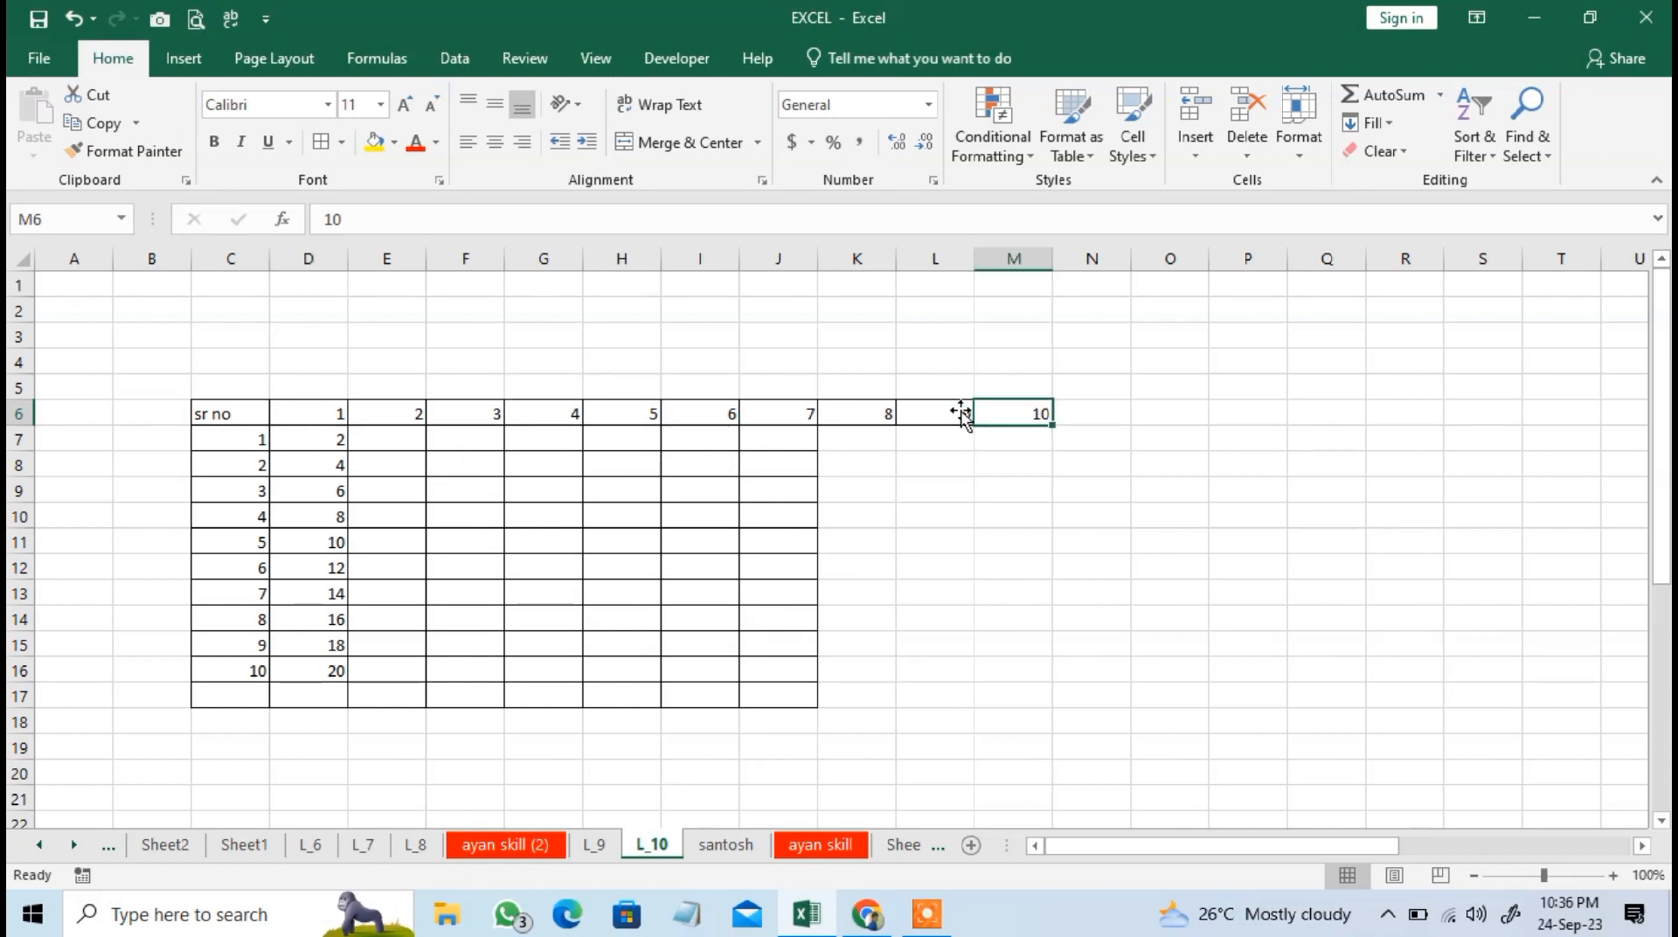
pyautogui.click(345, 420)
pyautogui.click(1372, 123)
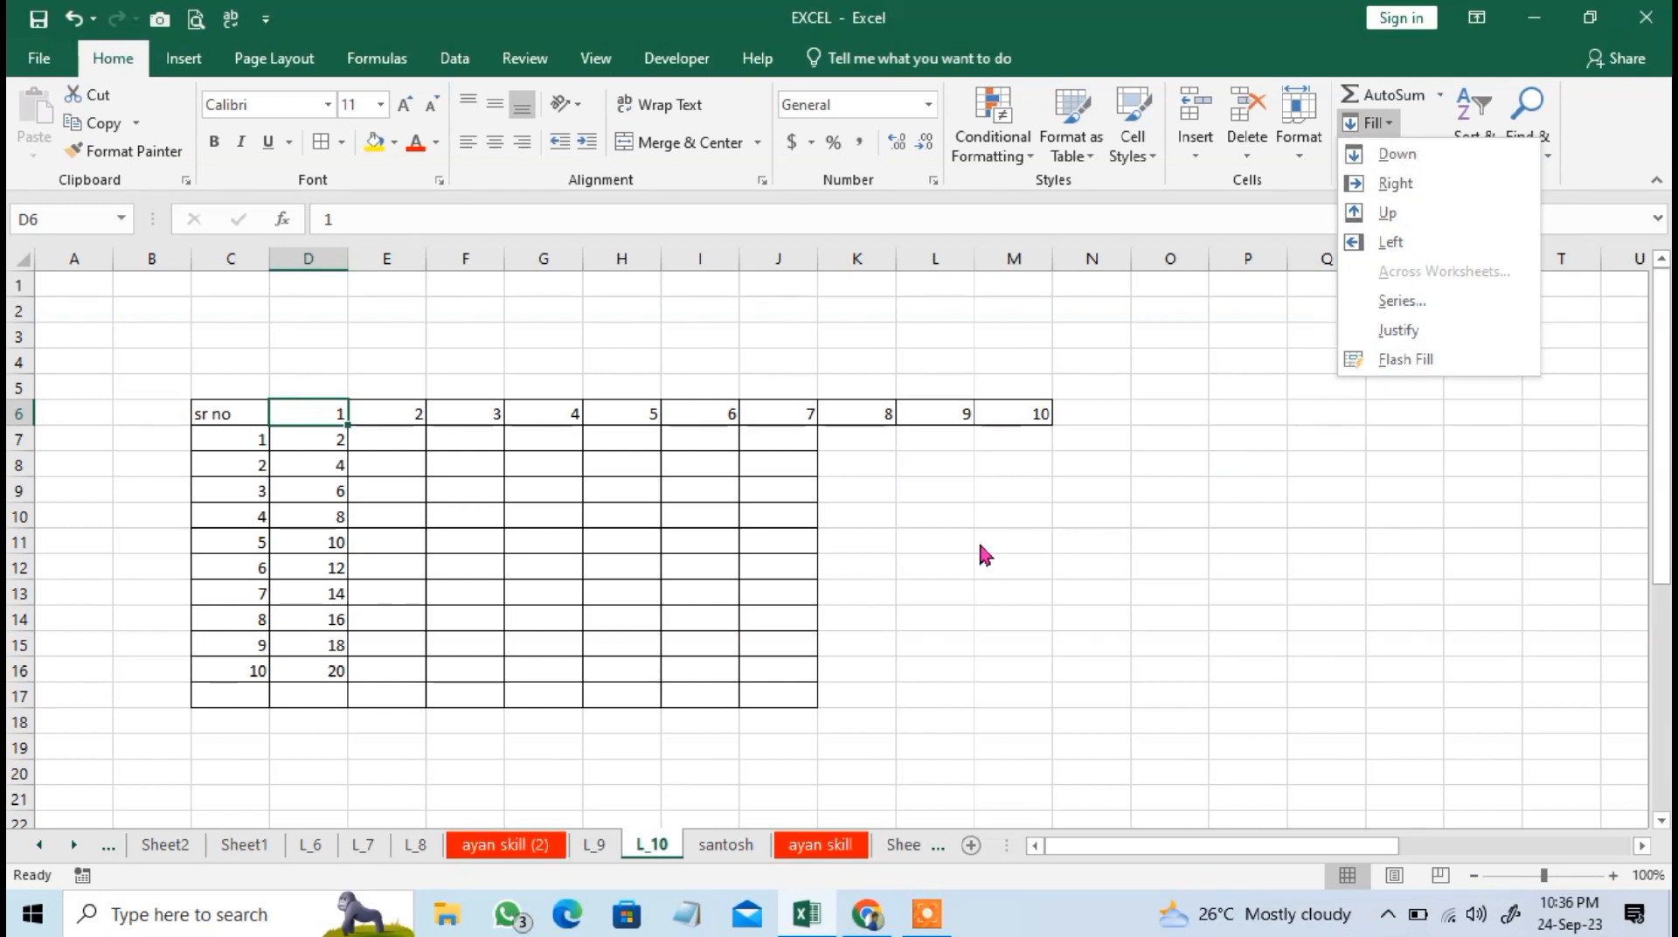
pyautogui.press('Escape')
pyautogui.click(511, 572)
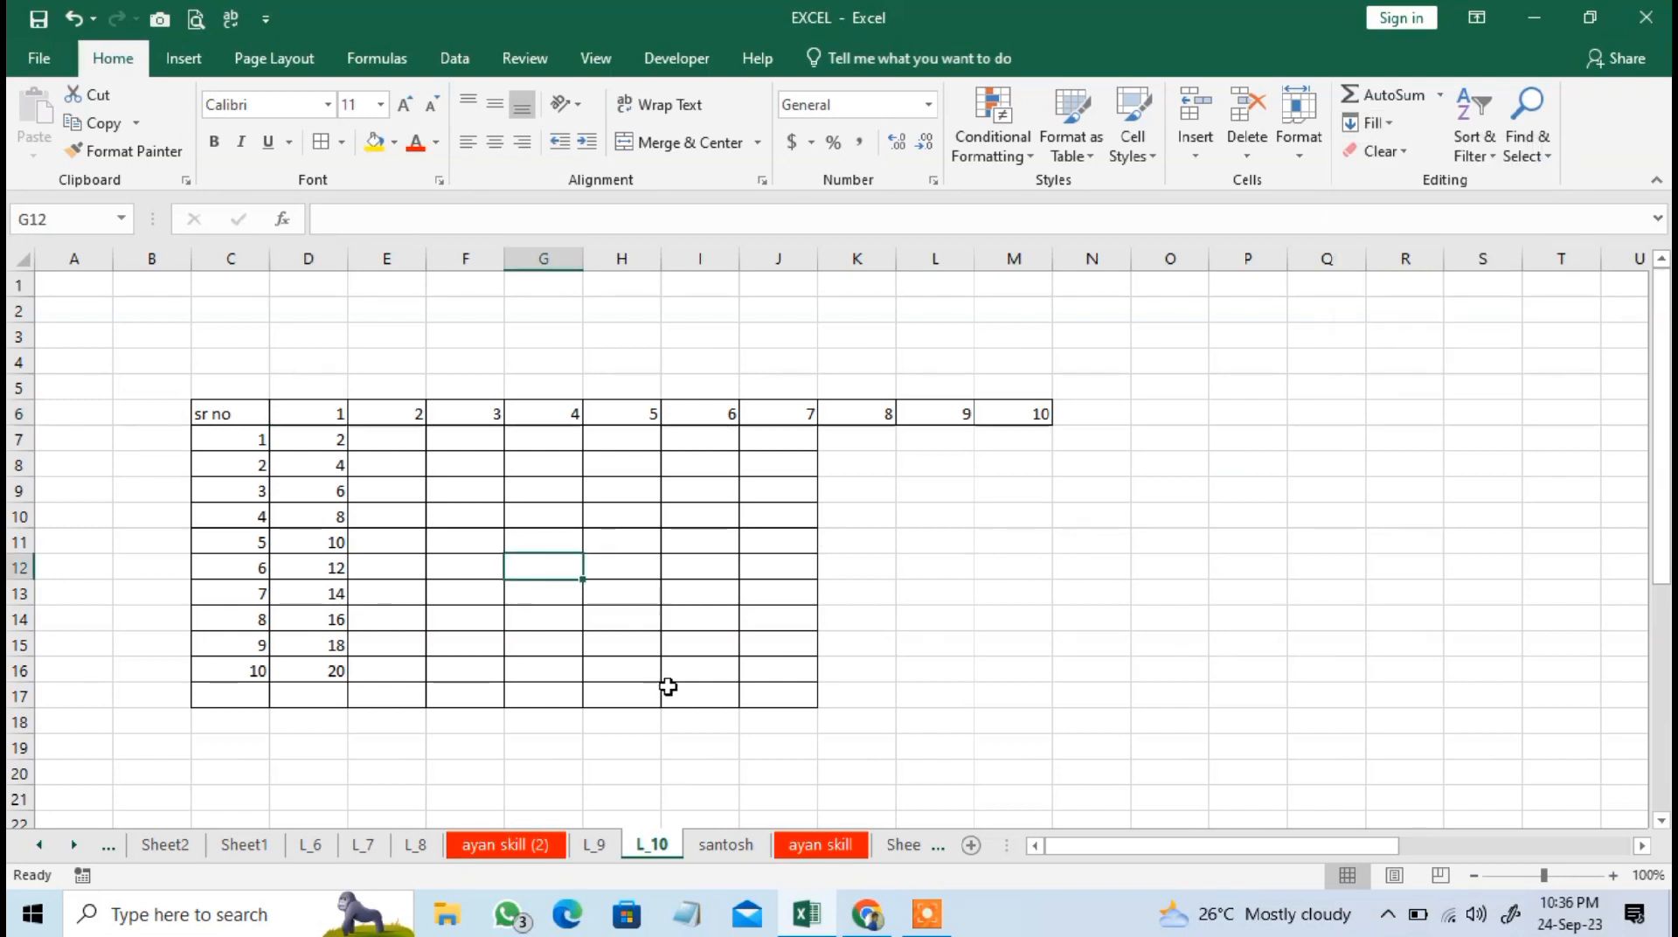
# Launch Microsoft Word with the Windows Run command winword.
pyautogui.press('super+r')
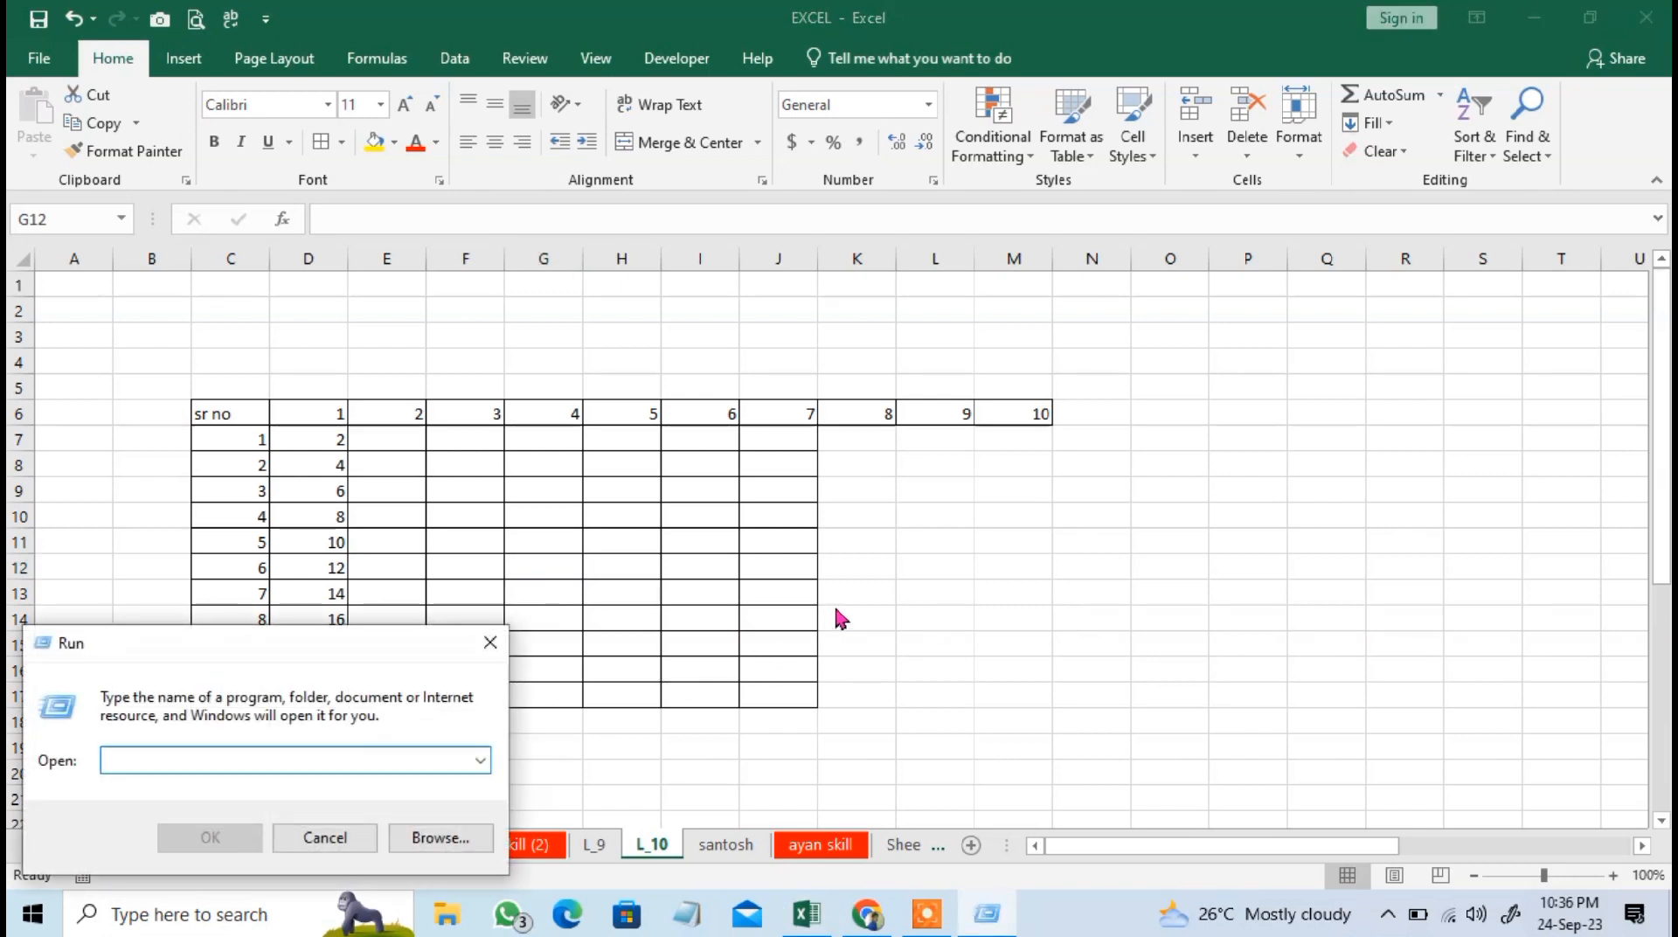
pyautogui.write('winwr')
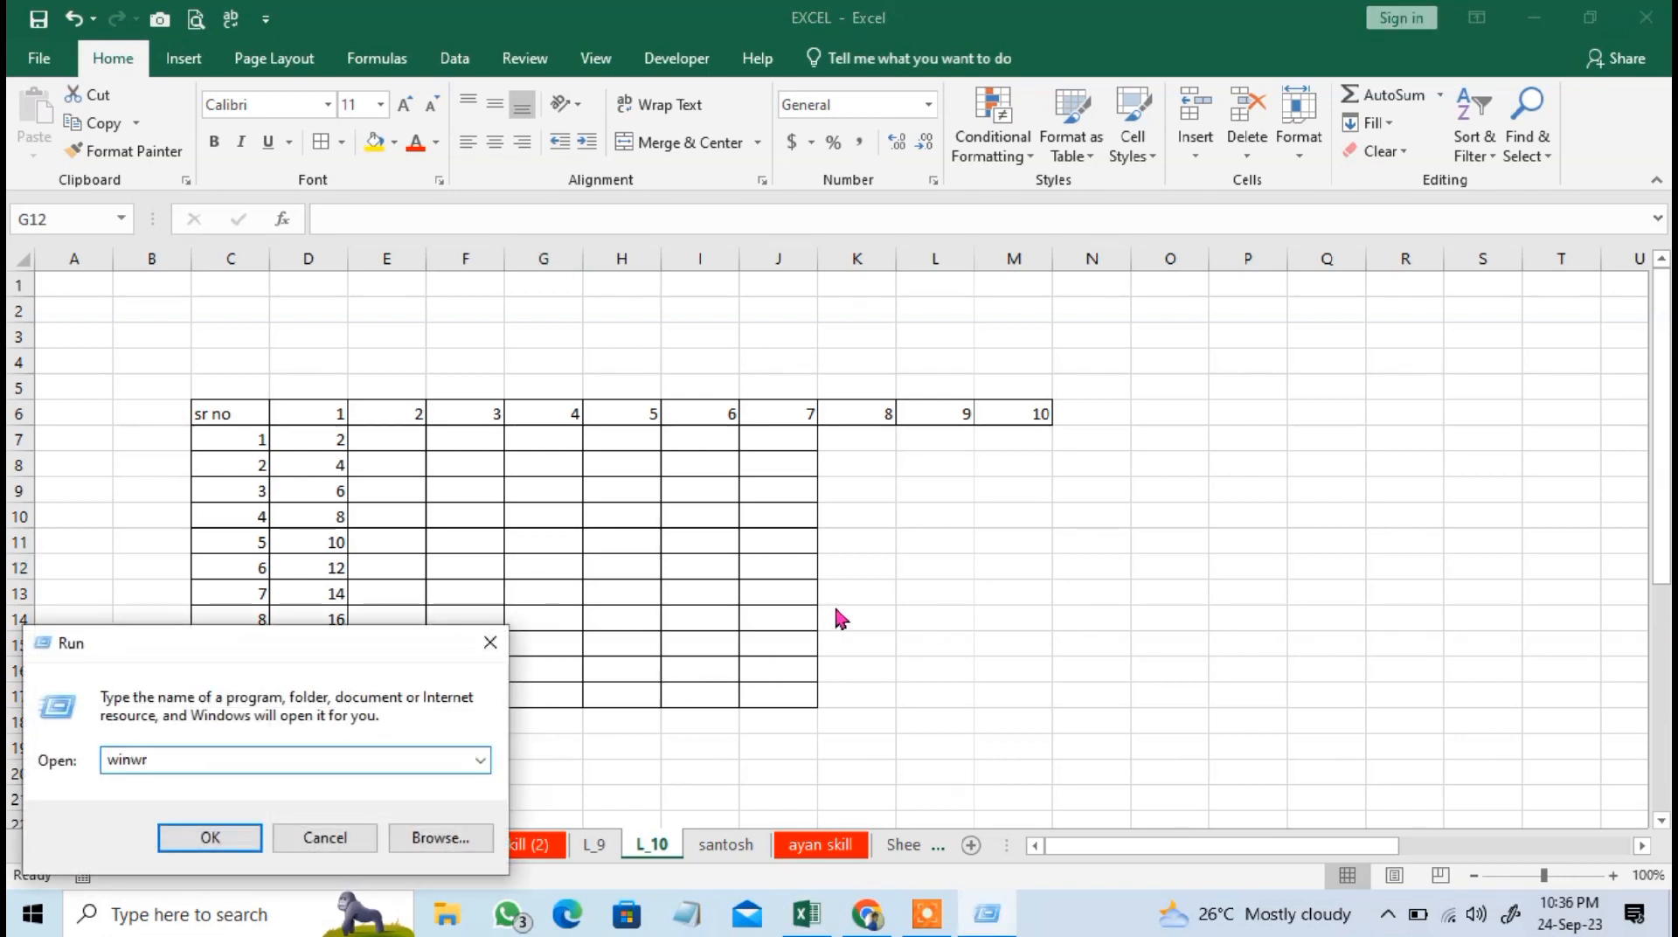
pyautogui.press('BackSpace')
pyautogui.write('ord')
pyautogui.press('Return')
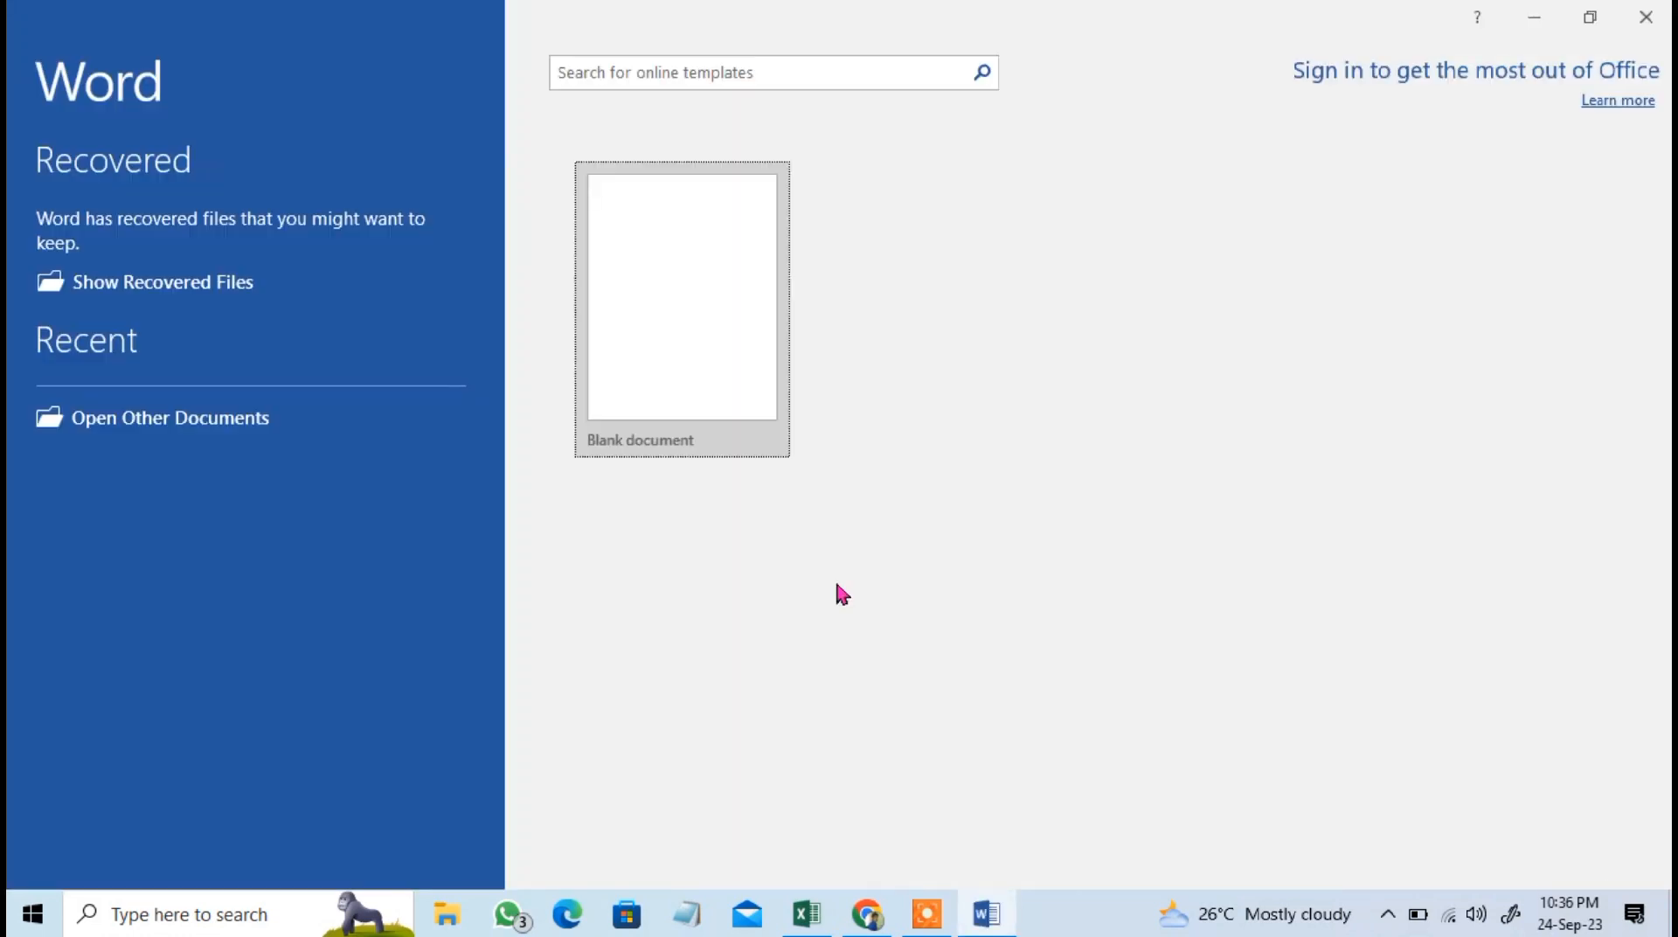
# Create a blank Word document and close Document Recovery, choosing to remove the recovered files.
pyautogui.click(623, 311)
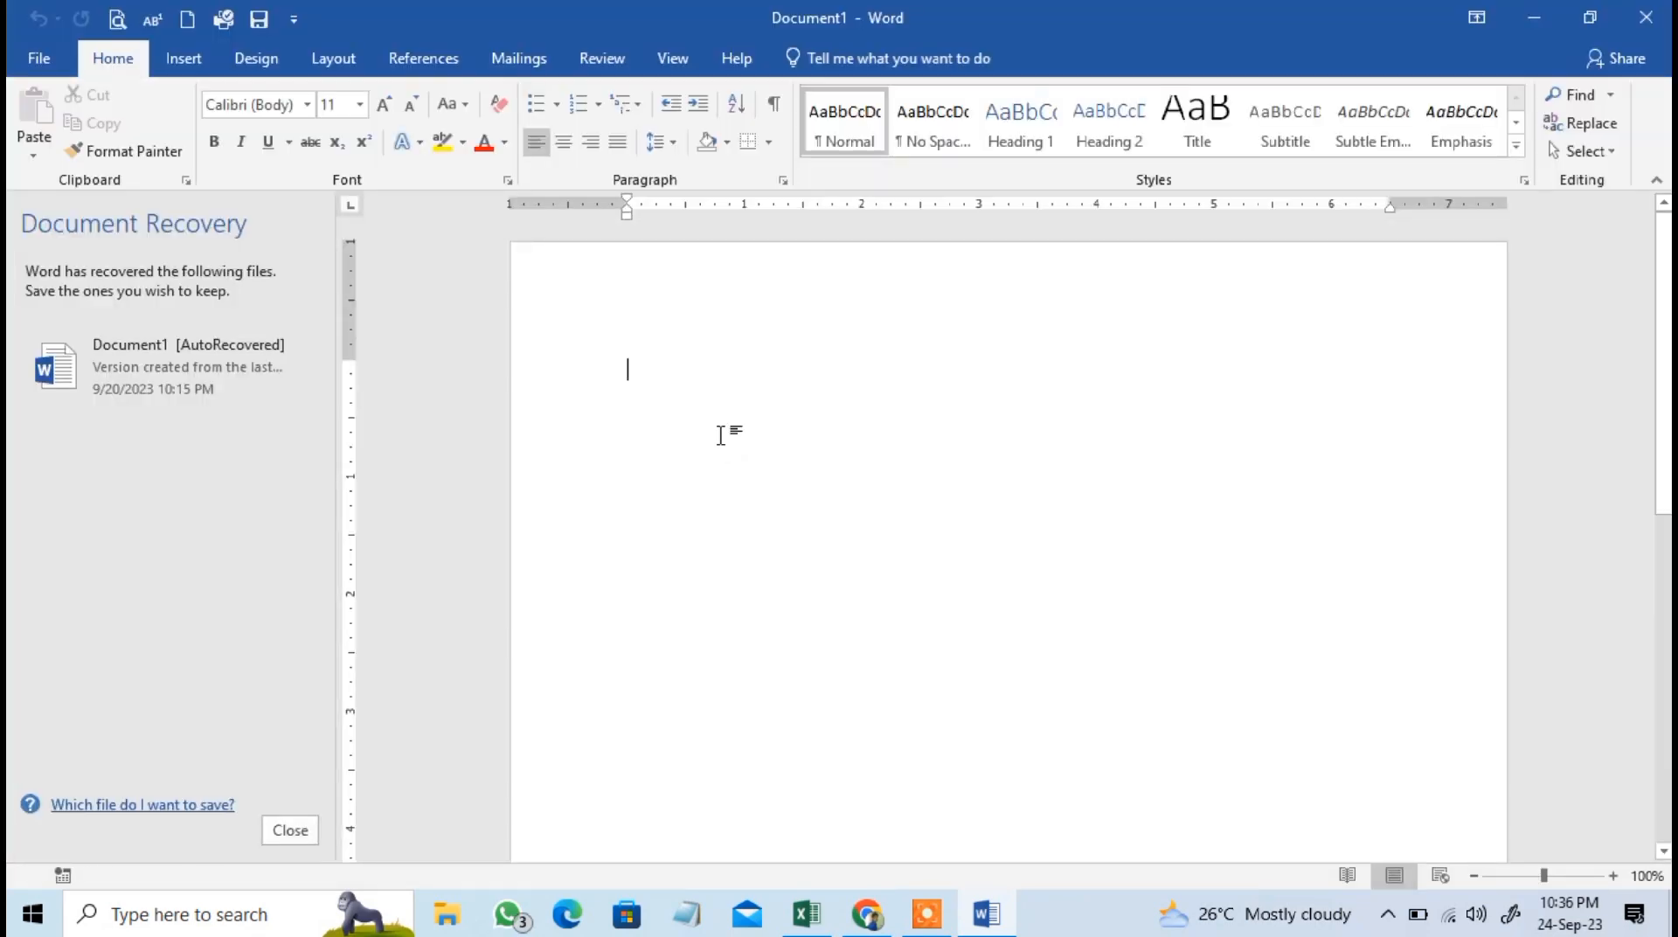
pyautogui.click(290, 830)
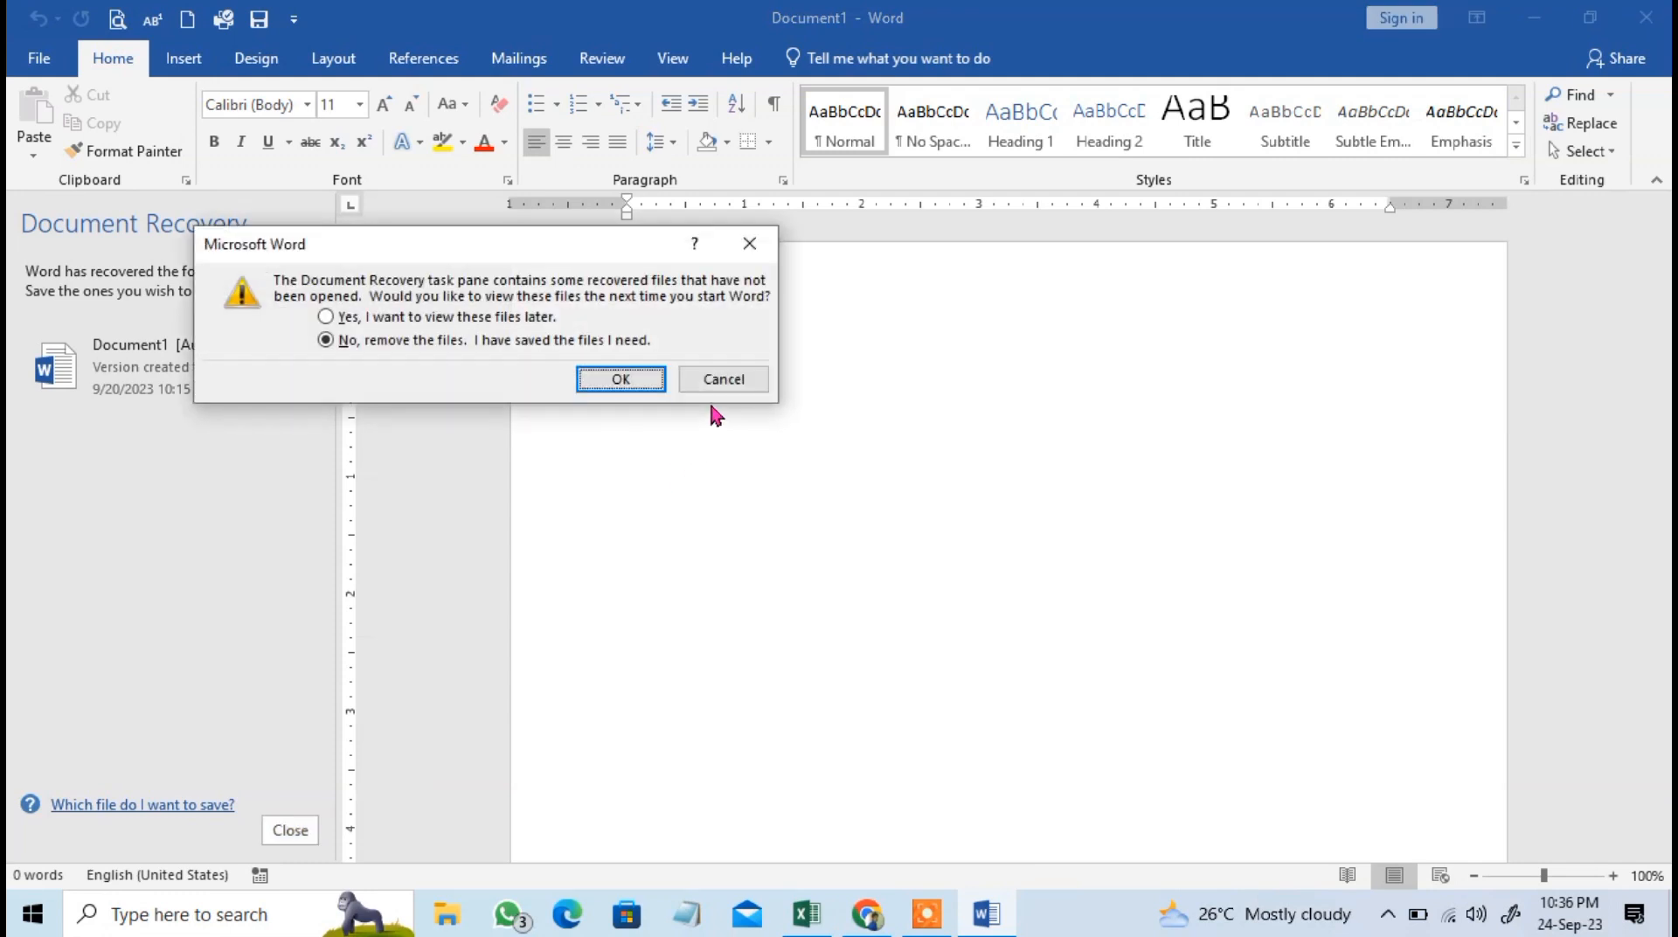
pyautogui.click(636, 379)
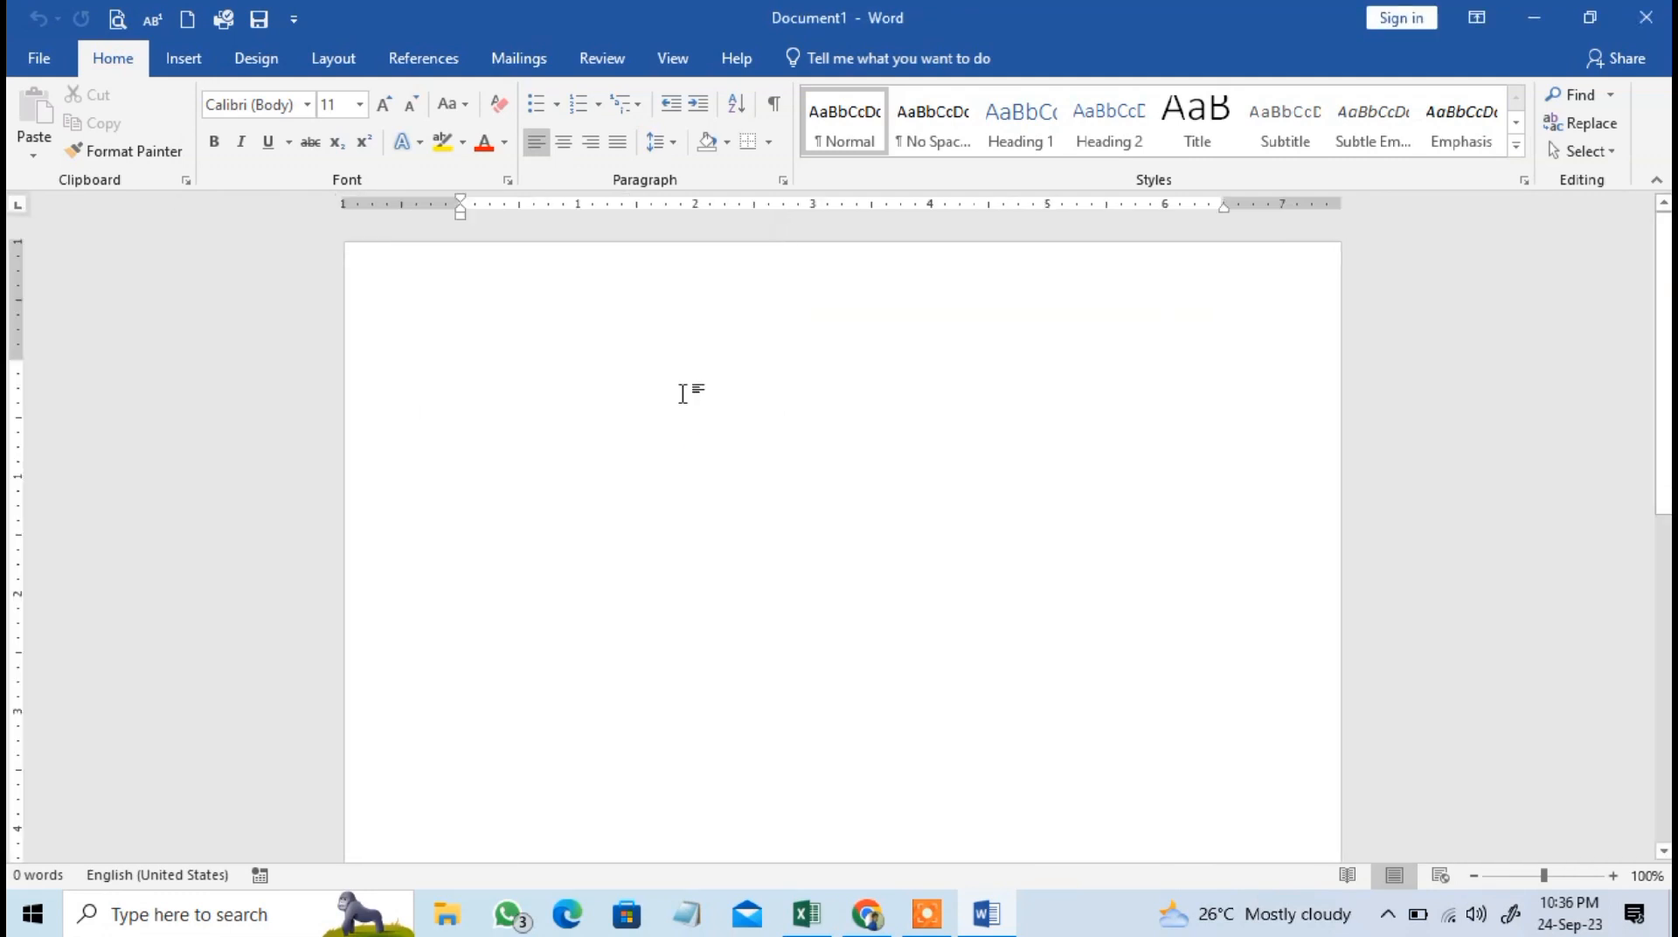
# Generate sample paragraphs in the blank document with the =rand() function.
pyautogui.write('=ran')
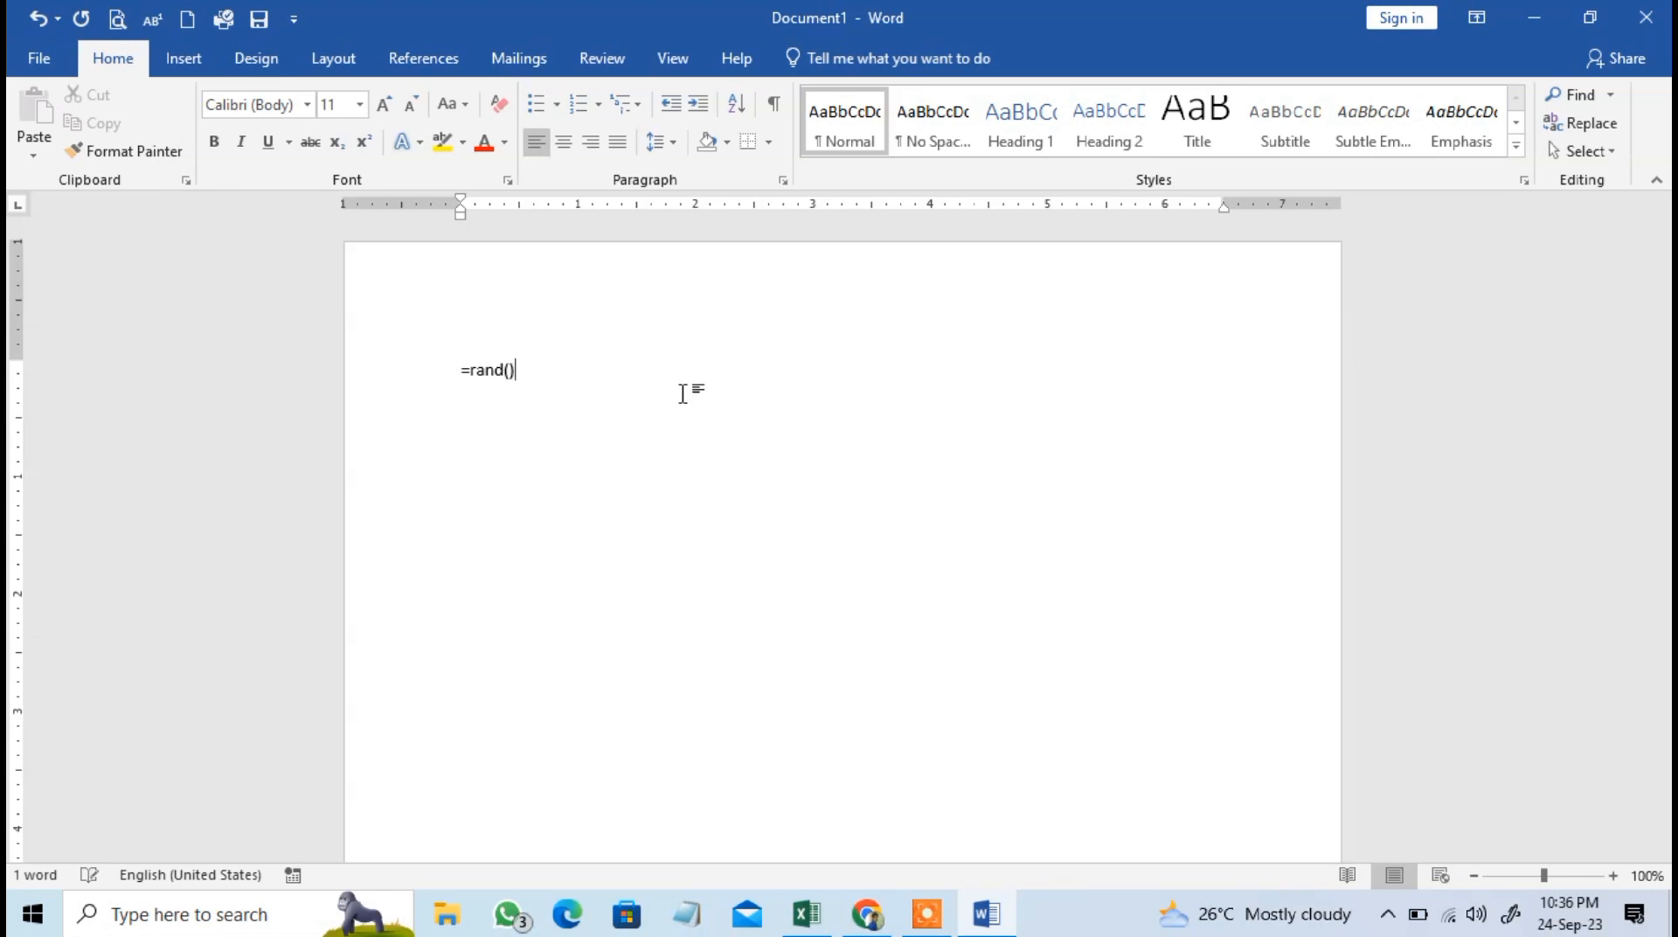
pyautogui.write('d()')
pyautogui.press('Return')
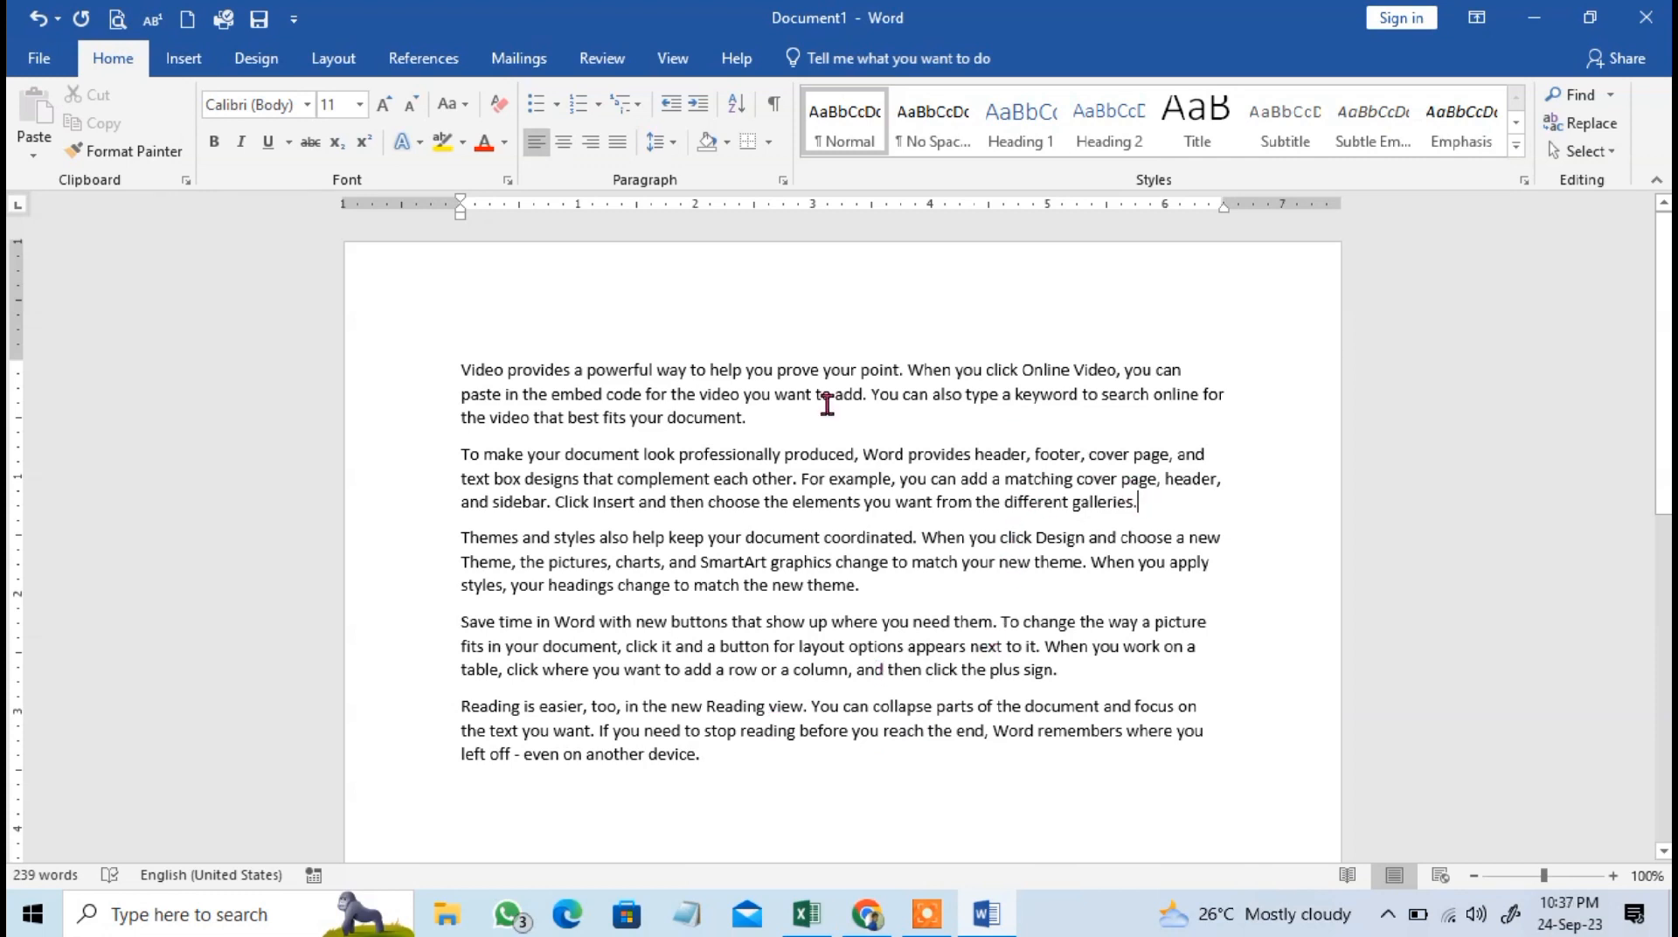
# Copy the first two sample paragraphs, switch to Excel and paste them at cell E20 of sheet L_10.
pyautogui.keyDown('shift'); pyautogui.click(451, 371); pyautogui.keyUp('shift')
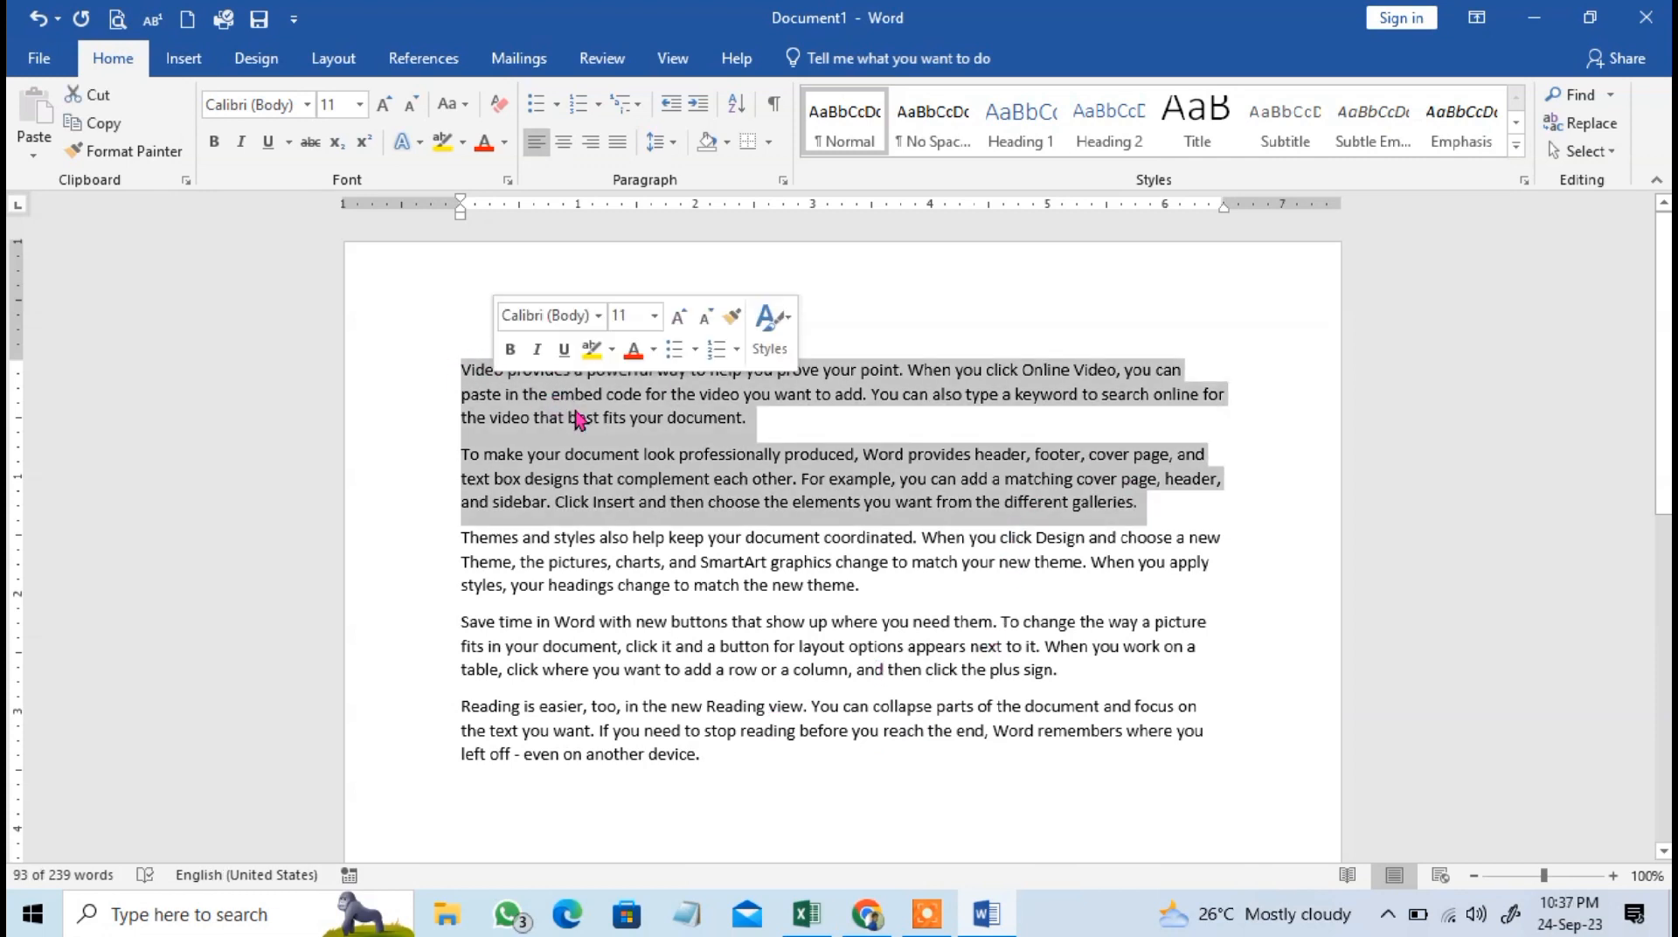
pyautogui.click(806, 914)
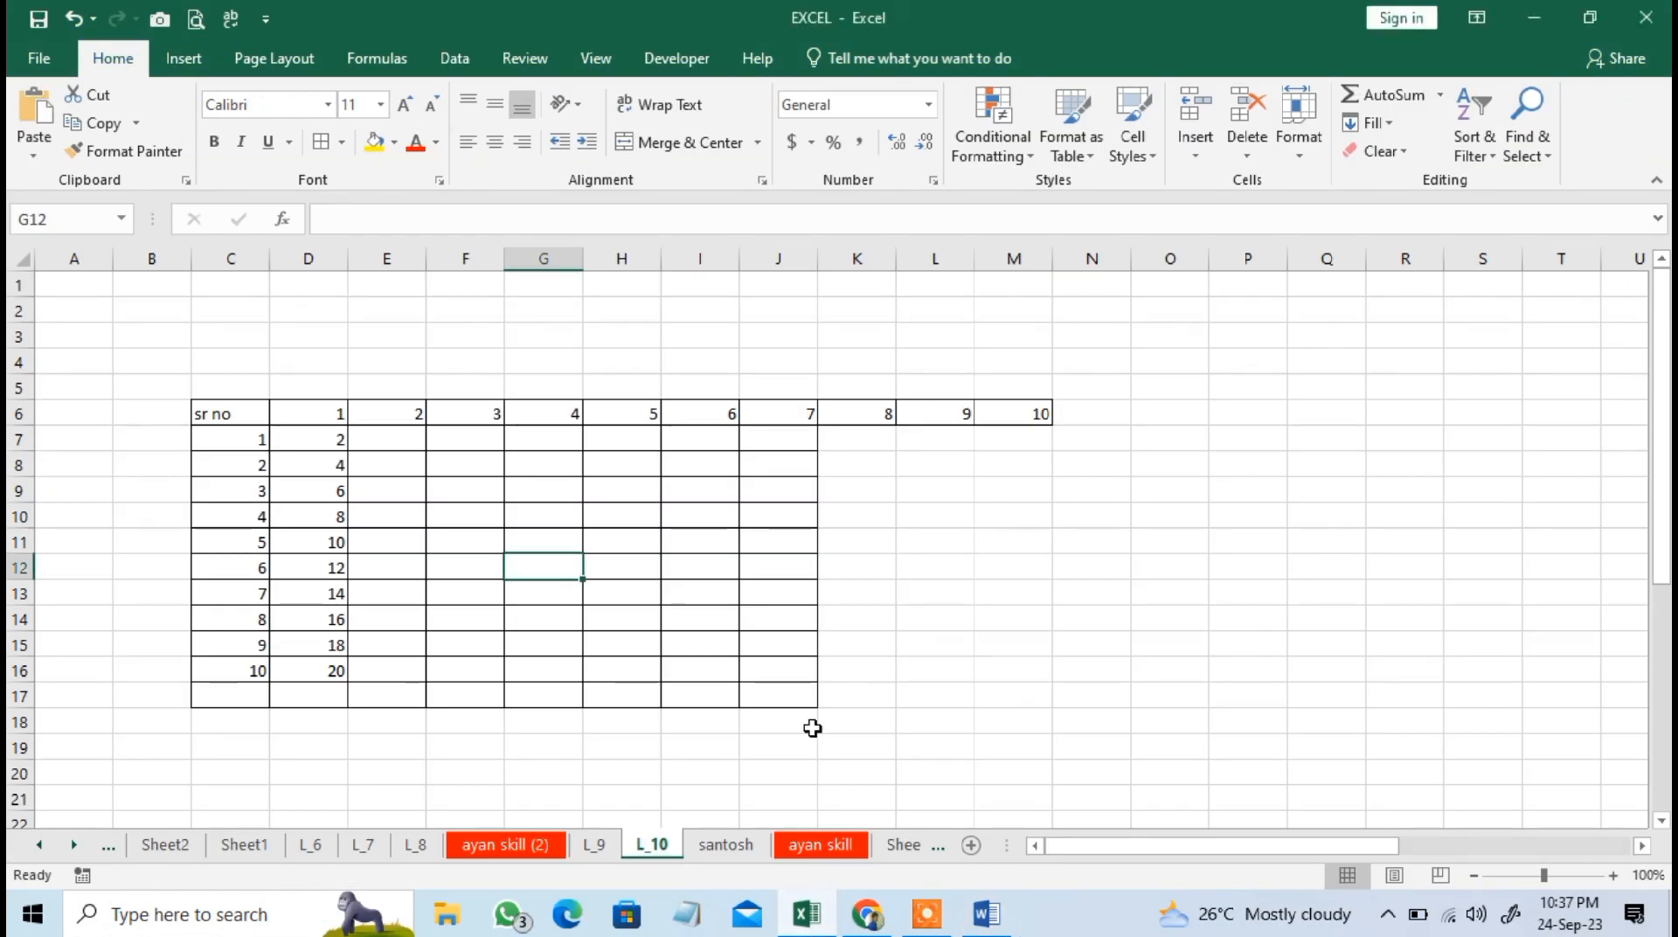
pyautogui.scroll(-3, 879, 465)
pyautogui.scroll(1, 967, 558)
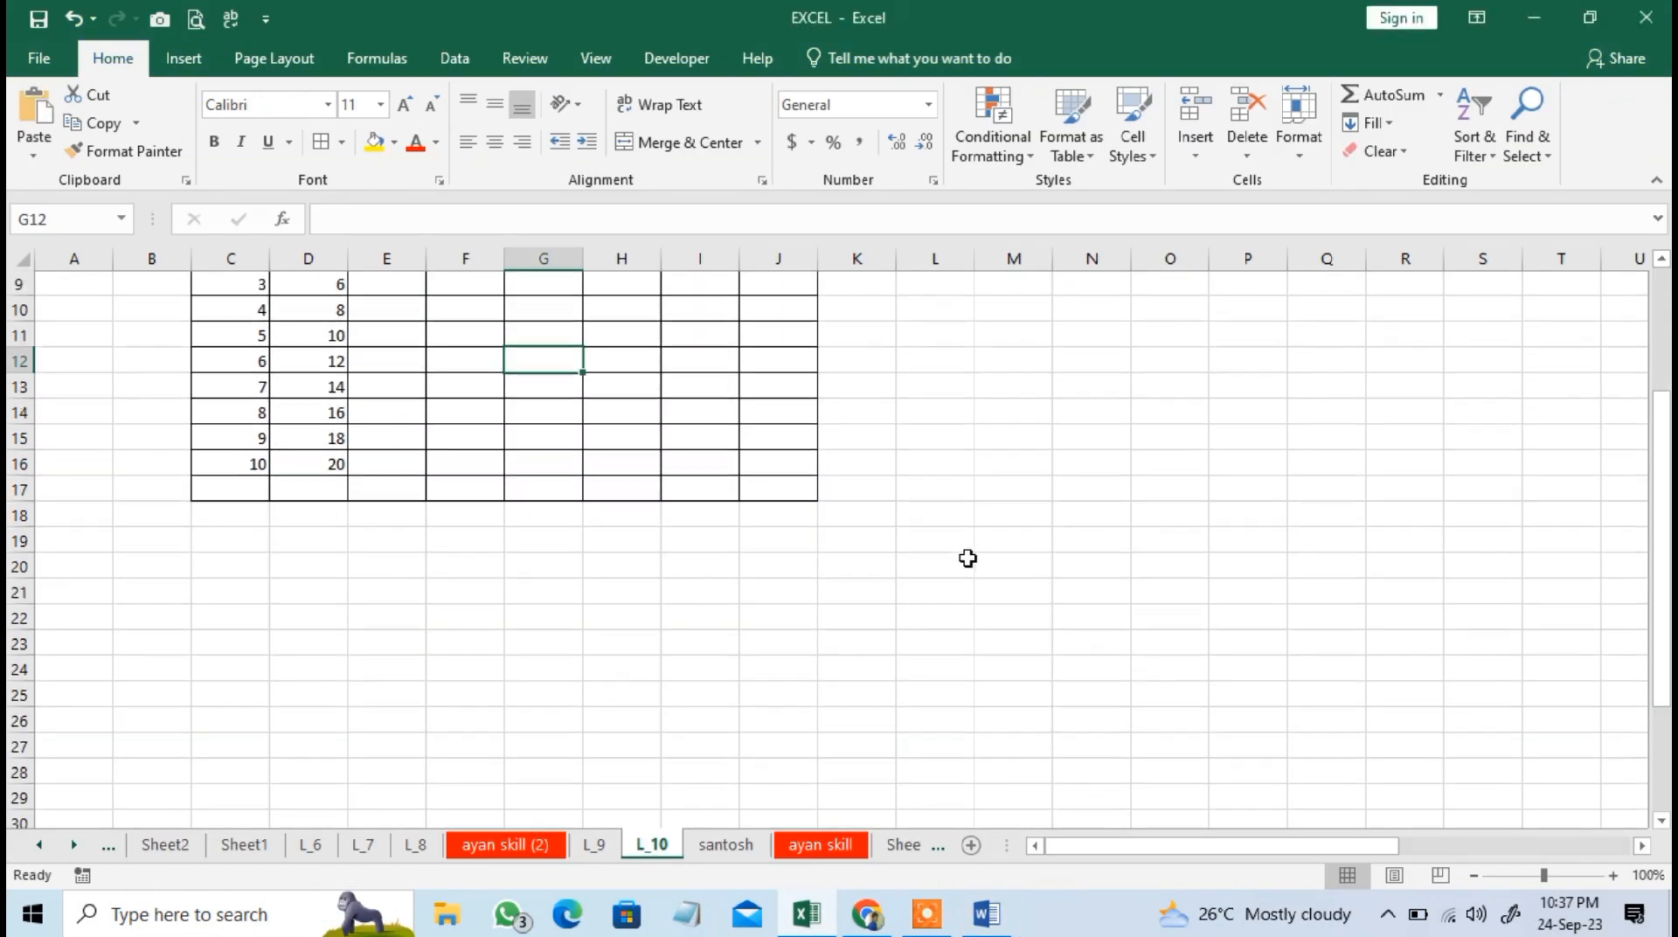
pyautogui.scroll(-1, 675, 625)
pyautogui.click(392, 539)
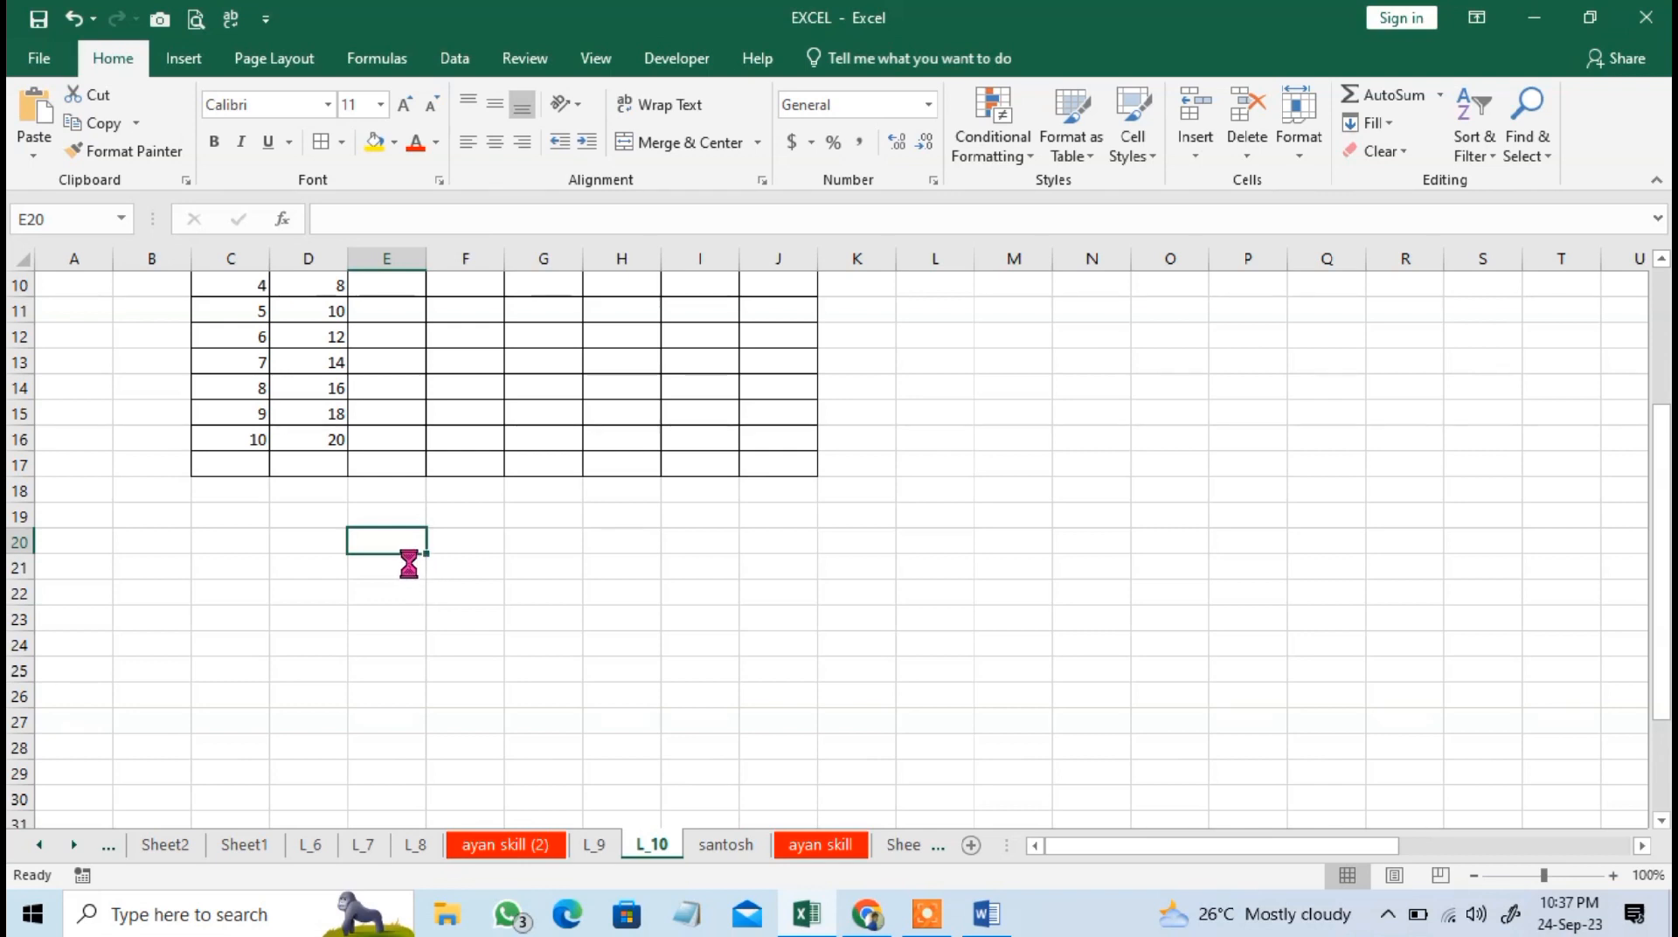
pyautogui.click(621, 593)
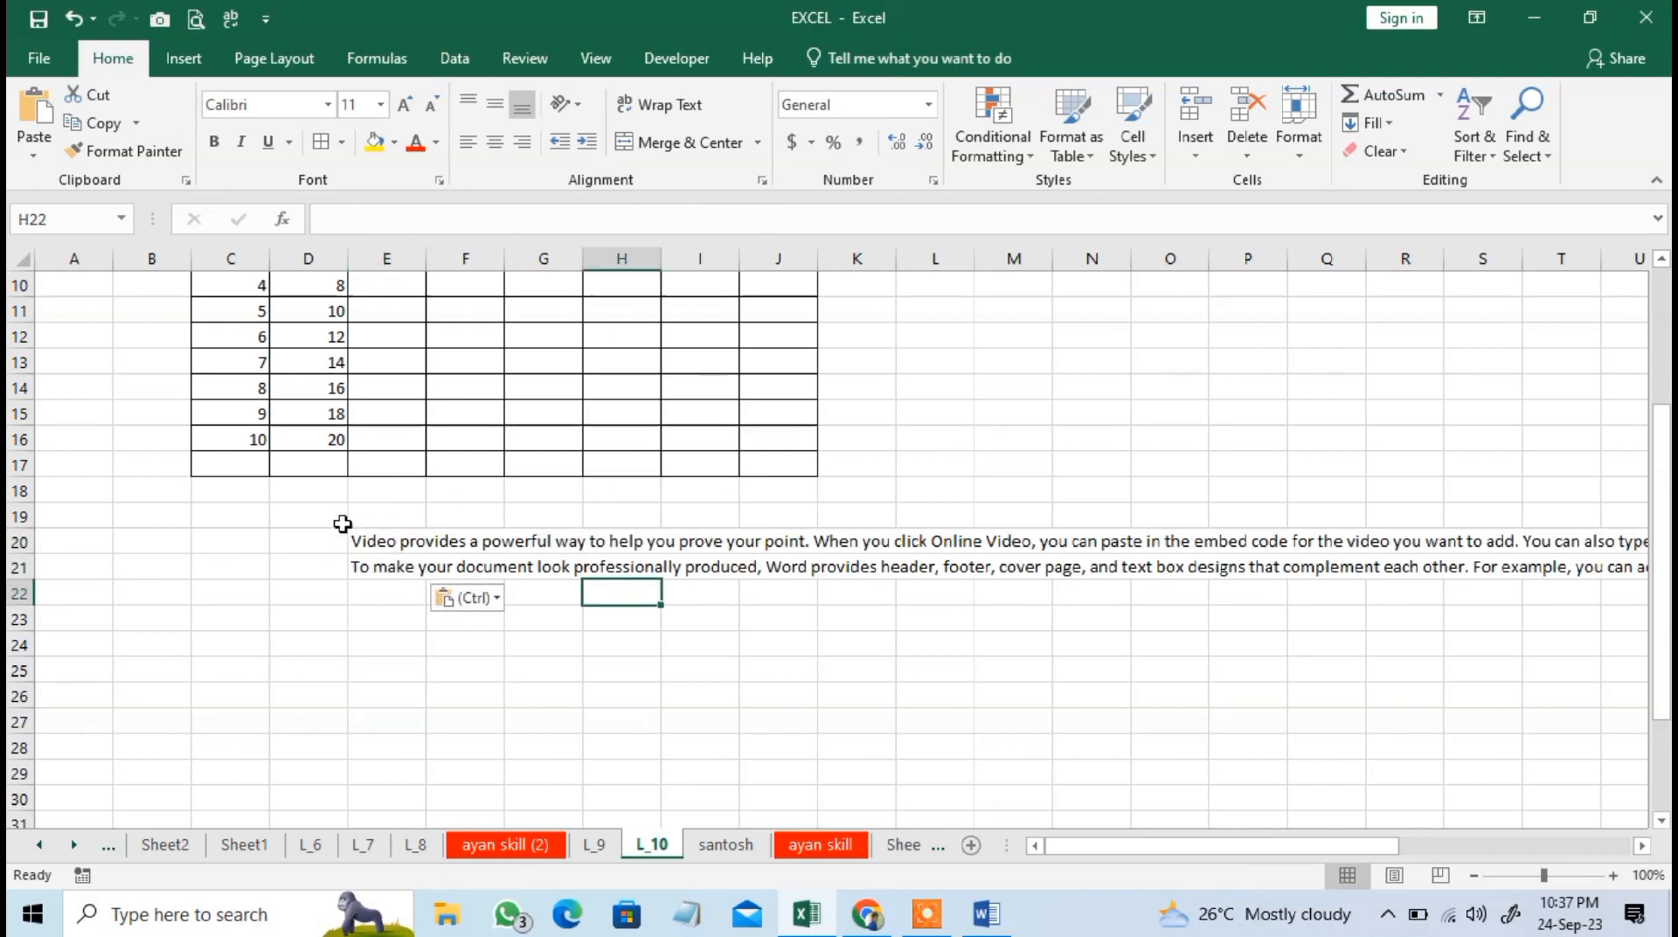
# Examine which cells hold the pasted paragraphs in rows 20 and 21 and how far their text extends across the columns.
pyautogui.click(350, 534)
pyautogui.press('Right')
pyautogui.press('Right')
pyautogui.press('Left')
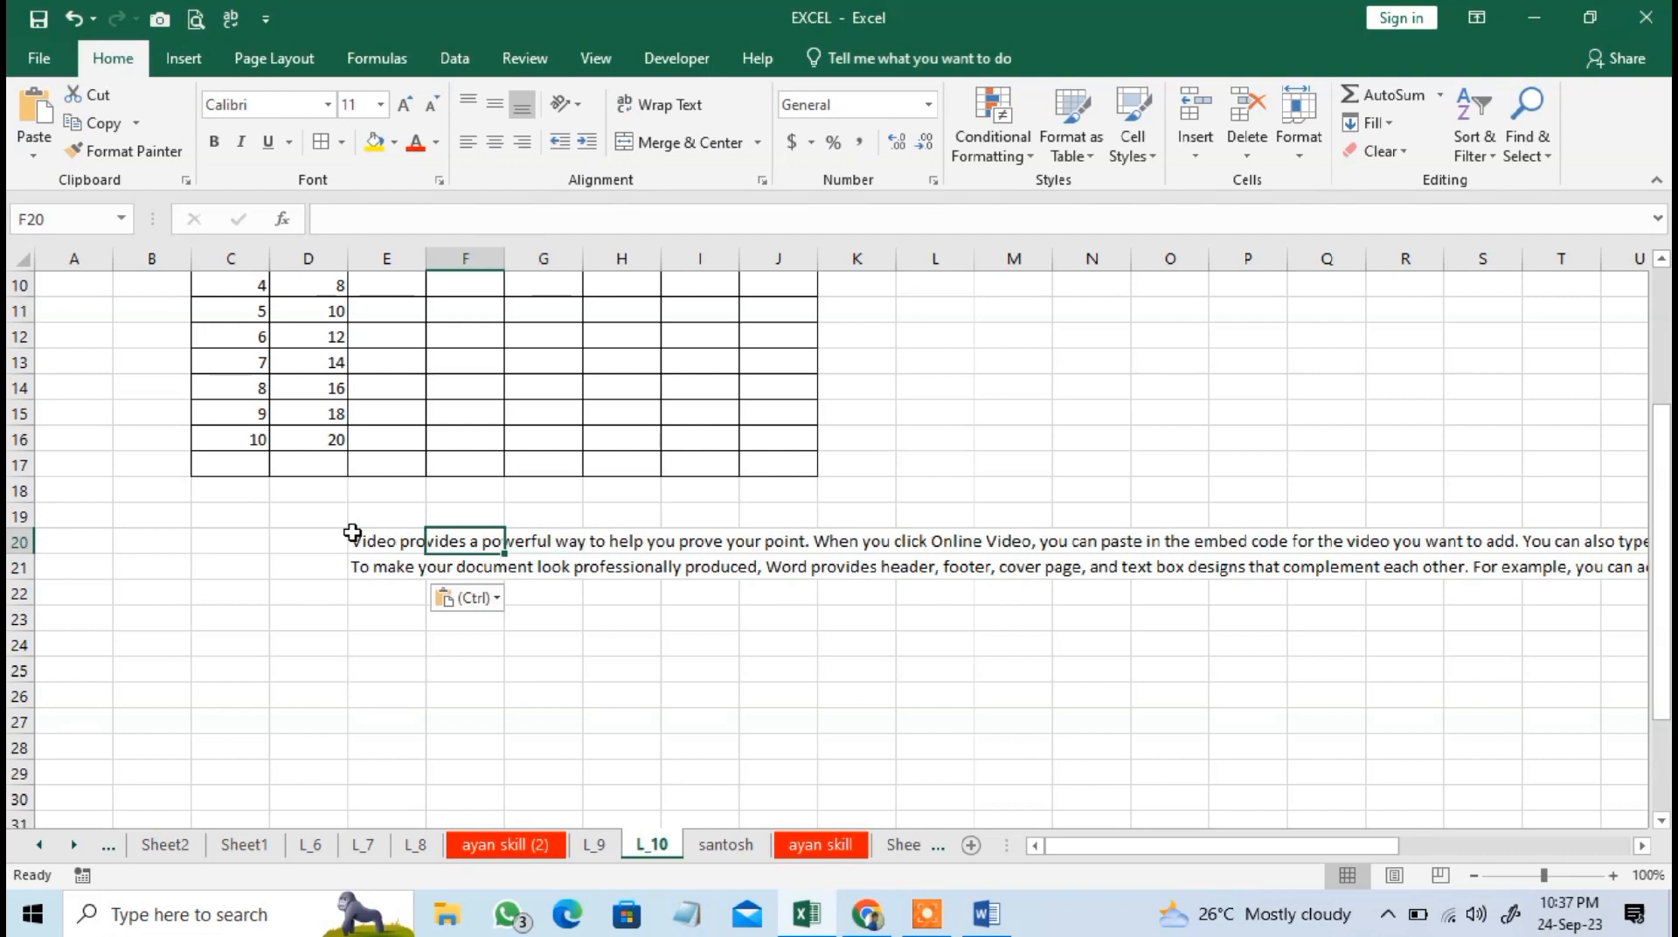
pyautogui.press('Left')
pyautogui.press('Down')
pyautogui.press('Up')
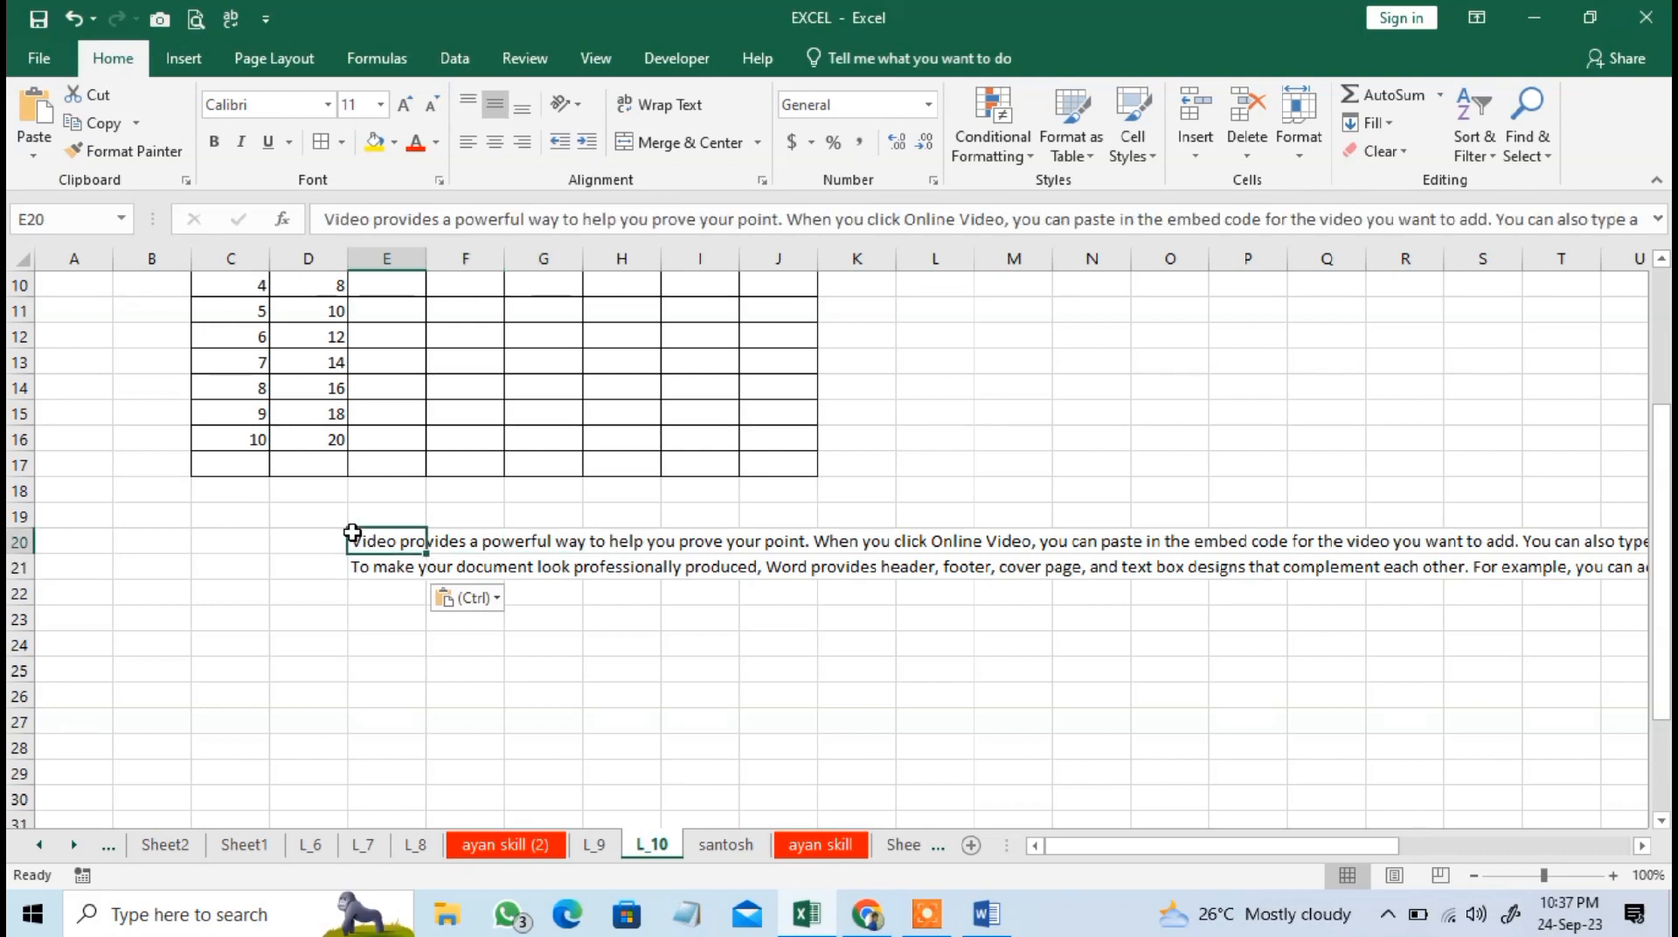
pyautogui.press('Down')
pyautogui.press('Up')
pyautogui.press('Right')
pyautogui.press('Right')
pyautogui.press('Right')
pyautogui.press('Right')
pyautogui.press('Right')
pyautogui.press('Right')
pyautogui.press('Right')
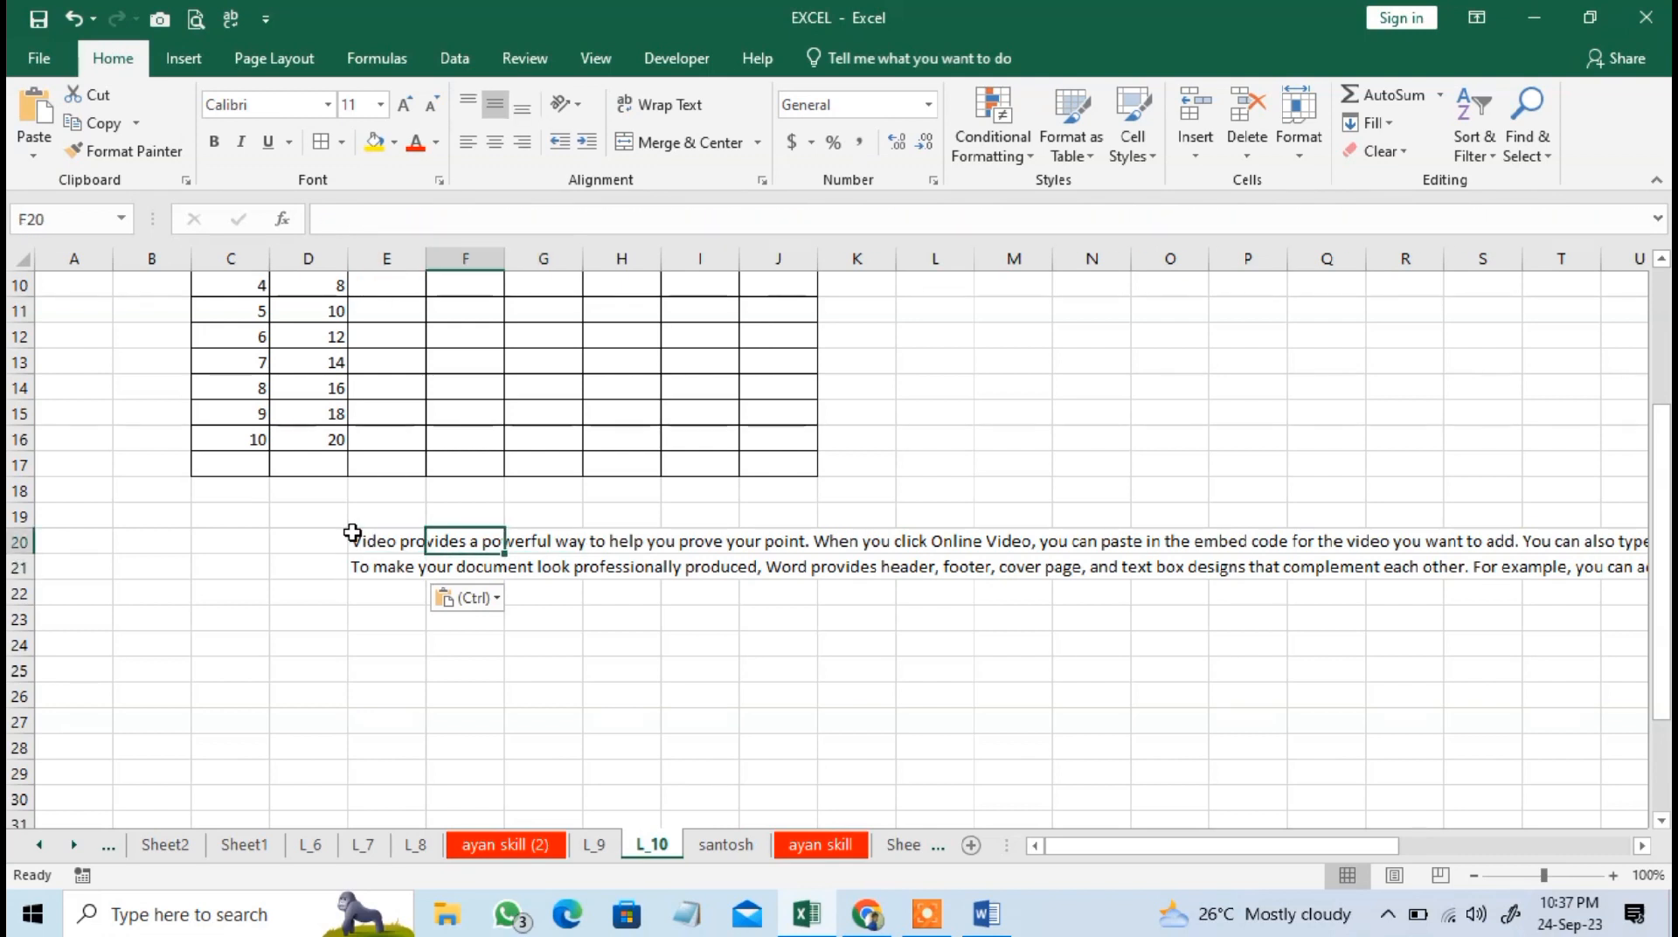
pyautogui.press('Right')
pyautogui.press('Right')
pyautogui.press('Right')
pyautogui.press('Right')
pyautogui.press('Right')
pyautogui.press('Right')
pyautogui.press('Right')
pyautogui.press('Right')
pyautogui.press('Right')
pyautogui.press('Right')
pyautogui.press('Right')
pyautogui.press('Right')
pyautogui.press('Right')
pyautogui.press('Left')
pyautogui.press('Left')
pyautogui.press('Left')
pyautogui.press('Left')
pyautogui.press('Left')
pyautogui.press('Left')
pyautogui.press('Left')
pyautogui.press('Left')
pyautogui.press('Left')
pyautogui.press('Left')
pyautogui.press('Left')
pyautogui.press('Left')
pyautogui.press('Left')
pyautogui.press('Left')
pyautogui.press('Left')
pyautogui.press('Left')
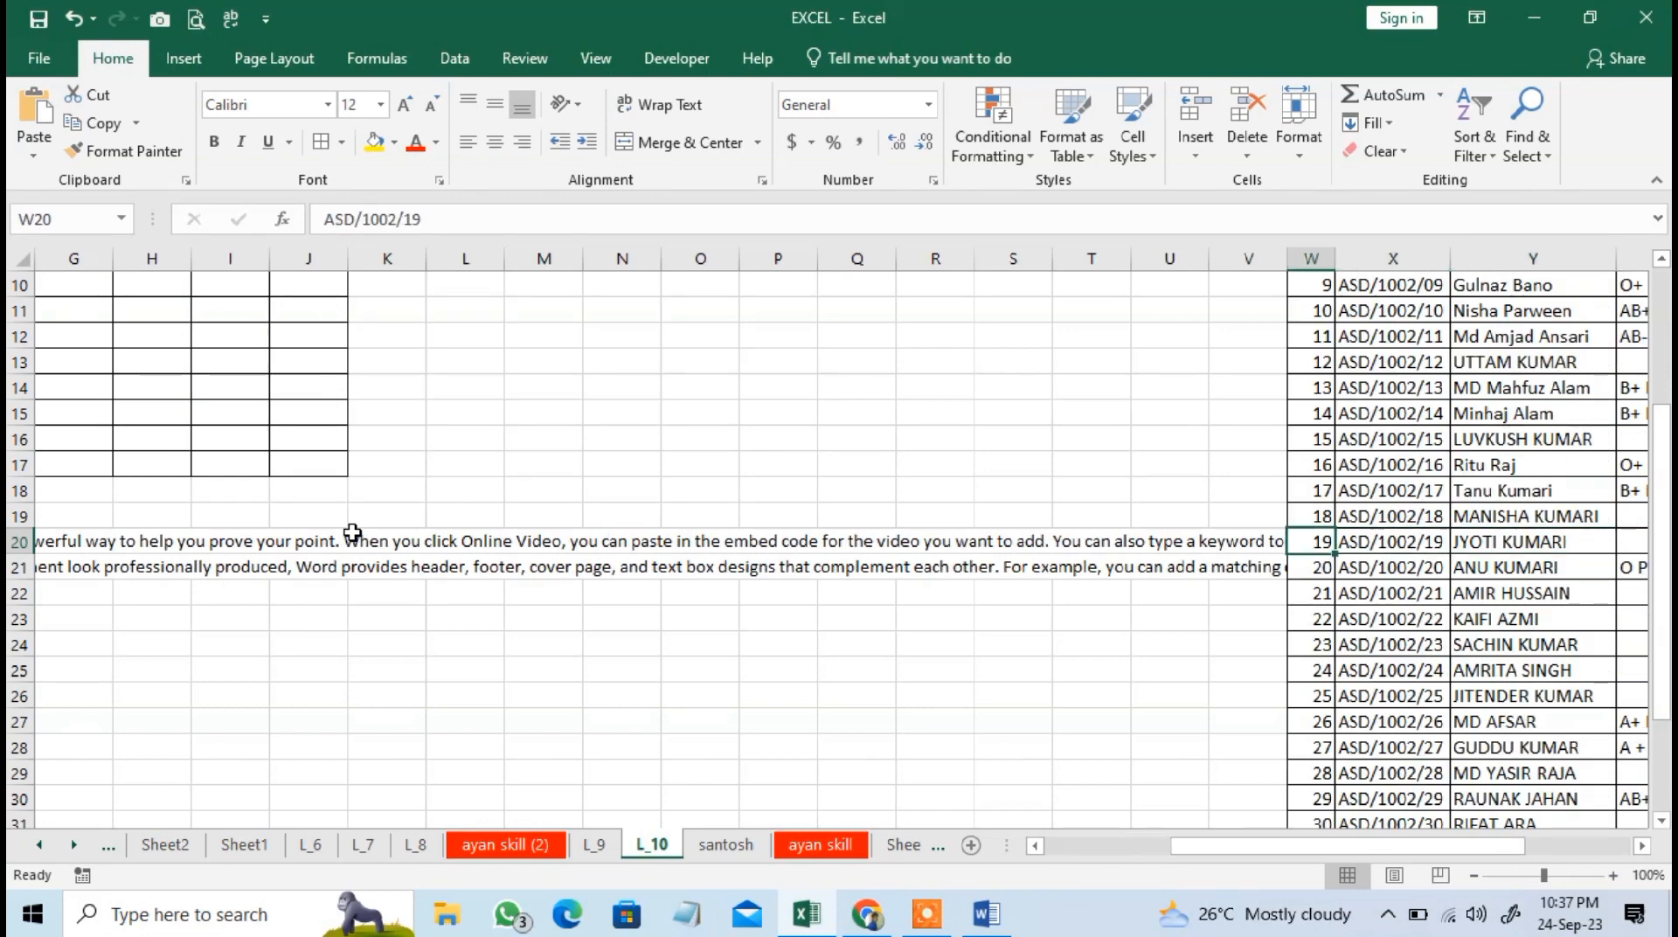
pyautogui.press('Home')
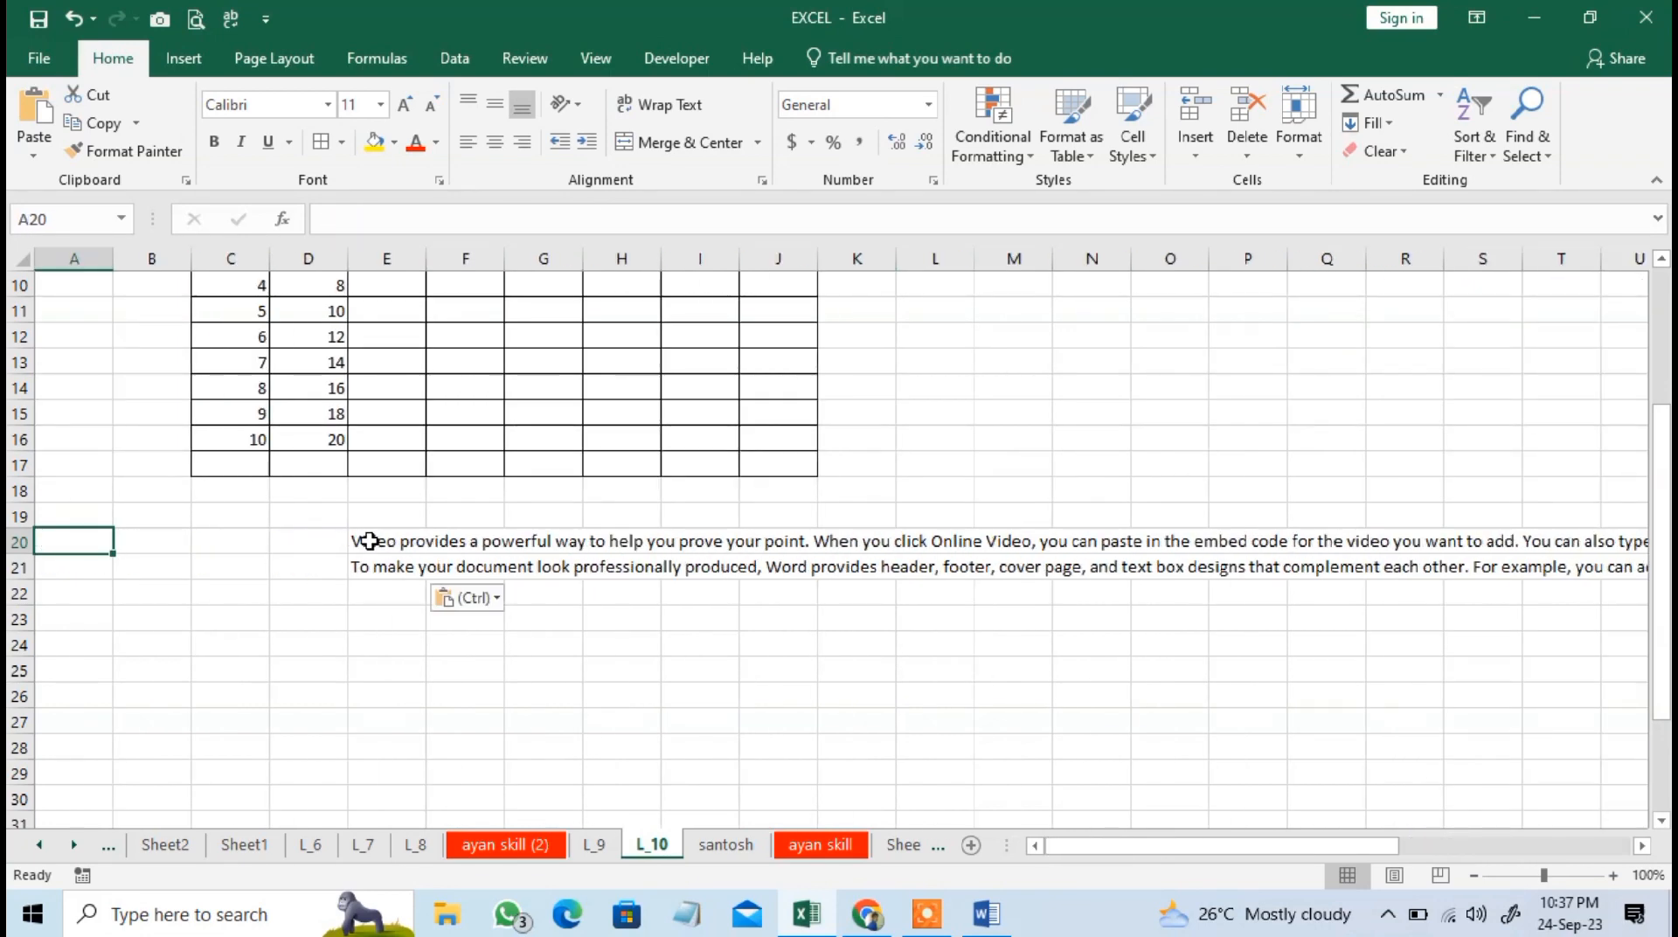
# Apply Fill Justify to the pasted paragraphs over the range E20:K35.
pyautogui.moveTo(364, 539); pyautogui.dragTo(861, 742)
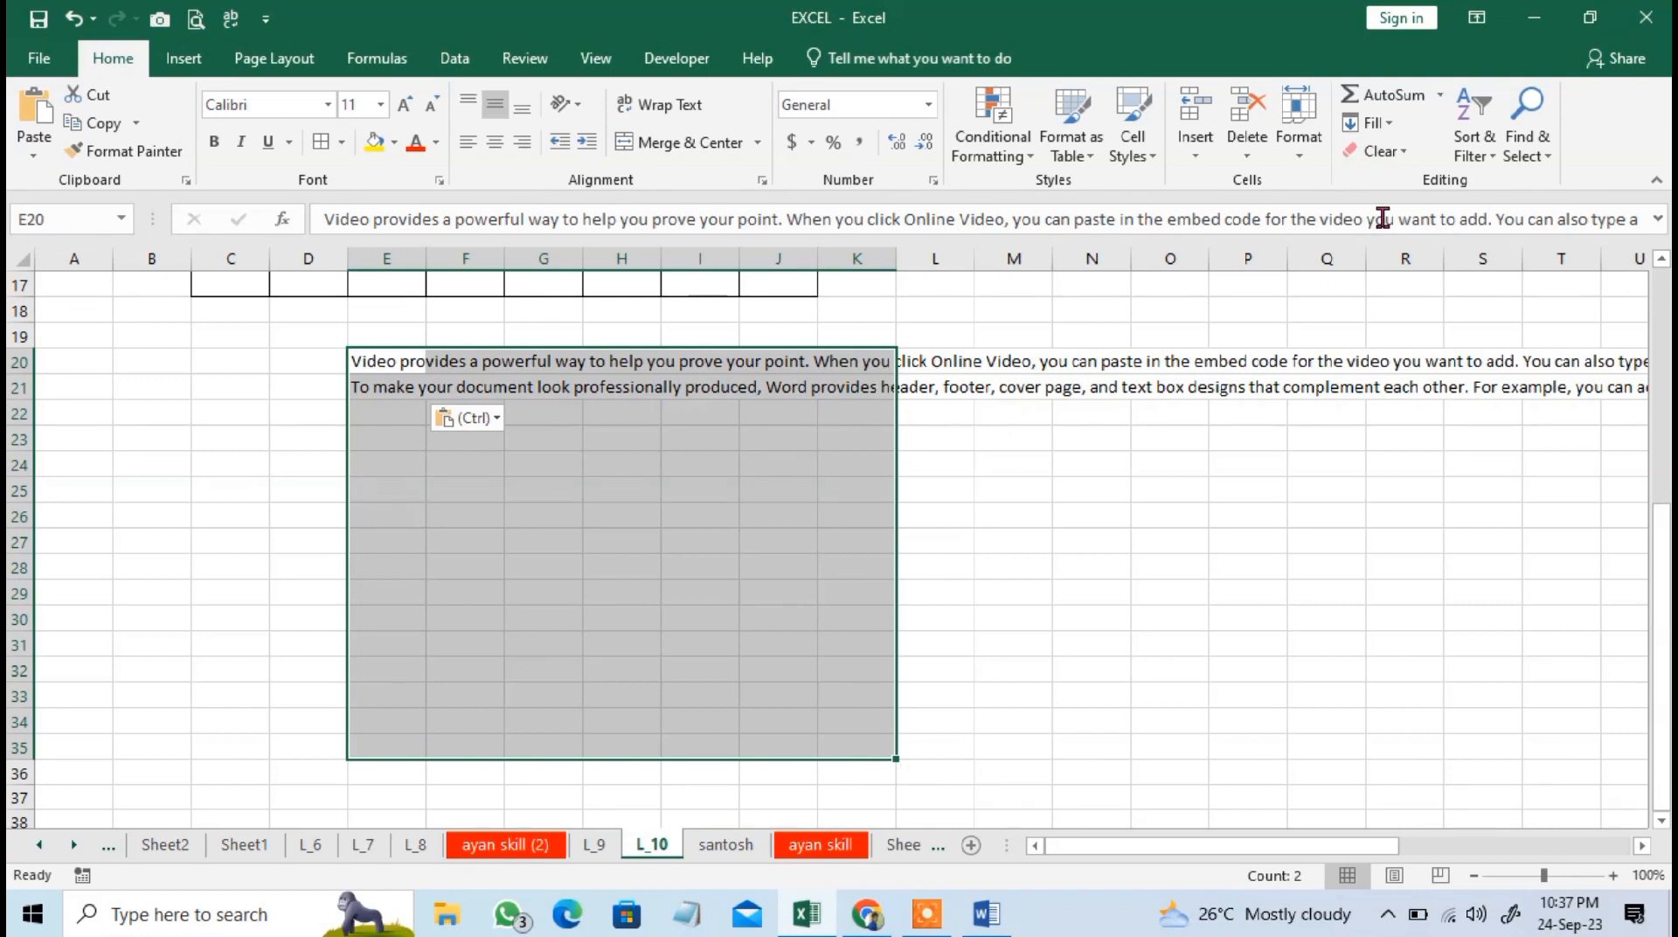
pyautogui.click(1377, 122)
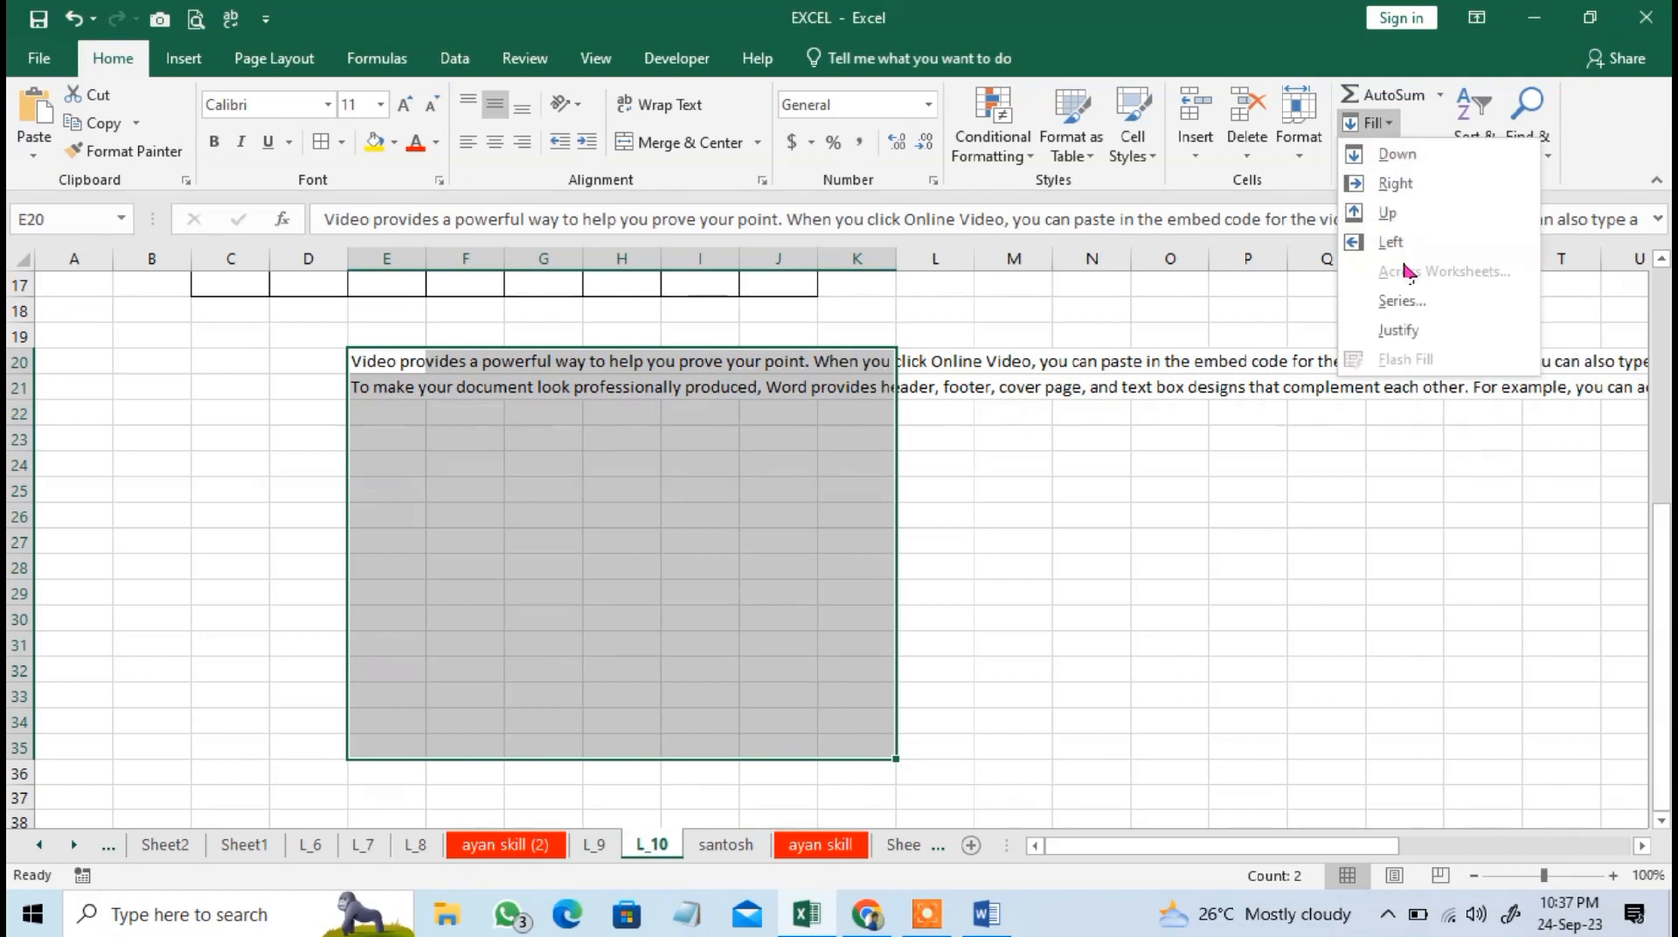
pyautogui.click(1399, 331)
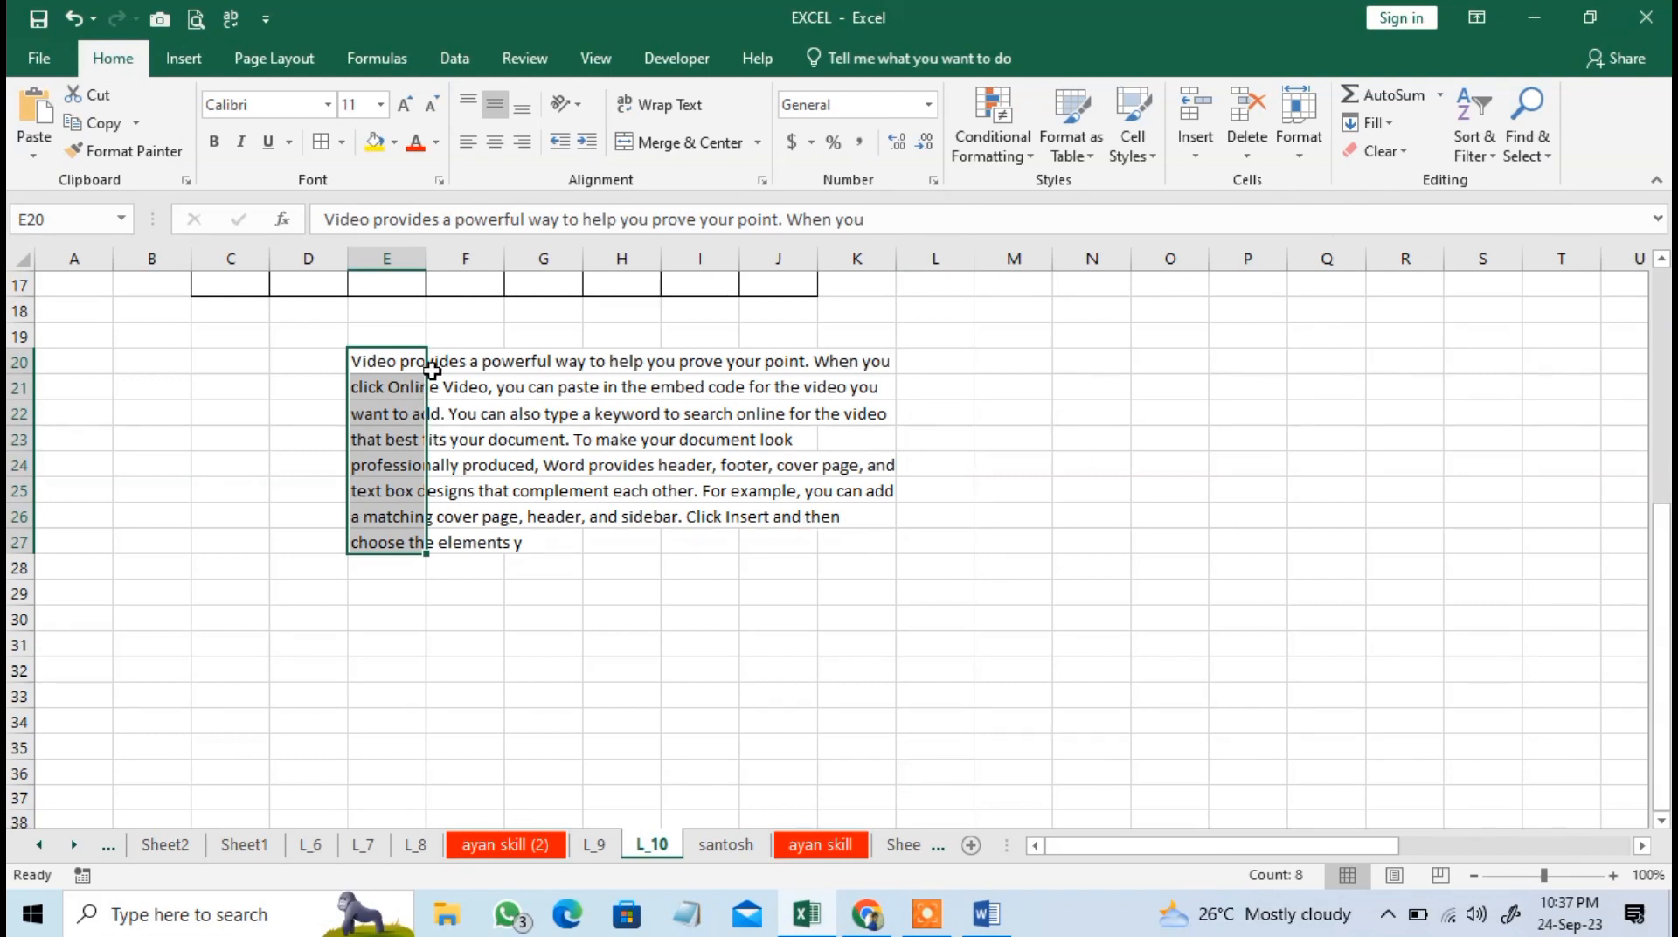
# Review the justified text in E20:K27 and its placement below the number table.
pyautogui.moveTo(393, 364); pyautogui.dragTo(853, 536)
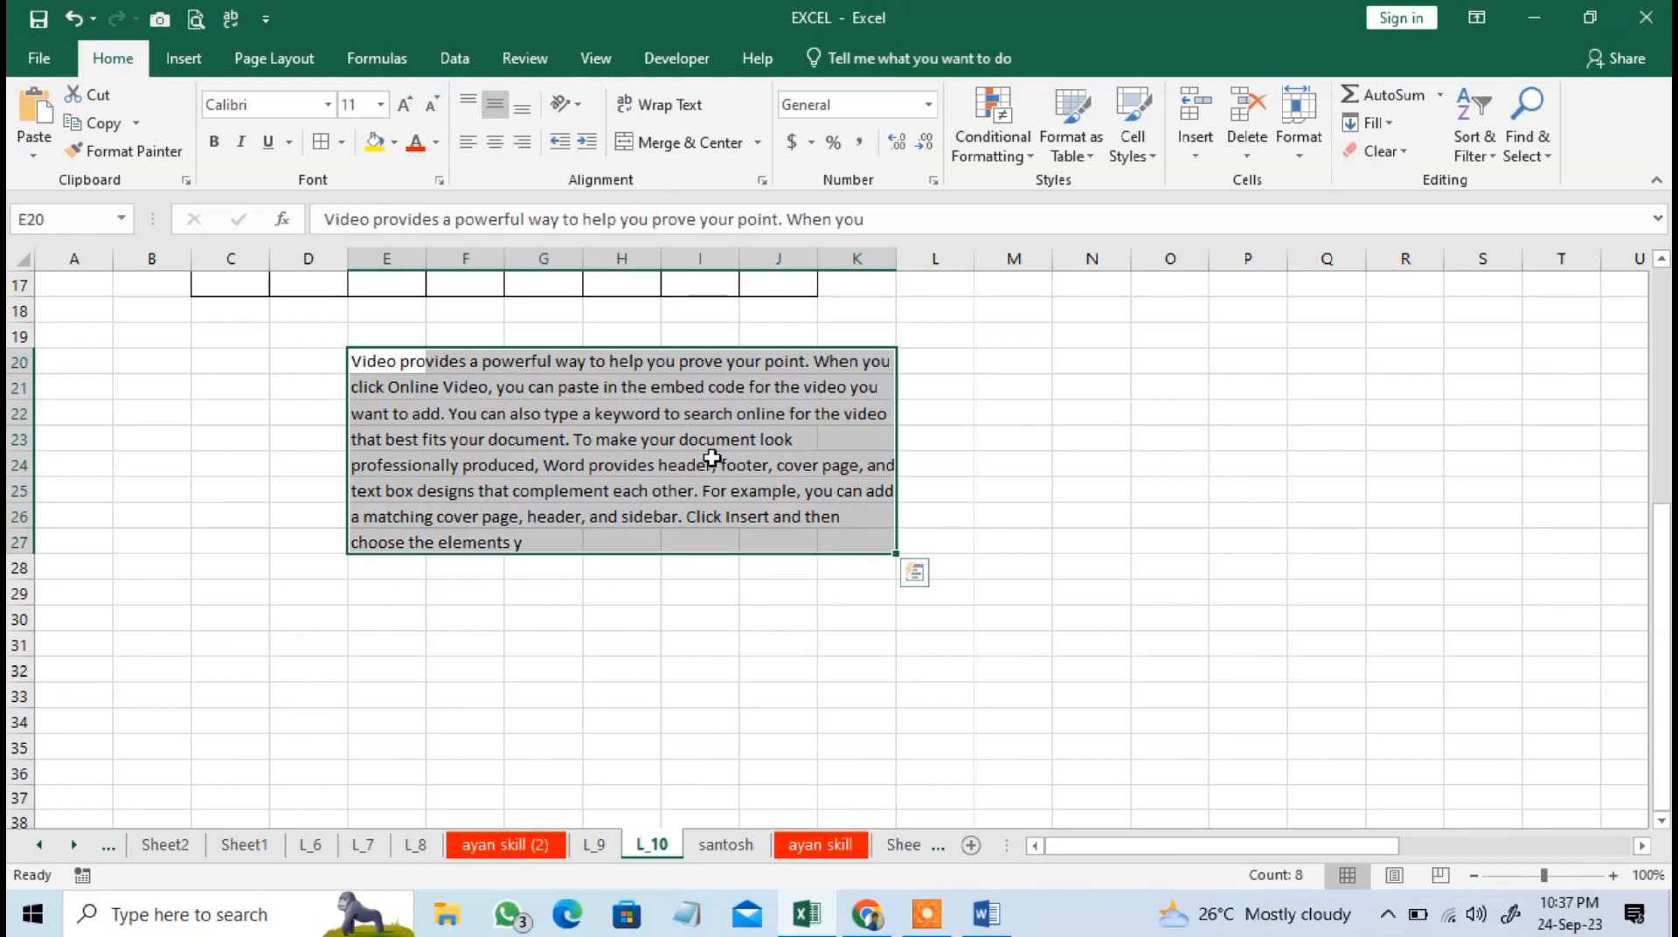
pyautogui.click(709, 454)
pyautogui.click(606, 364)
pyautogui.moveTo(355, 356); pyautogui.dragTo(842, 582)
pyautogui.scroll(5, 842, 583)
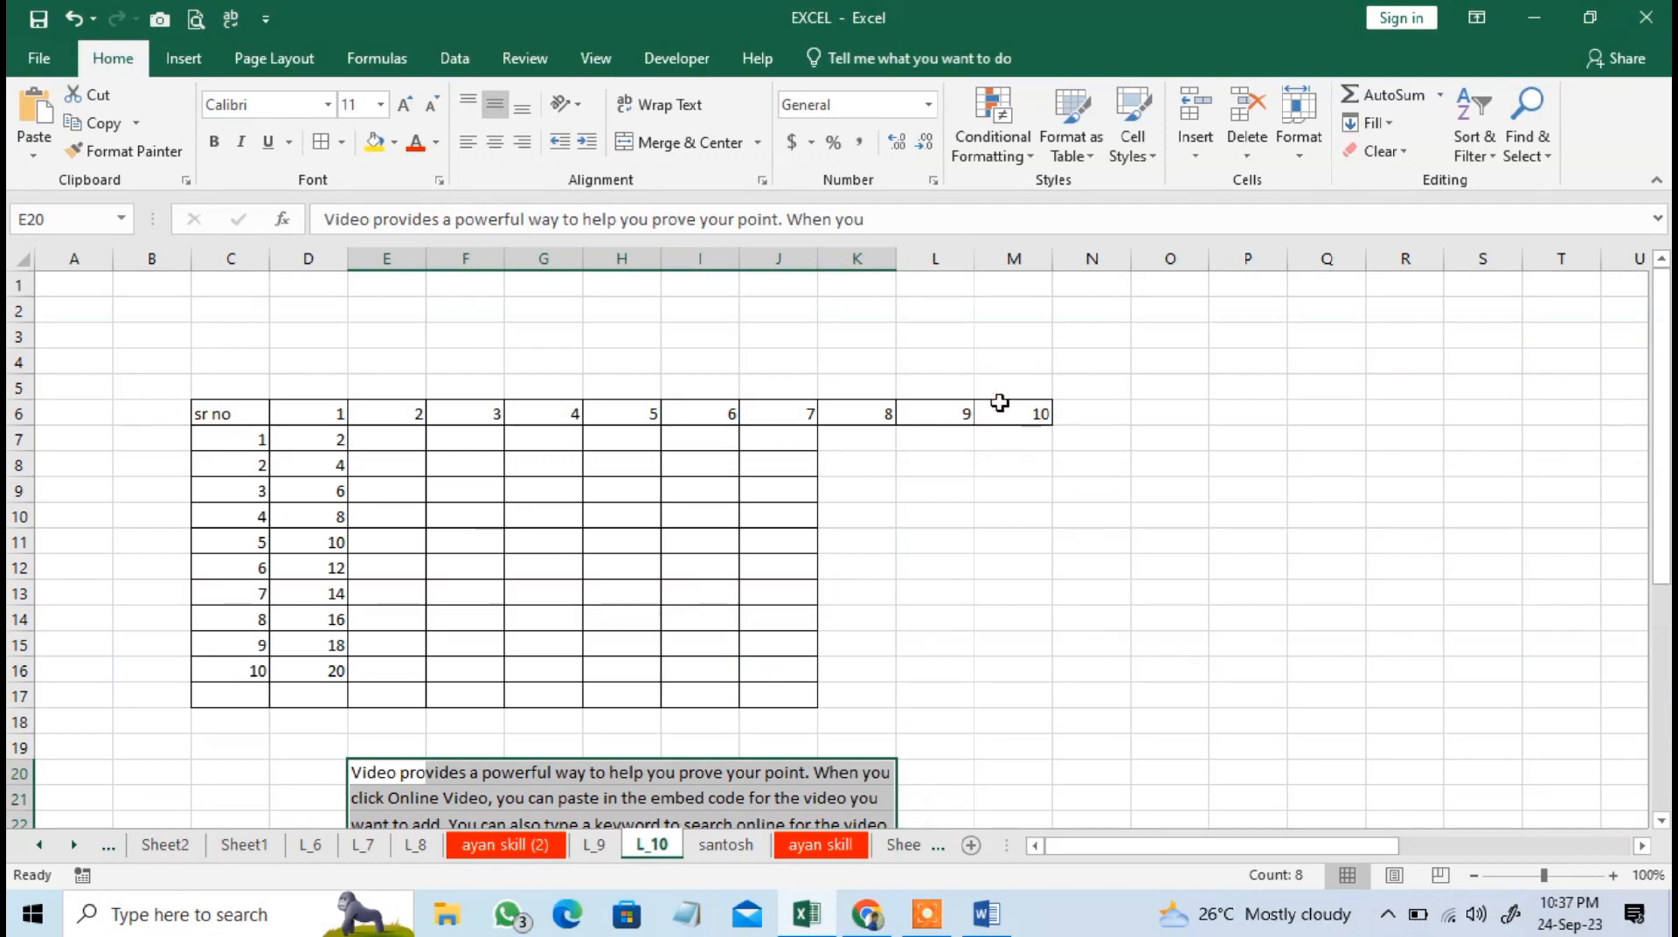
pyautogui.click(883, 494)
pyautogui.scroll(-3, 967, 498)
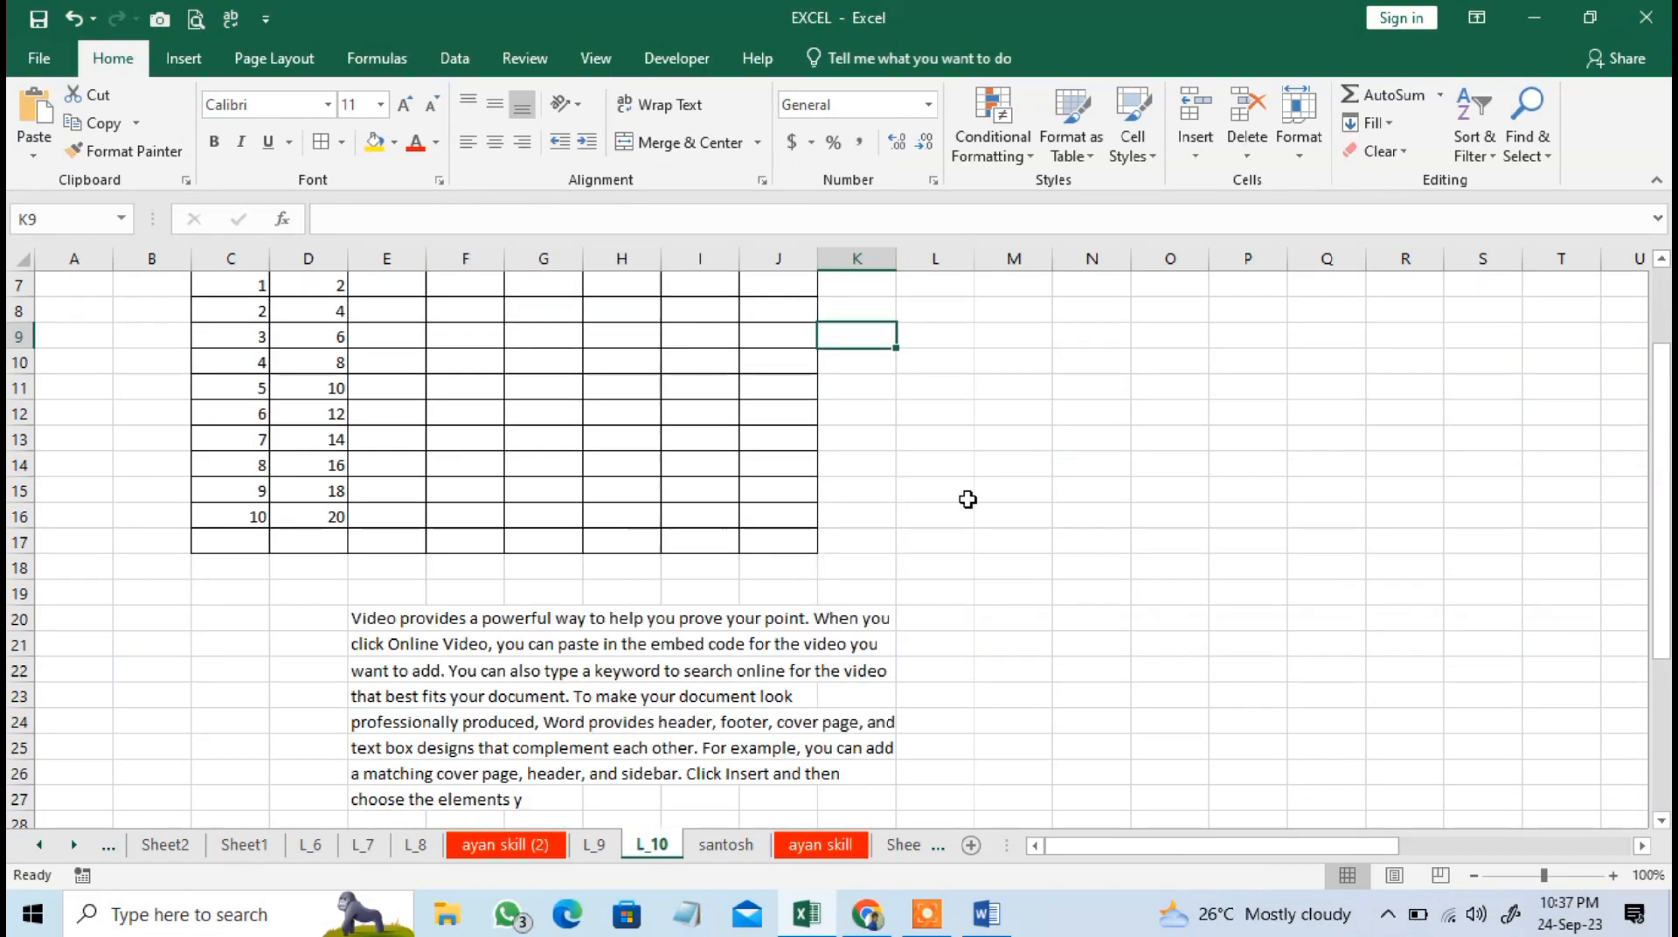
pyautogui.moveTo(407, 563); pyautogui.dragTo(773, 767)
pyautogui.moveTo(422, 546); pyautogui.dragTo(886, 741)
pyautogui.click(1371, 122)
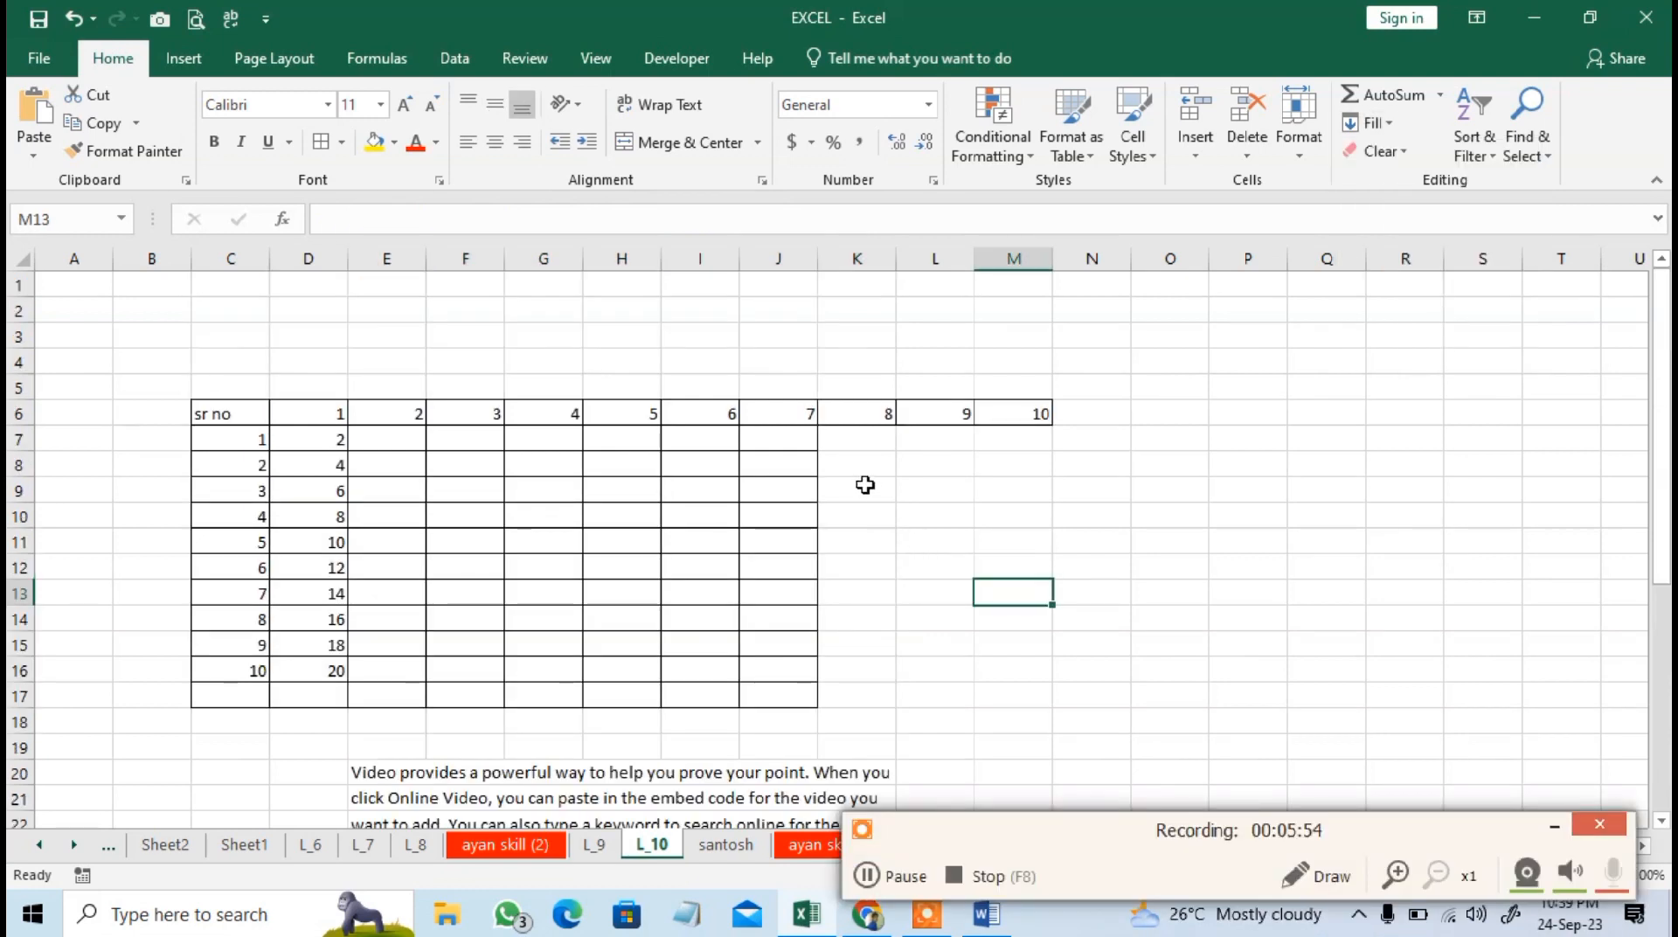
pyautogui.click(708, 413)
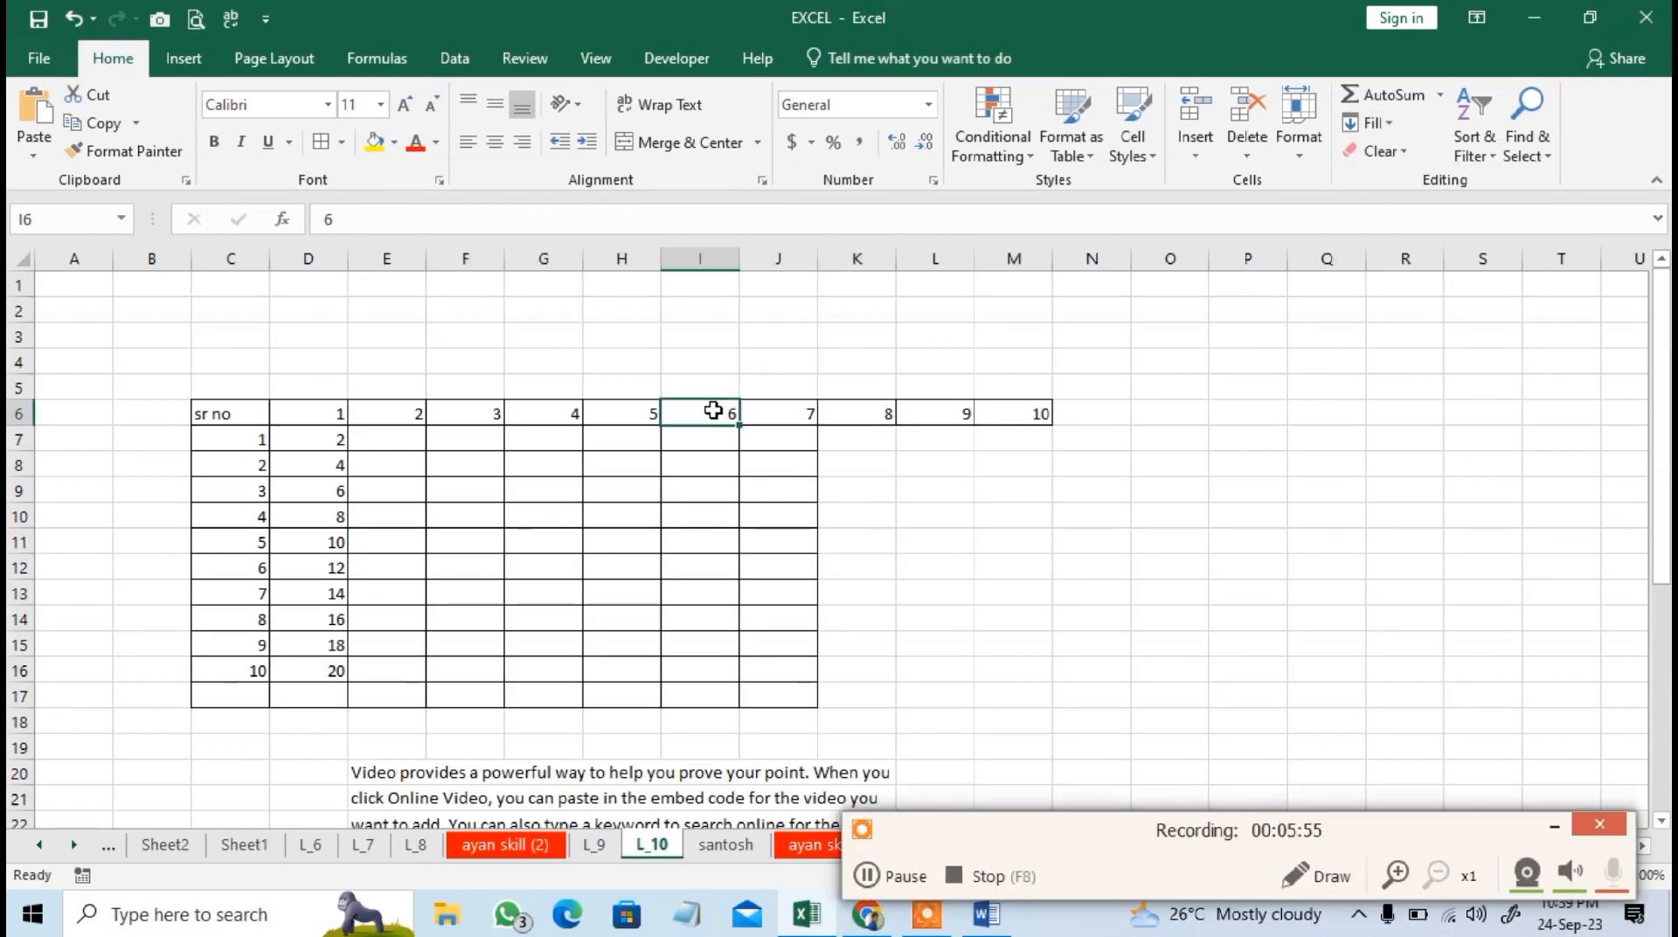
pyautogui.click(1369, 122)
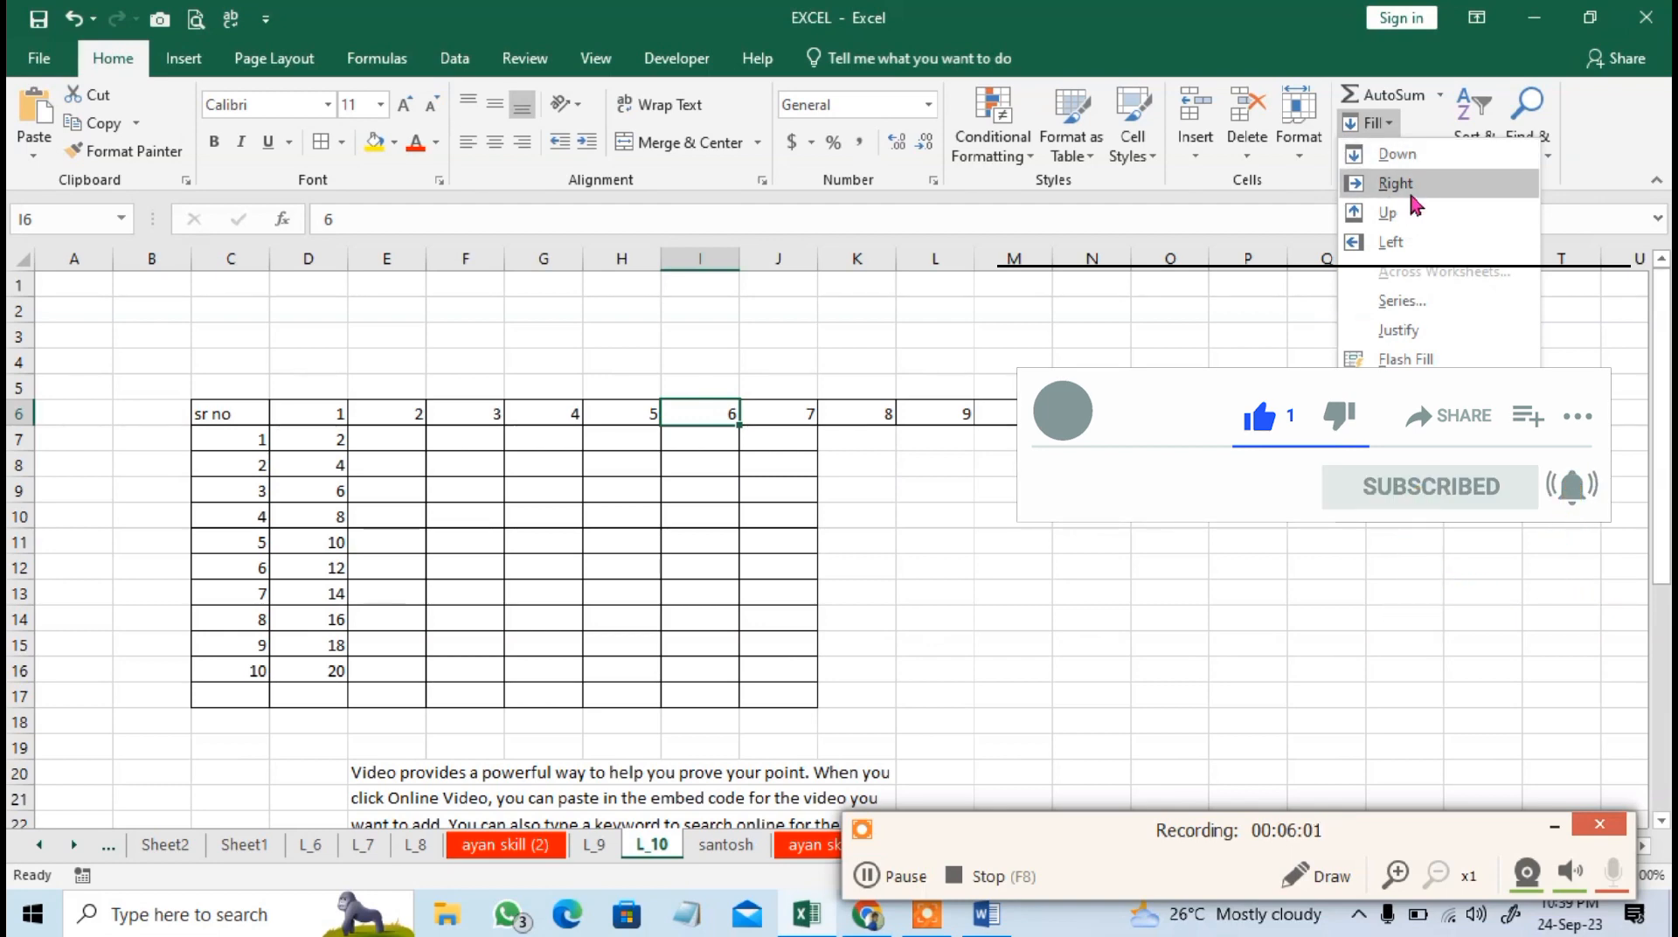
pyautogui.click(878, 482)
pyautogui.scroll(-2, 247, 579)
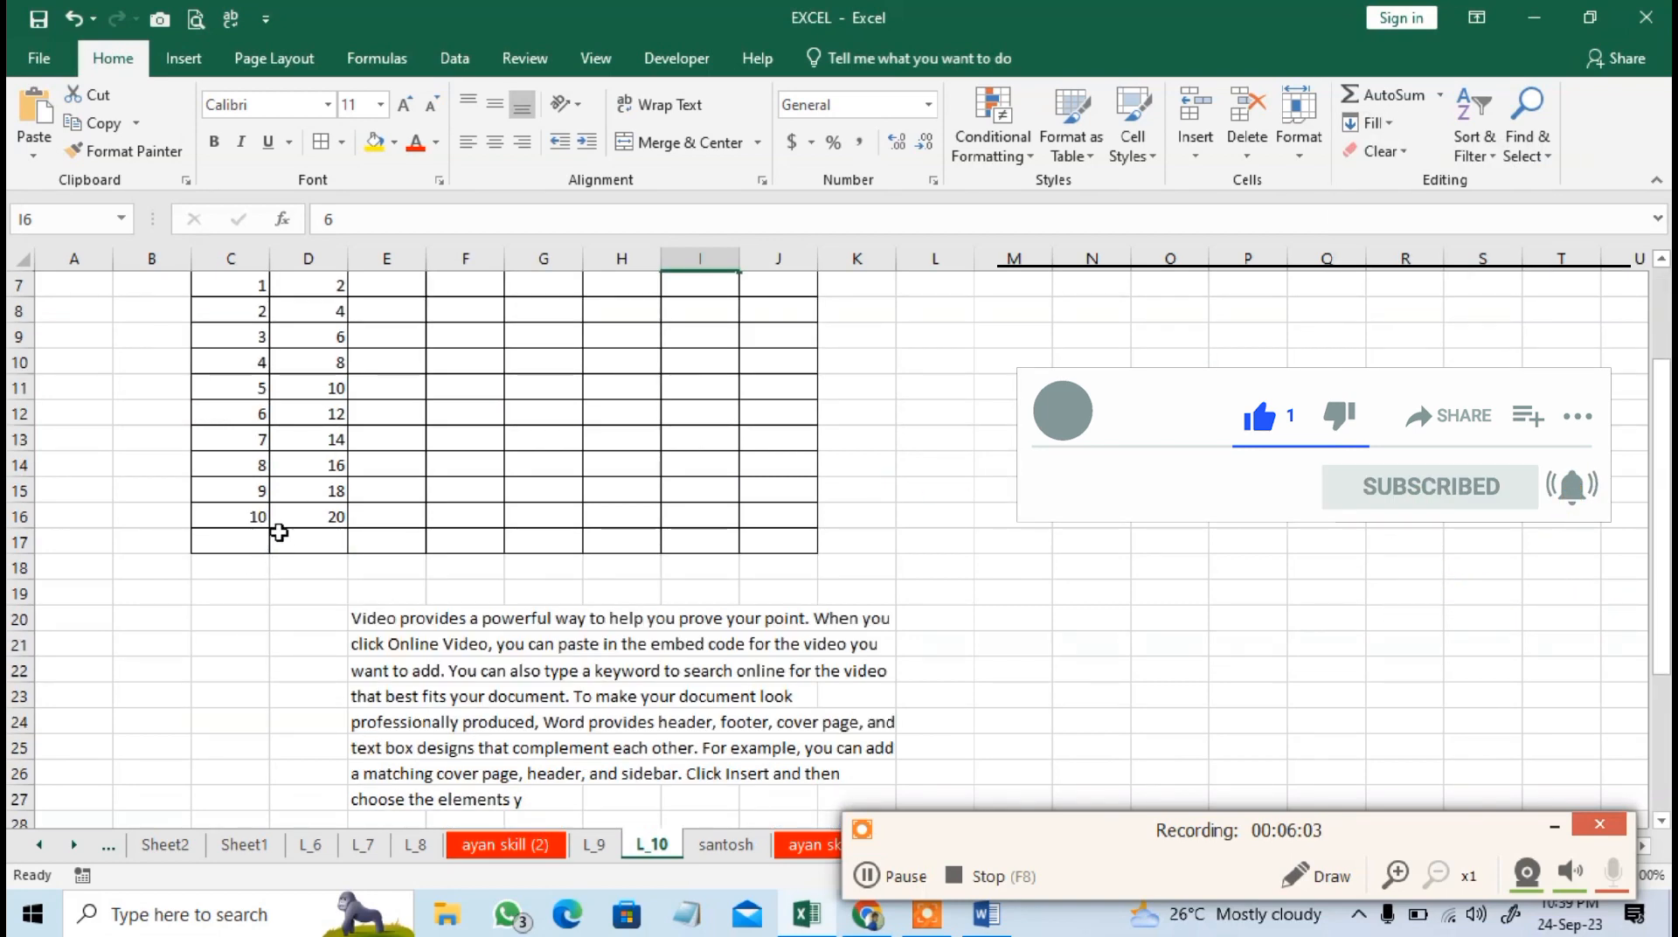
pyautogui.click(246, 542)
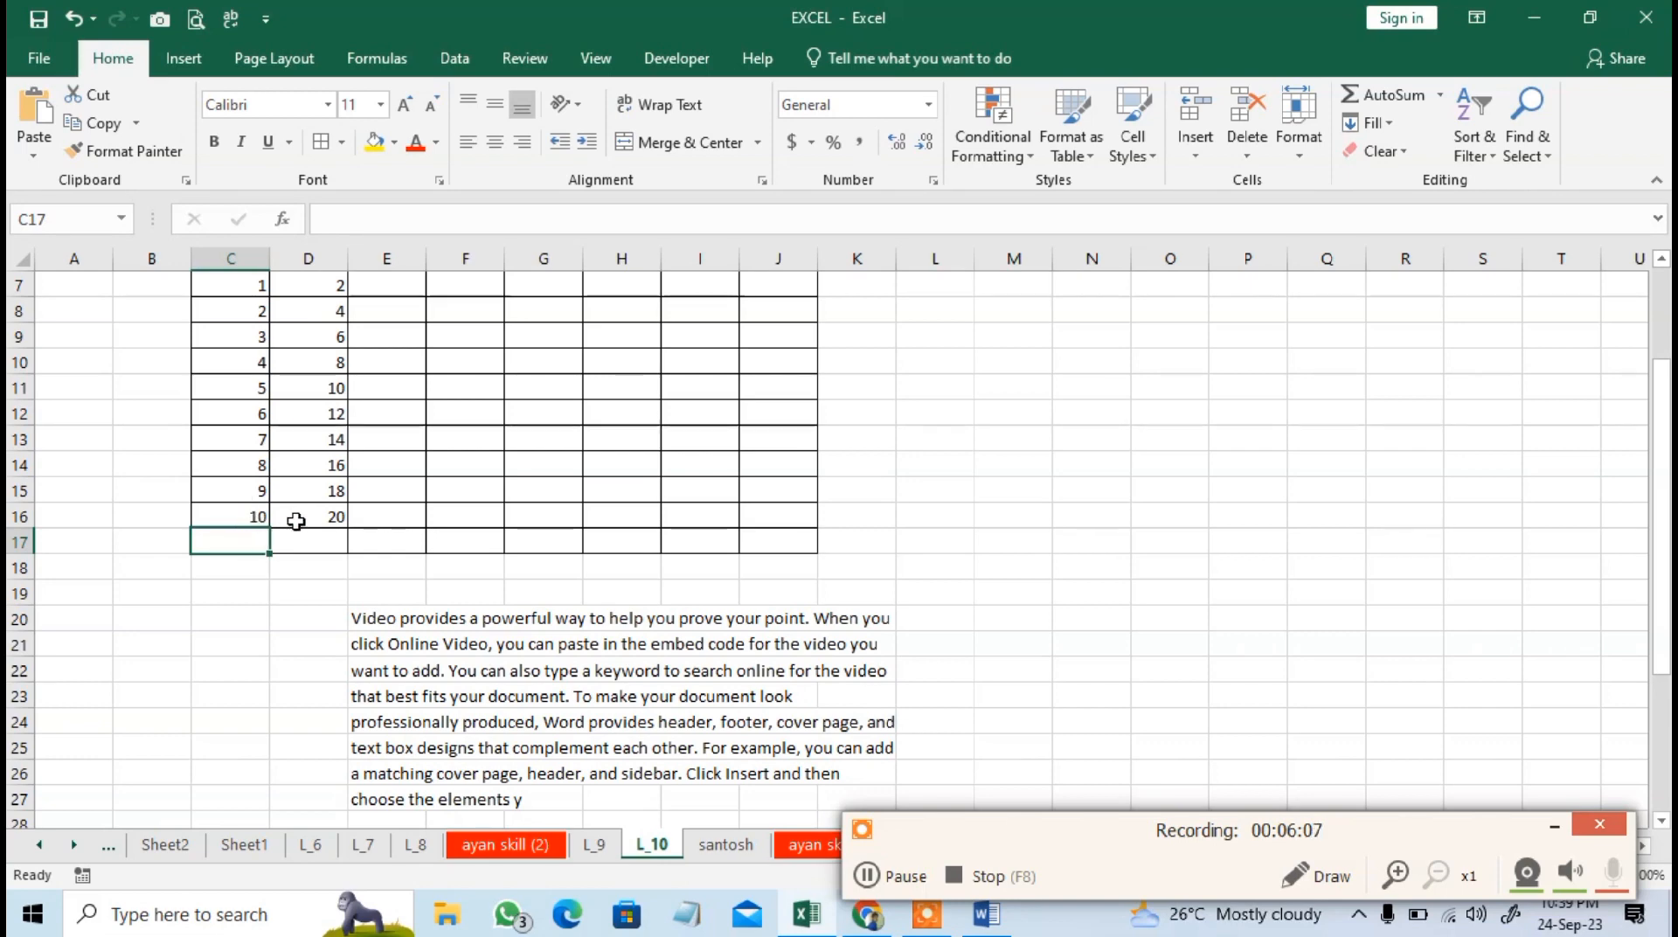
# Enter the formula =C7*D7 in cell E7 to multiply the first row's two values.
pyautogui.scroll(1, 364, 444)
pyautogui.click(393, 368)
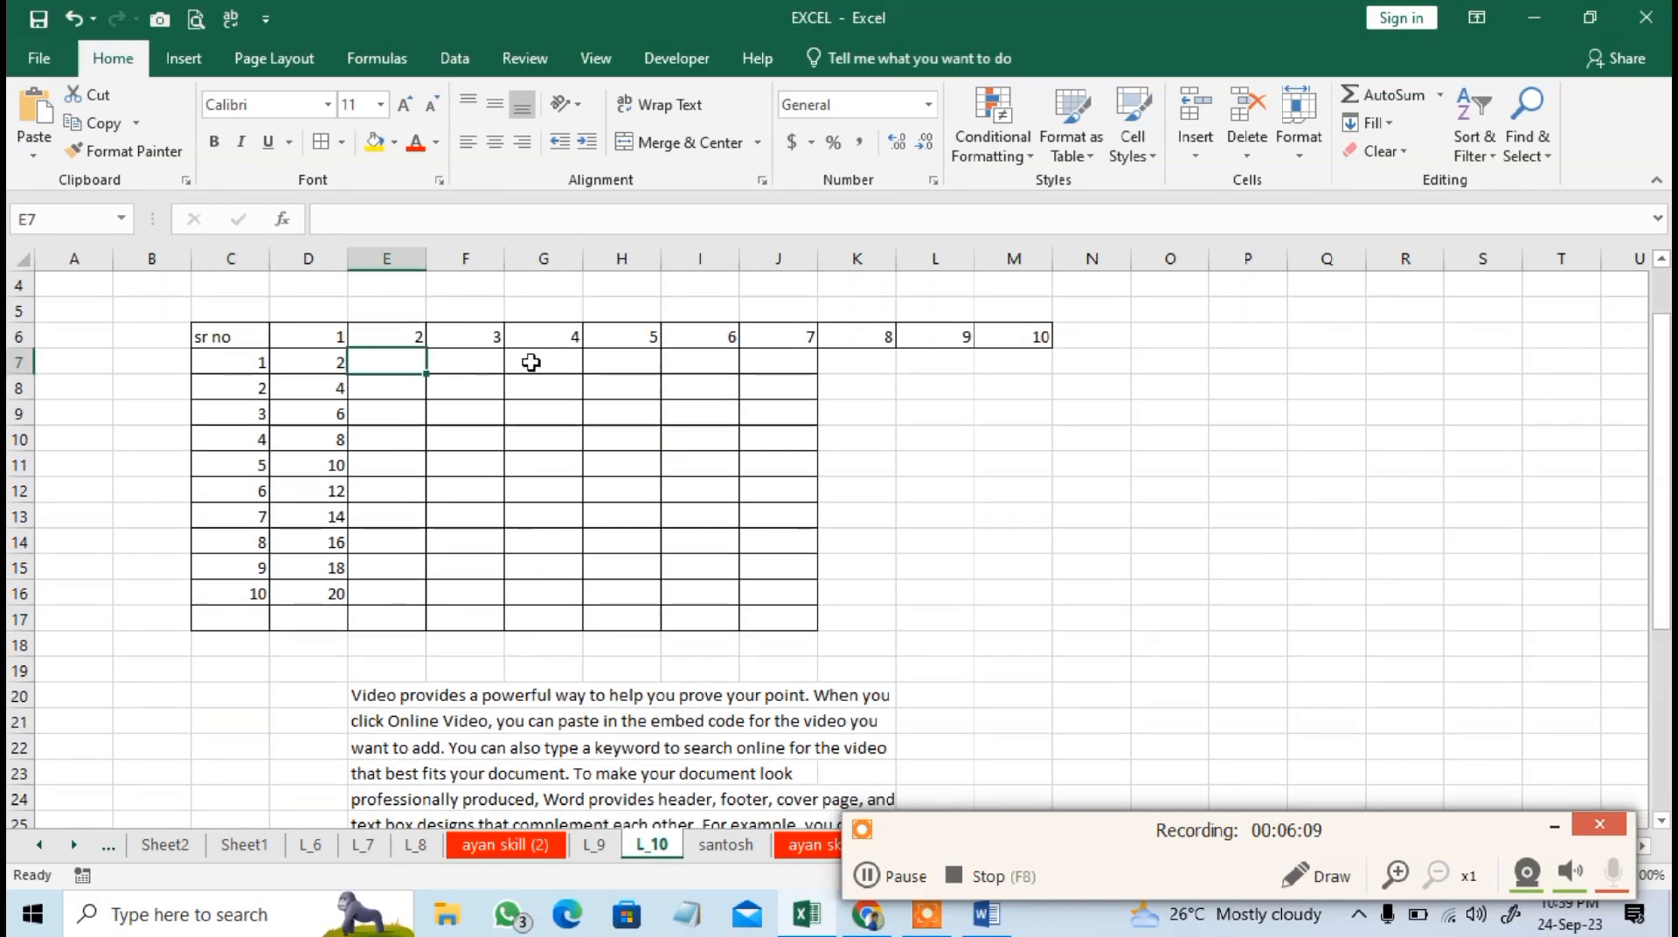
pyautogui.write('=')
pyautogui.press('Down')
pyautogui.press('Down')
pyautogui.press('Down')
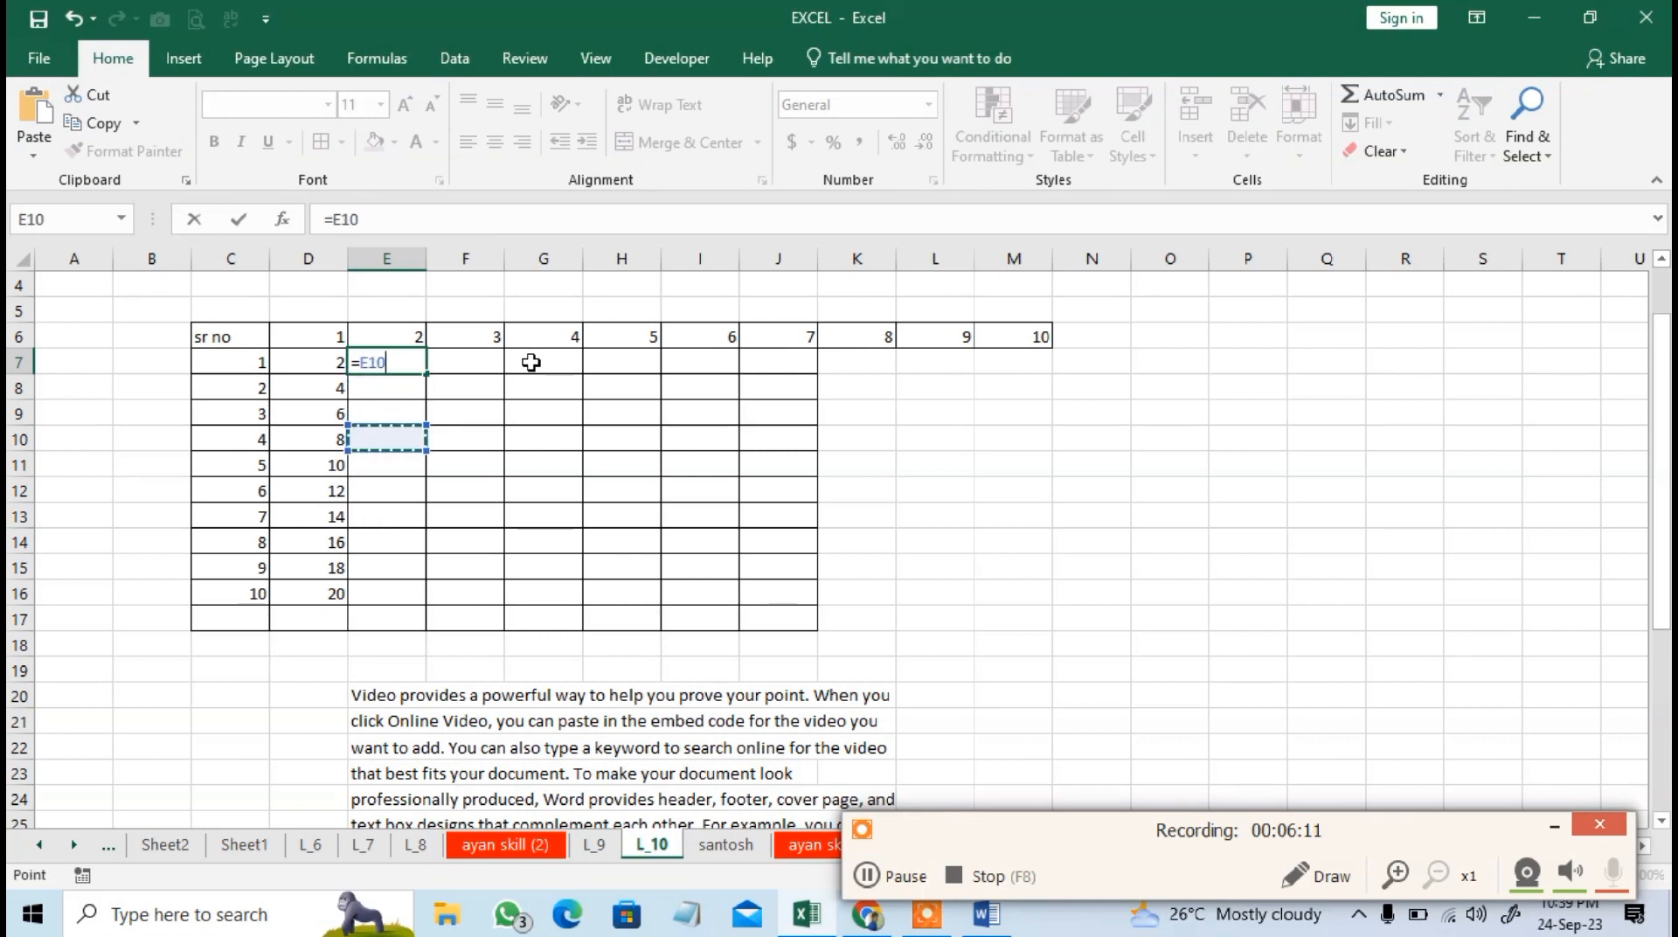
pyautogui.press('Left')
pyautogui.press('Left')
pyautogui.press('Left')
pyautogui.press('Up')
pyautogui.press('Up')
pyautogui.press('Right')
pyautogui.press('Up')
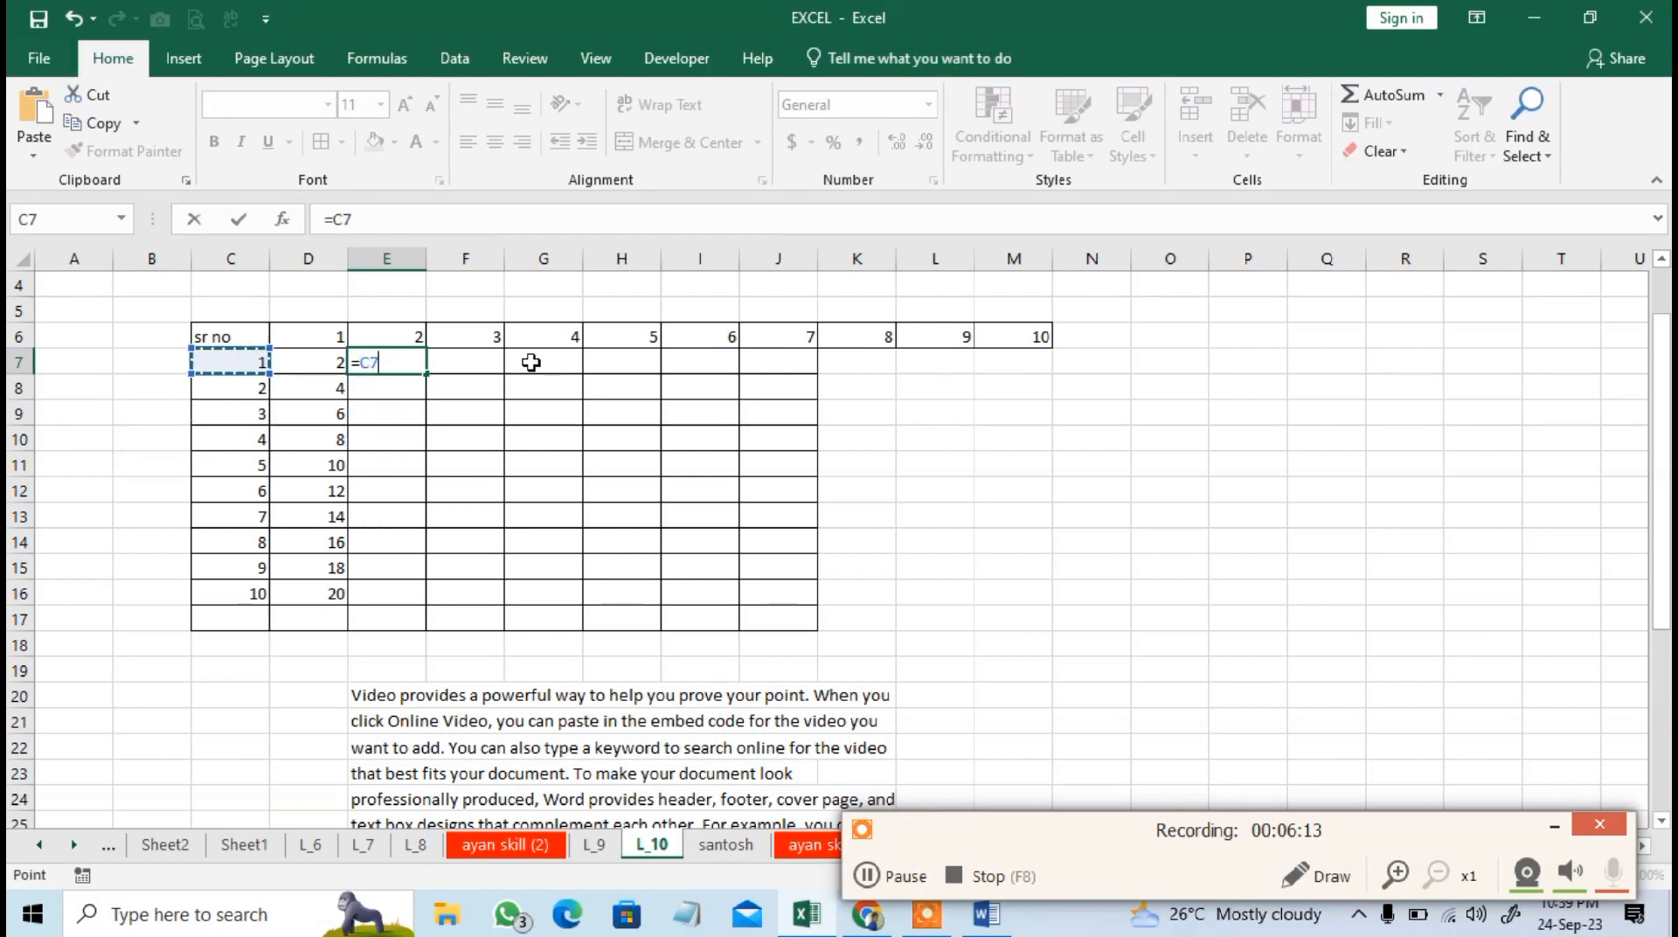
pyautogui.write('*')
pyautogui.press('Left')
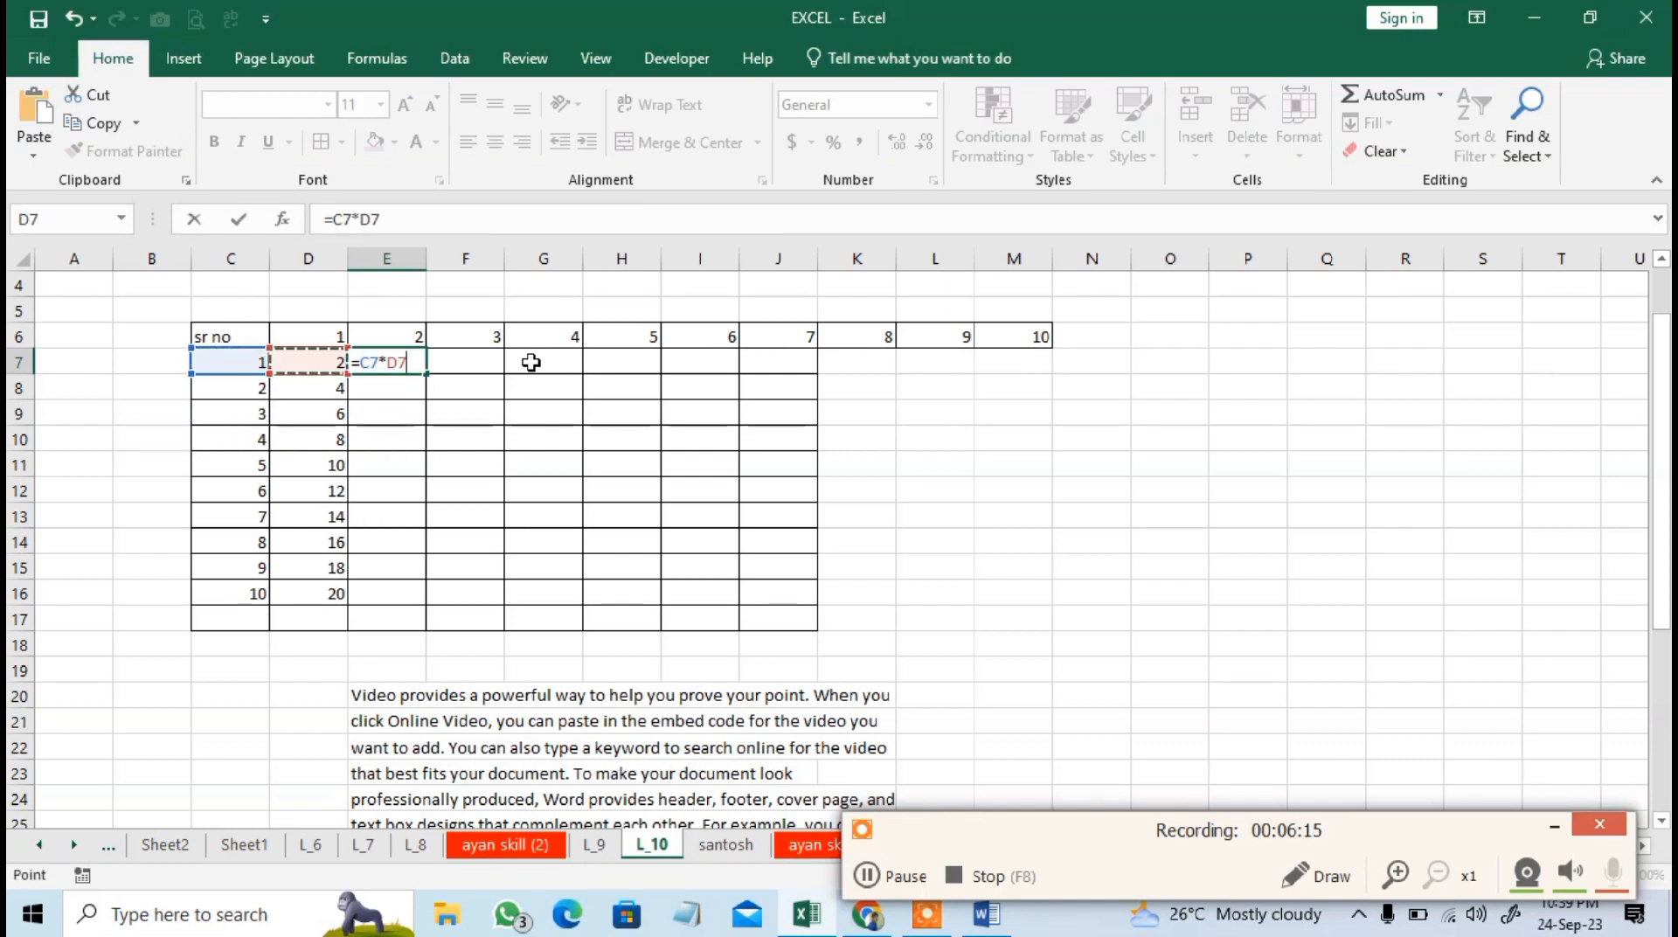
pyautogui.press('Return')
# Fill the multiplication formula down from E7 through E16.
pyautogui.moveTo(417, 365); pyautogui.dragTo(396, 603)
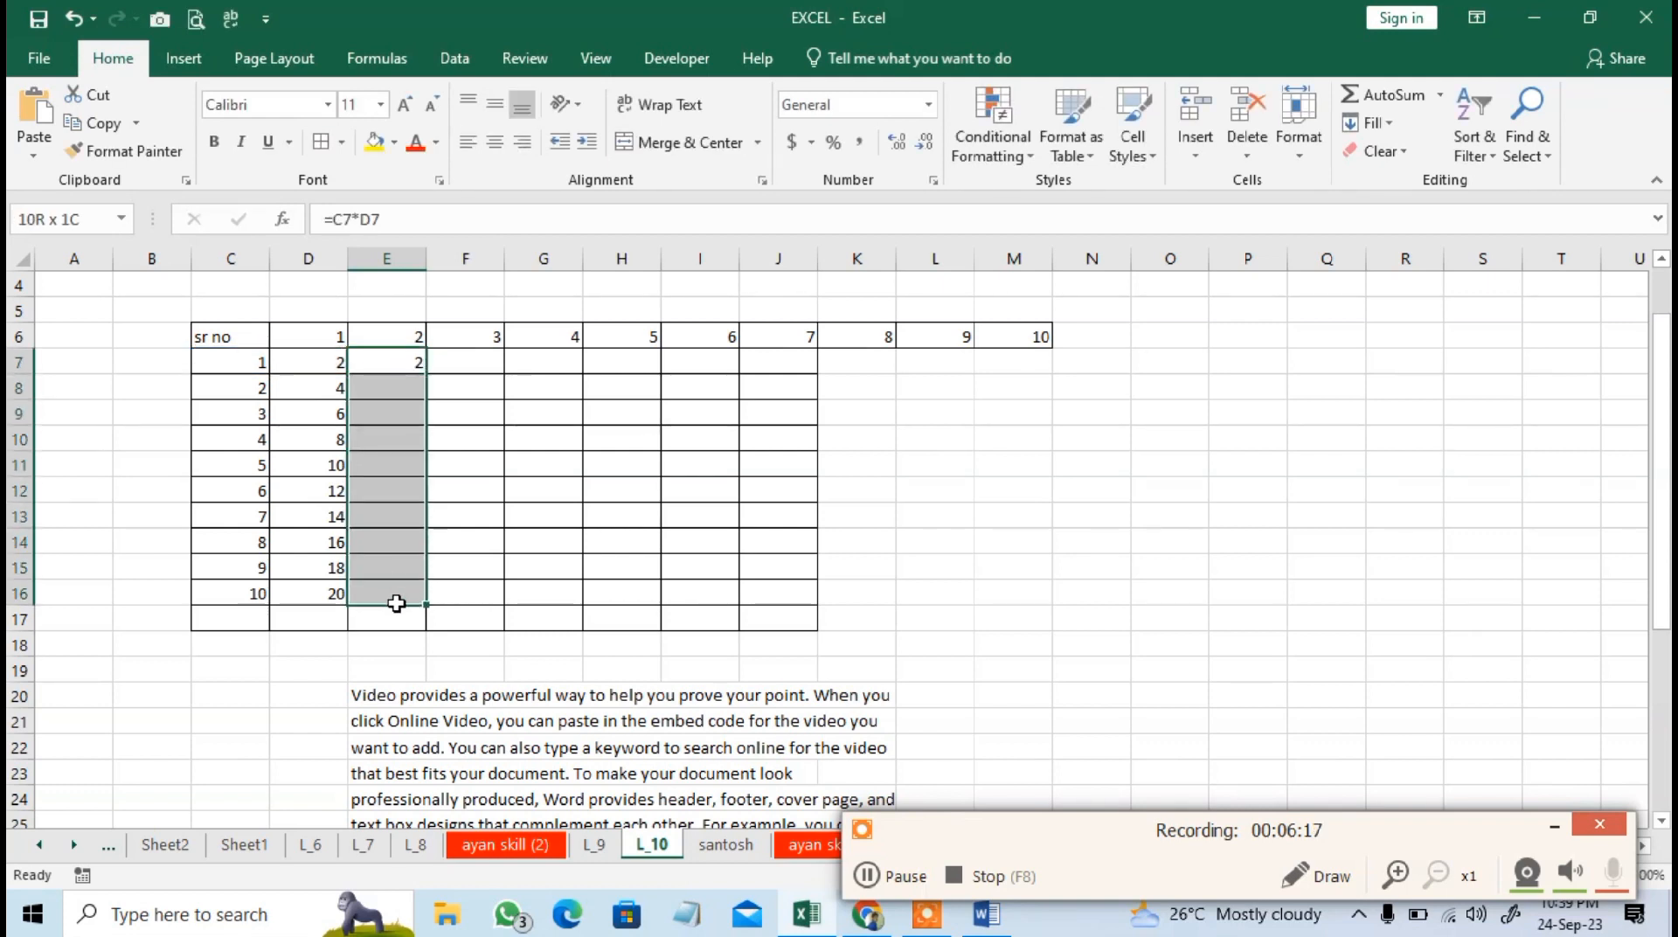
pyautogui.click(1371, 123)
pyautogui.click(1397, 155)
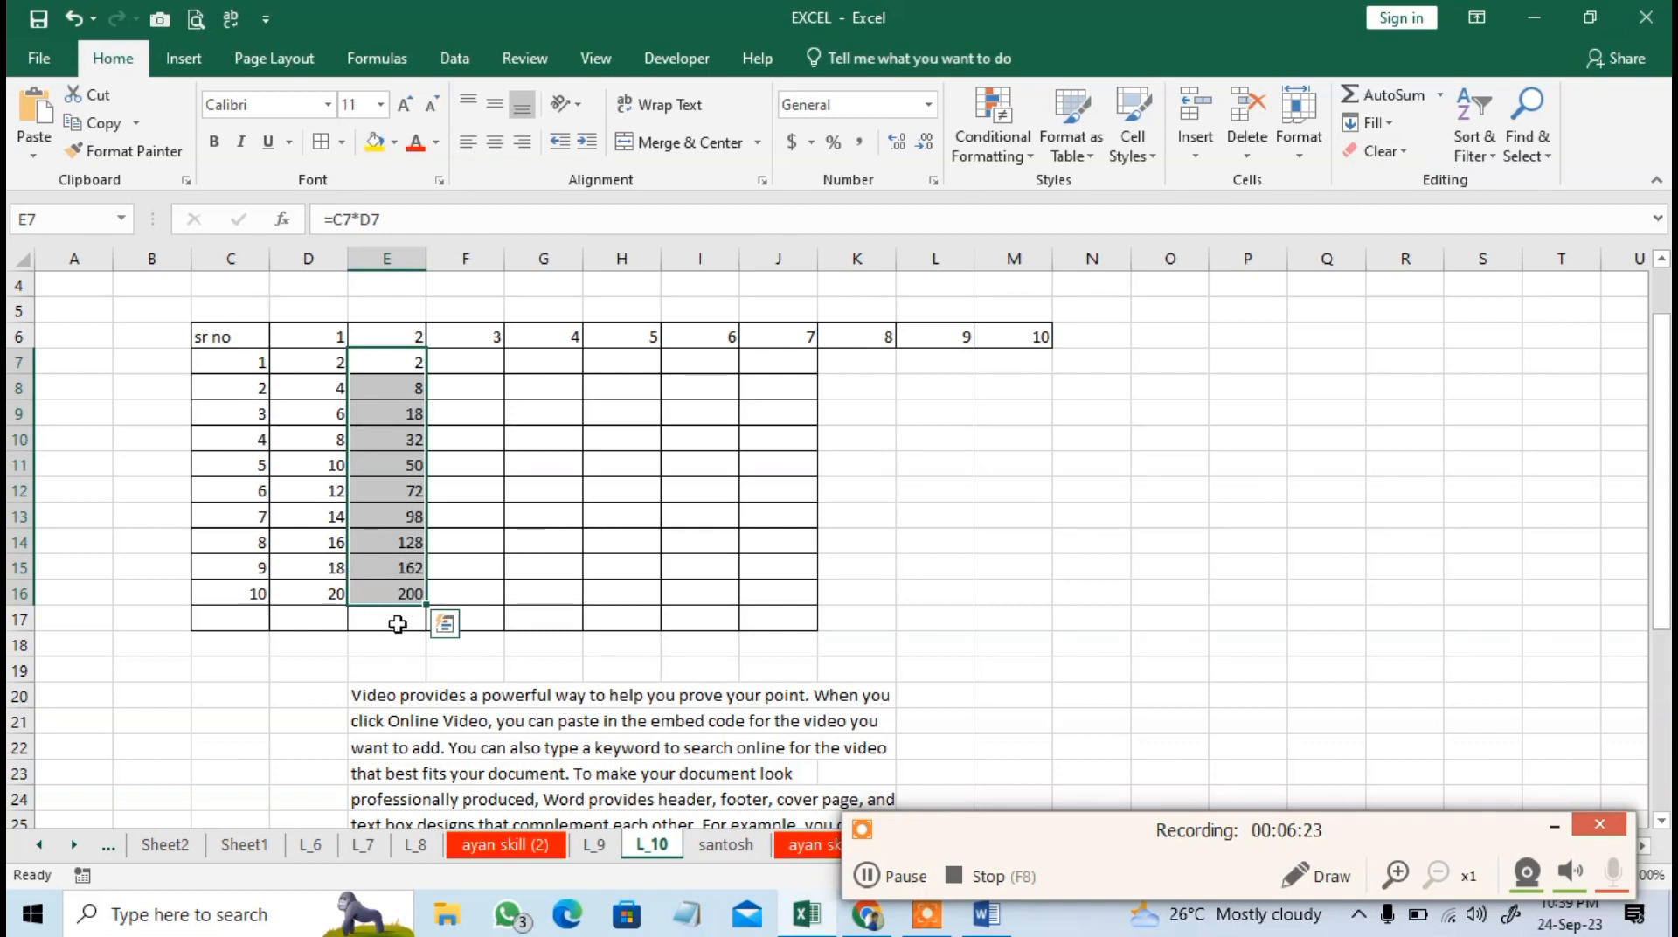
# Enter the formula =SUM(C7:C16) in cell C17 to total the sr no column.
pyautogui.click(228, 617)
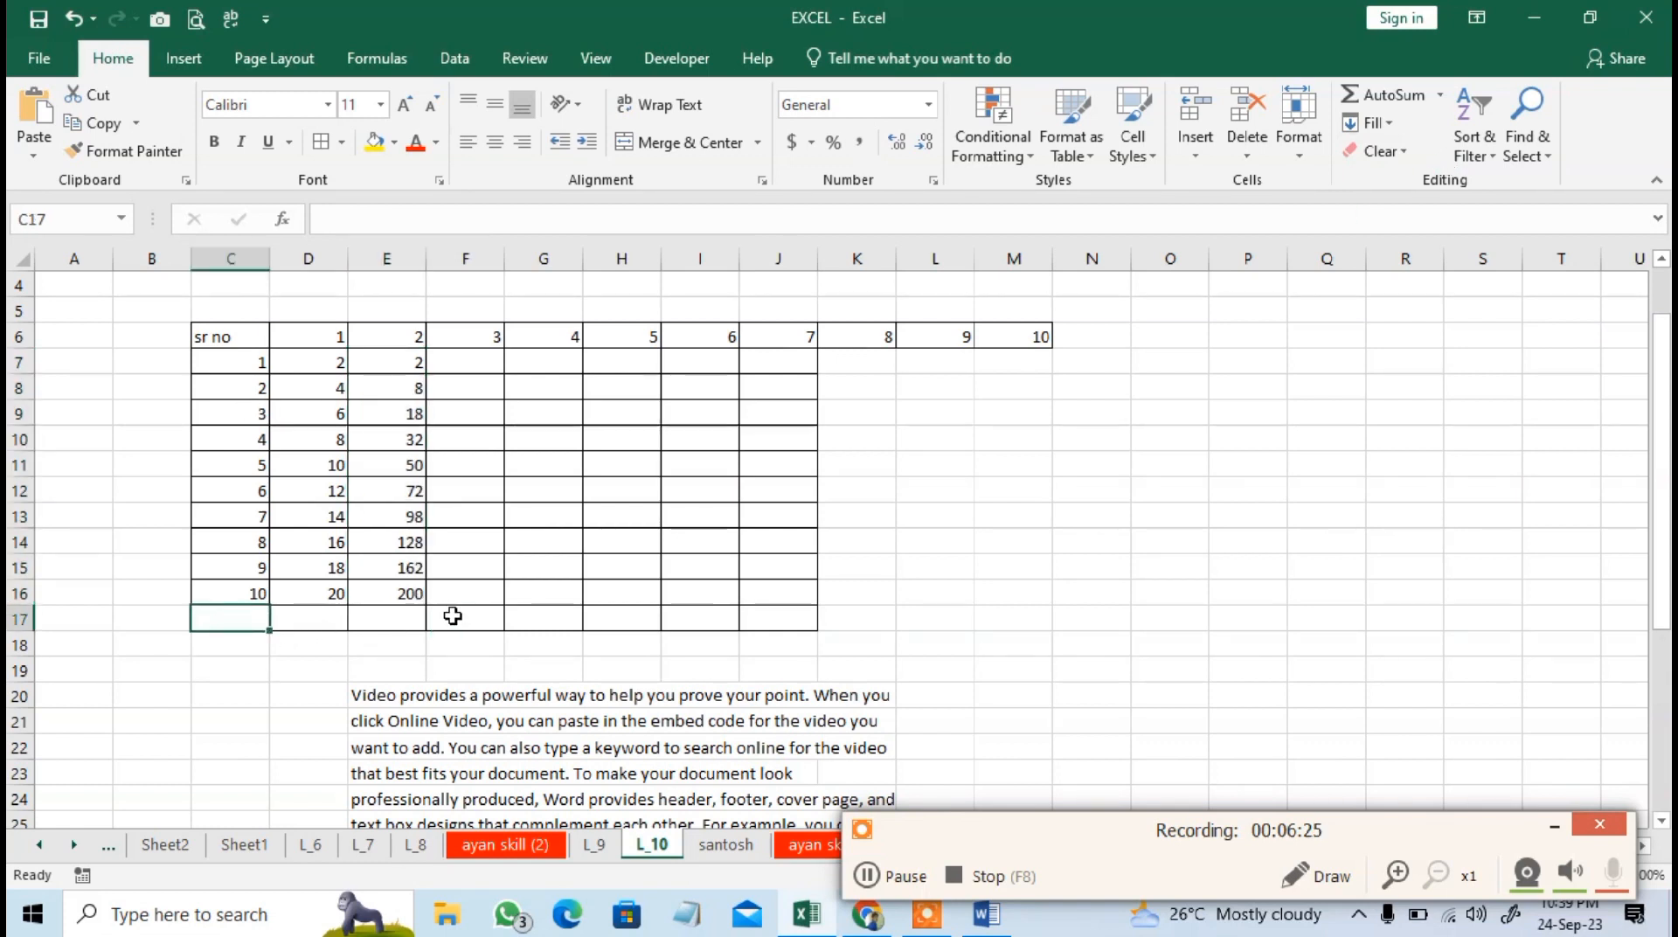
pyautogui.write('=sum')
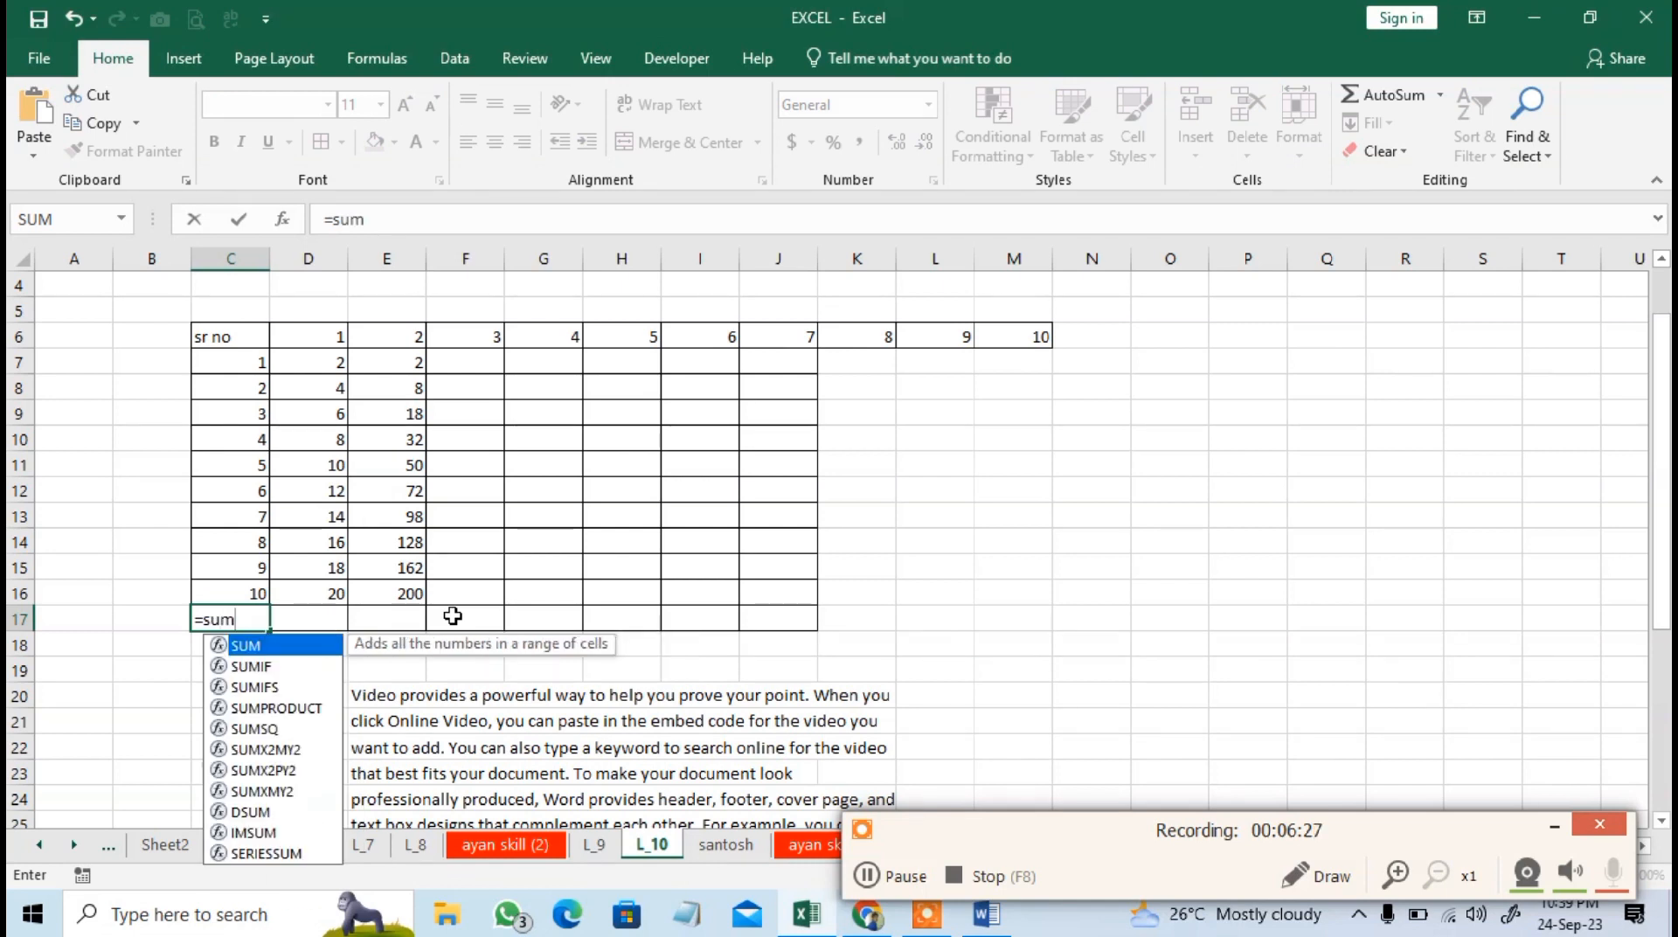
pyautogui.press('Tab')
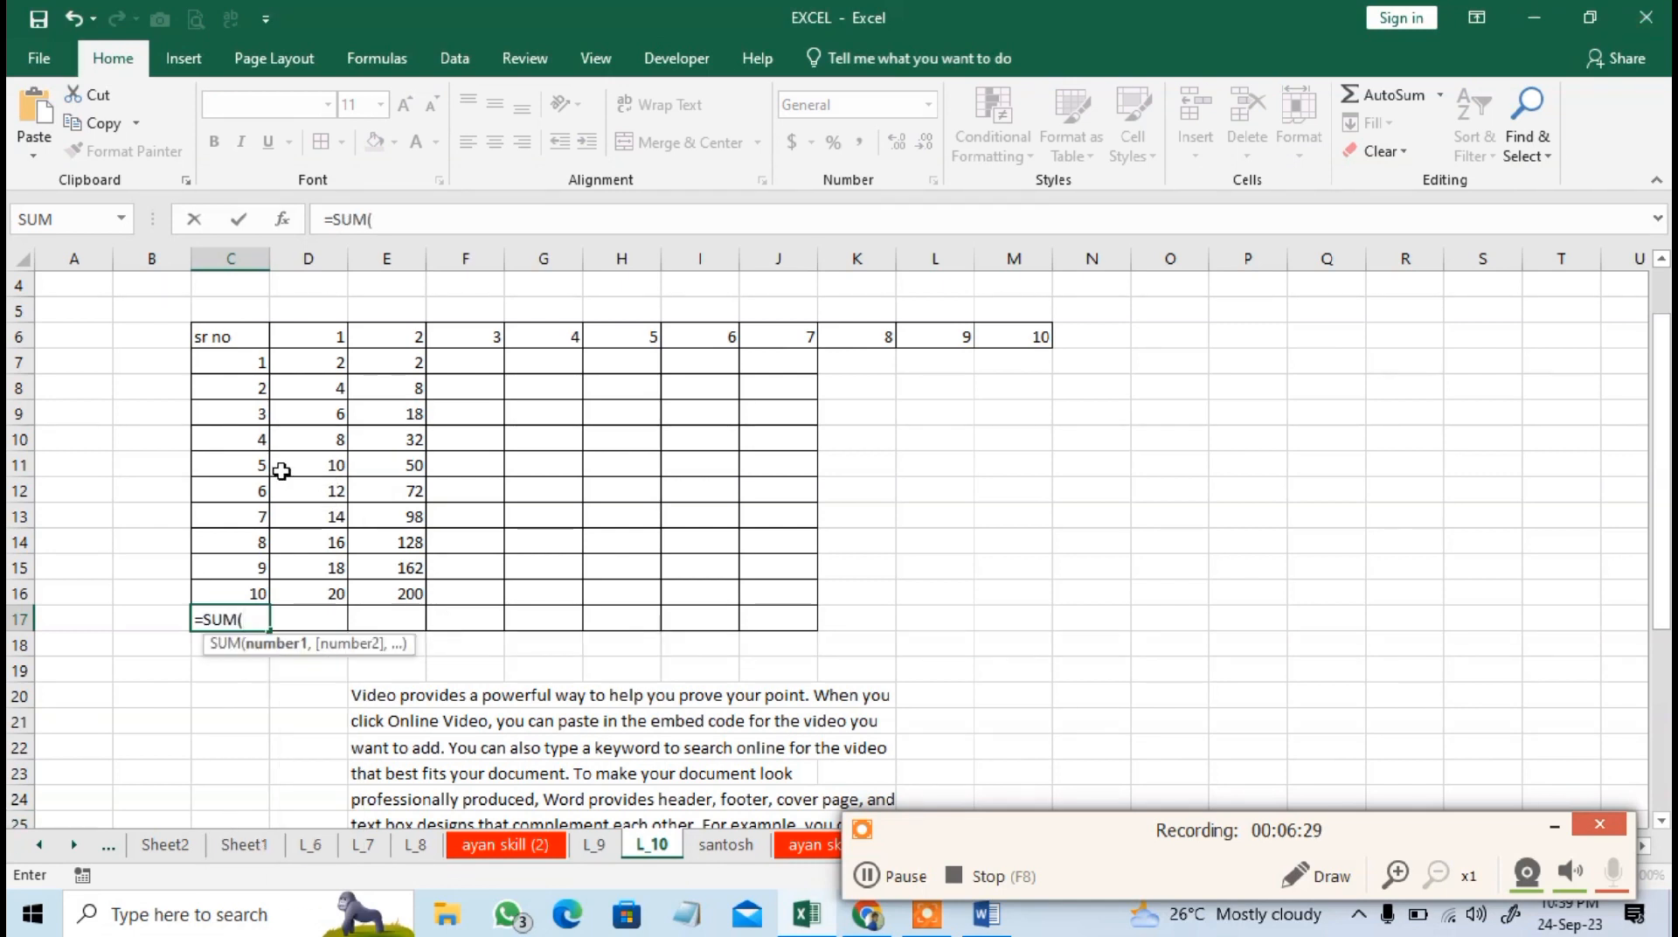
pyautogui.moveTo(251, 374); pyautogui.dragTo(256, 586)
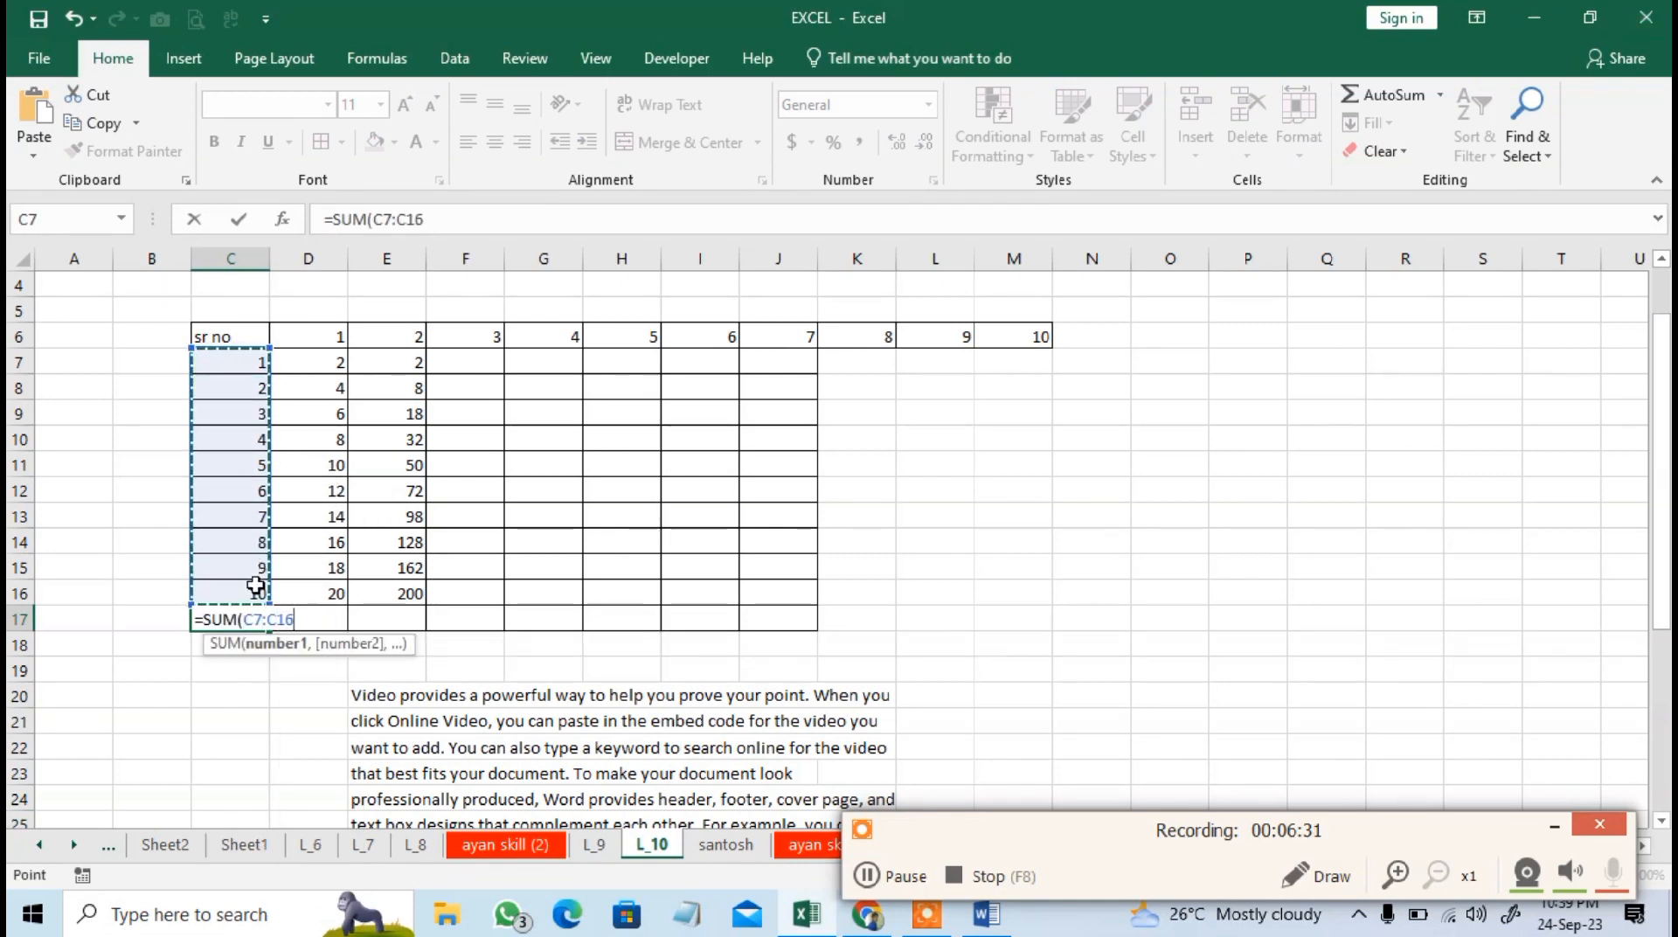
pyautogui.write(')')
pyautogui.press('Return')
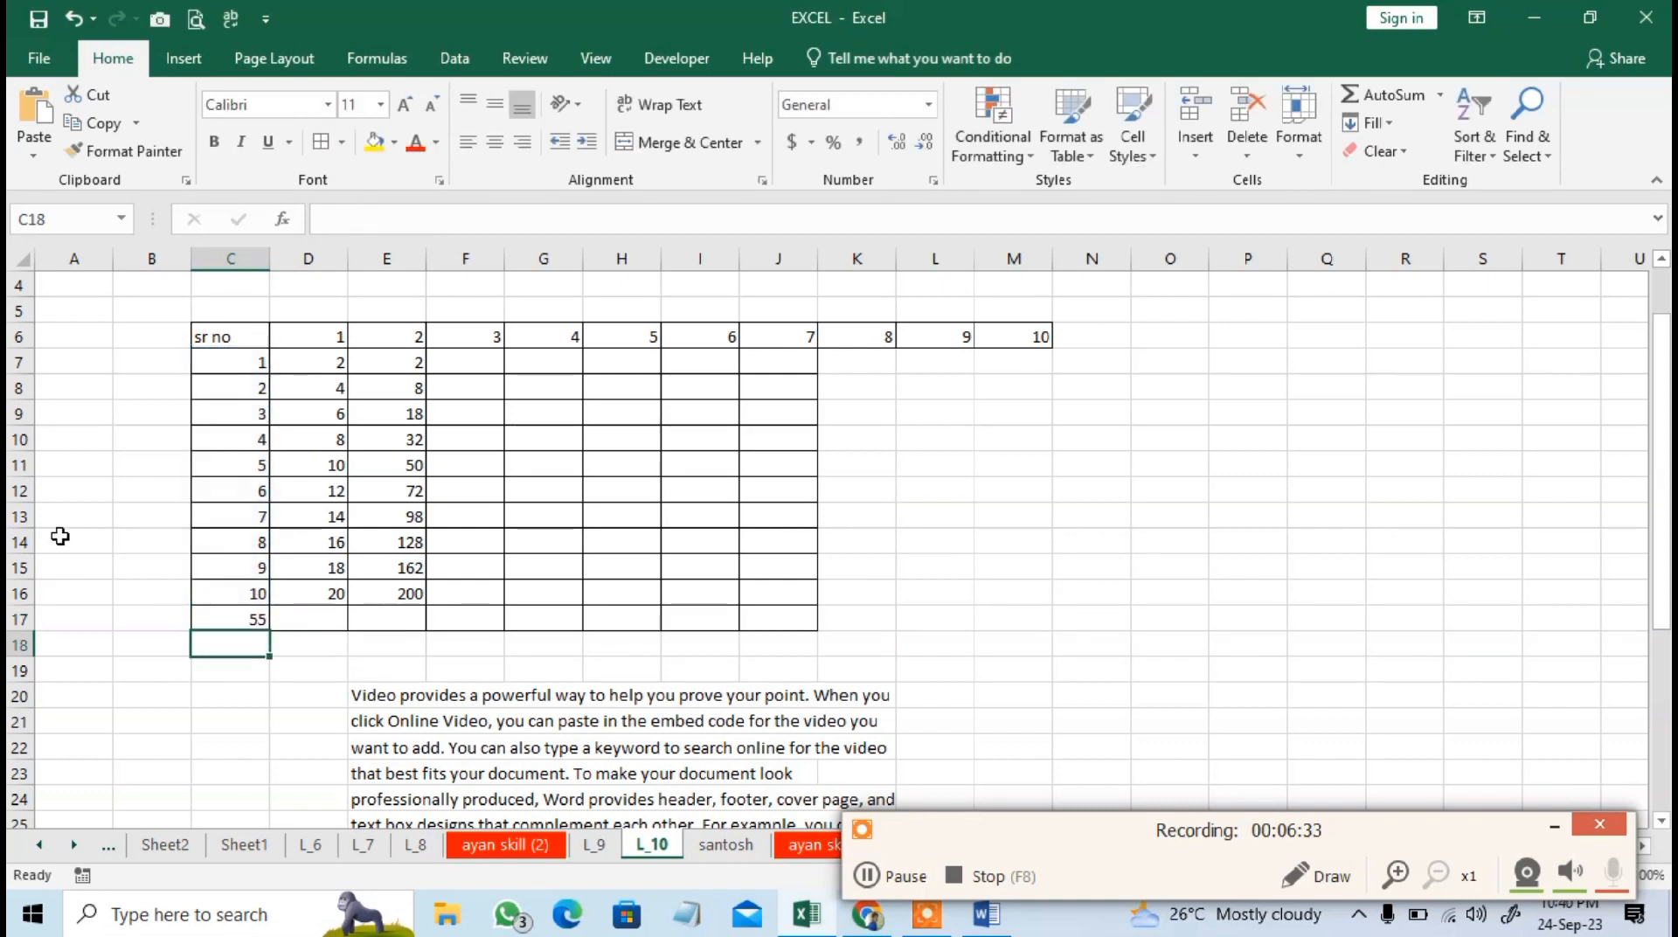
# Fill the SUM formula in C17 to the right across D17:E17.
pyautogui.moveTo(261, 618); pyautogui.dragTo(389, 614)
pyautogui.click(1370, 123)
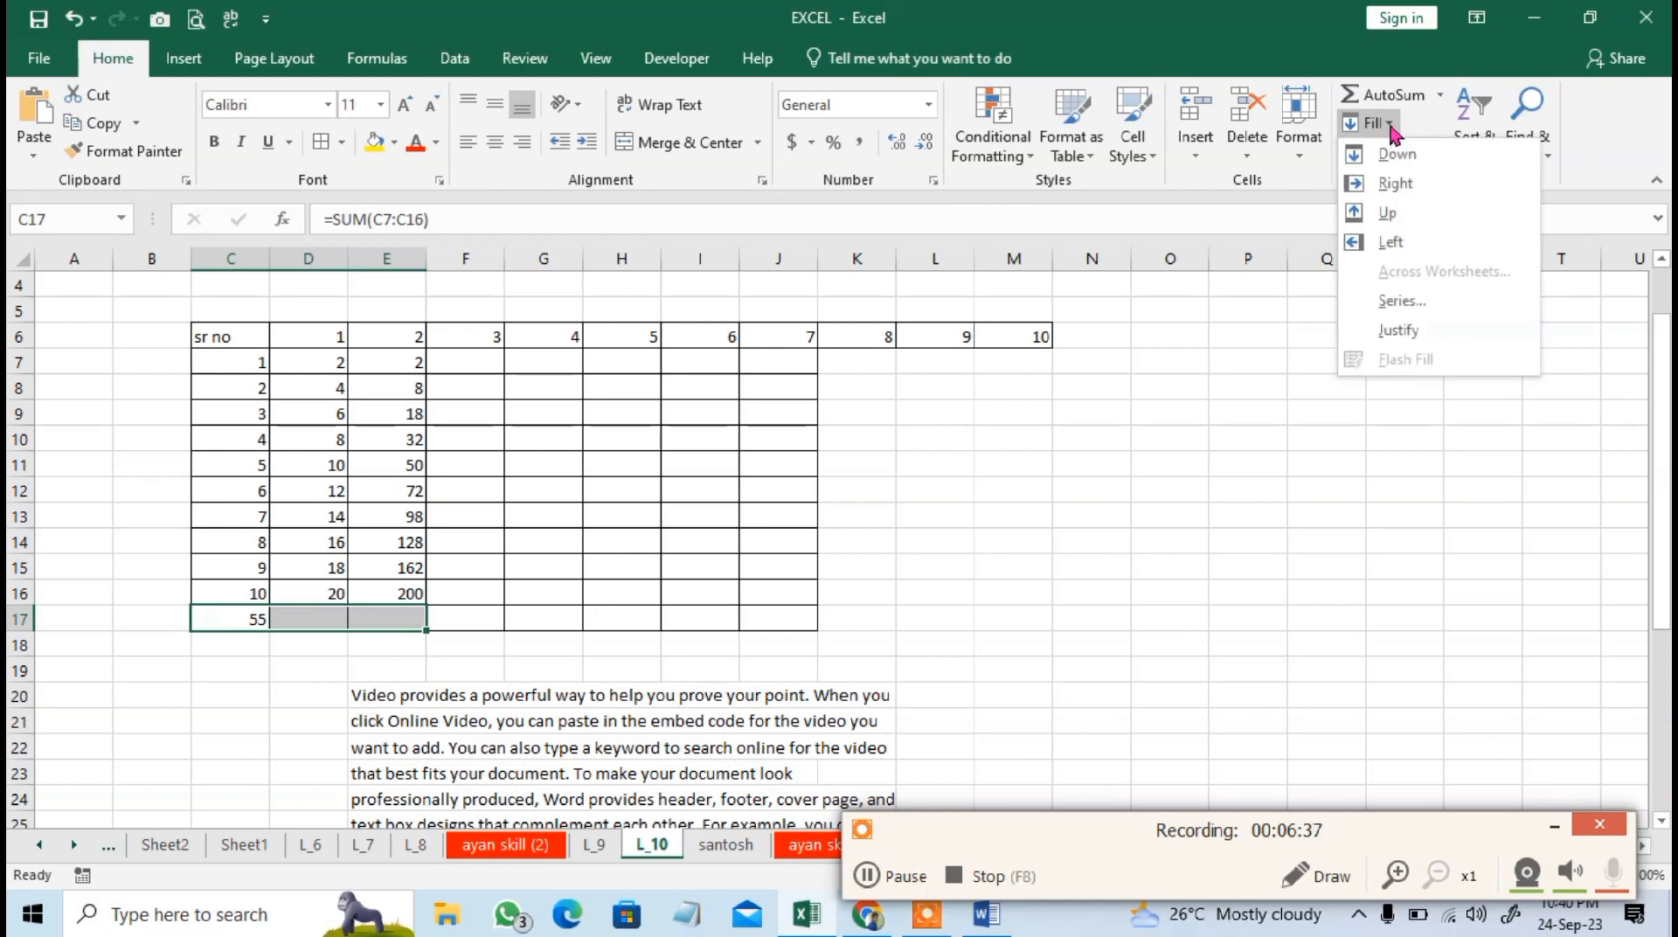
pyautogui.click(1397, 184)
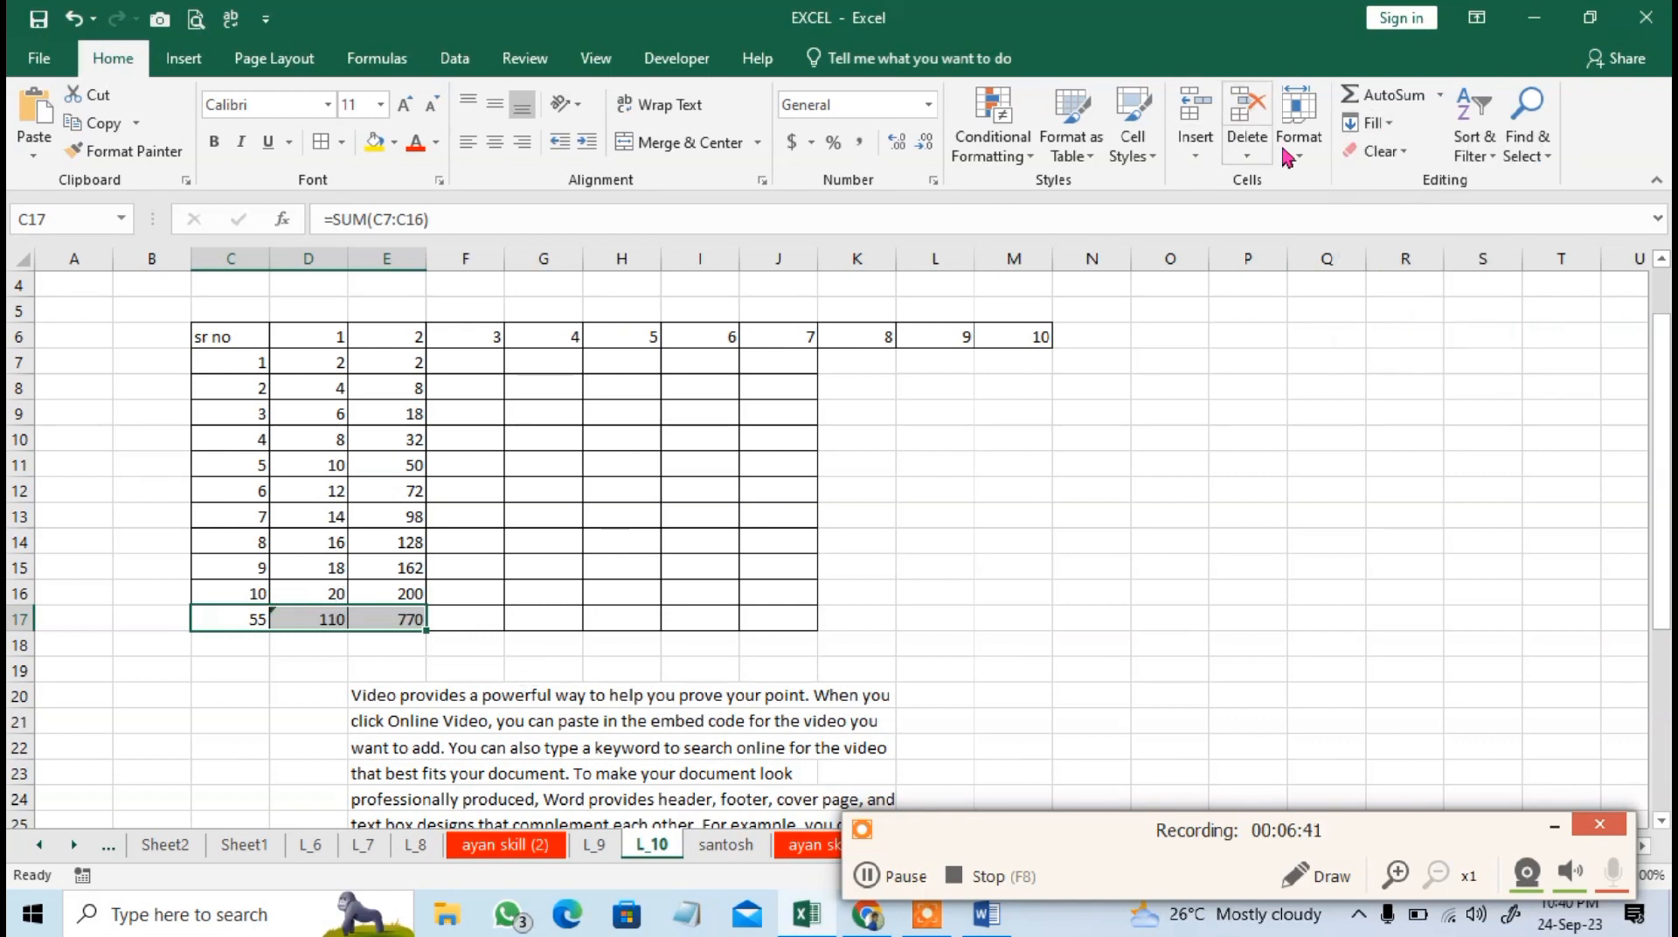
pyautogui.click(550, 542)
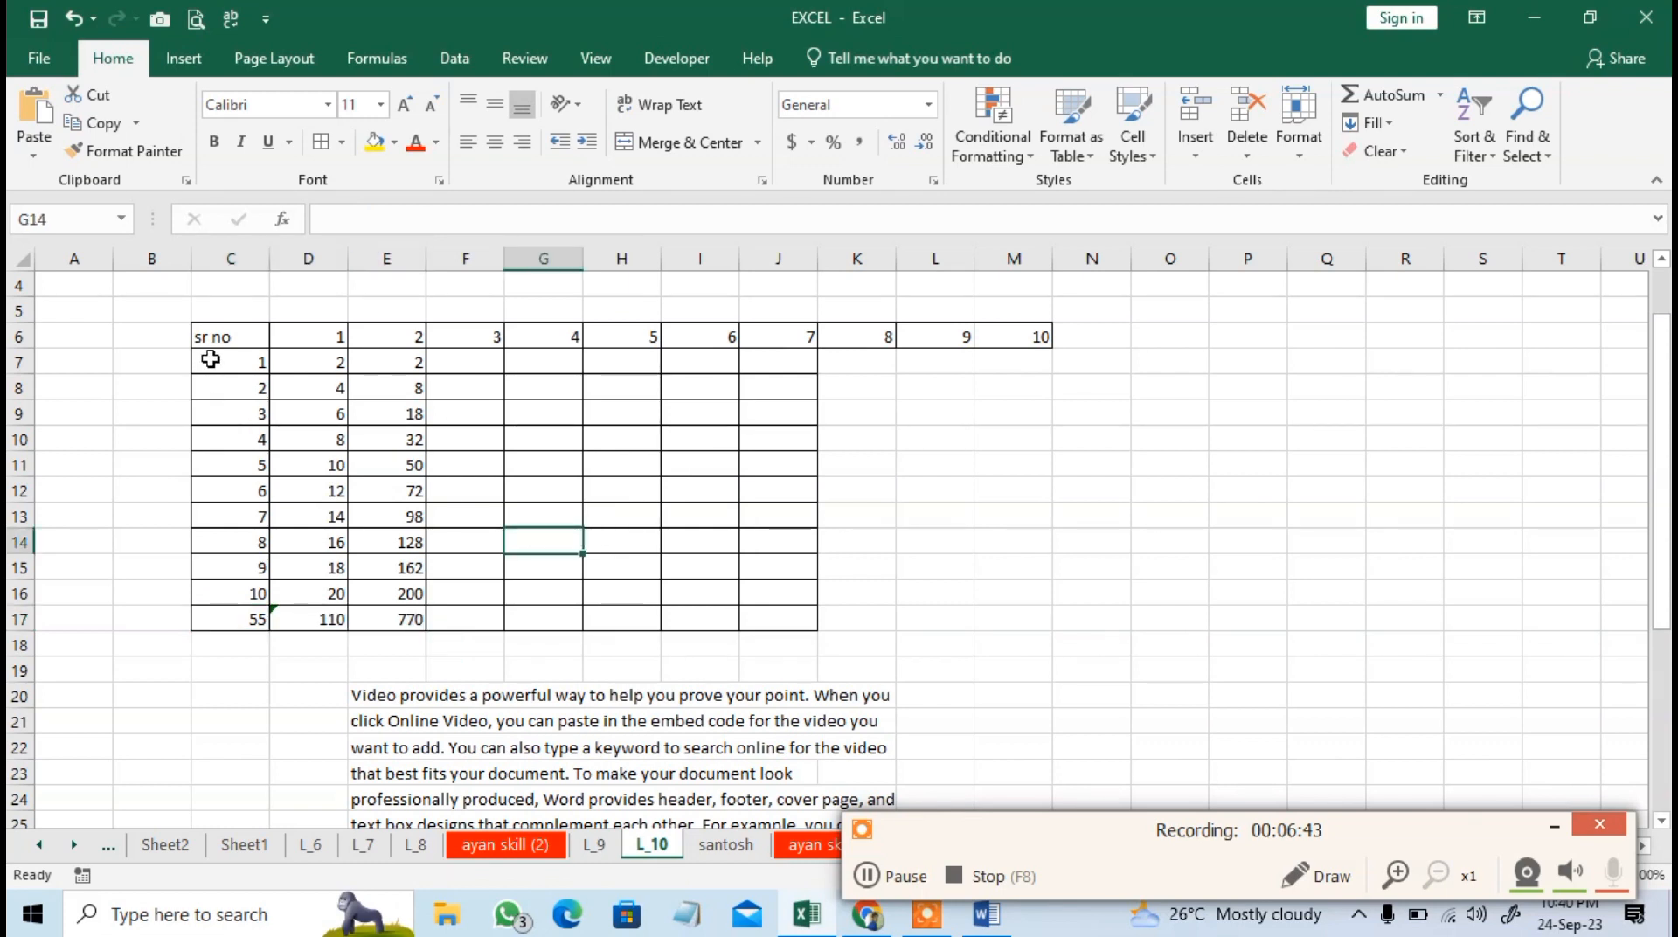
# Inspect the column total formula in E17 and the multiplication formula in E7.
pyautogui.moveTo(210, 360); pyautogui.dragTo(411, 620)
pyautogui.click(377, 619)
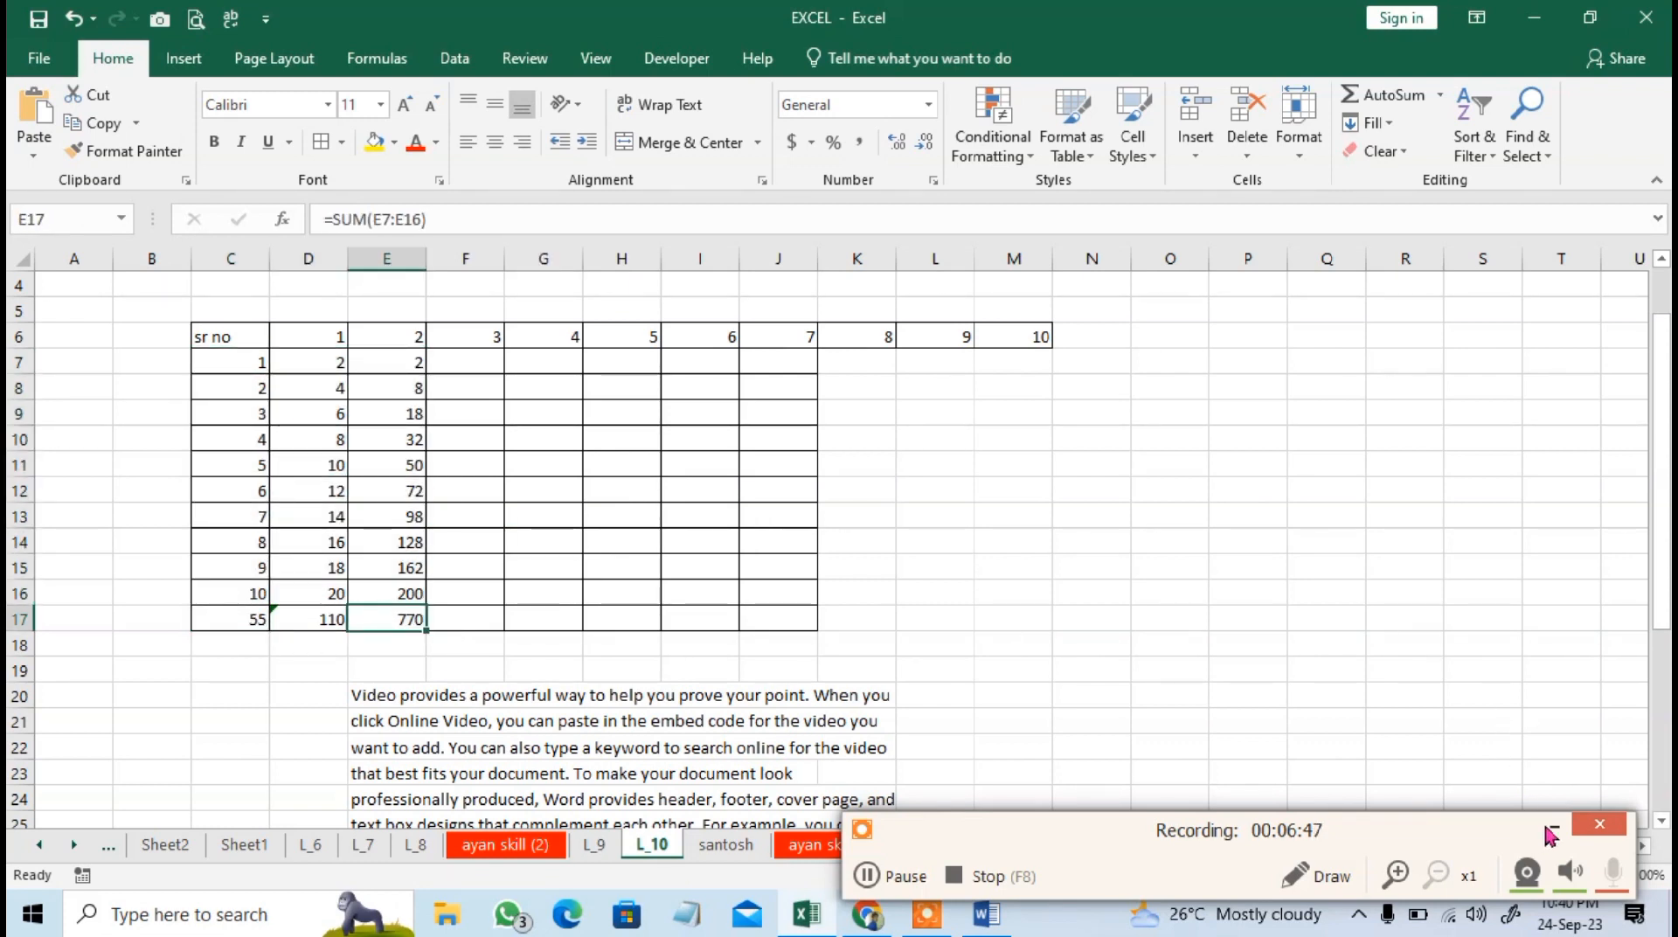
pyautogui.click(494, 546)
pyautogui.click(399, 362)
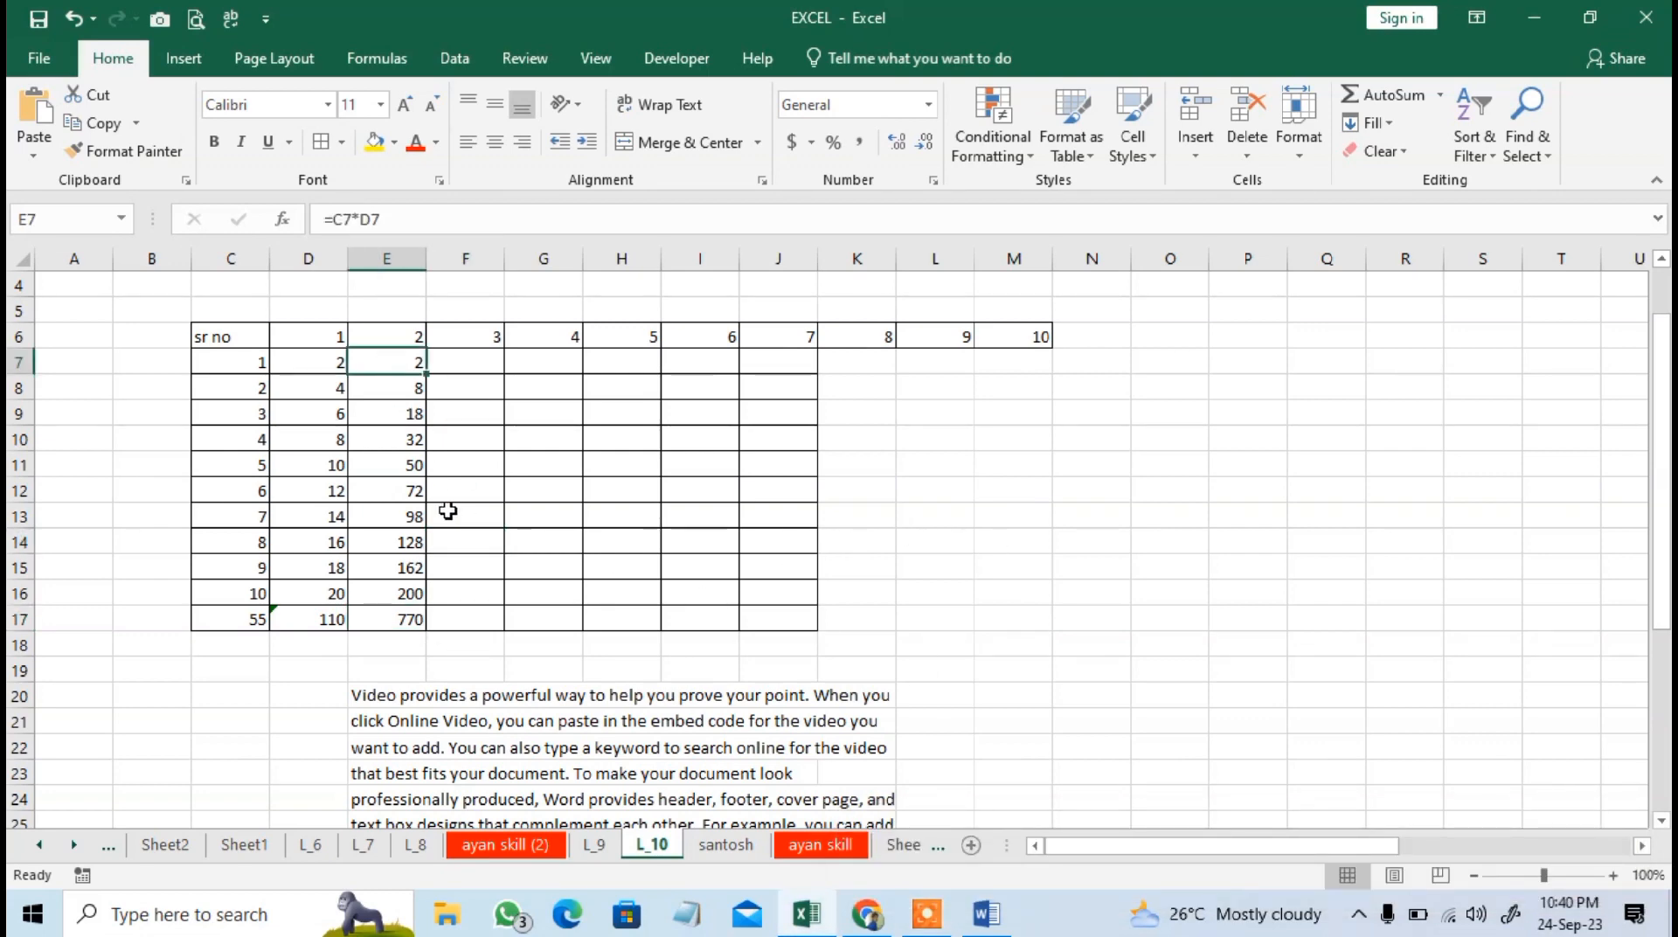
pyautogui.scroll(-1, 645, 525)
pyautogui.scroll(2, 645, 524)
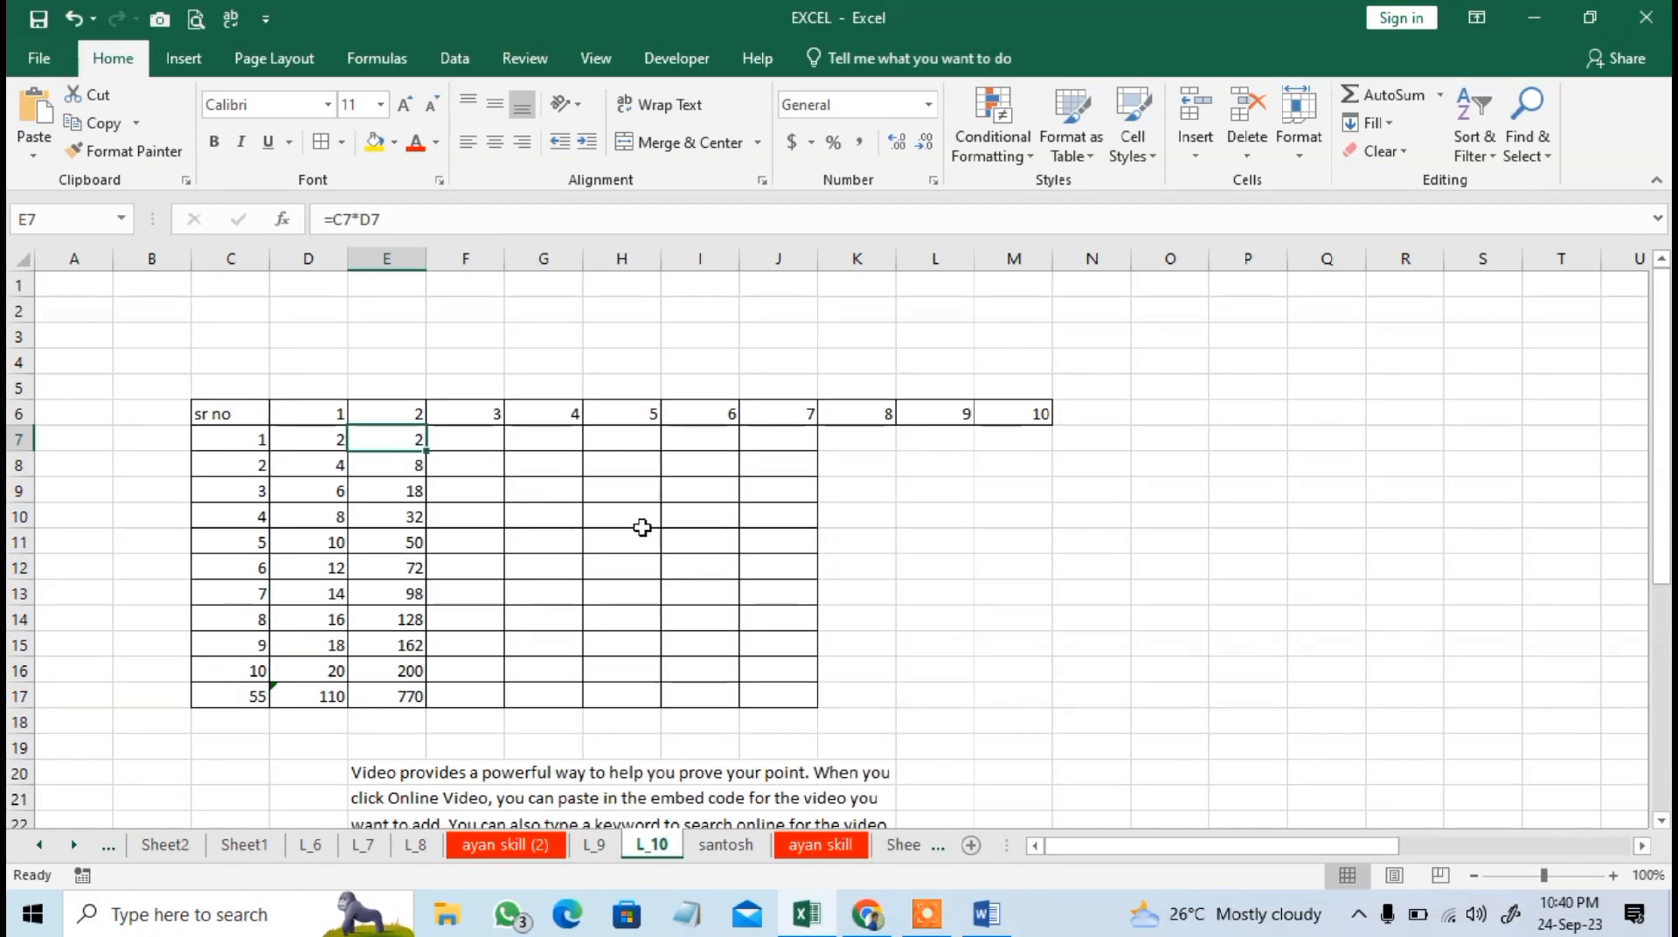
pyautogui.click(1381, 151)
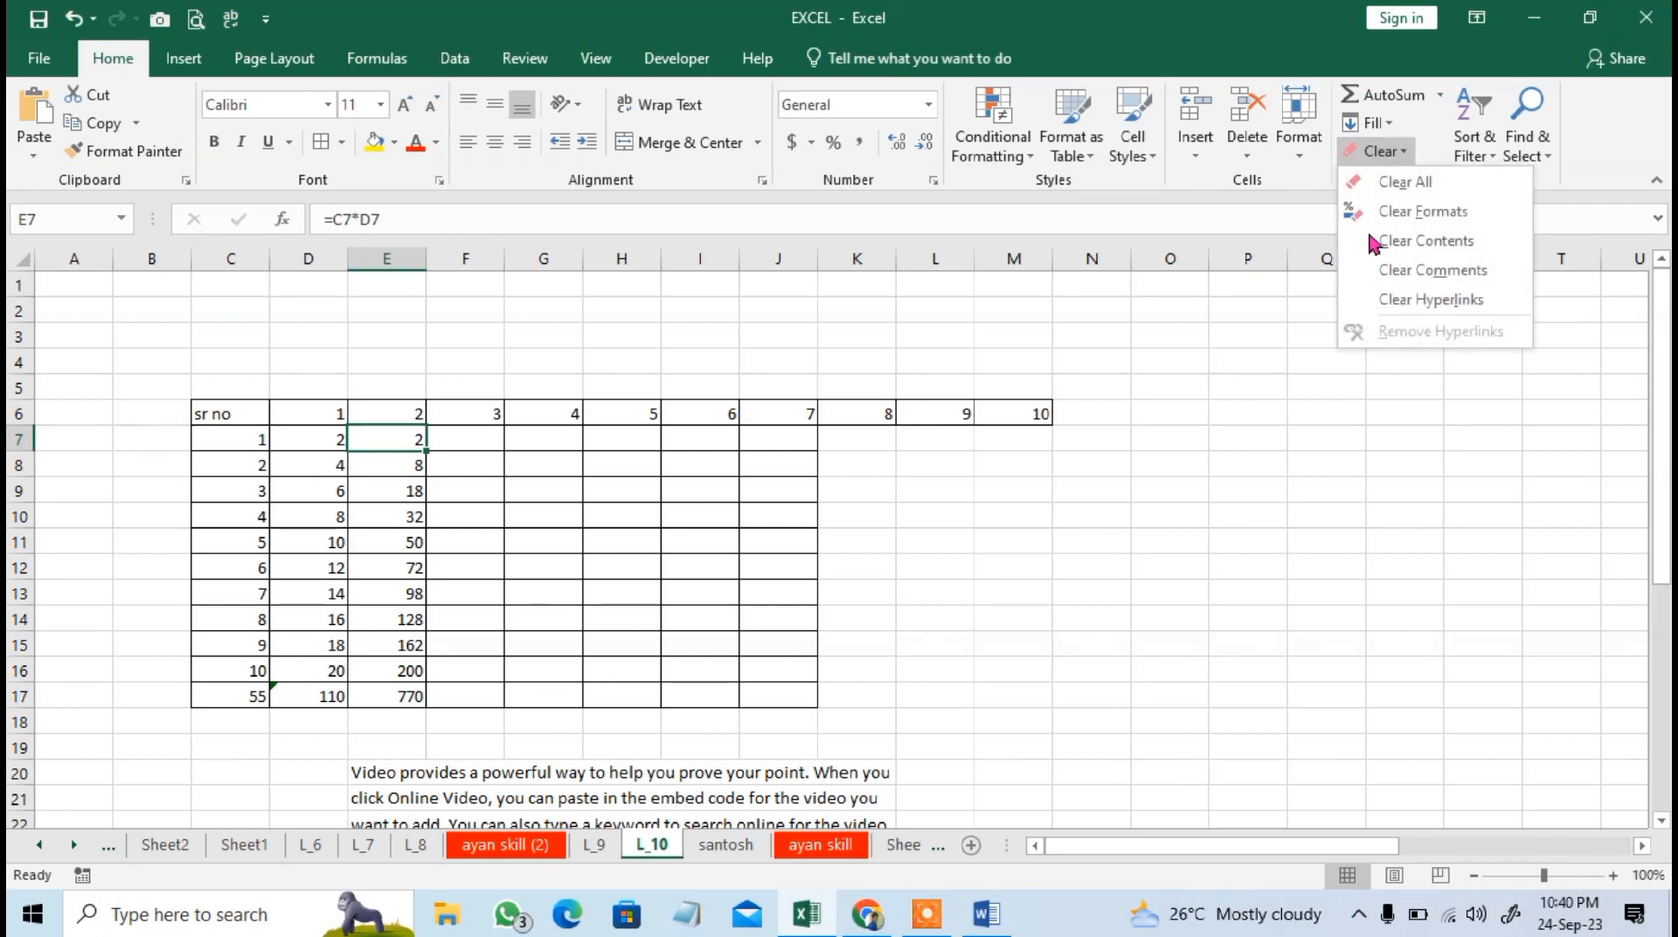
pyautogui.click(687, 535)
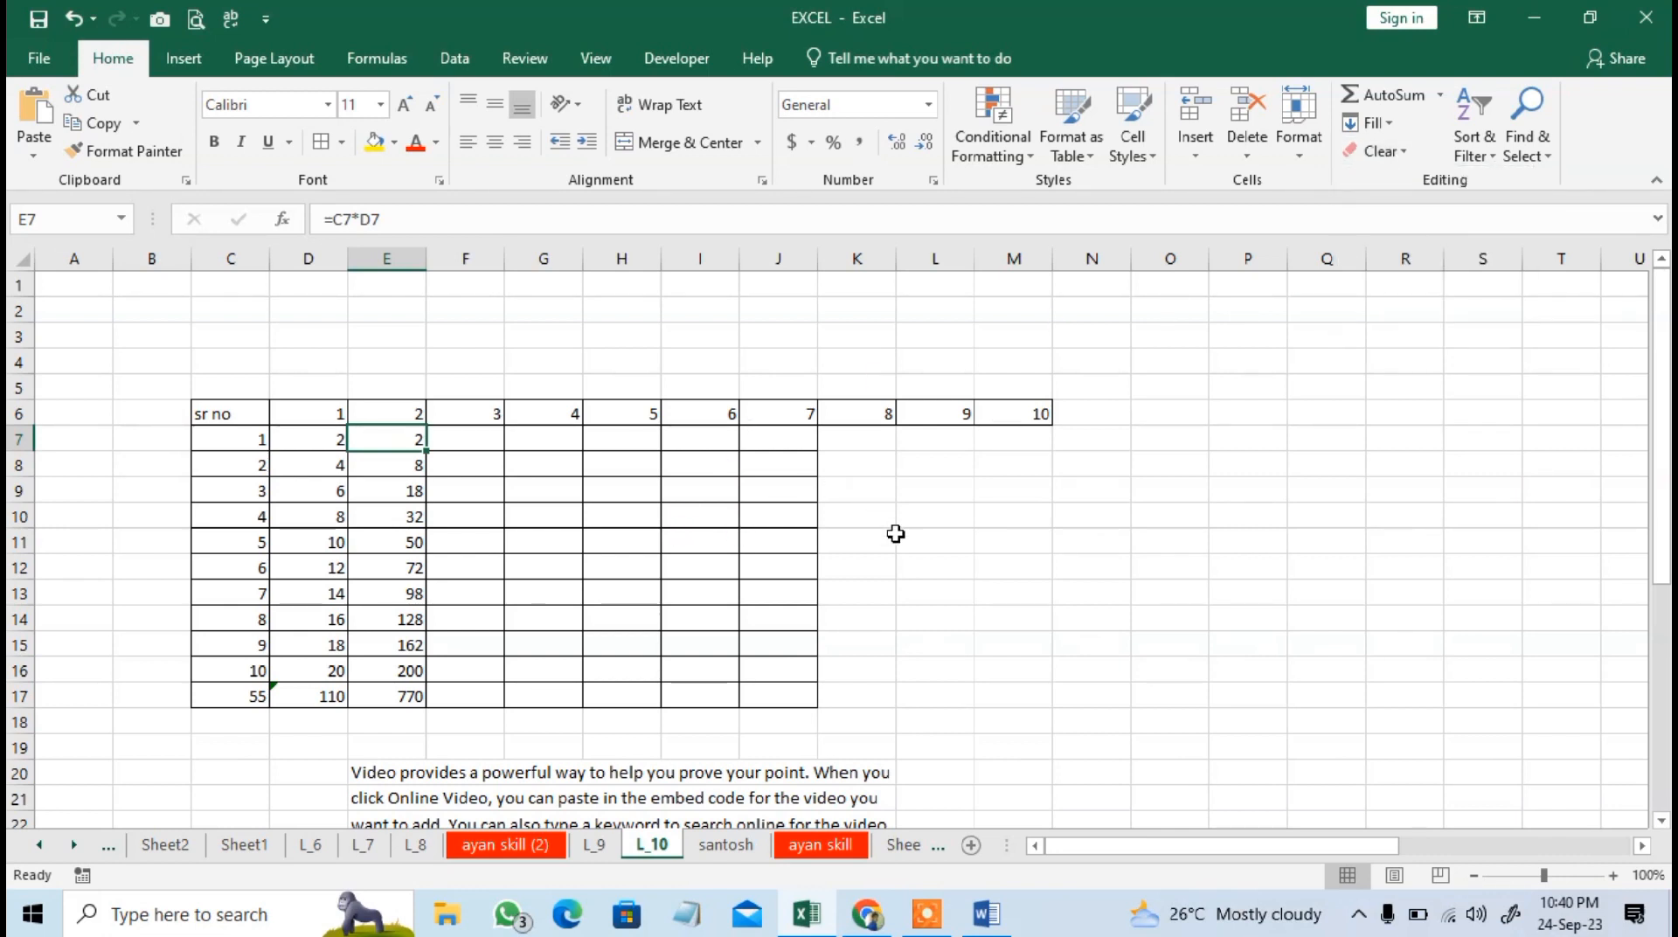
pyautogui.click(1399, 151)
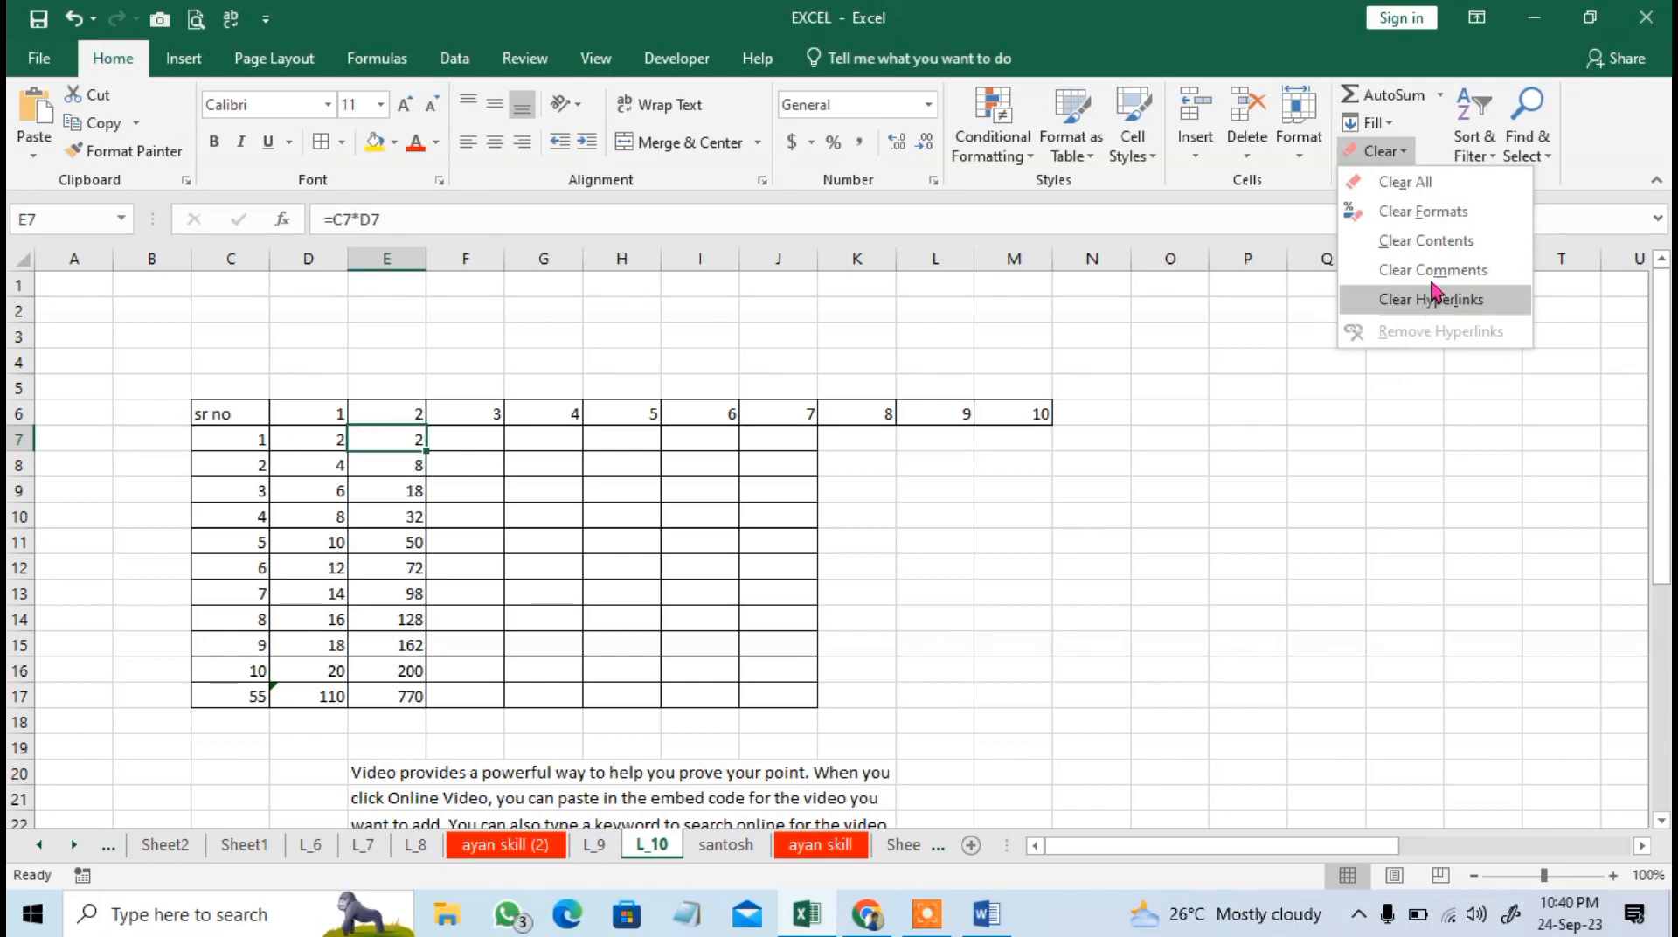
pyautogui.click(967, 509)
pyautogui.moveTo(214, 416); pyautogui.dragTo(942, 688)
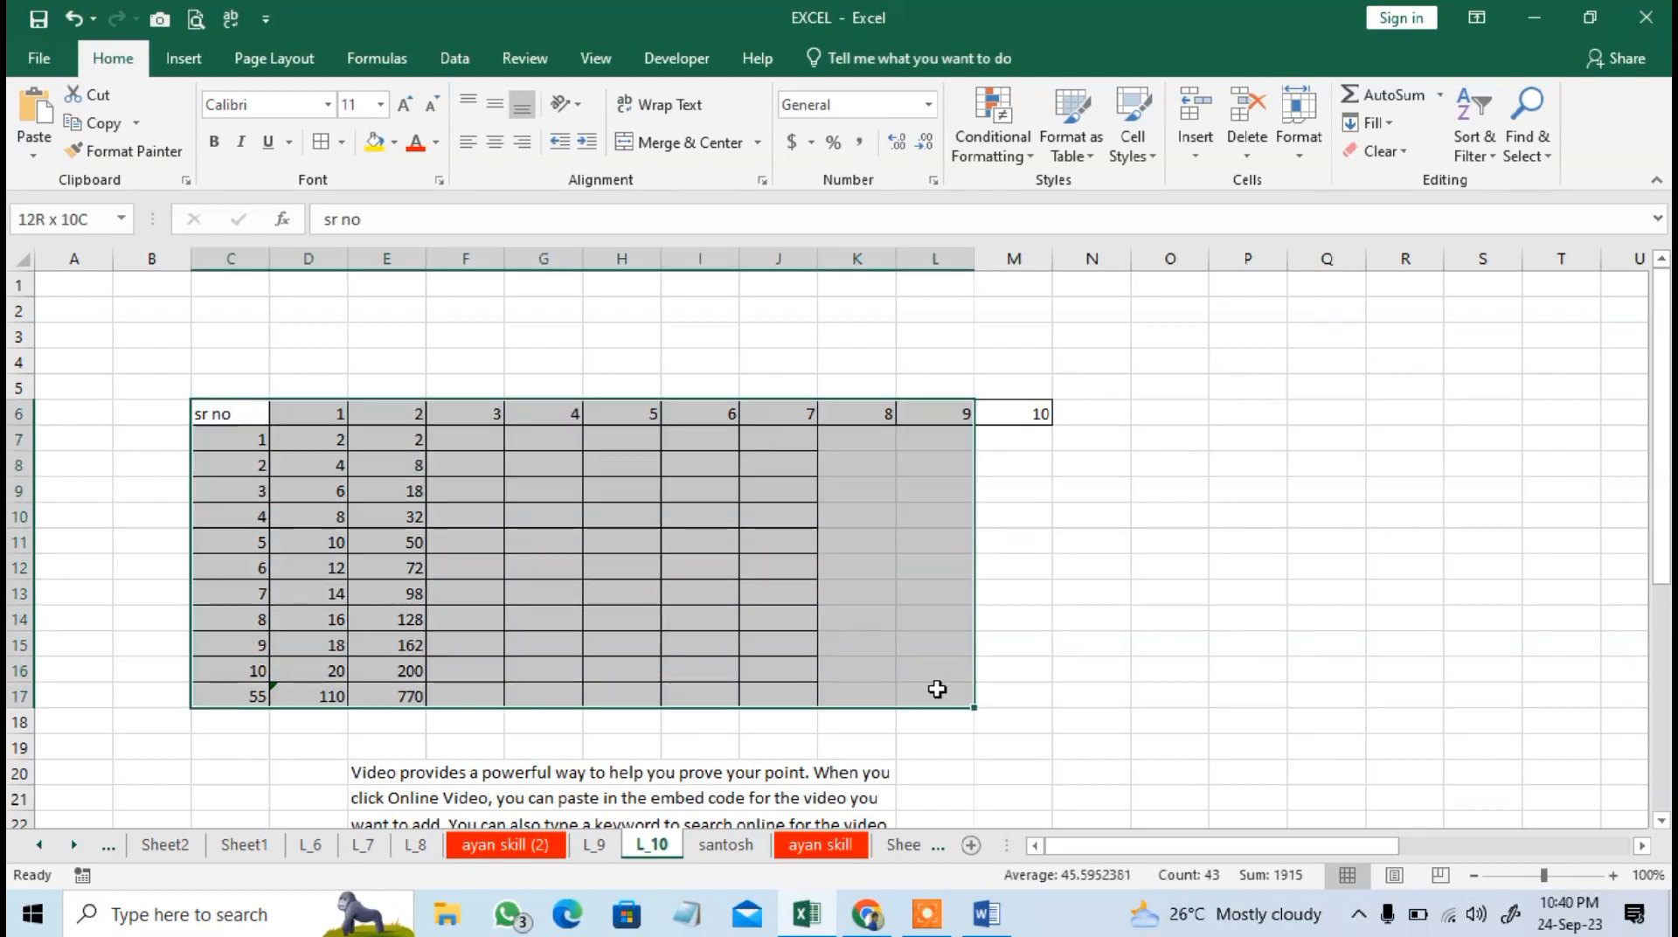
pyautogui.click(259, 443)
pyautogui.moveTo(232, 412); pyautogui.dragTo(953, 696)
pyautogui.click(1241, 596)
pyautogui.click(467, 317)
pyautogui.click(687, 337)
pyautogui.click(929, 315)
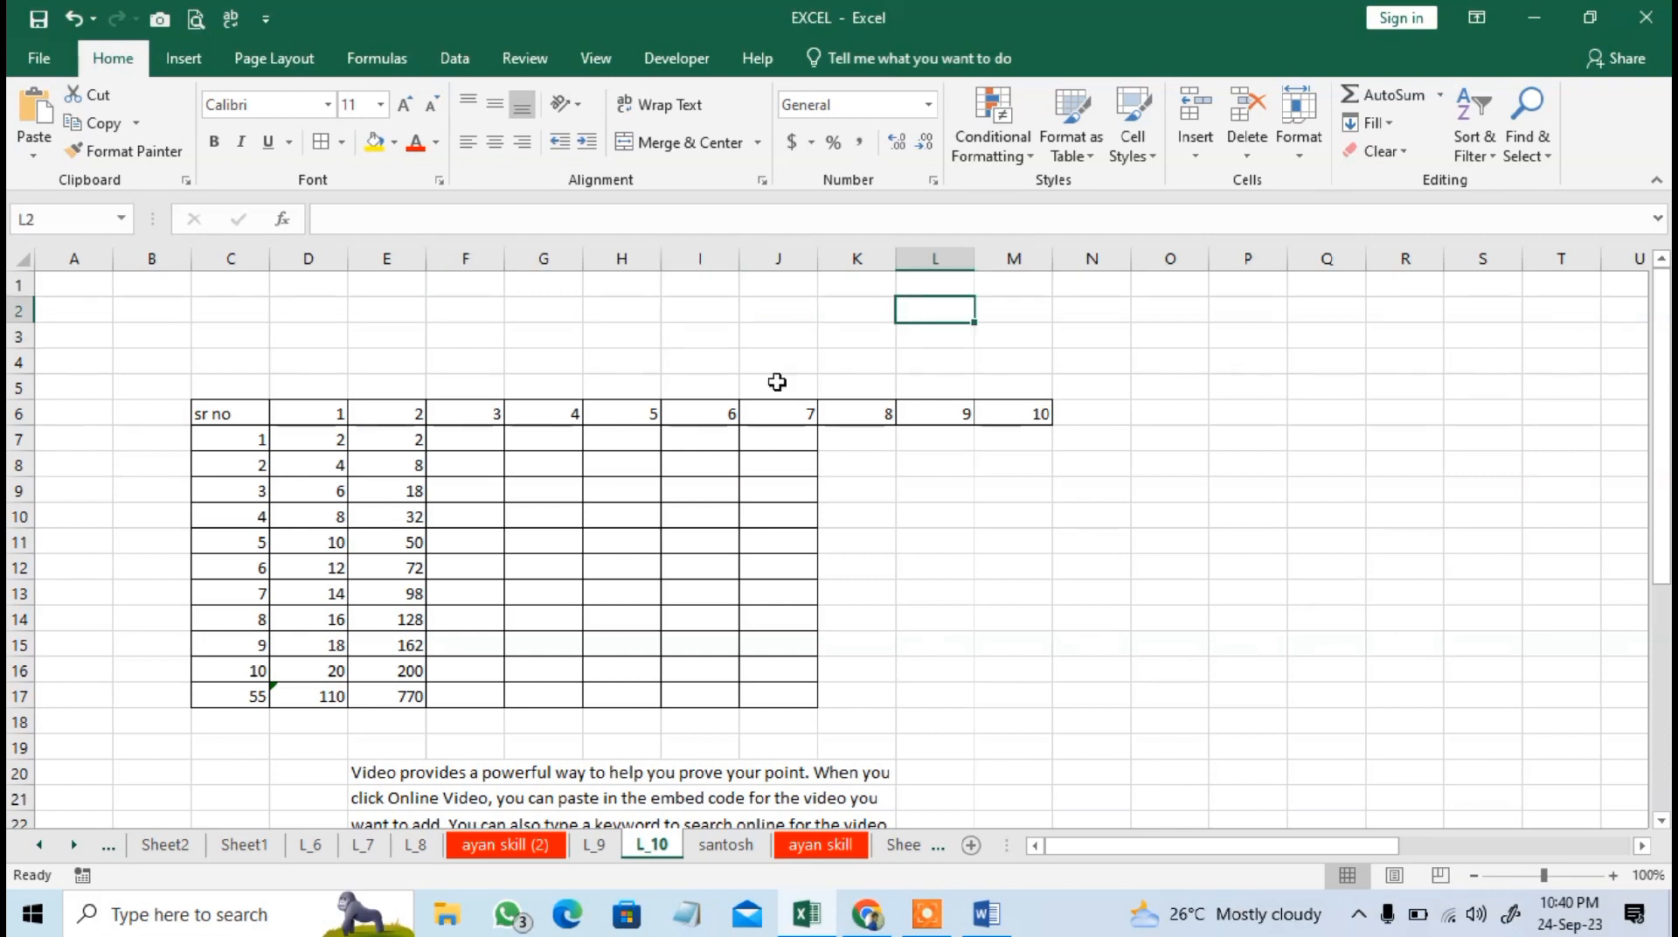
# Try clearing only the formatting from the number table in C6:M17, and undo it.
pyautogui.moveTo(240, 420); pyautogui.dragTo(986, 699)
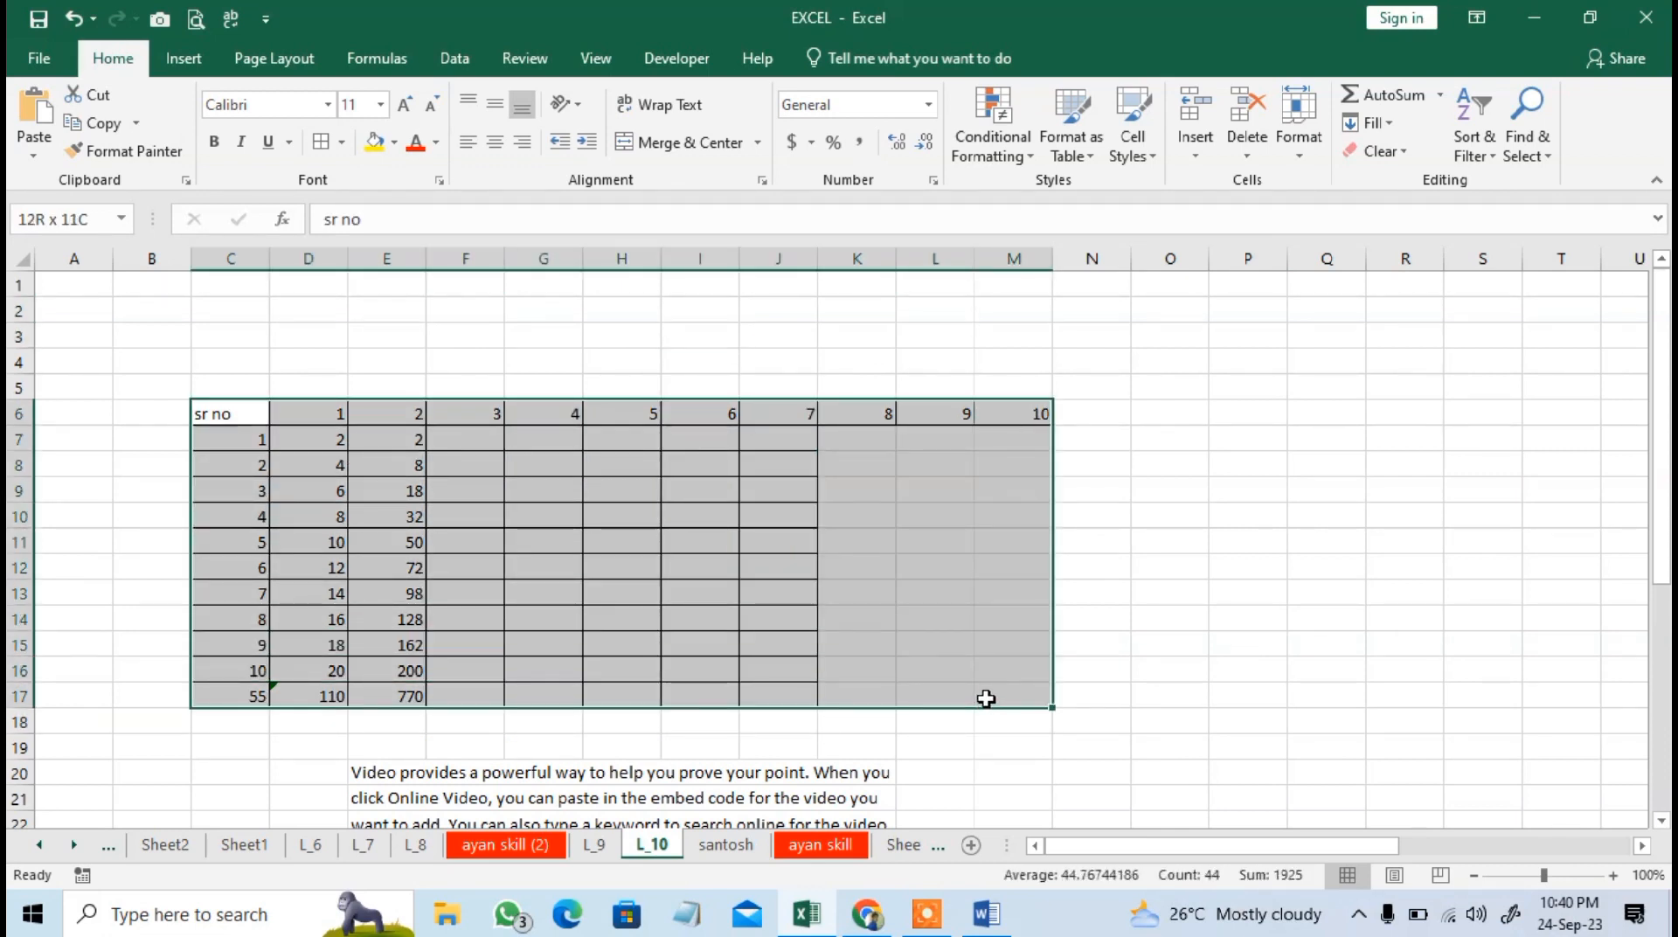
pyautogui.click(1397, 151)
pyautogui.click(1463, 214)
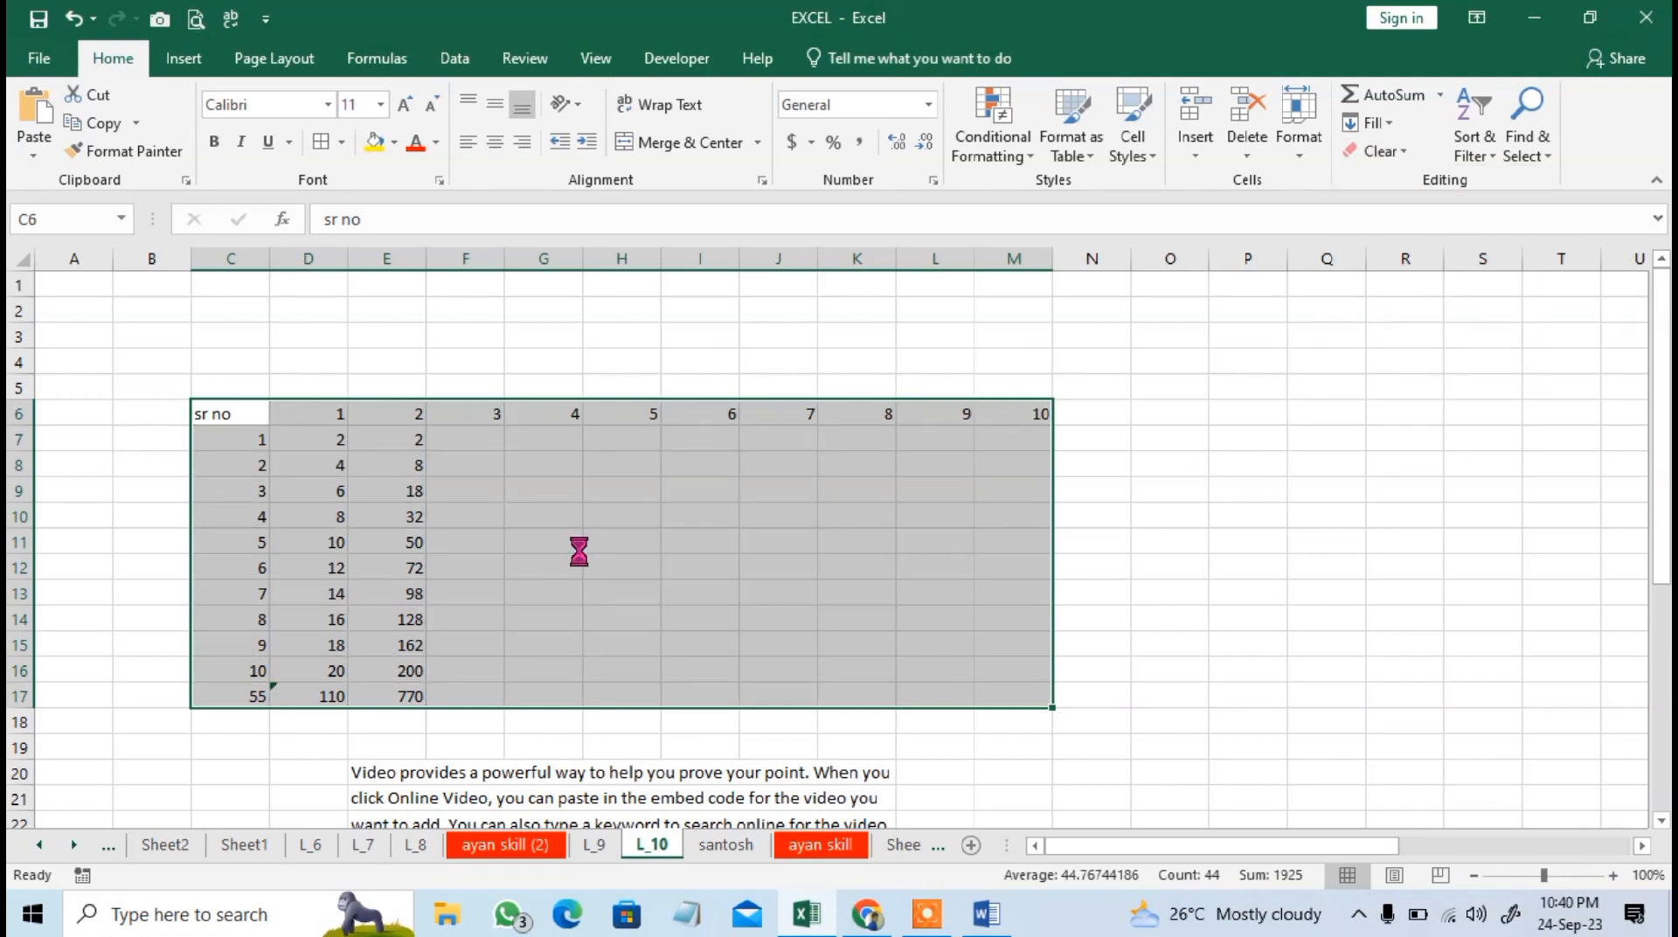
pyautogui.hotkey('ctrl', 'z')
# Format the table's header row C6:M6 as bold, with yellow fill and font size 14.
pyautogui.moveTo(254, 418); pyautogui.dragTo(995, 397)
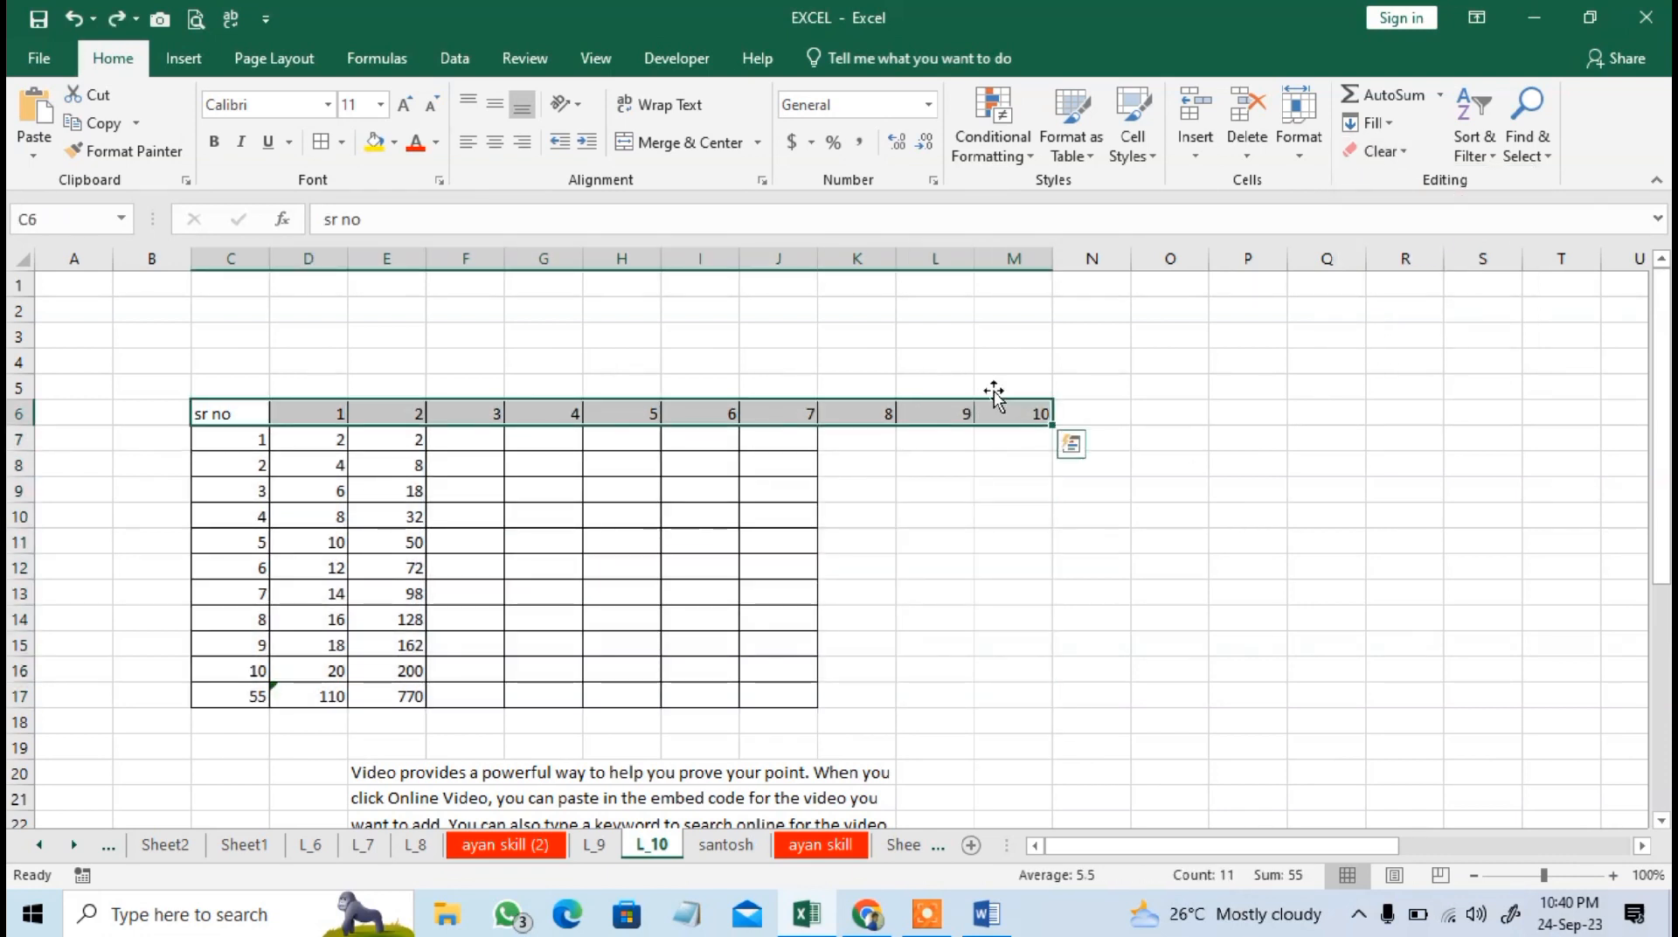
pyautogui.click(215, 141)
pyautogui.click(373, 145)
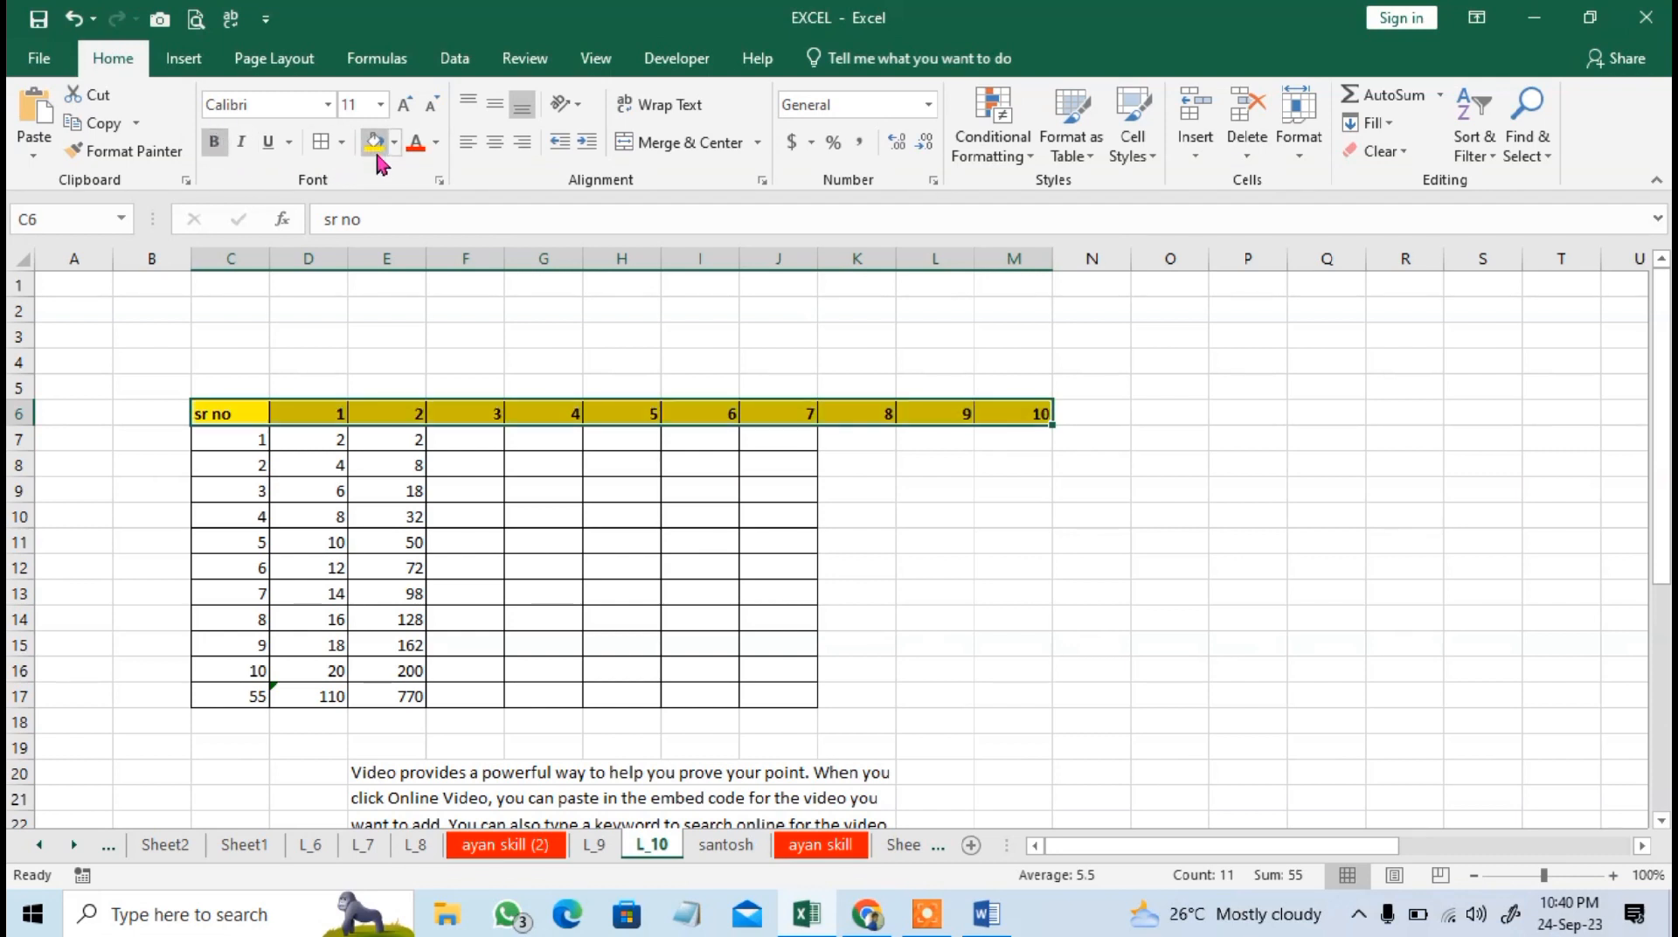
pyautogui.click(405, 104)
pyautogui.click(405, 104)
pyautogui.click(763, 521)
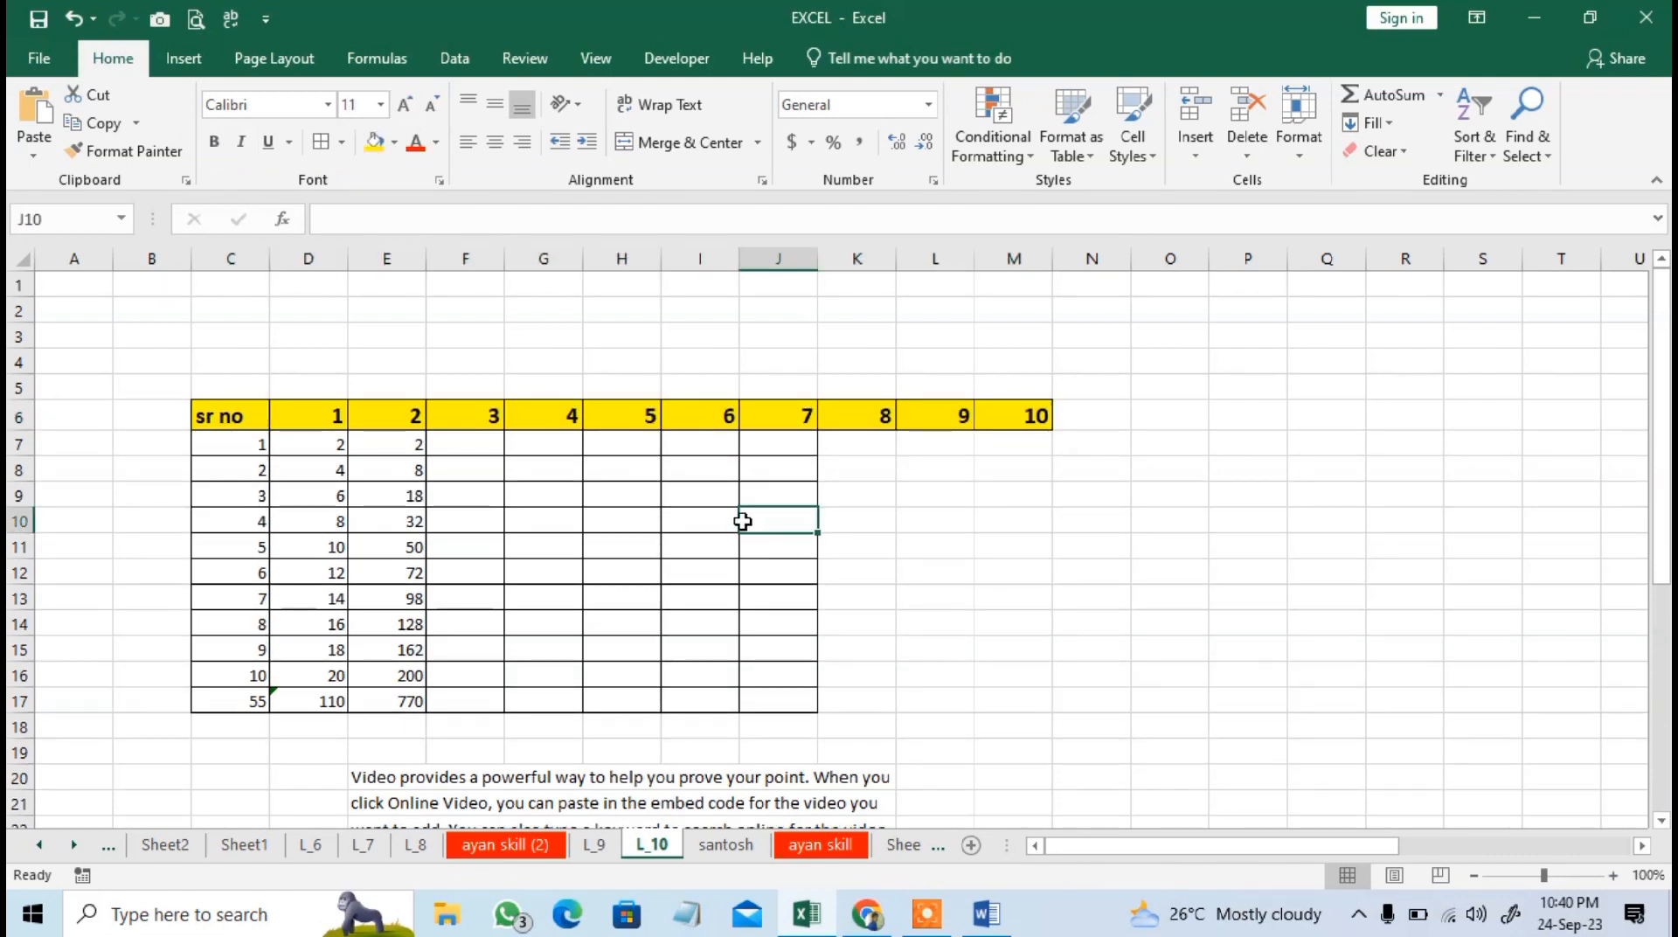
# Try clearing only the formats from C6:M18, including the highlighted header row, and undo it.
pyautogui.moveTo(232, 416); pyautogui.dragTo(1023, 719)
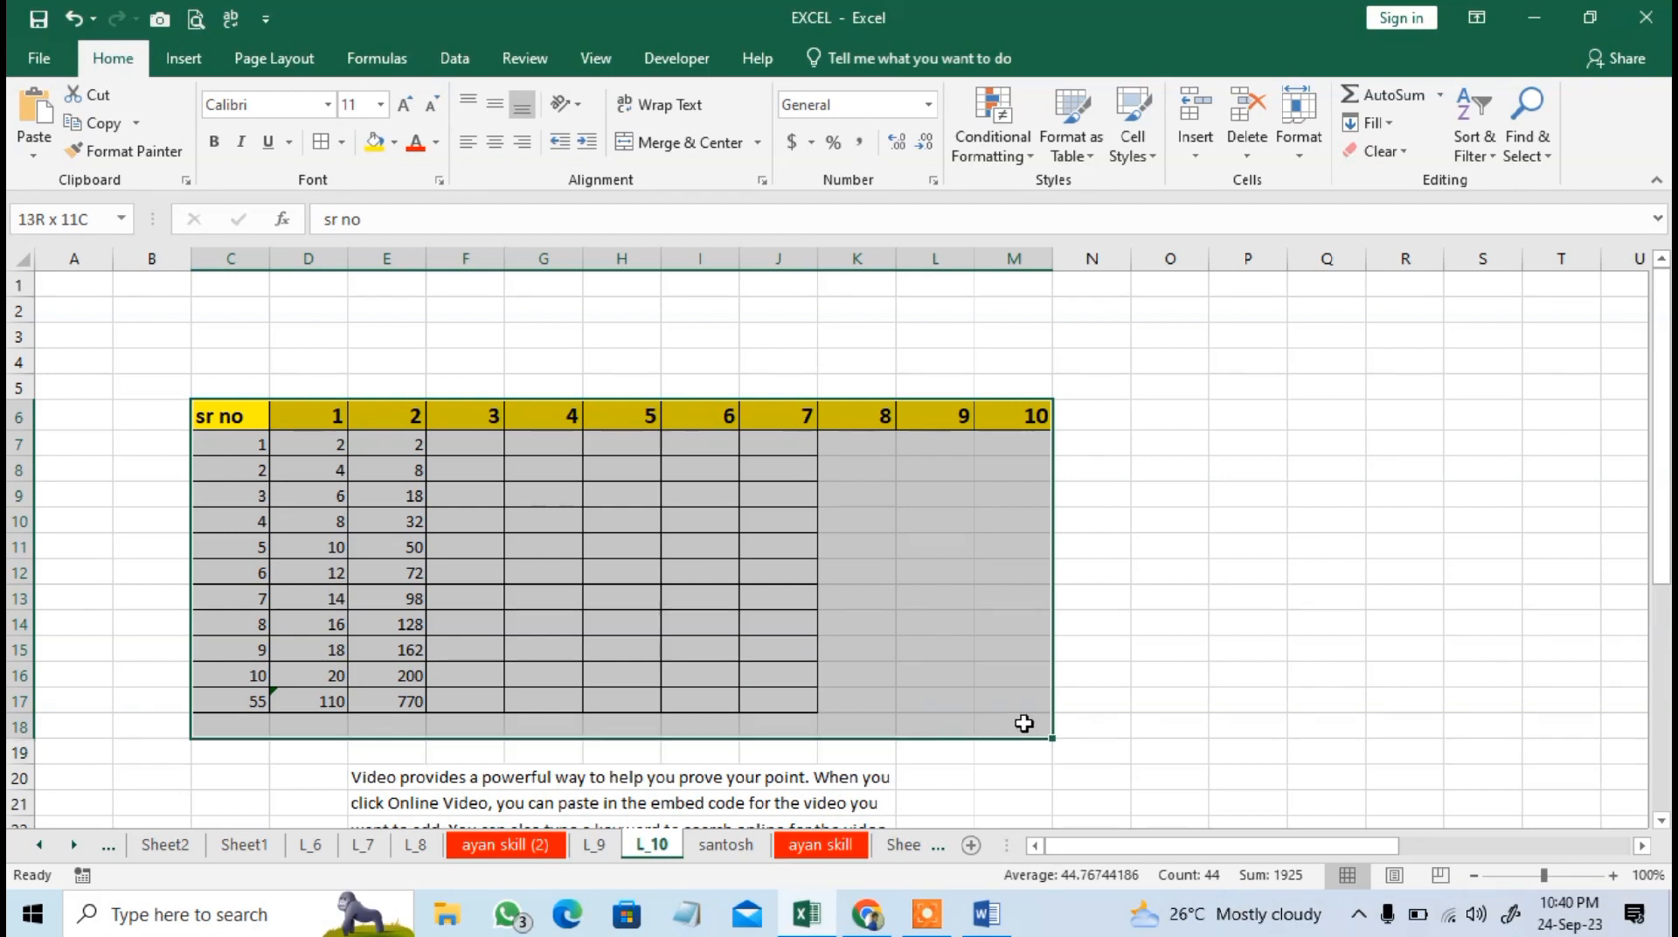
pyautogui.click(1415, 157)
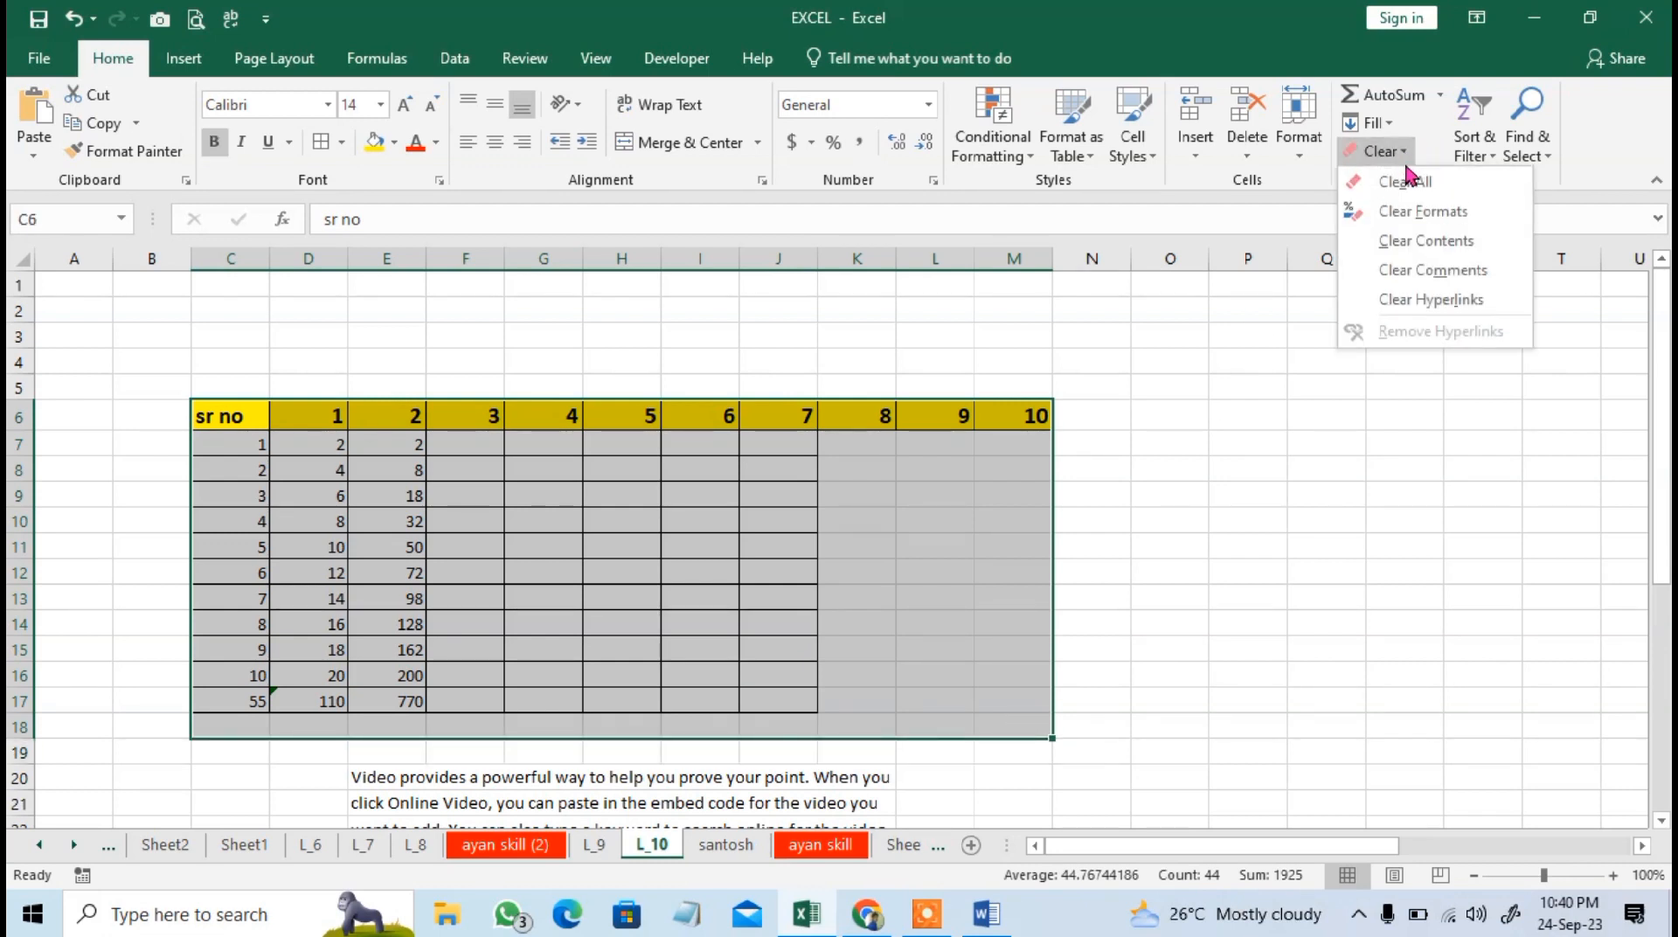
pyautogui.click(1438, 212)
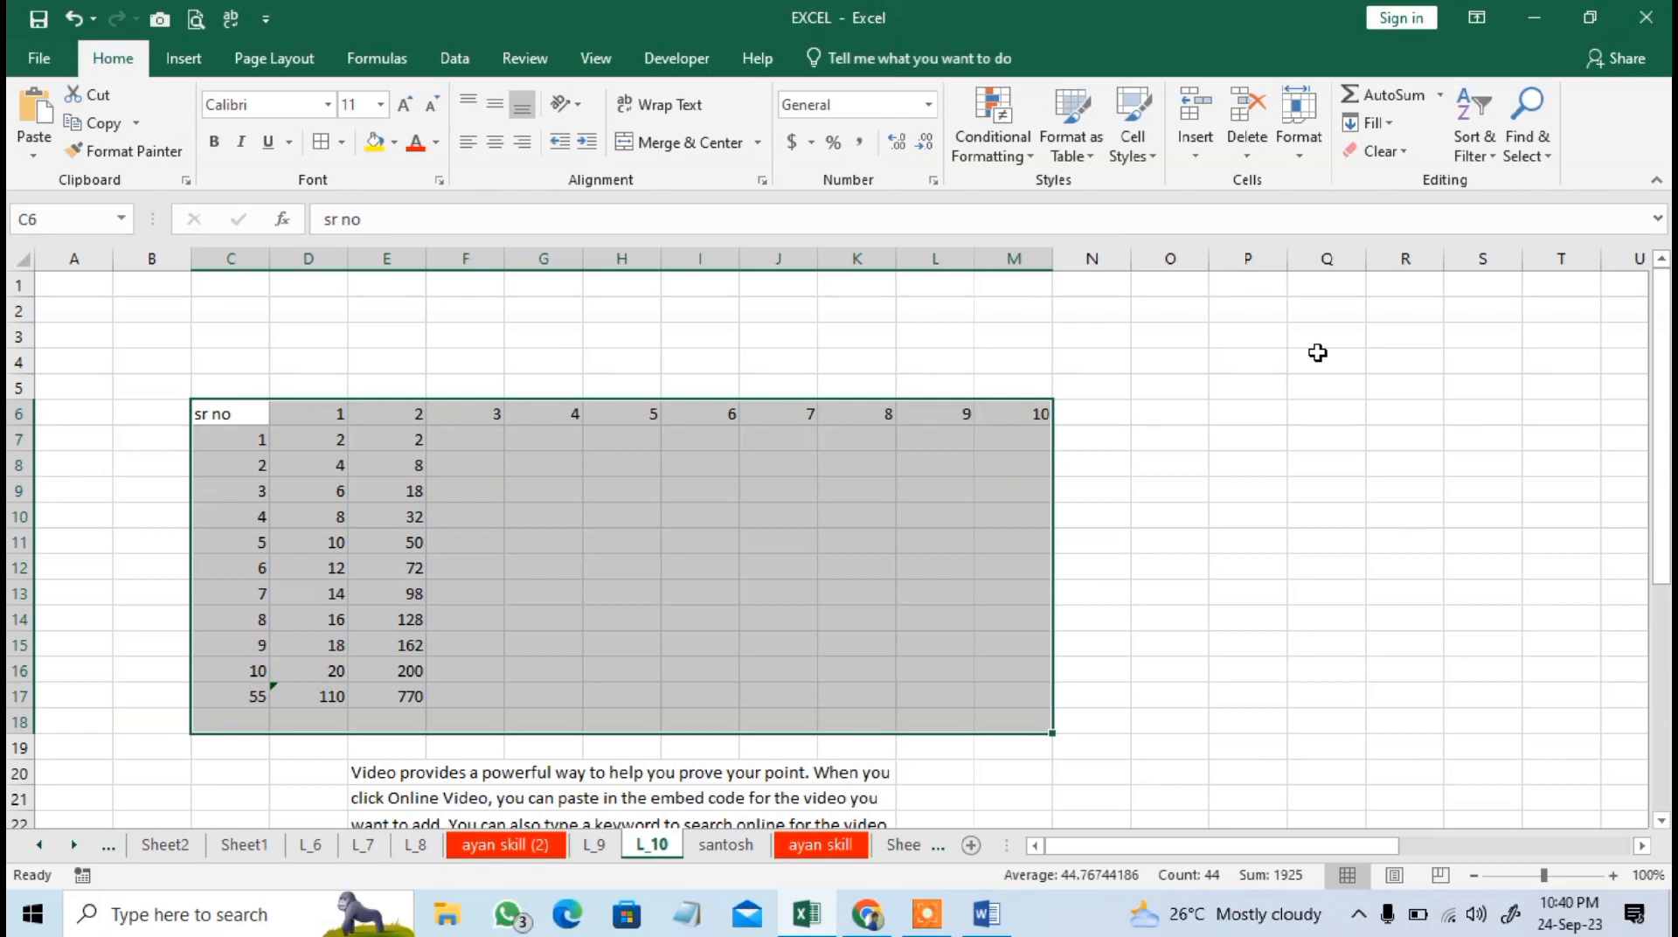
pyautogui.hotkey('ctrl', 'z')
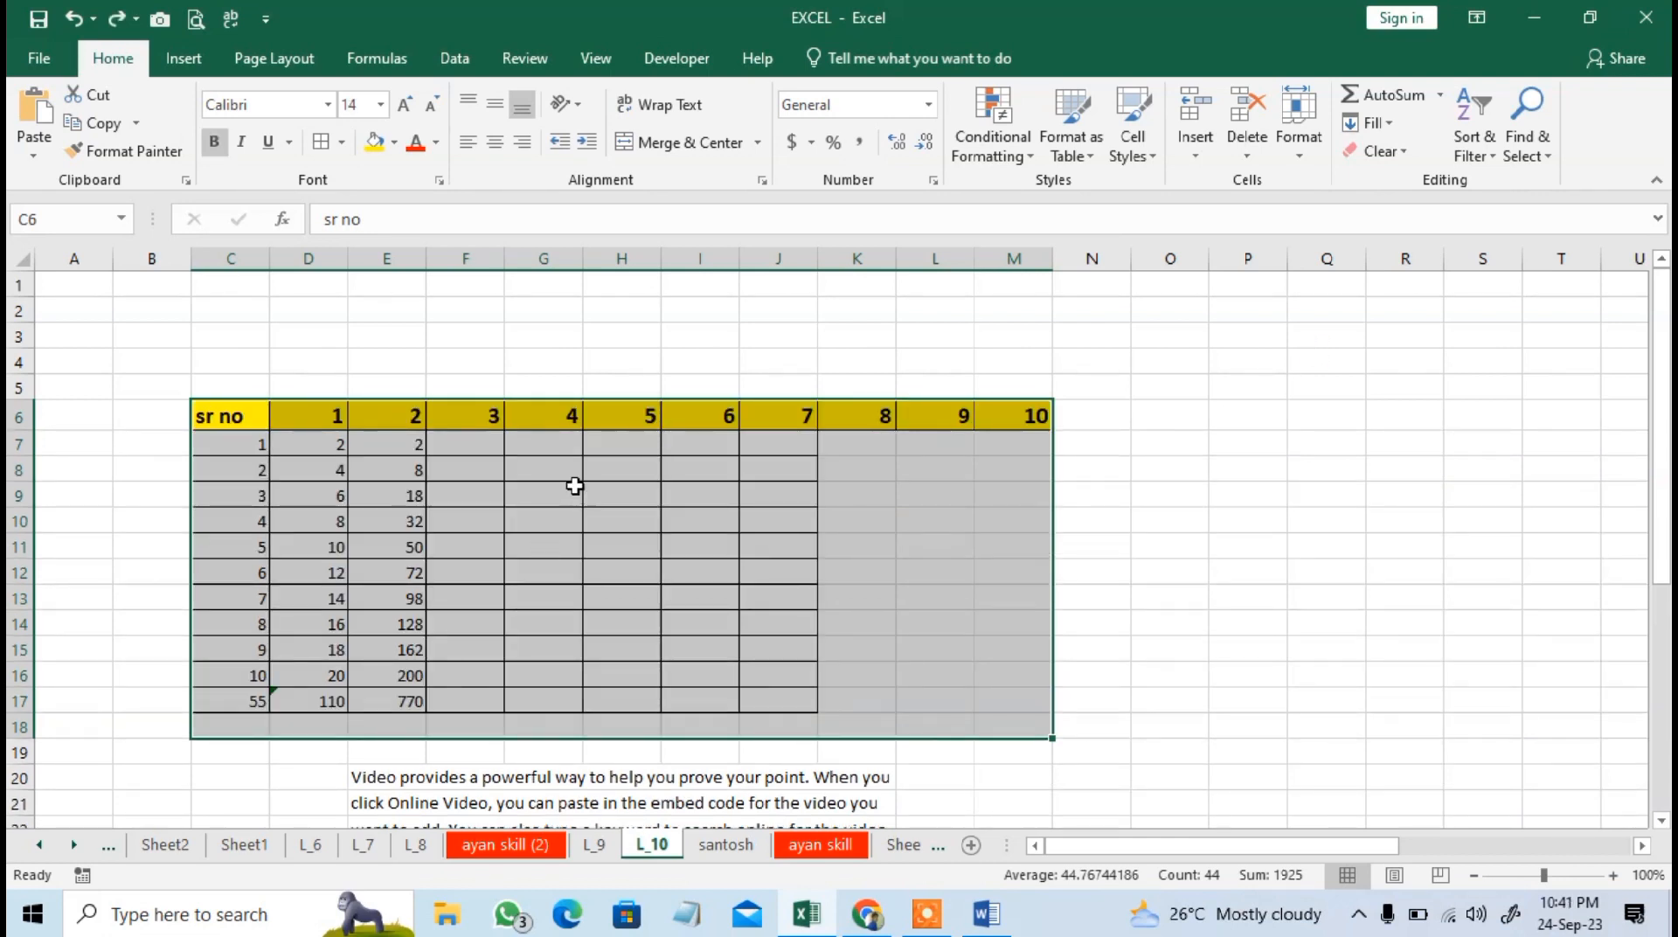
# Try clearing all contents and formatting from C6:M18, and undo it.
pyautogui.click(1421, 155)
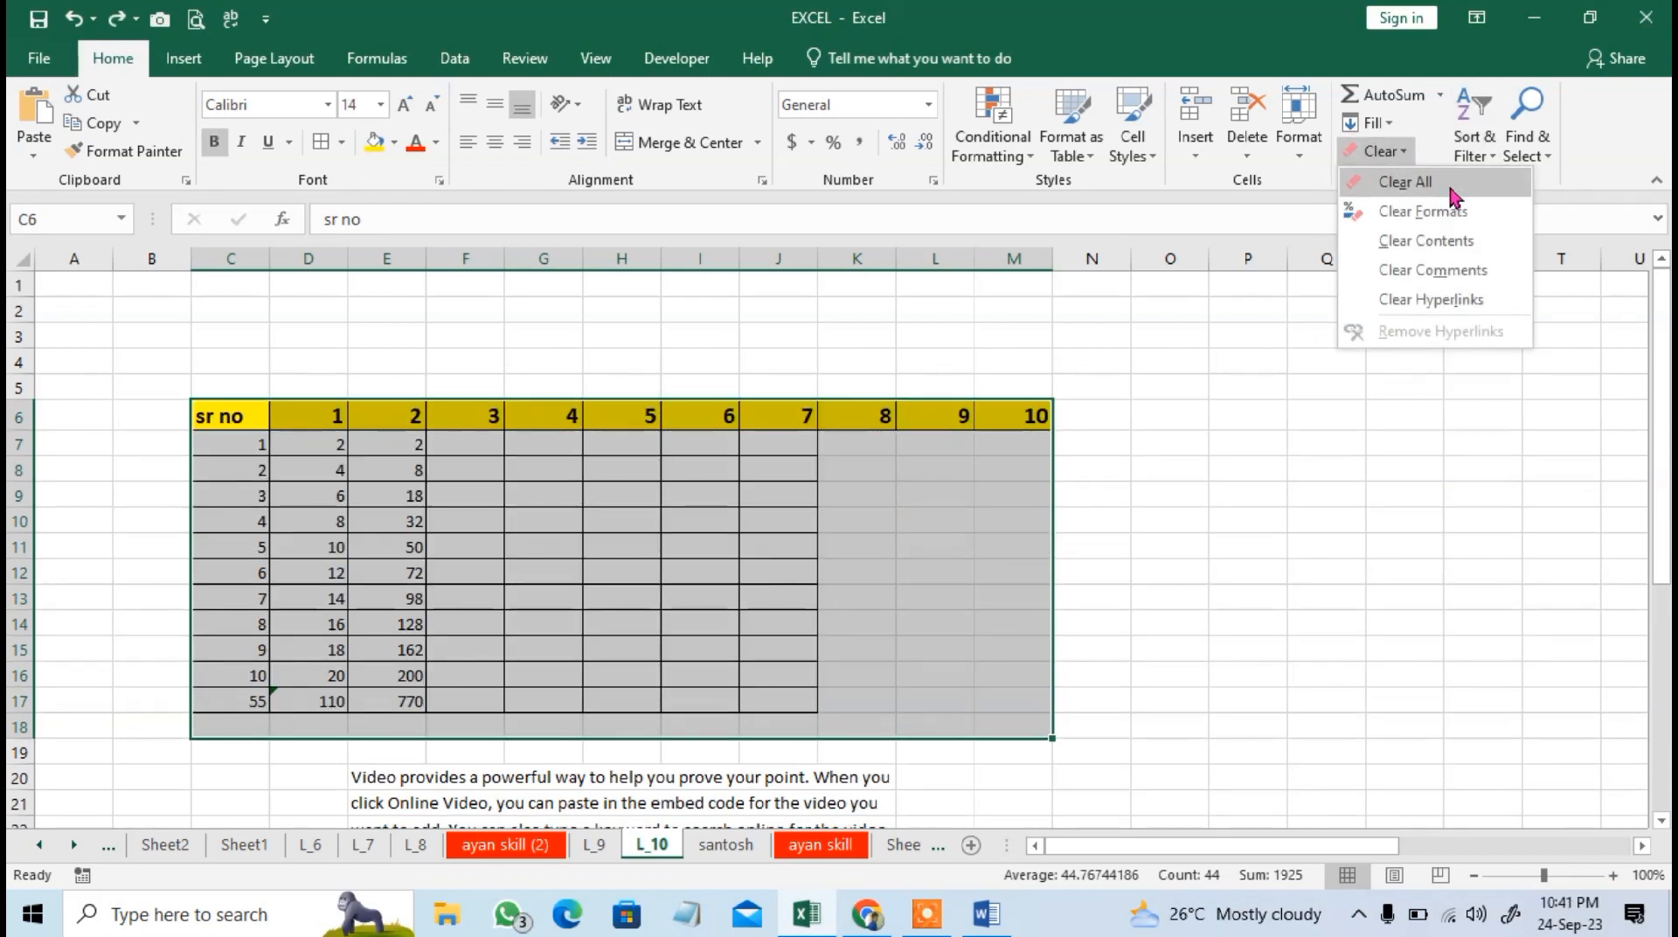
pyautogui.click(1454, 192)
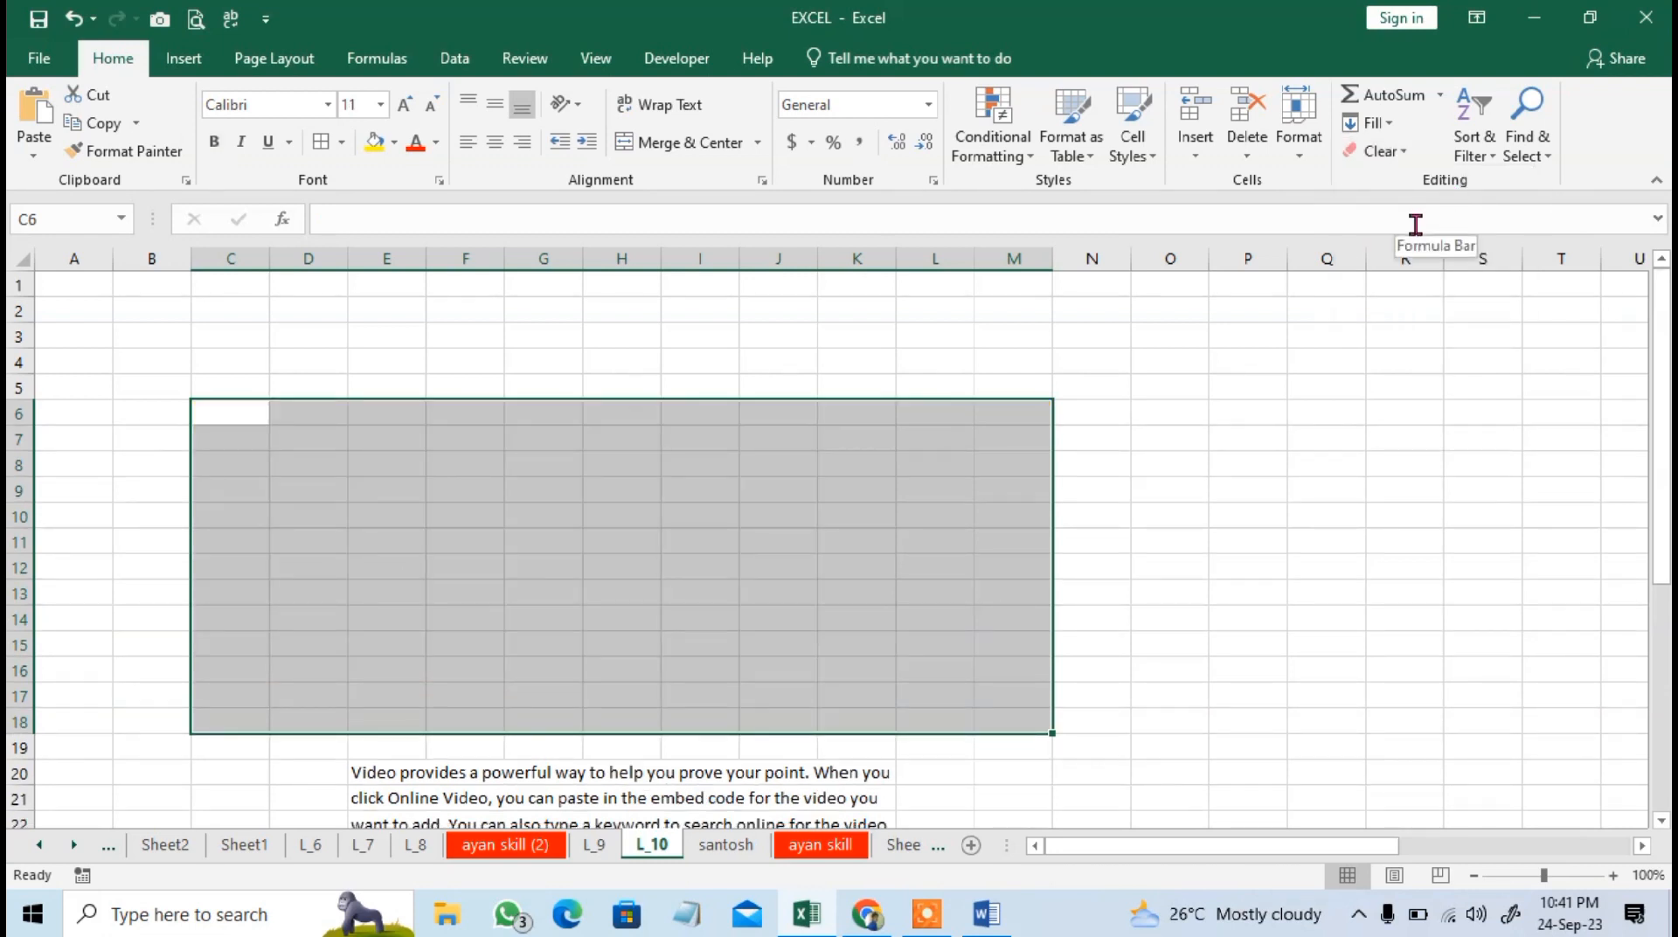
pyautogui.hotkey('ctrl', 'z')
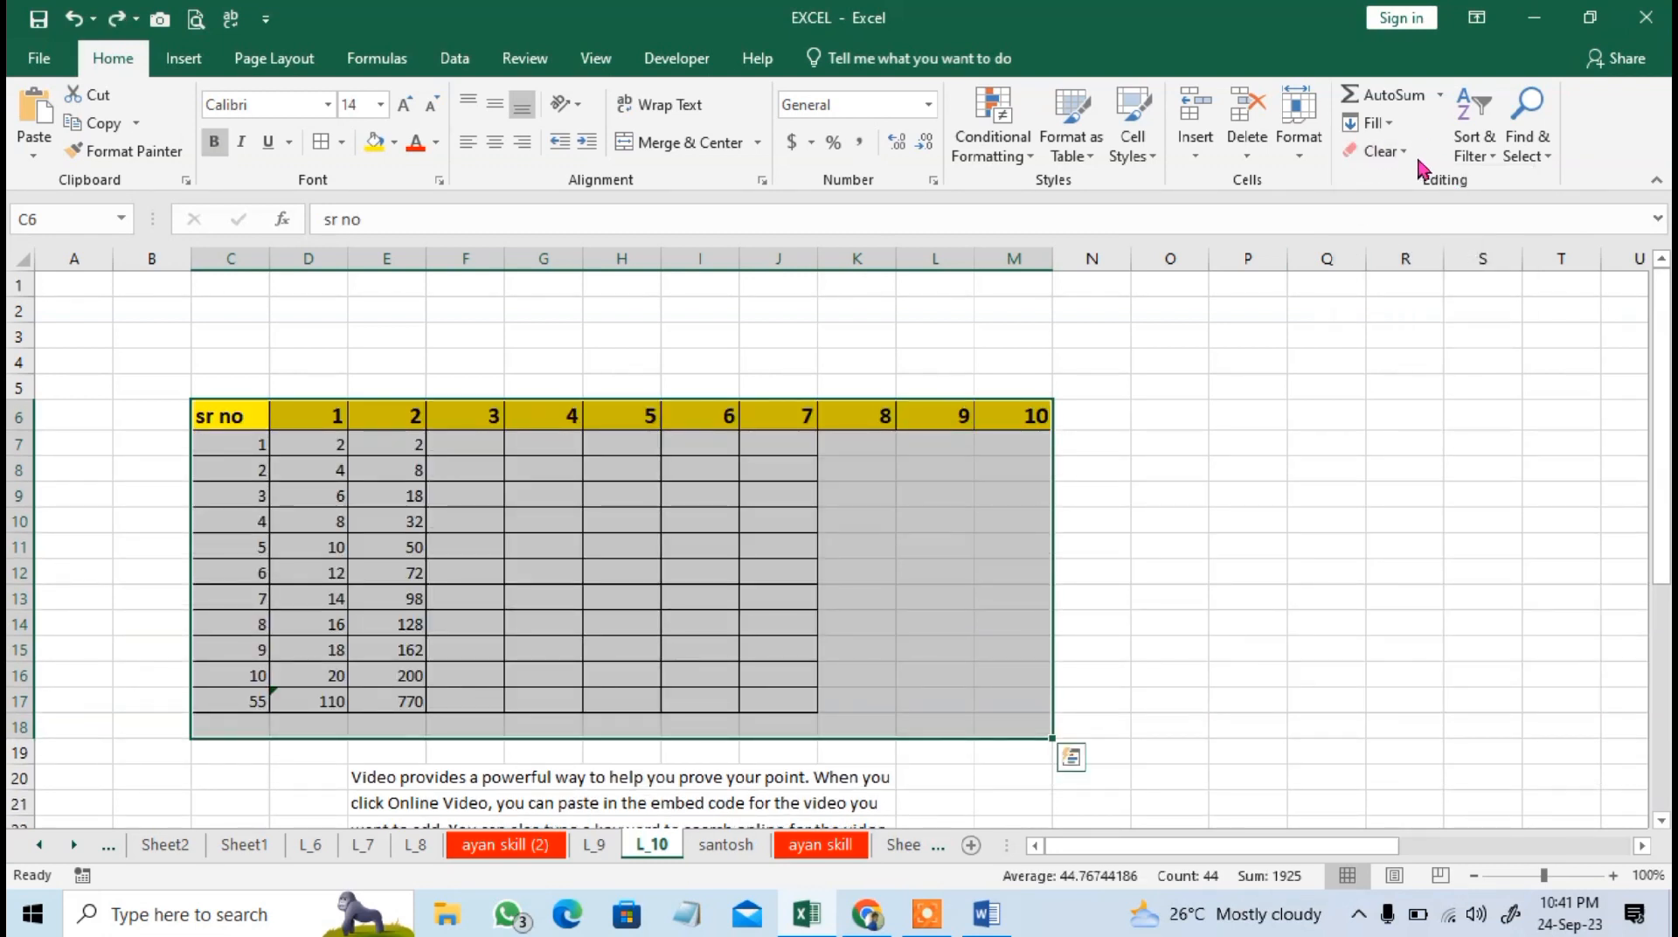
pyautogui.click(1388, 135)
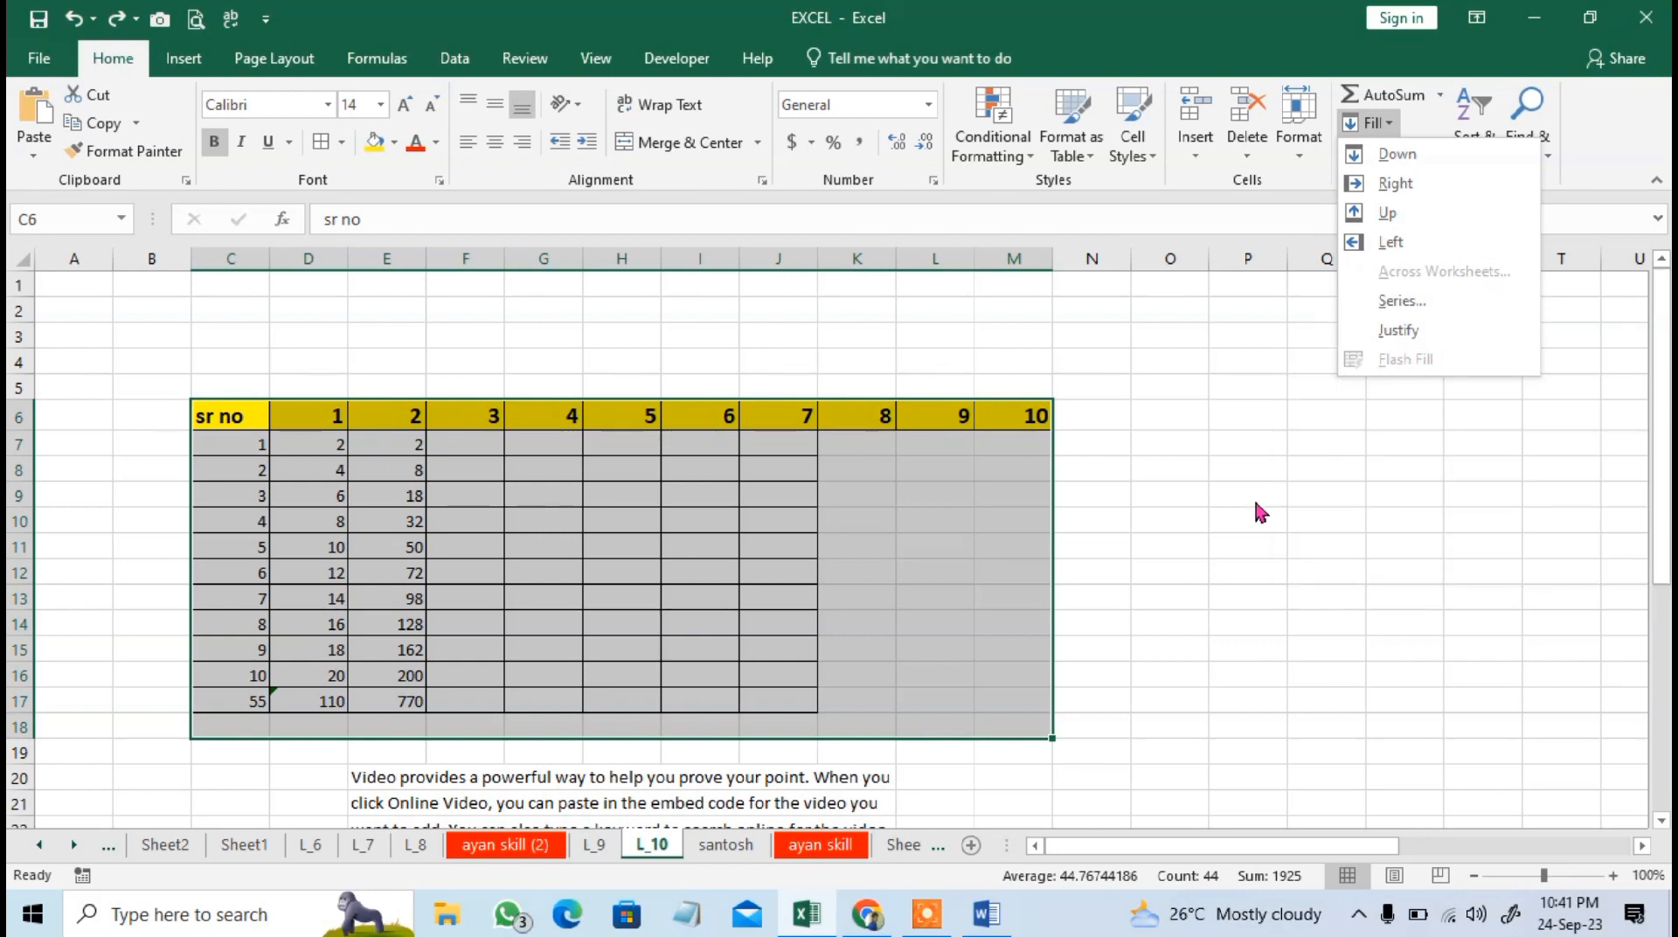
pyautogui.click(1167, 496)
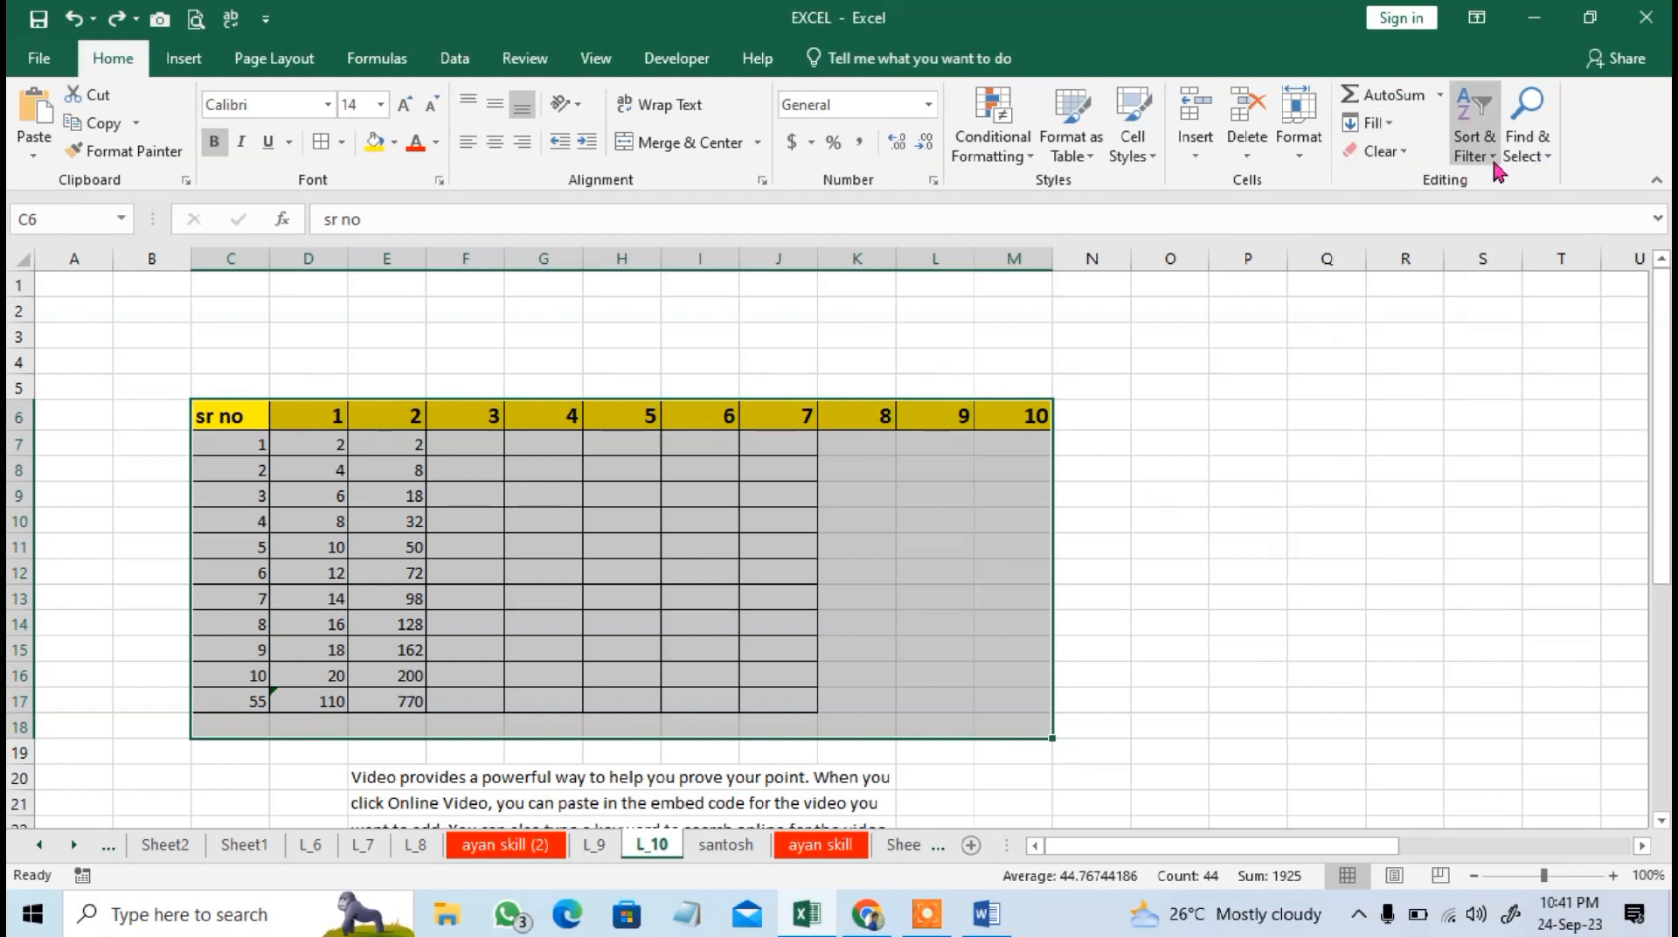
pyautogui.click(905, 497)
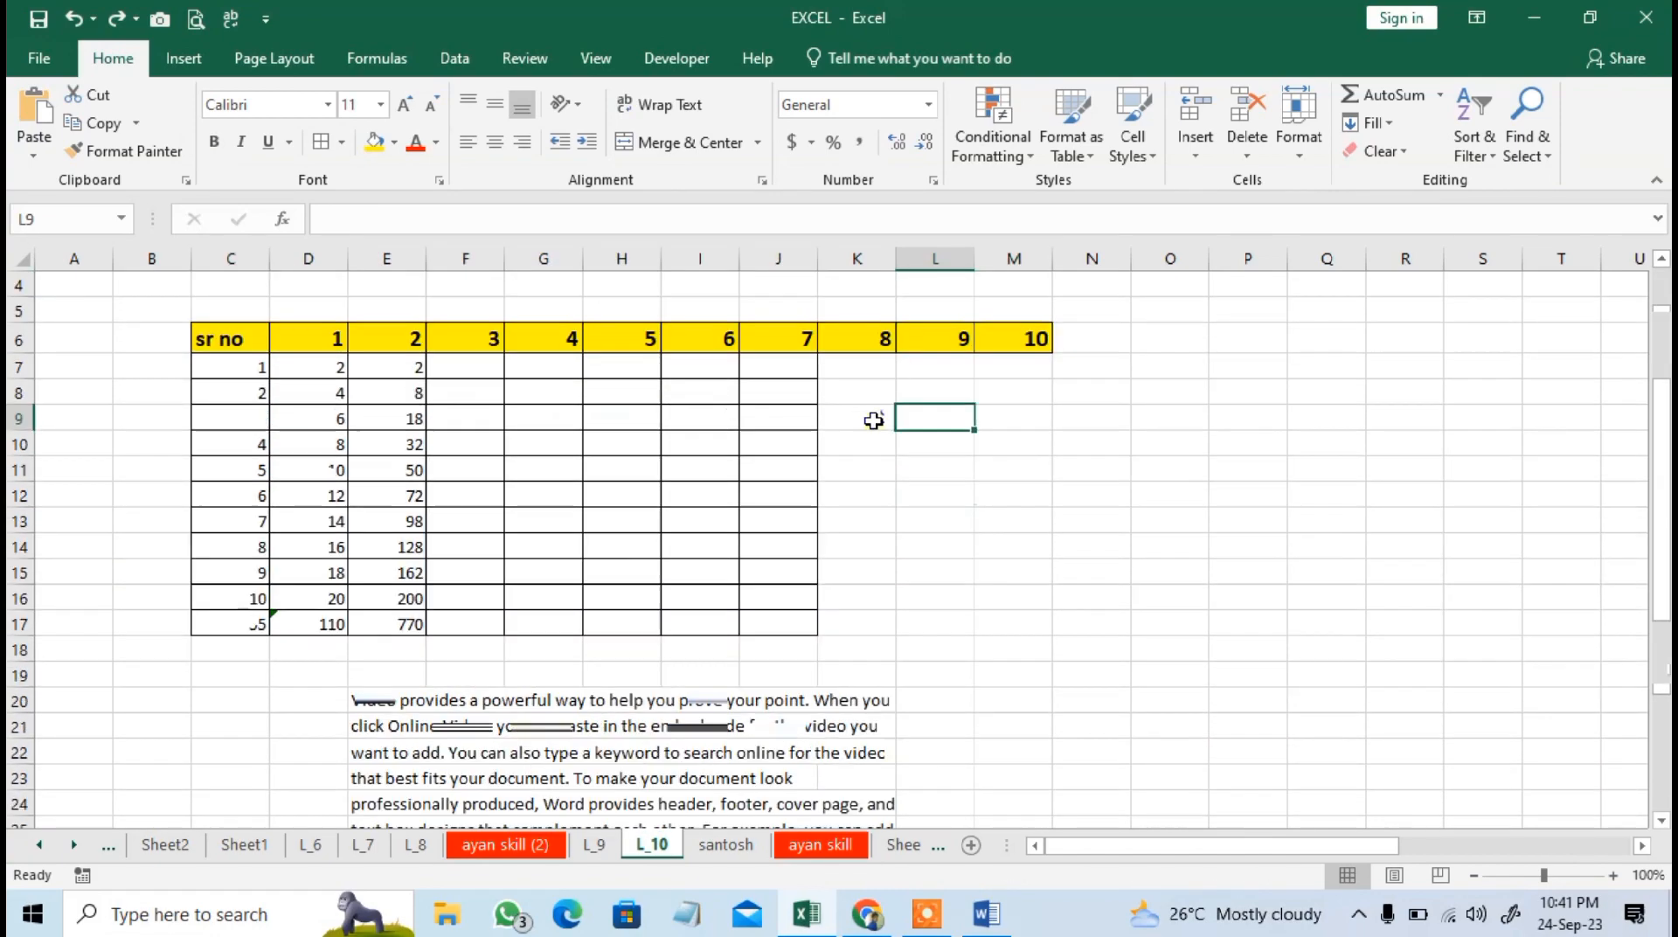
# Go to the student table in columns W to AB and add filters to its header row W1:AB1.
pyautogui.press('Right')
pyautogui.press('Right')
pyautogui.press('Right')
pyautogui.press('Right')
pyautogui.press('Right')
pyautogui.press('Right')
pyautogui.press('Right')
pyautogui.press('Right')
pyautogui.press('Right')
pyautogui.press('Right')
pyautogui.press('Right')
pyautogui.press('Right')
pyautogui.press('Right')
pyautogui.press('Right')
pyautogui.press('Right')
pyautogui.press('Right')
pyautogui.press('Right')
pyautogui.press('Right')
pyautogui.press('Right')
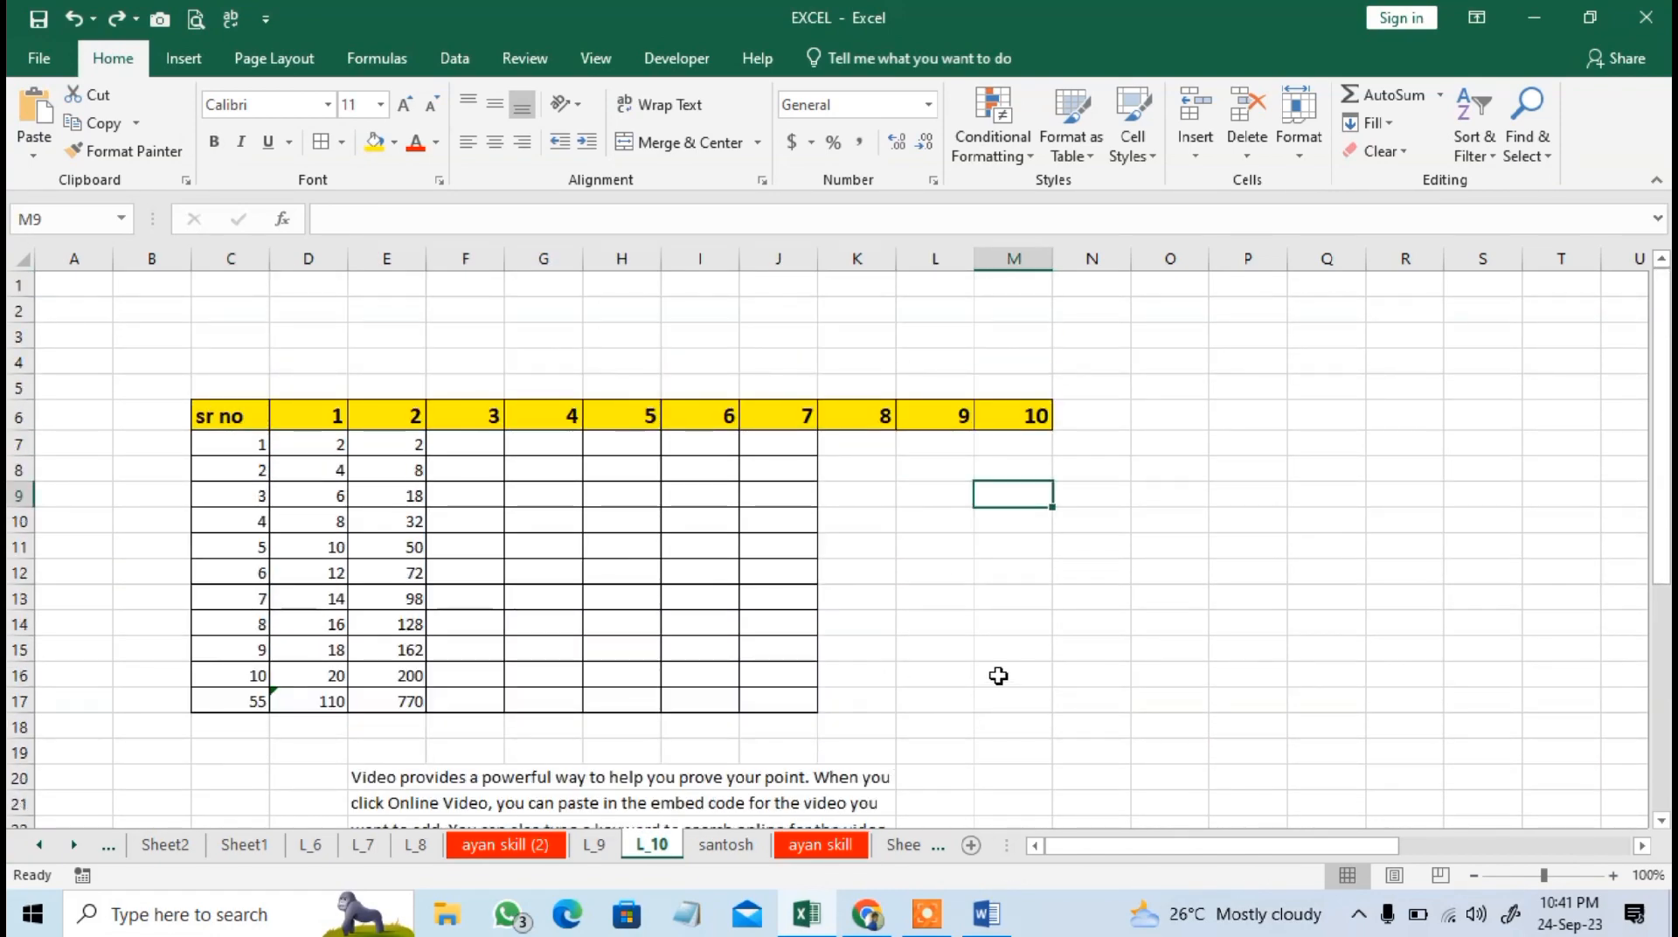
pyautogui.hscroll(-3, 1004, 667)
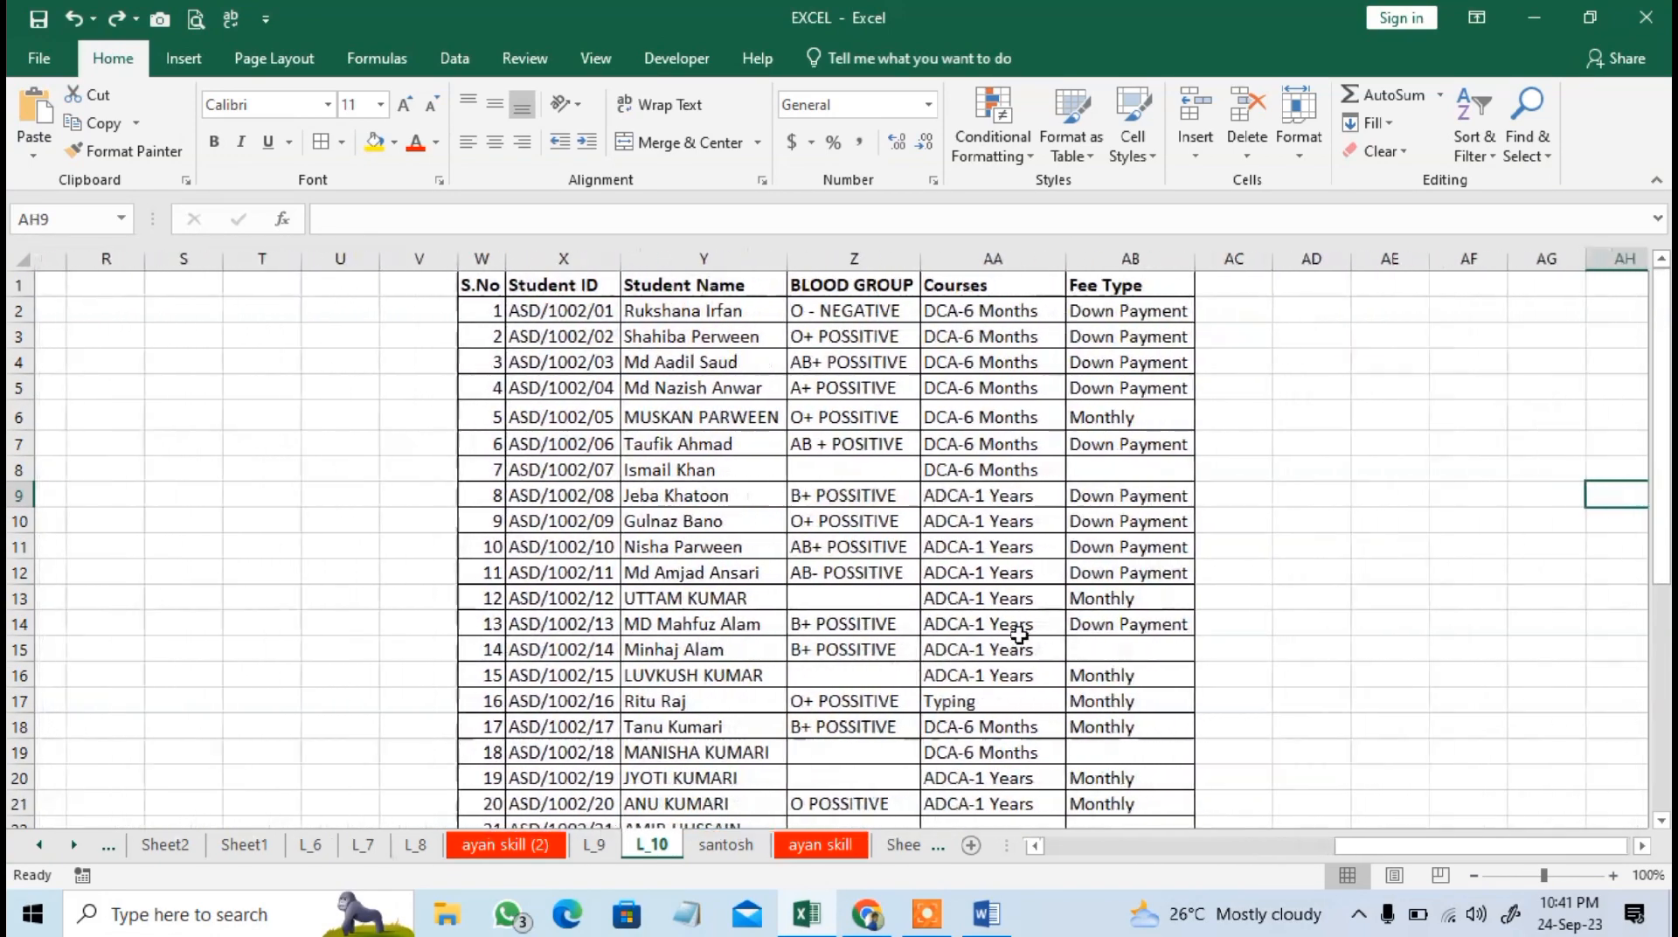
pyautogui.moveTo(455, 285); pyautogui.dragTo(1138, 278)
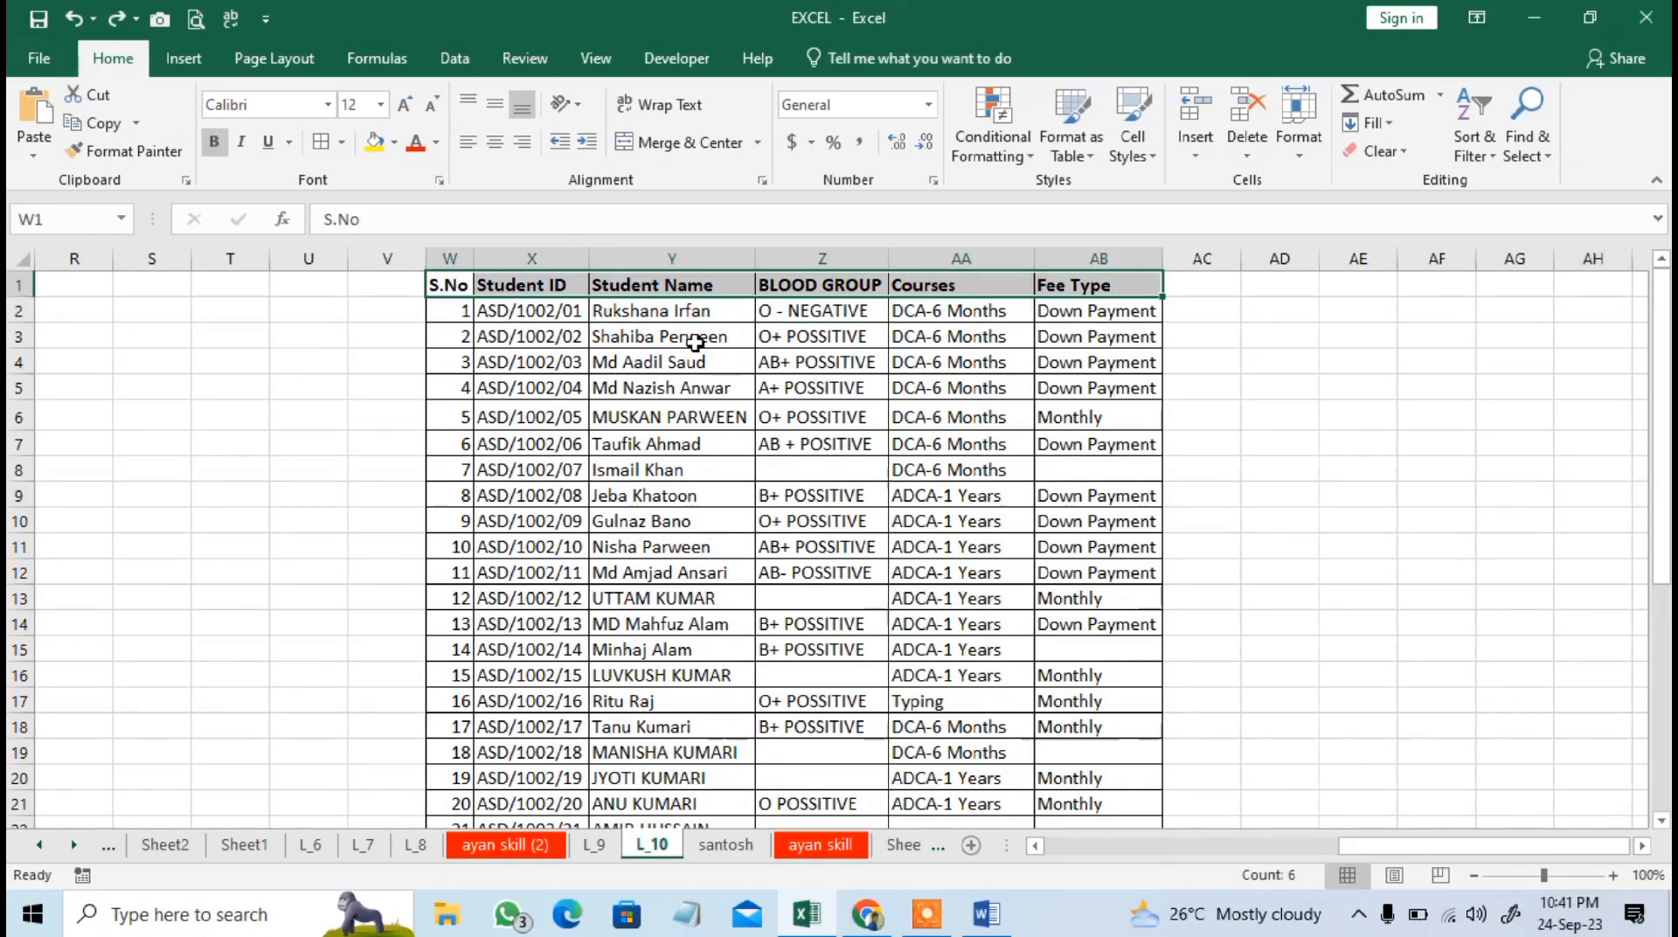
pyautogui.click(1476, 145)
pyautogui.click(1507, 271)
pyautogui.click(1136, 472)
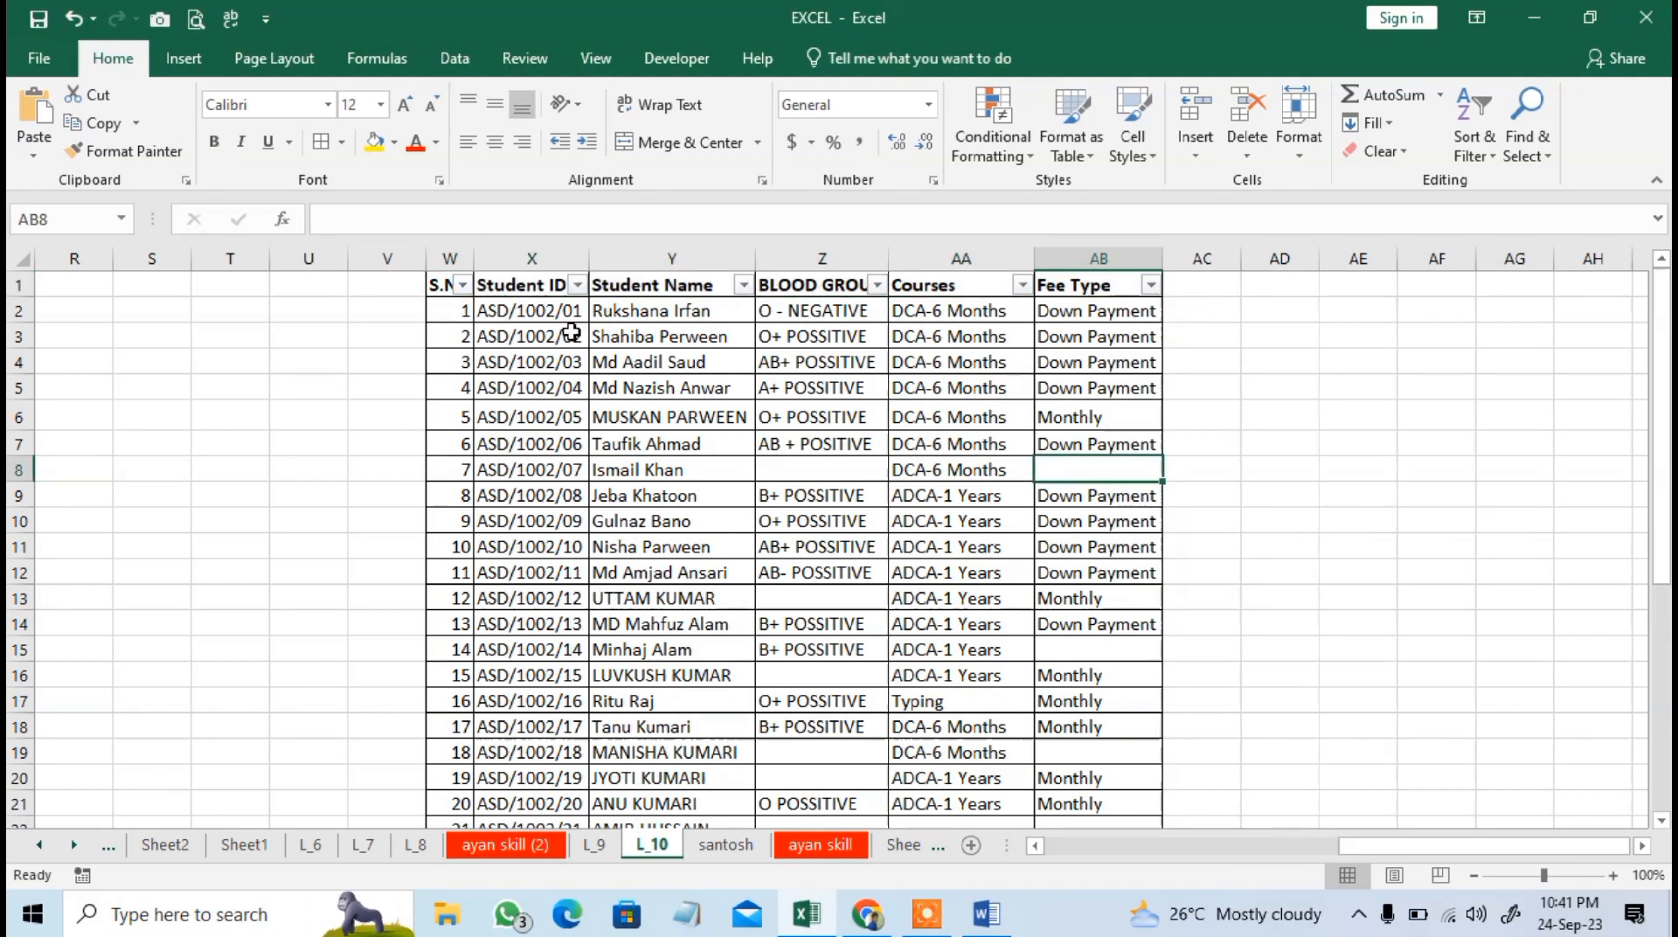
# Filter the Student Name column to show only the first student in the filter list.
pyautogui.click(460, 284)
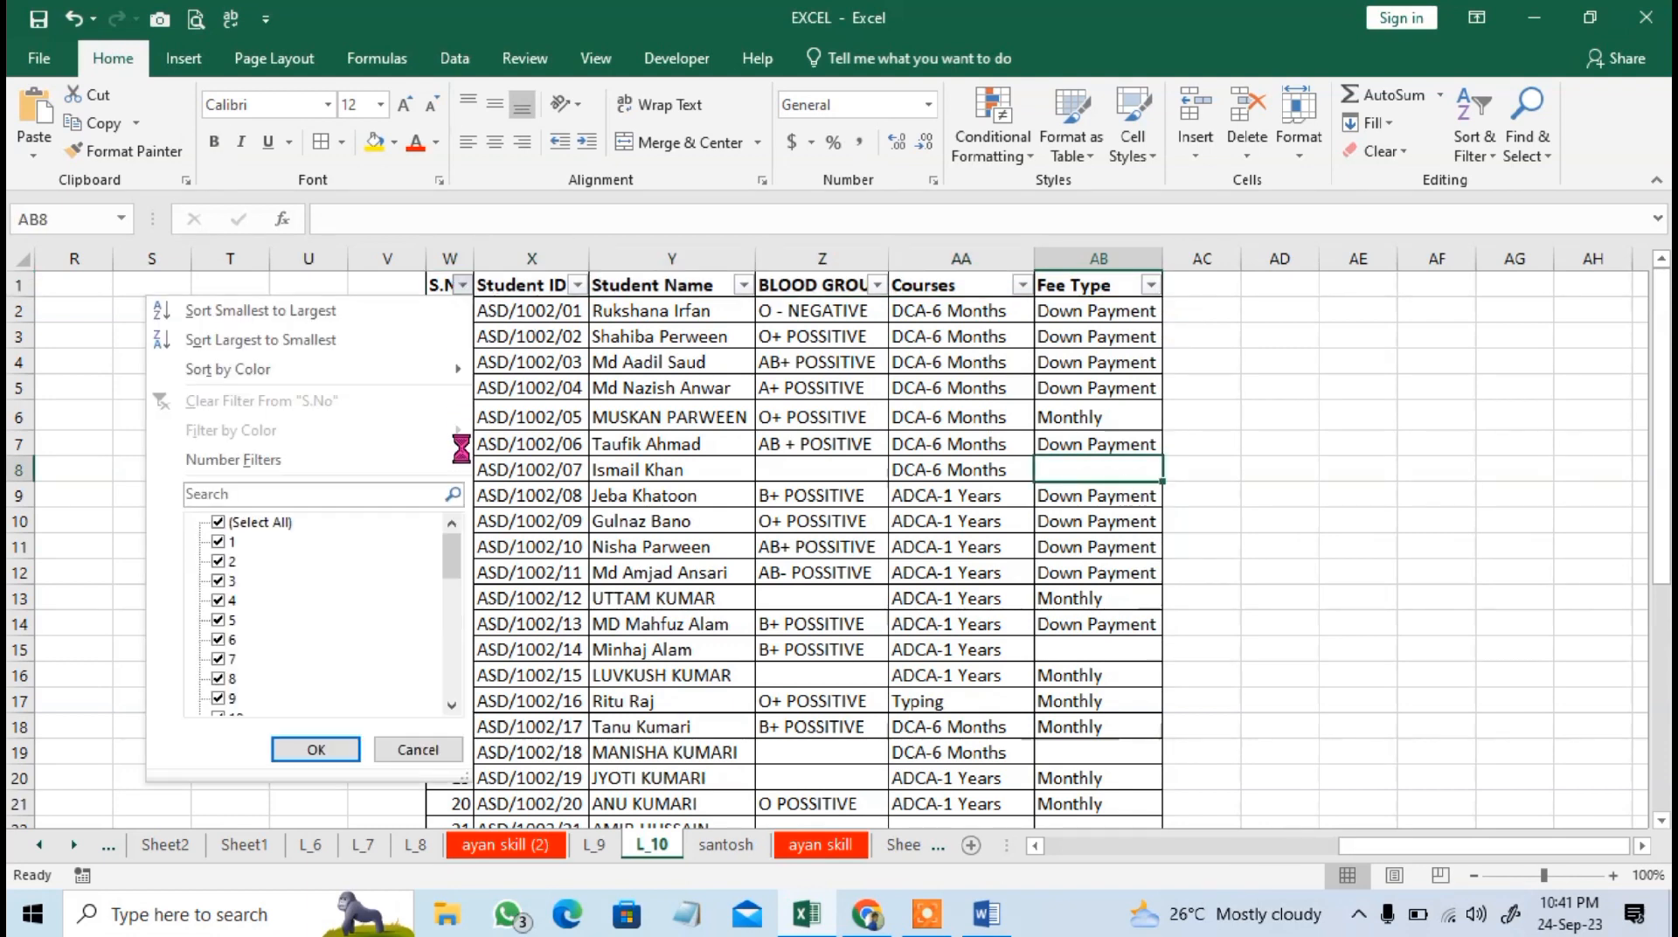
pyautogui.click(574, 479)
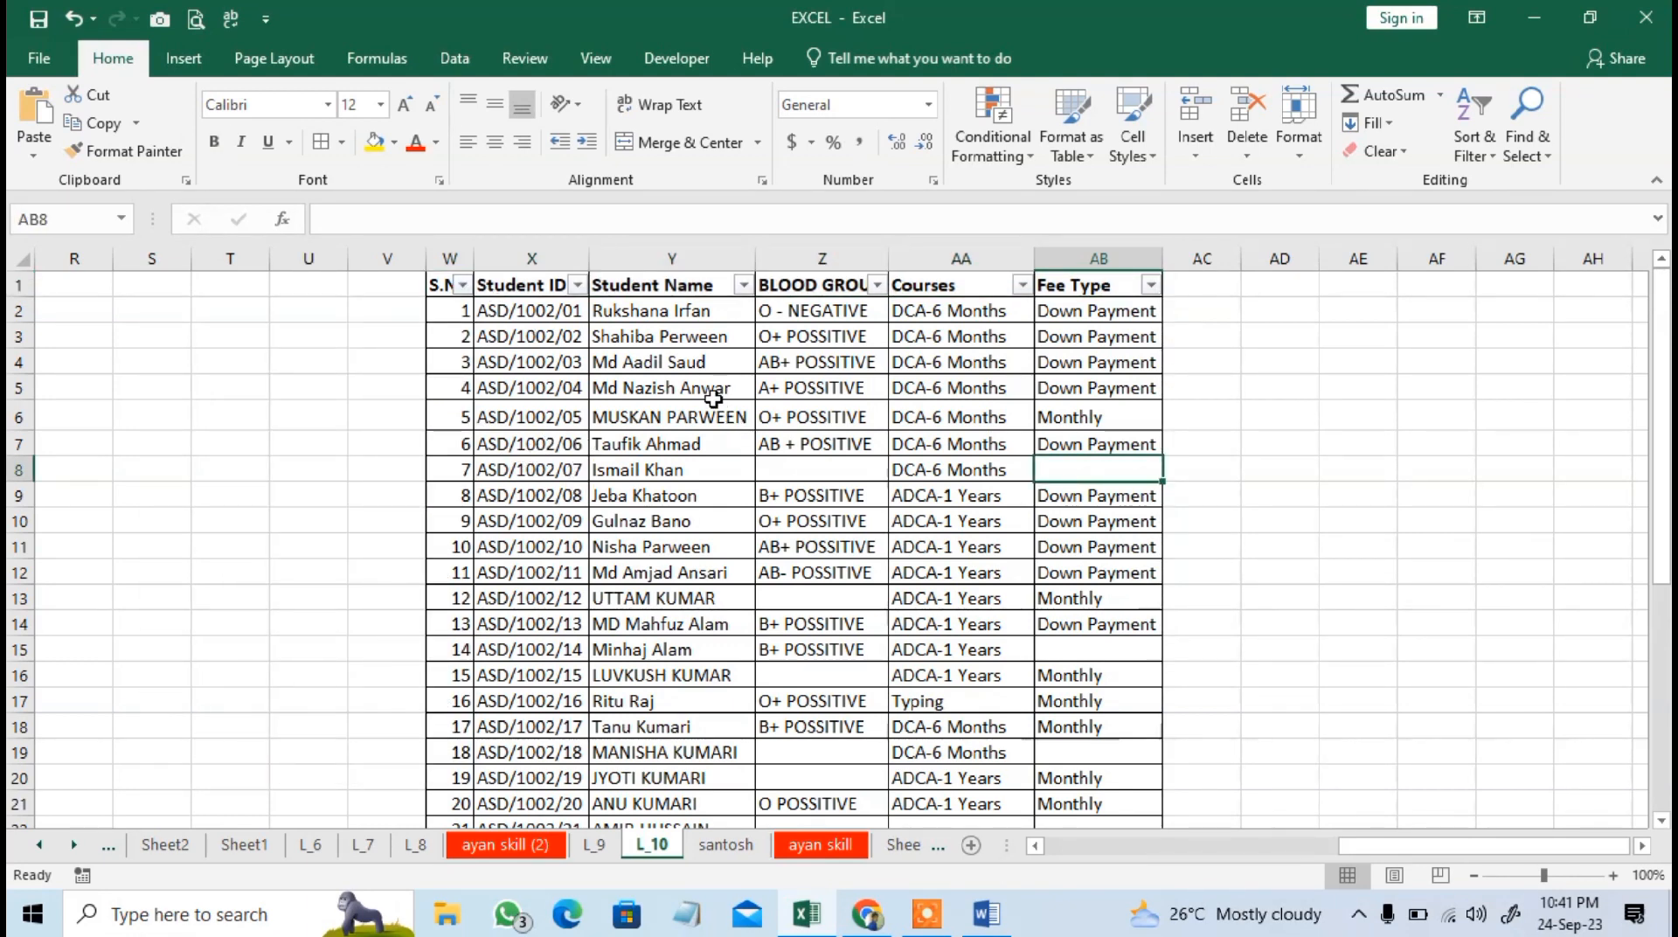
pyautogui.click(715, 292)
pyautogui.click(742, 285)
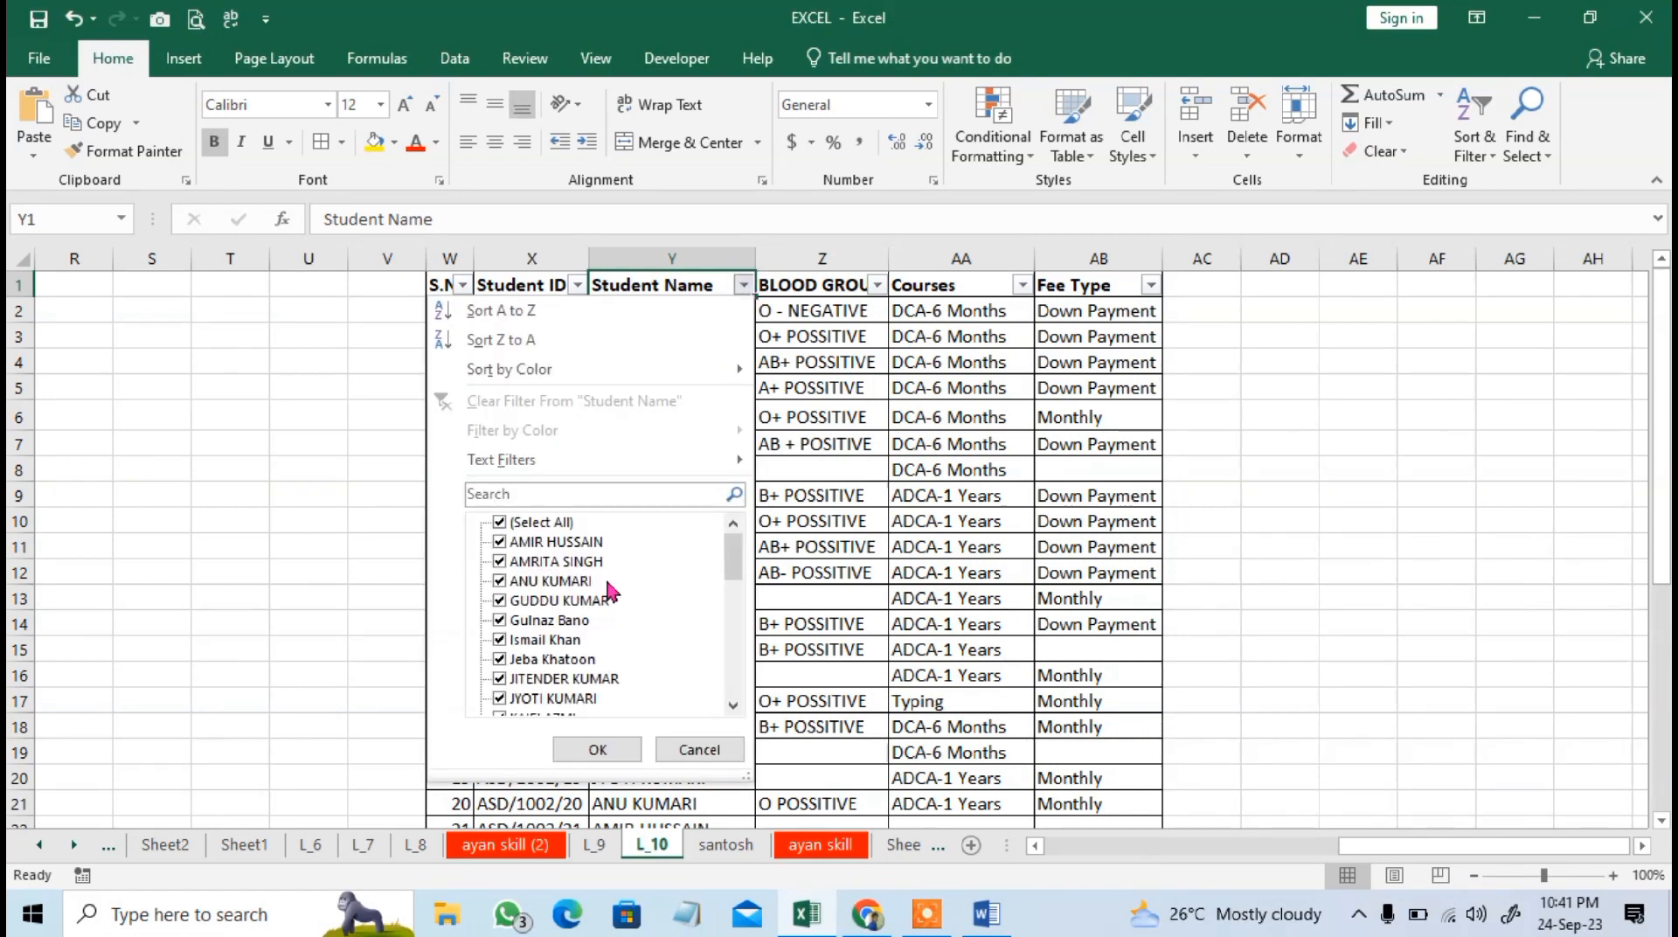
pyautogui.click(564, 525)
pyautogui.click(559, 542)
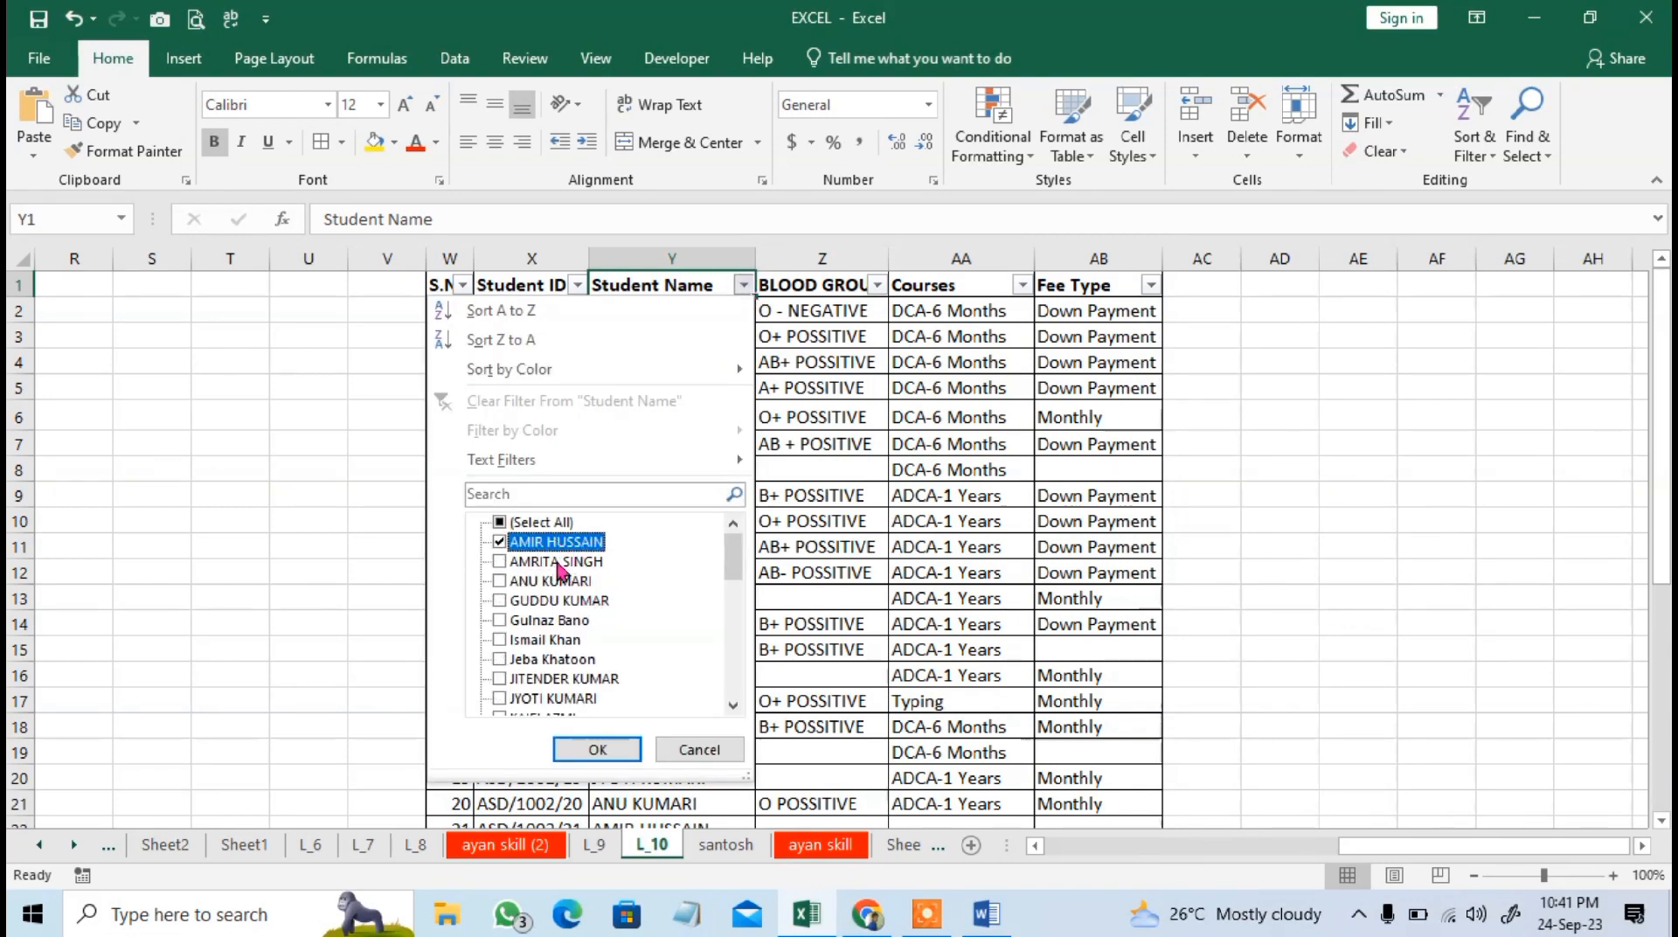
pyautogui.click(603, 750)
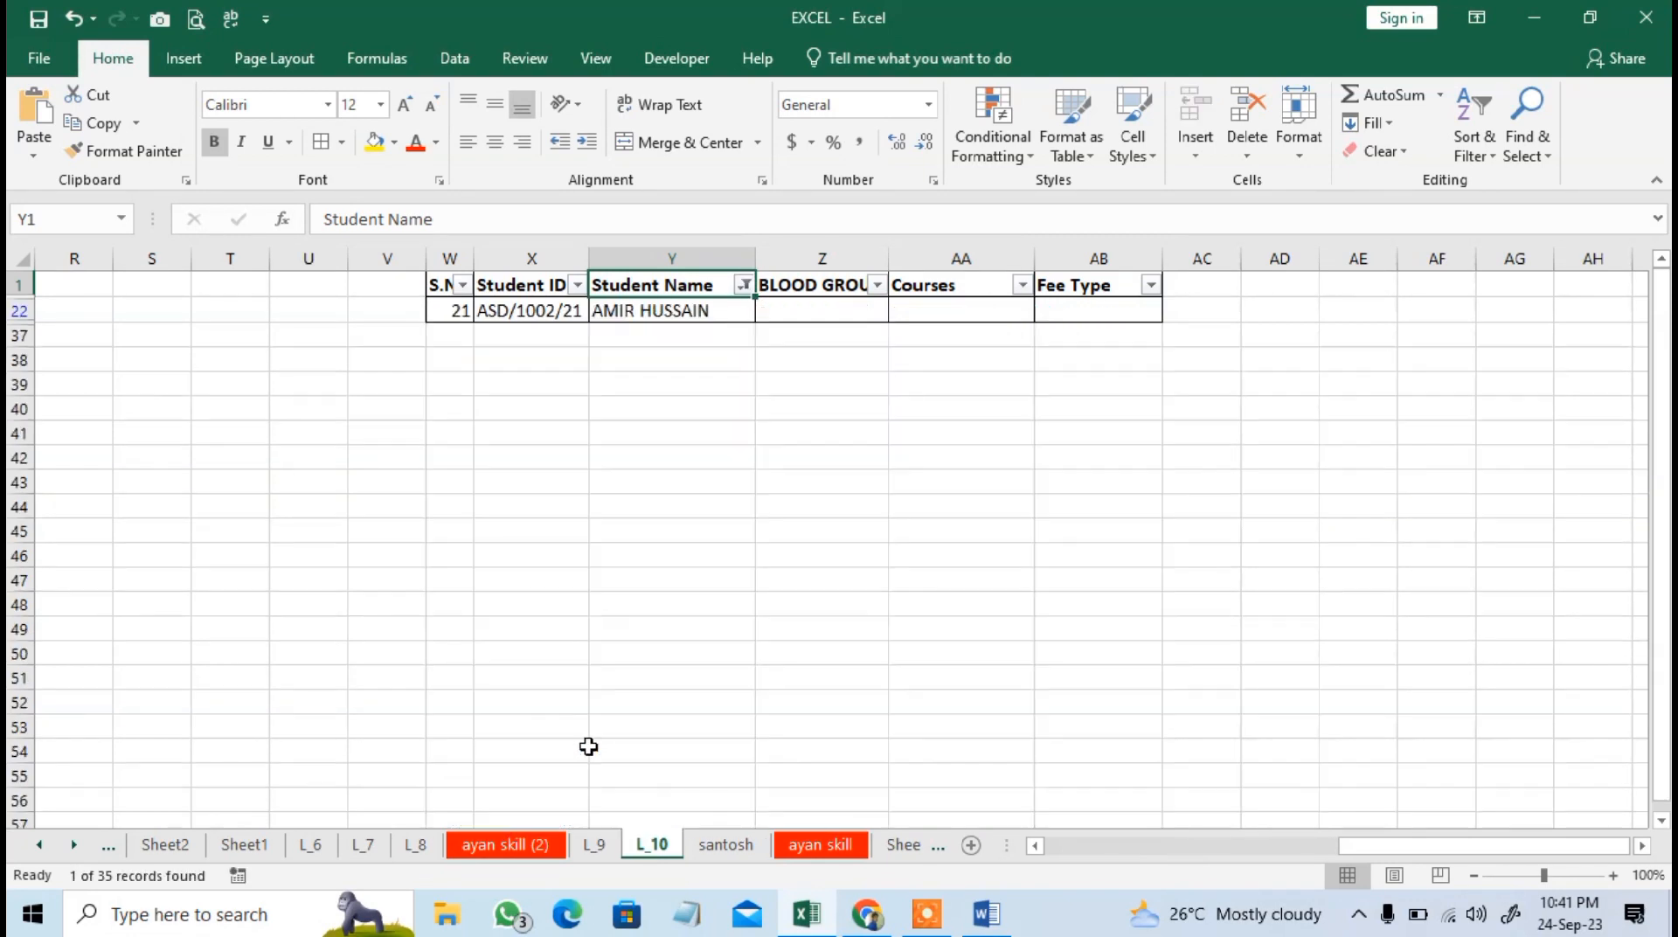
# Reset the Student Name filter to include all students.
pyautogui.click(743, 287)
pyautogui.click(542, 523)
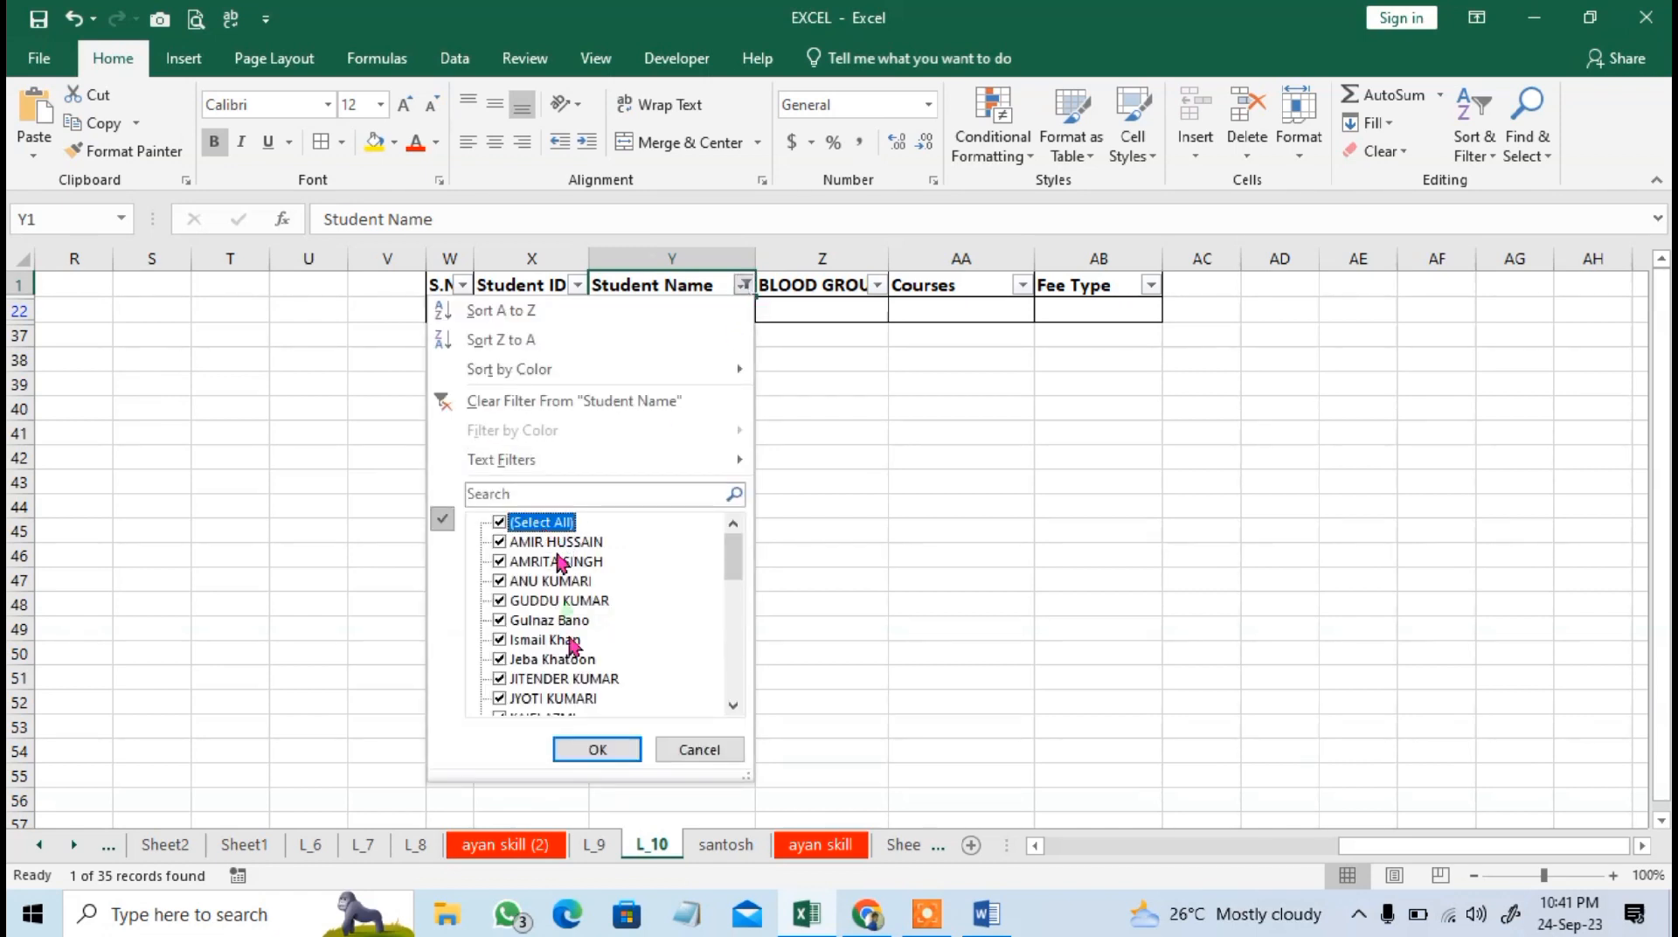
pyautogui.click(597, 749)
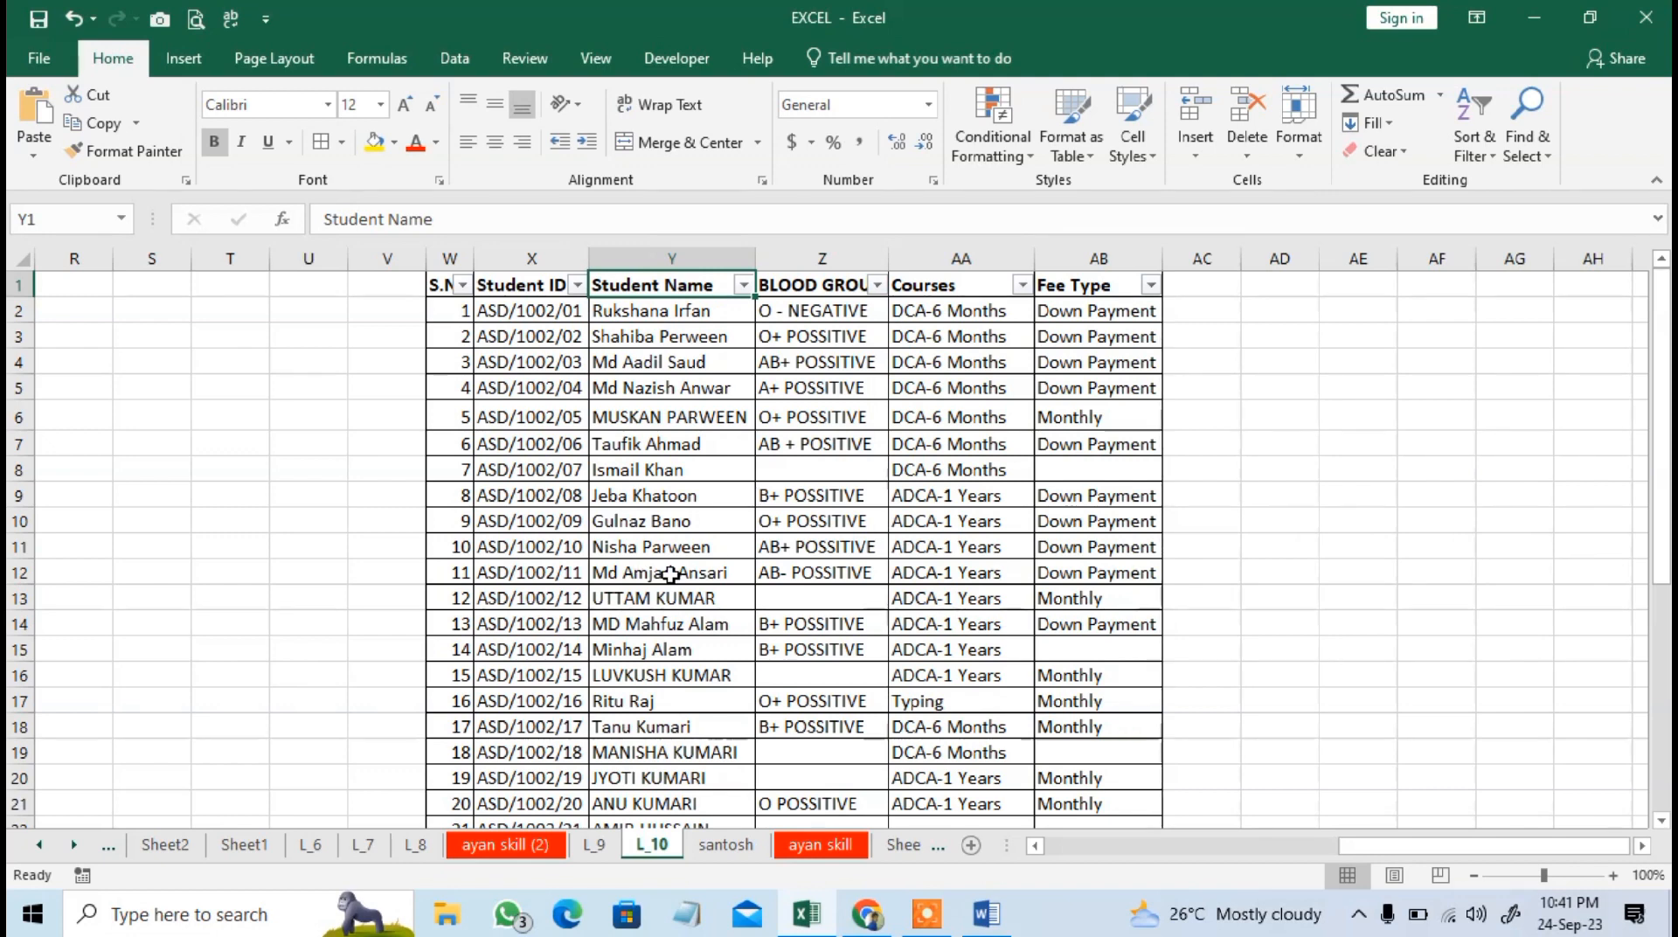
# Filter the Student Name column to the students matching the search text "so".
pyautogui.click(742, 286)
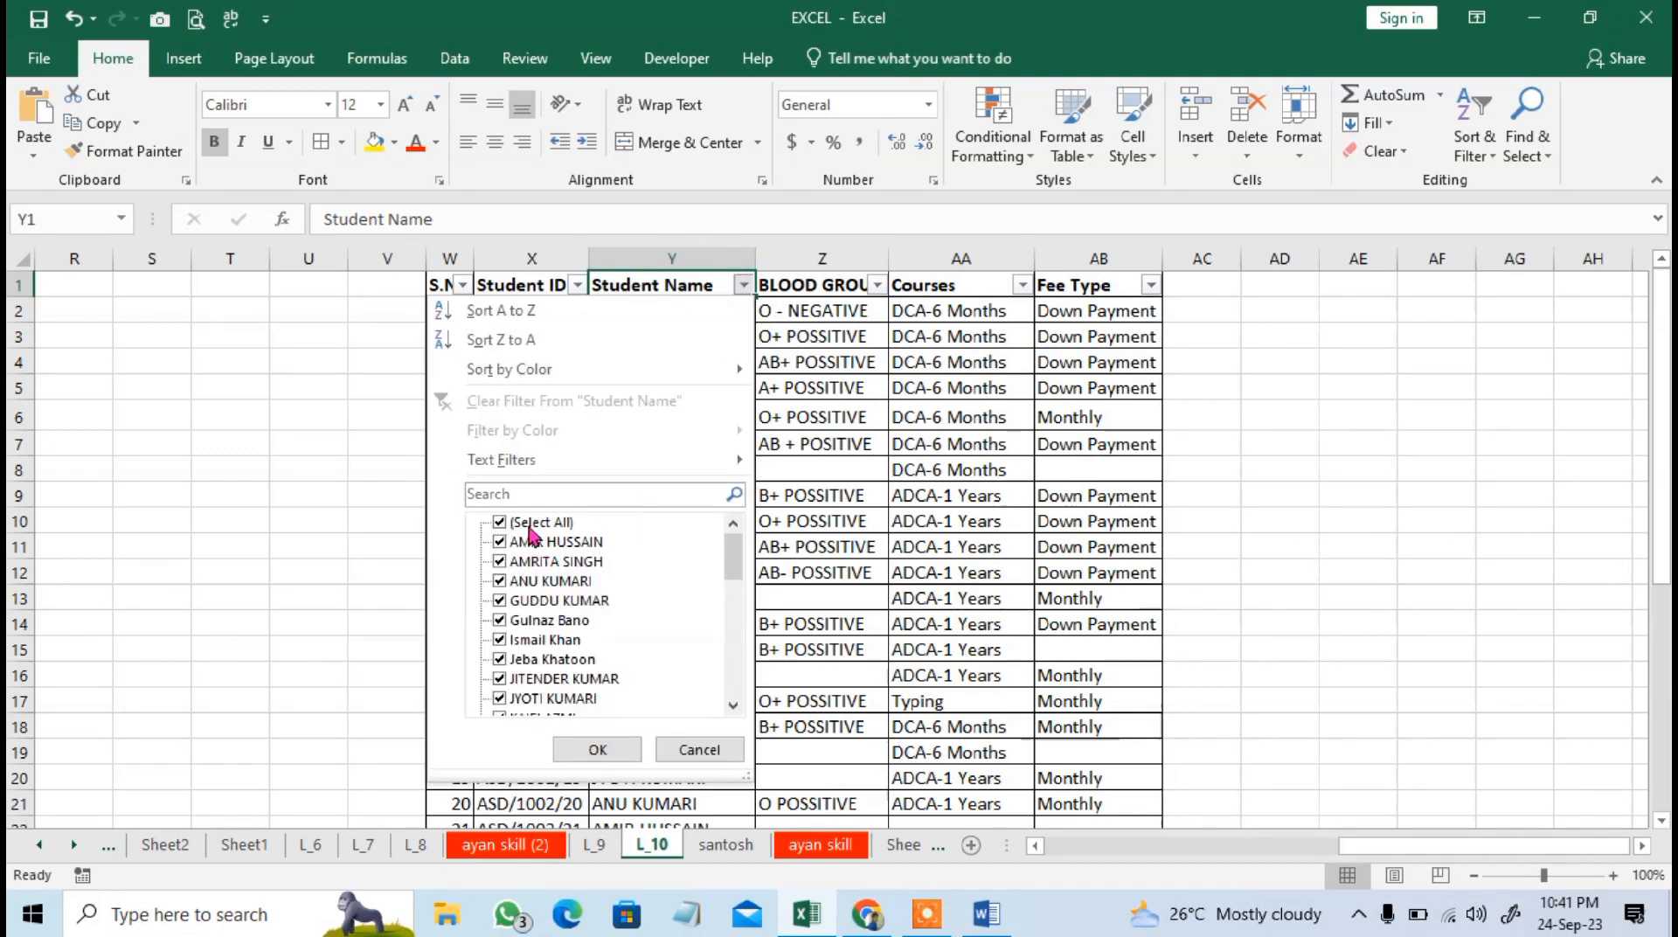
pyautogui.click(538, 498)
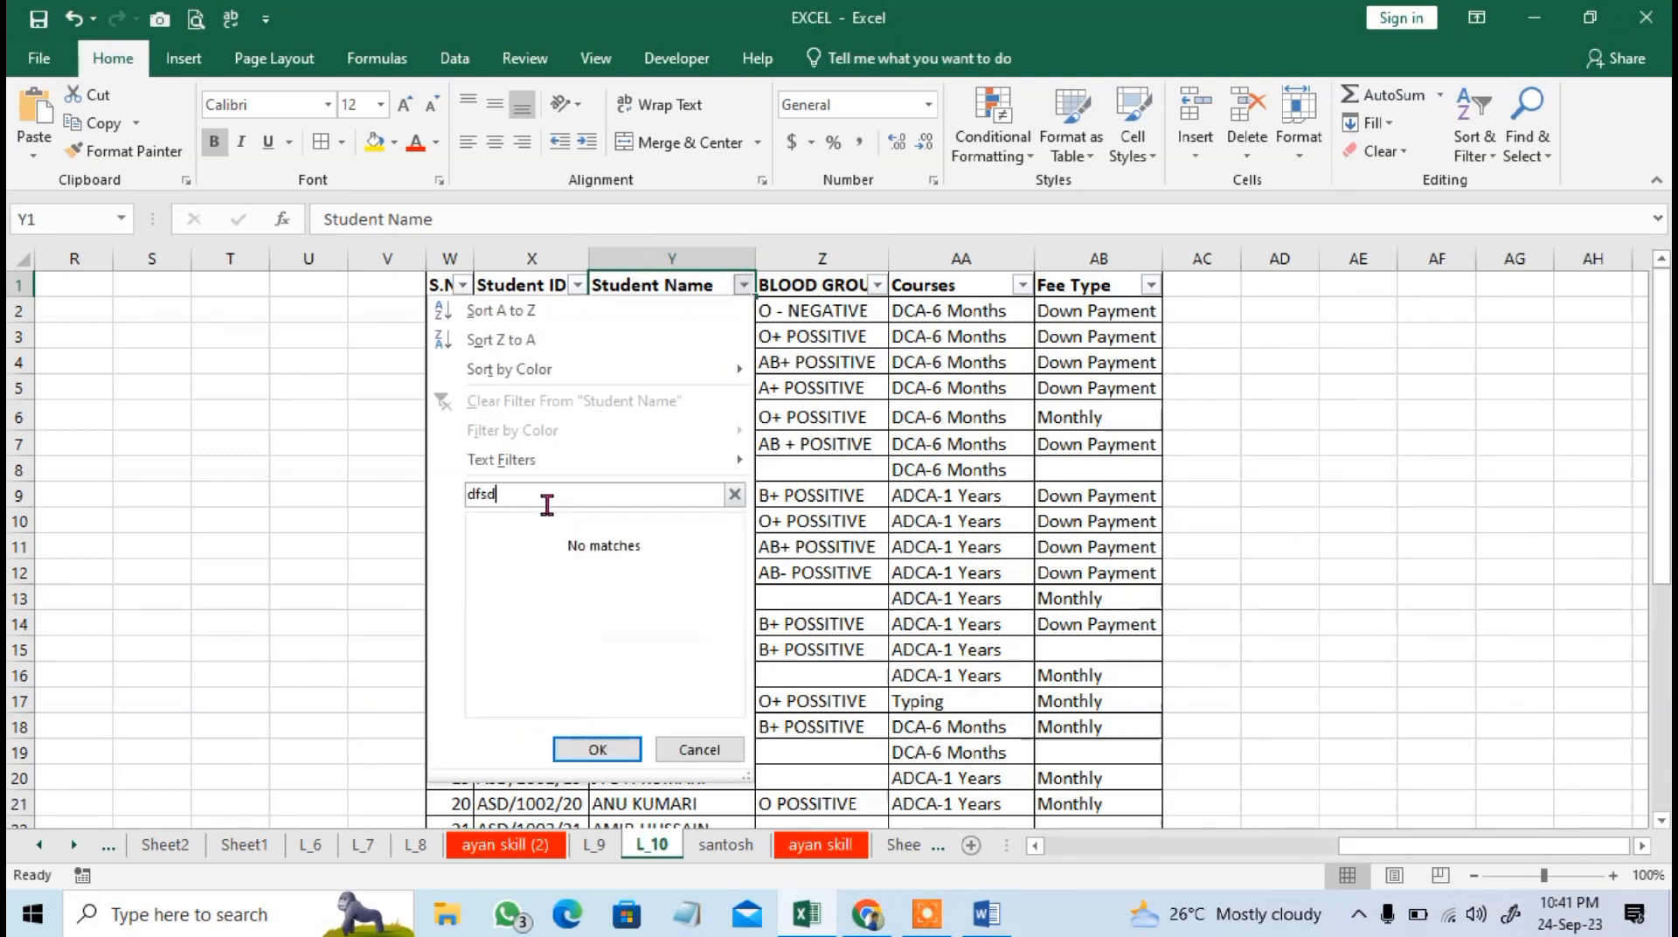
pyautogui.press('BackSpace')
pyautogui.press('BackSpace')
pyautogui.press('BackSpace')
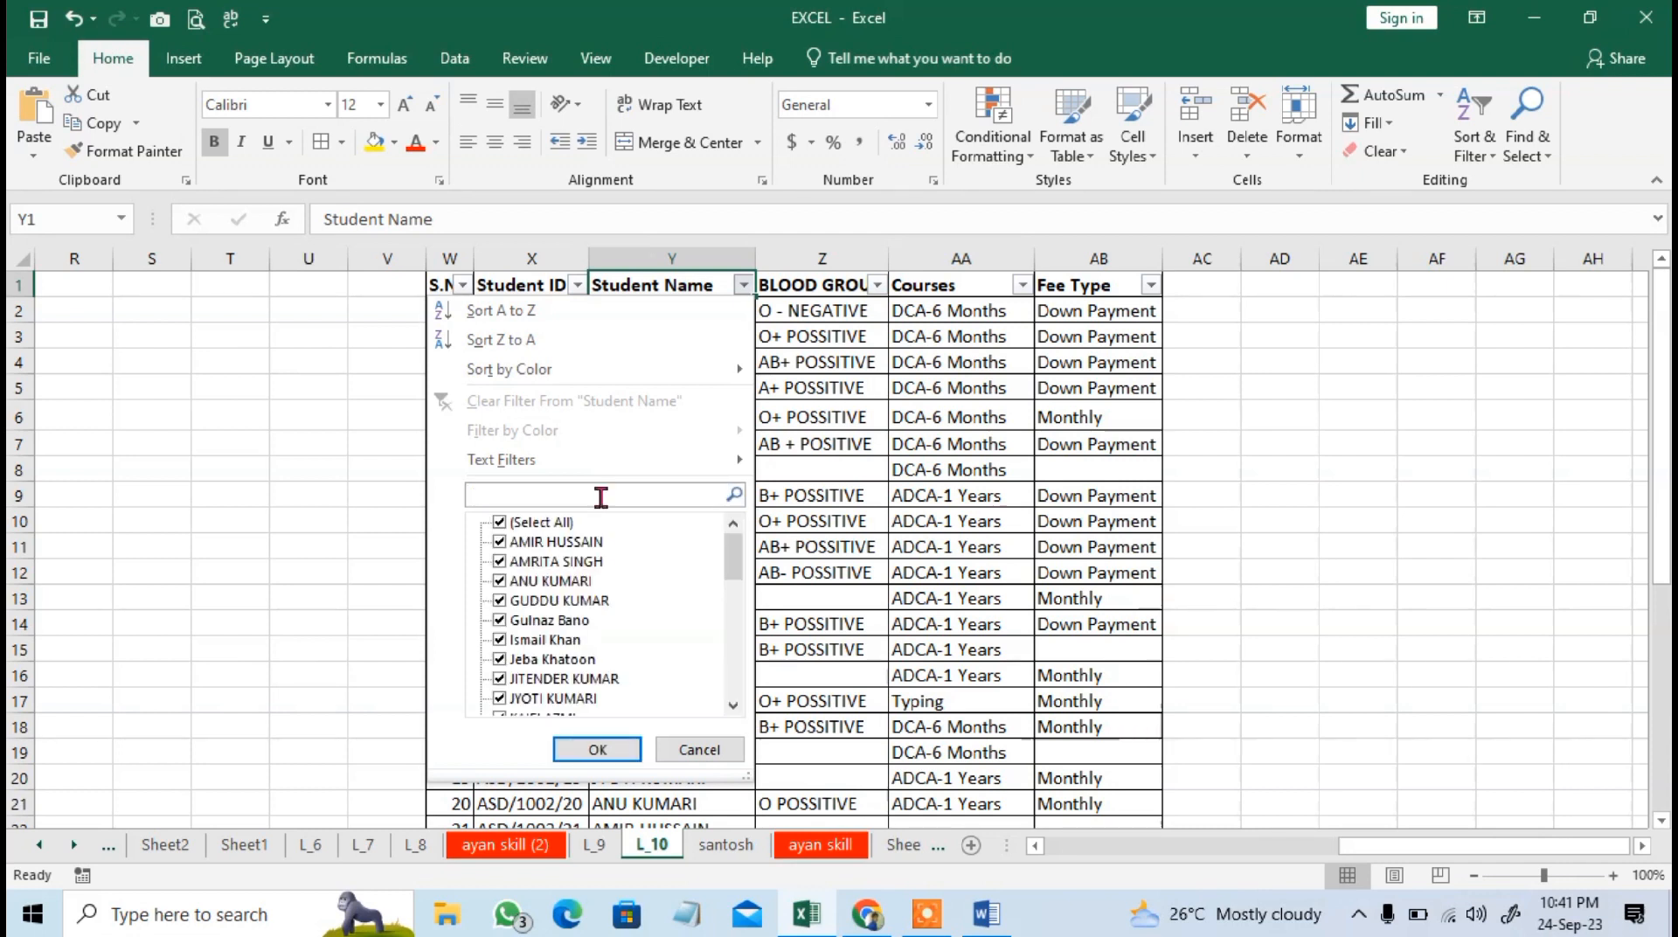
pyautogui.write('soh')
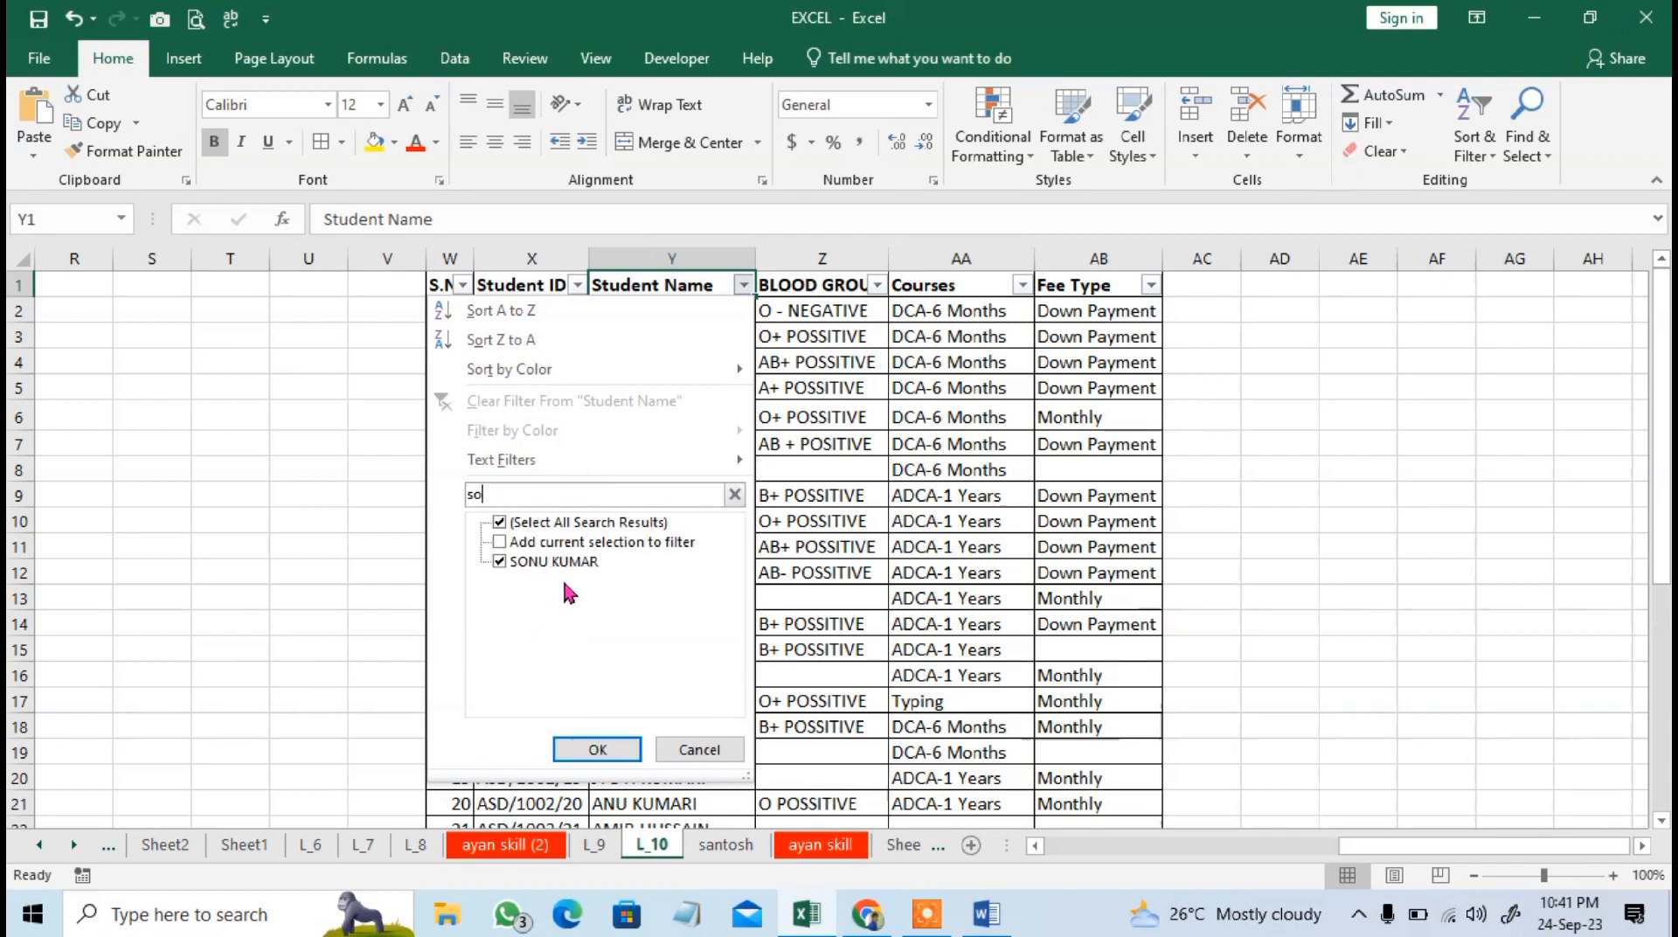
pyautogui.click(599, 749)
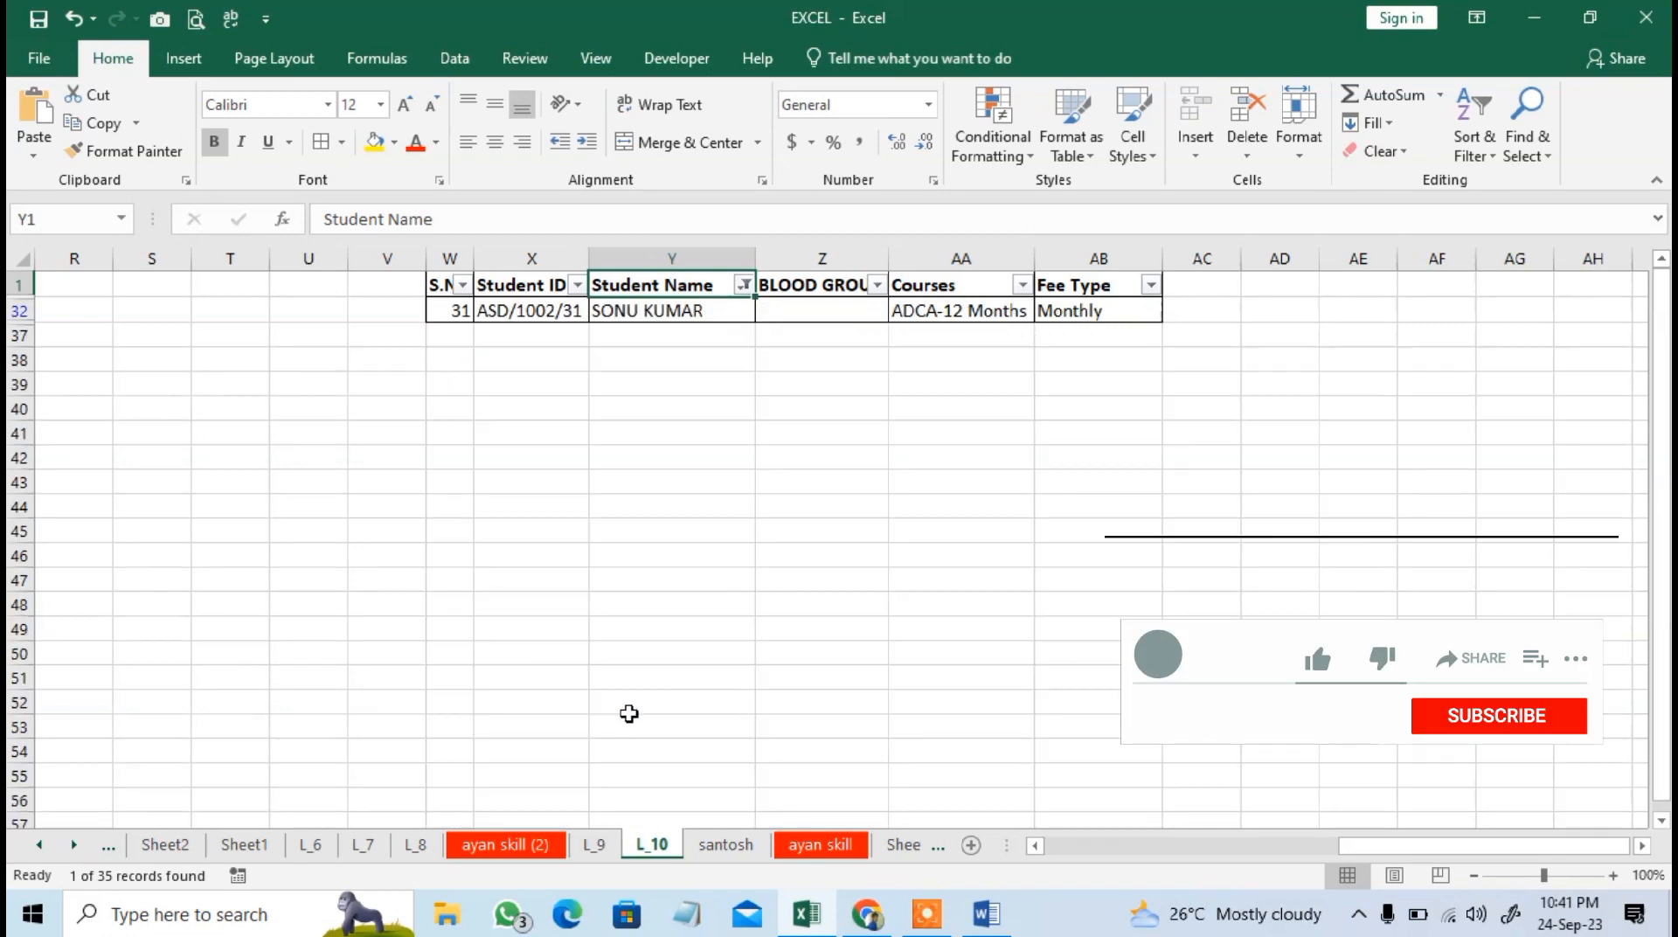
# Select all names in the Student Name filter again to restore the full student list.
pyautogui.click(744, 285)
pyautogui.click(529, 523)
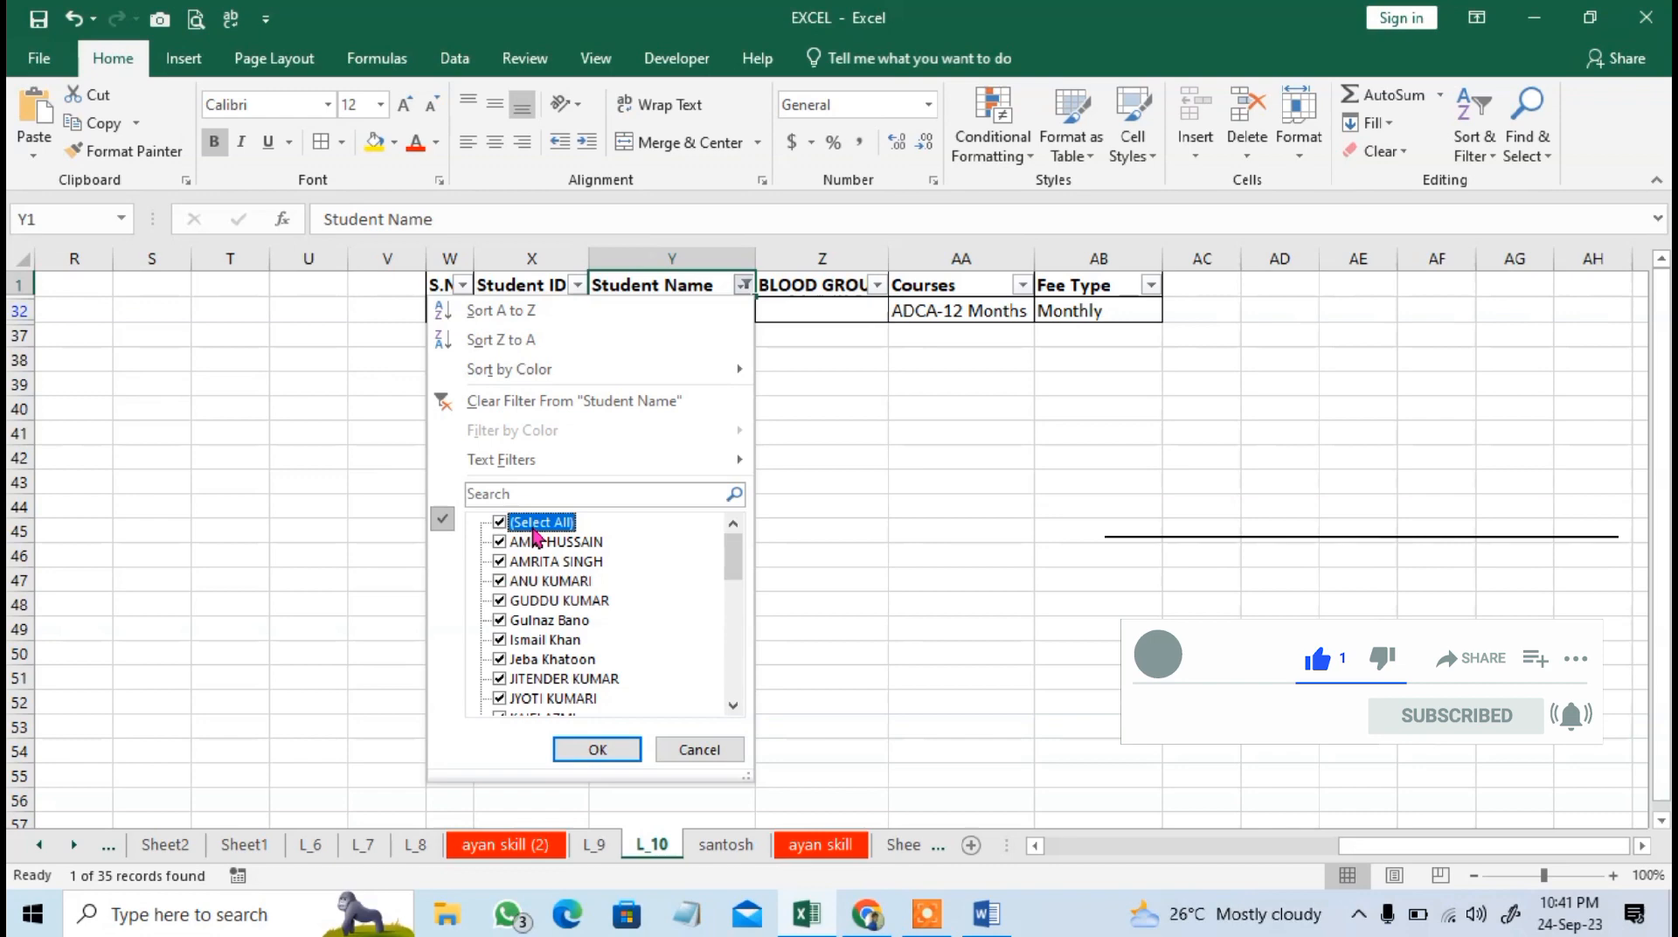
pyautogui.click(594, 750)
# Examine the Text Filters and Sort by Color options of the Student Name column's filter, and close it.
pyautogui.click(744, 285)
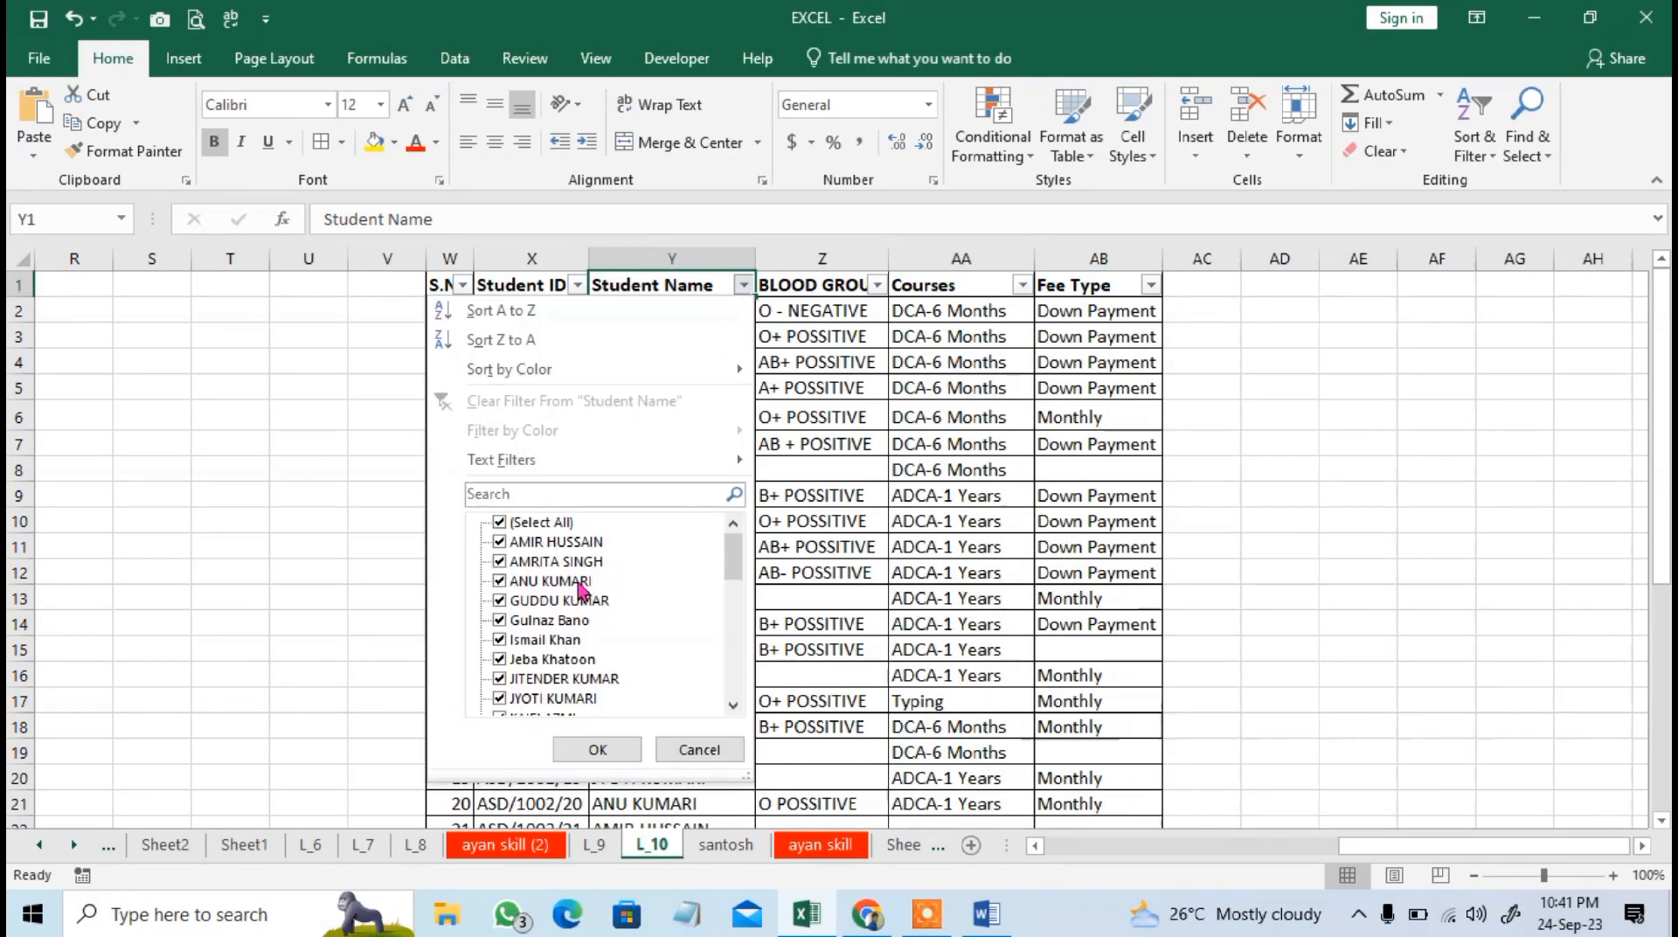
pyautogui.moveTo(584, 469)
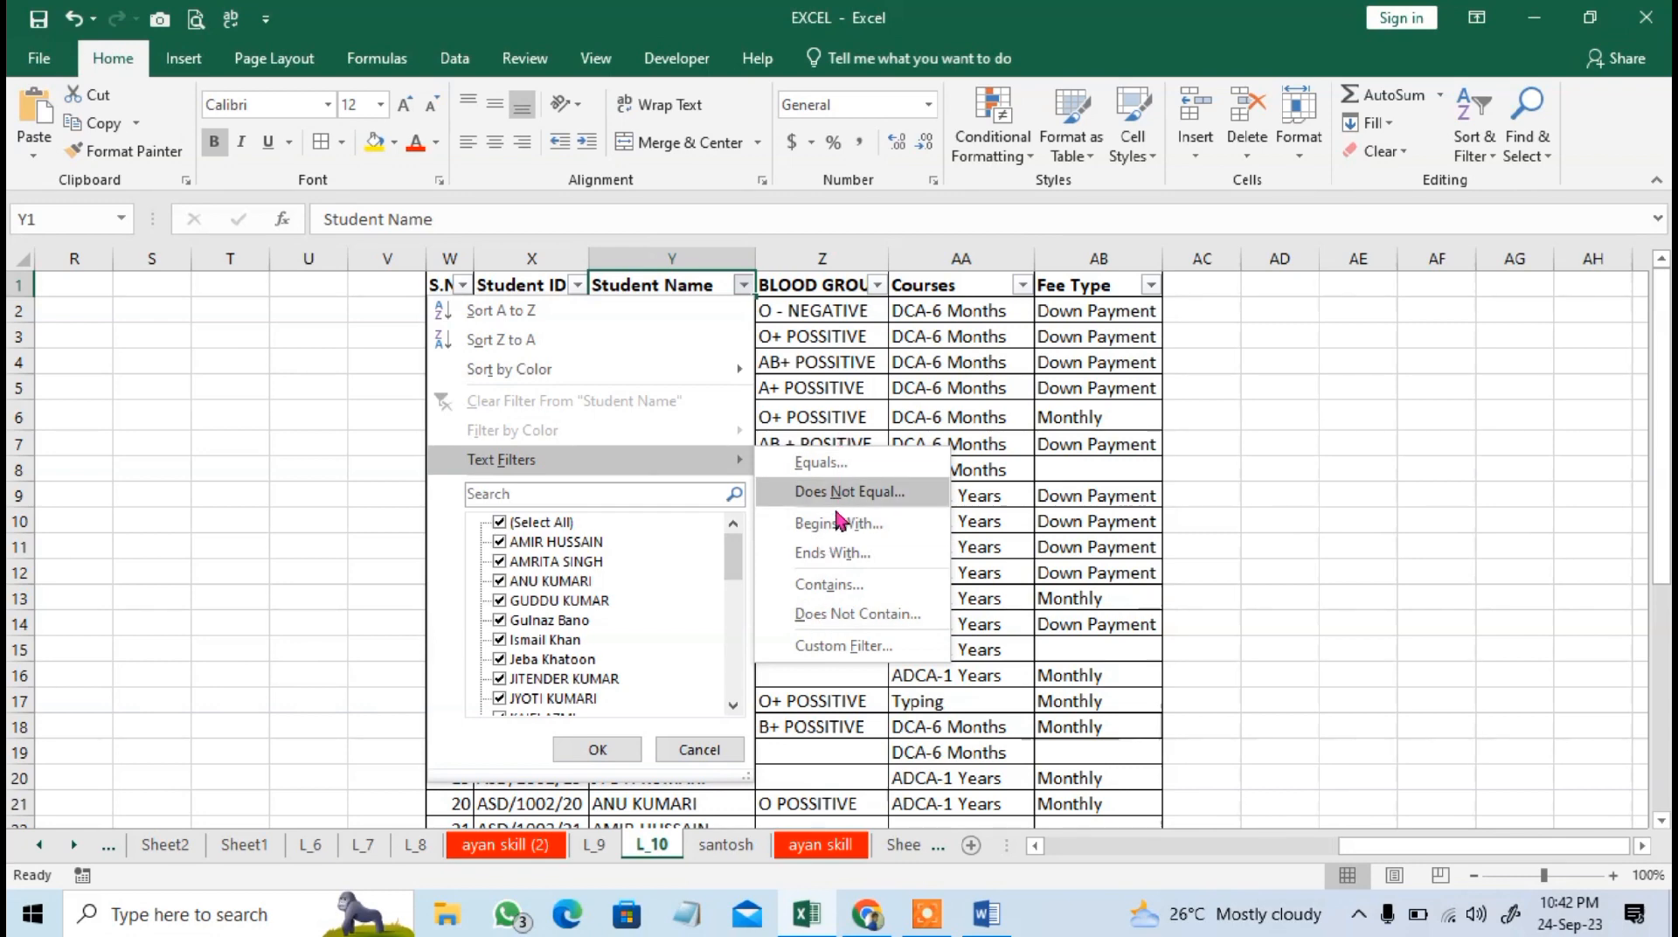
pyautogui.moveTo(626, 371)
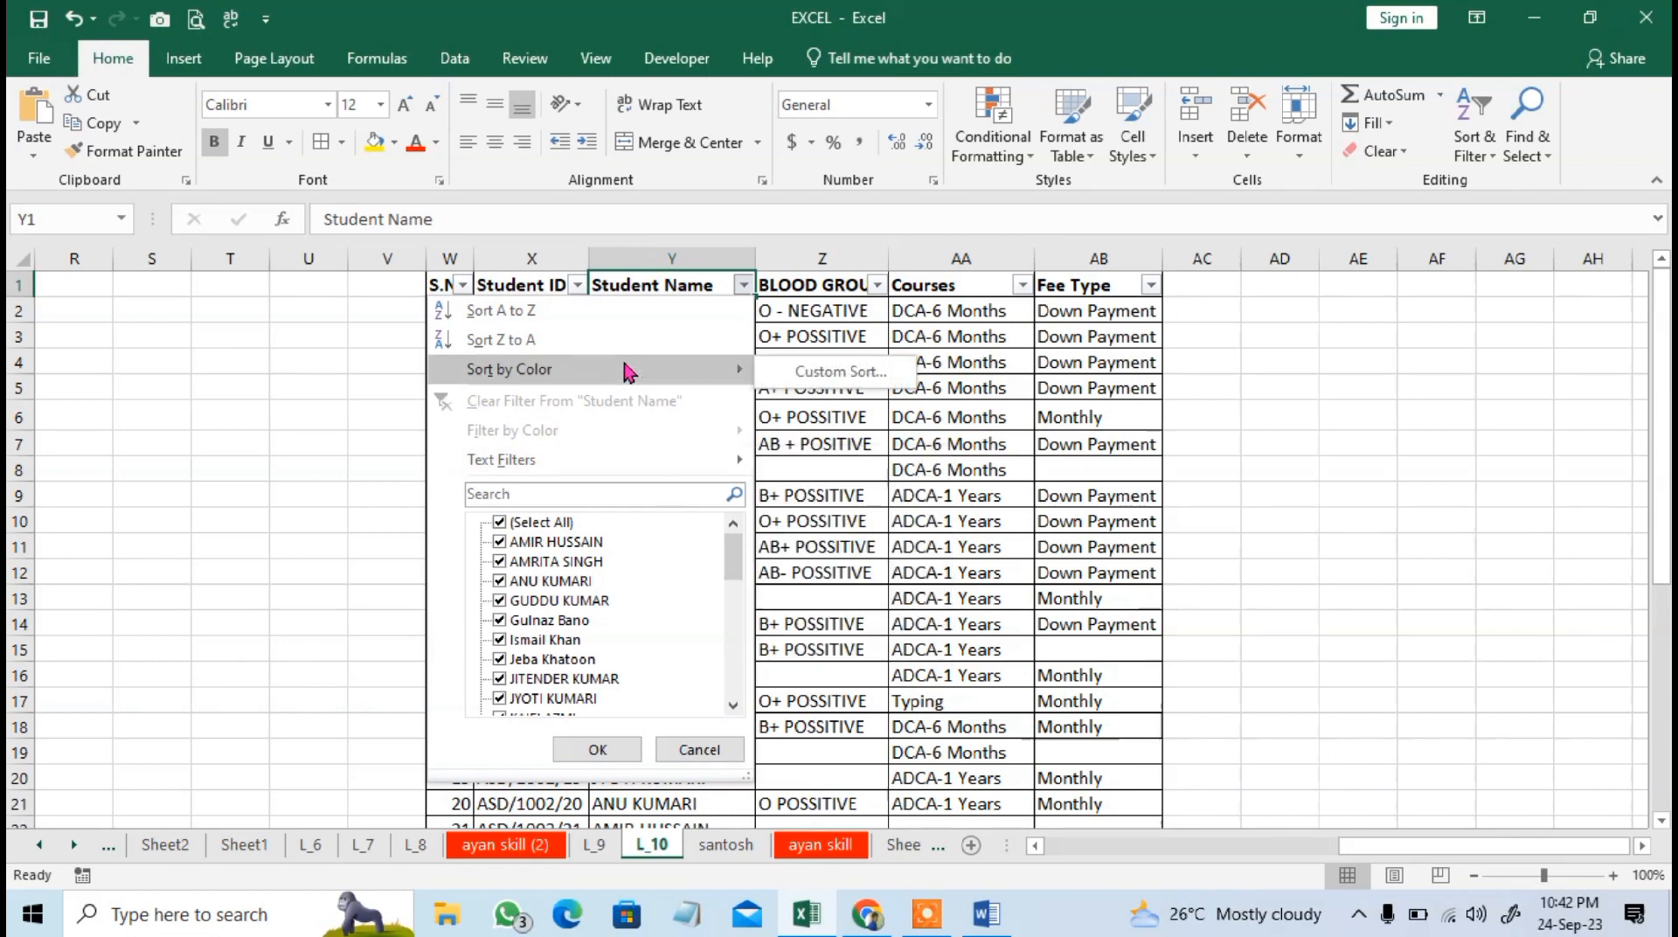
pyautogui.click(1037, 598)
# Fill the student rows W4:AB5 with yellow and W12:AB13 with red.
pyautogui.moveTo(452, 387); pyautogui.dragTo(1103, 366)
pyautogui.click(375, 141)
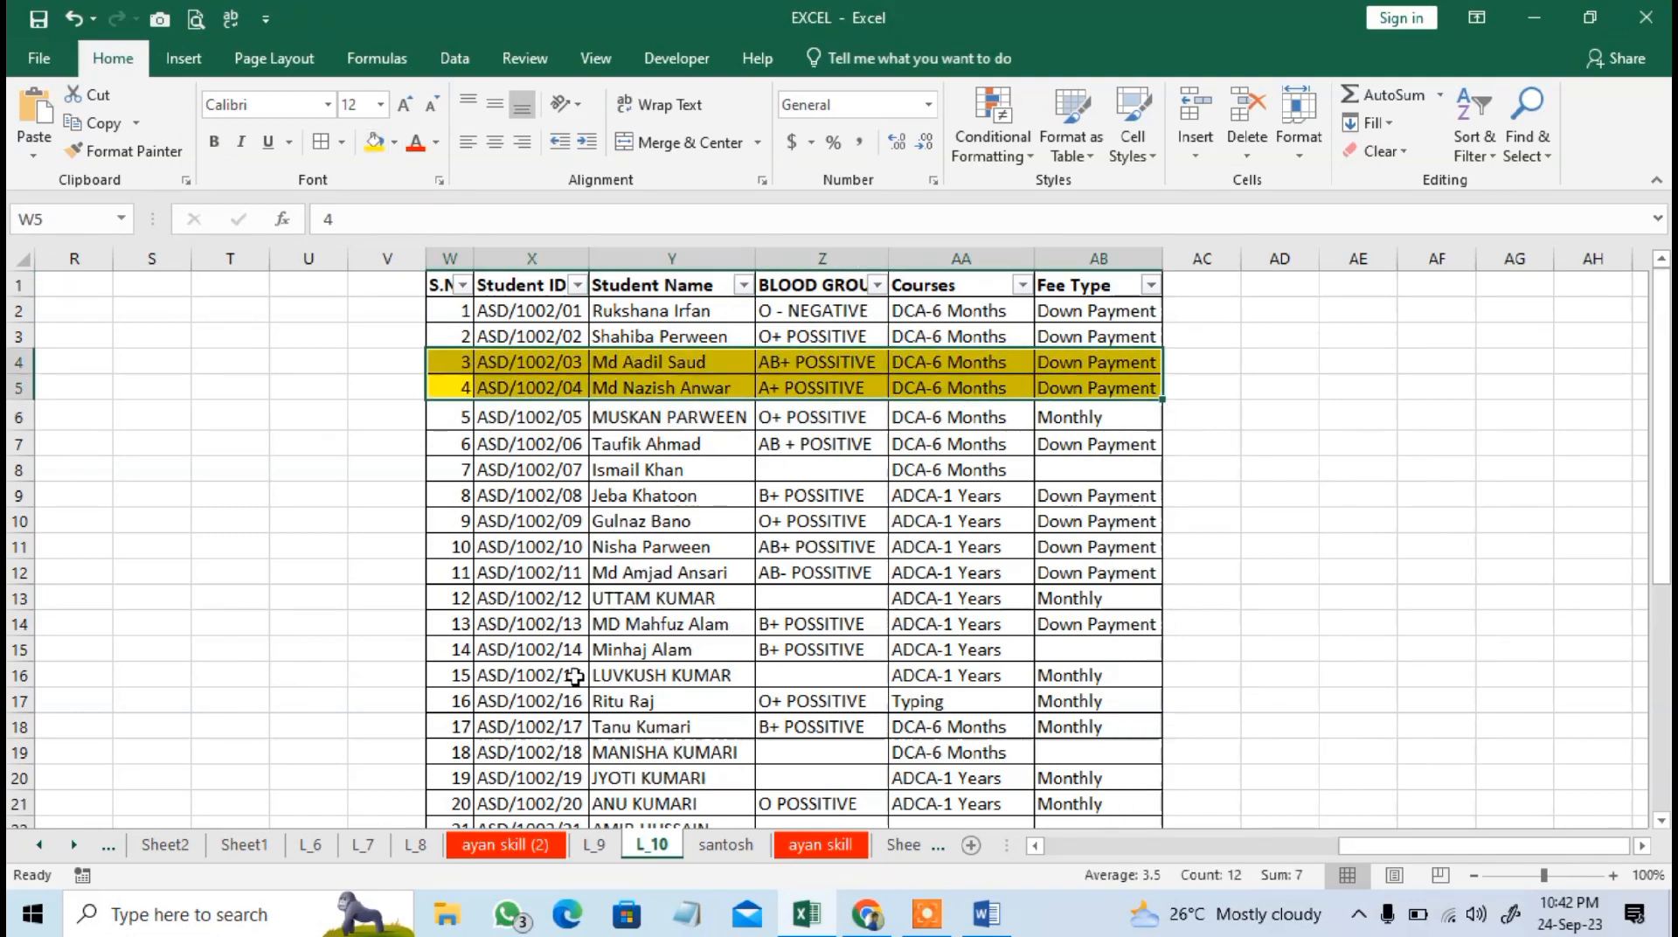
pyautogui.moveTo(451, 598); pyautogui.dragTo(1119, 577)
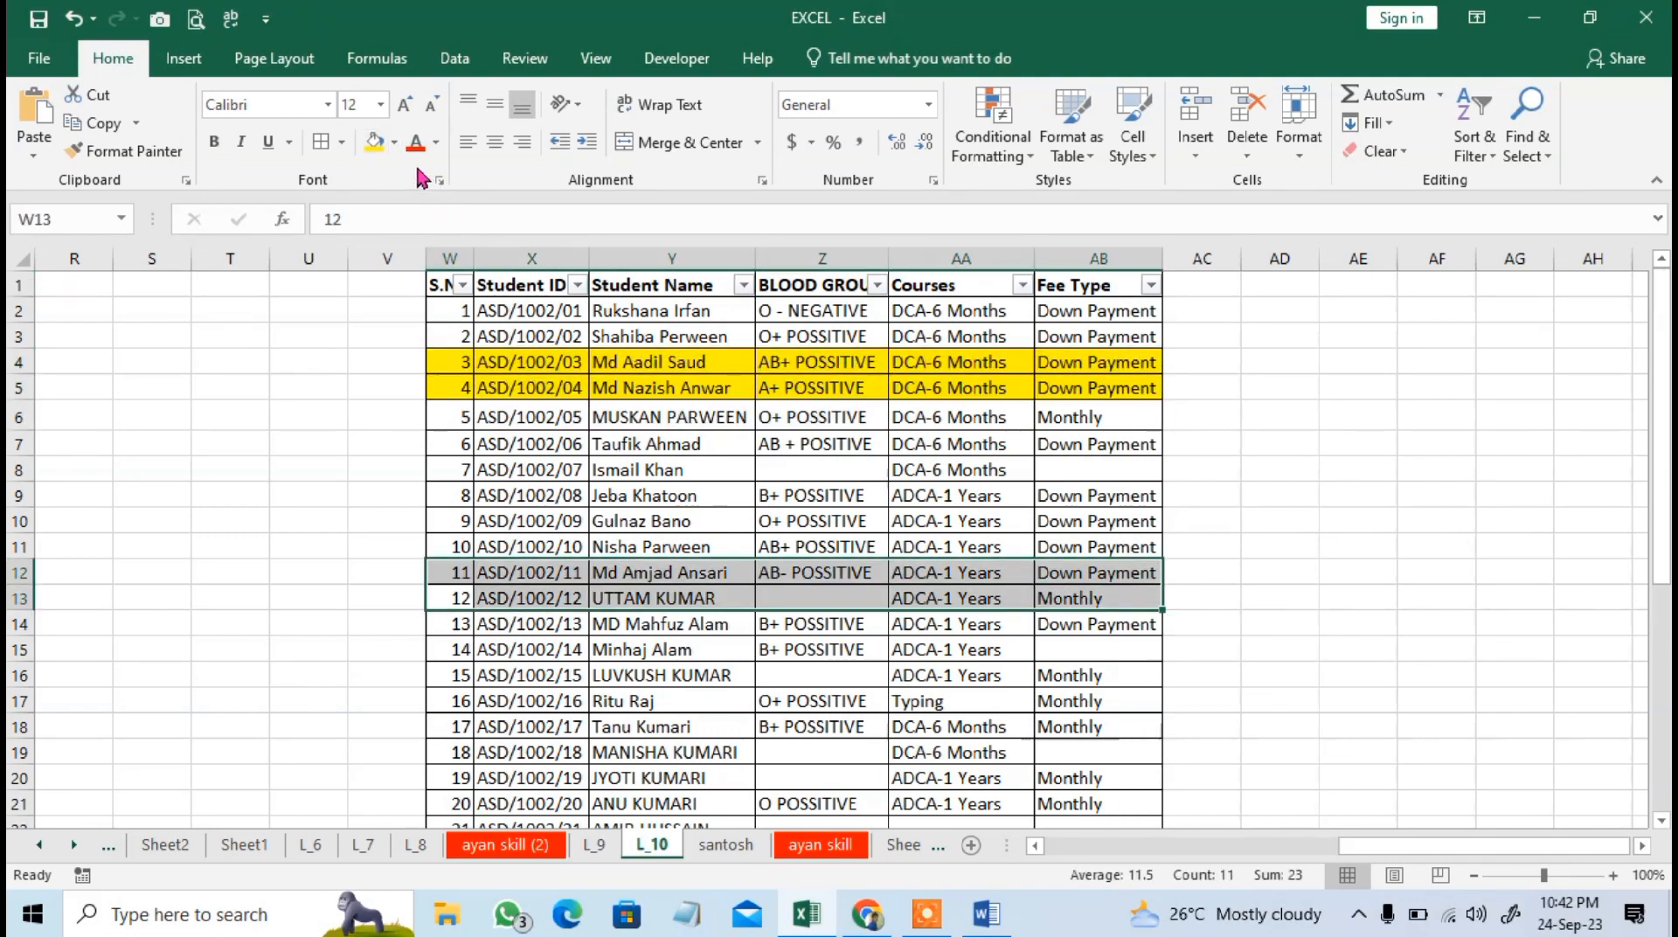
pyautogui.click(394, 141)
pyautogui.click(389, 331)
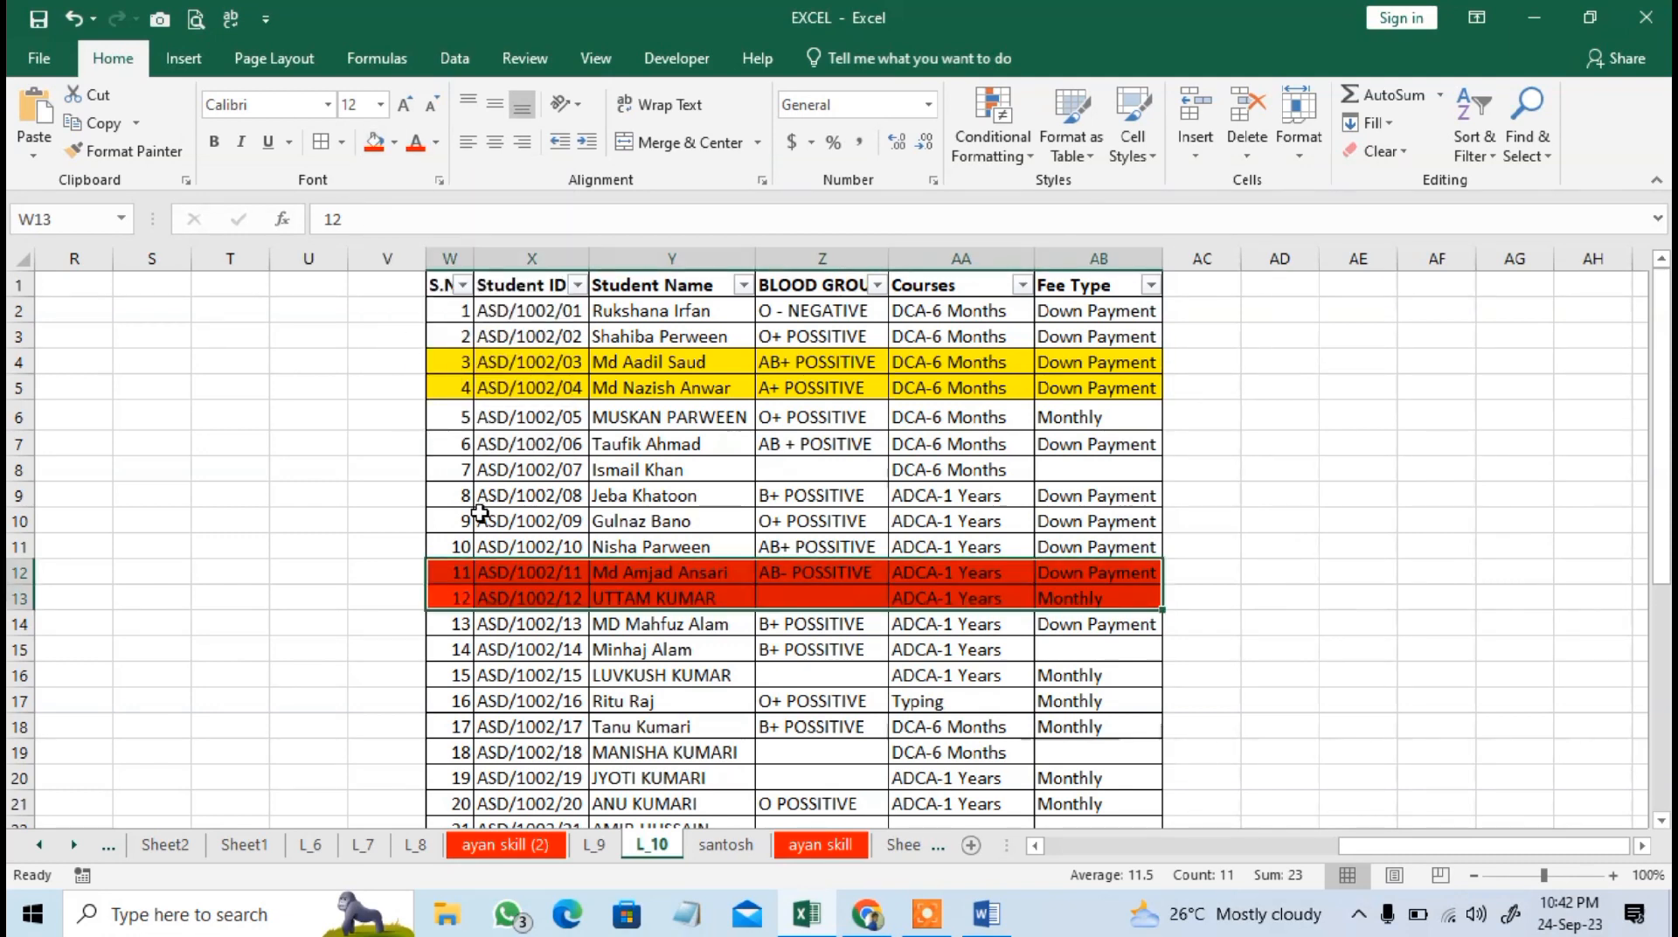
# Fill the student row W9:AB9 with red and W10:AB10 with yellow.
pyautogui.moveTo(476, 500); pyautogui.dragTo(1084, 494)
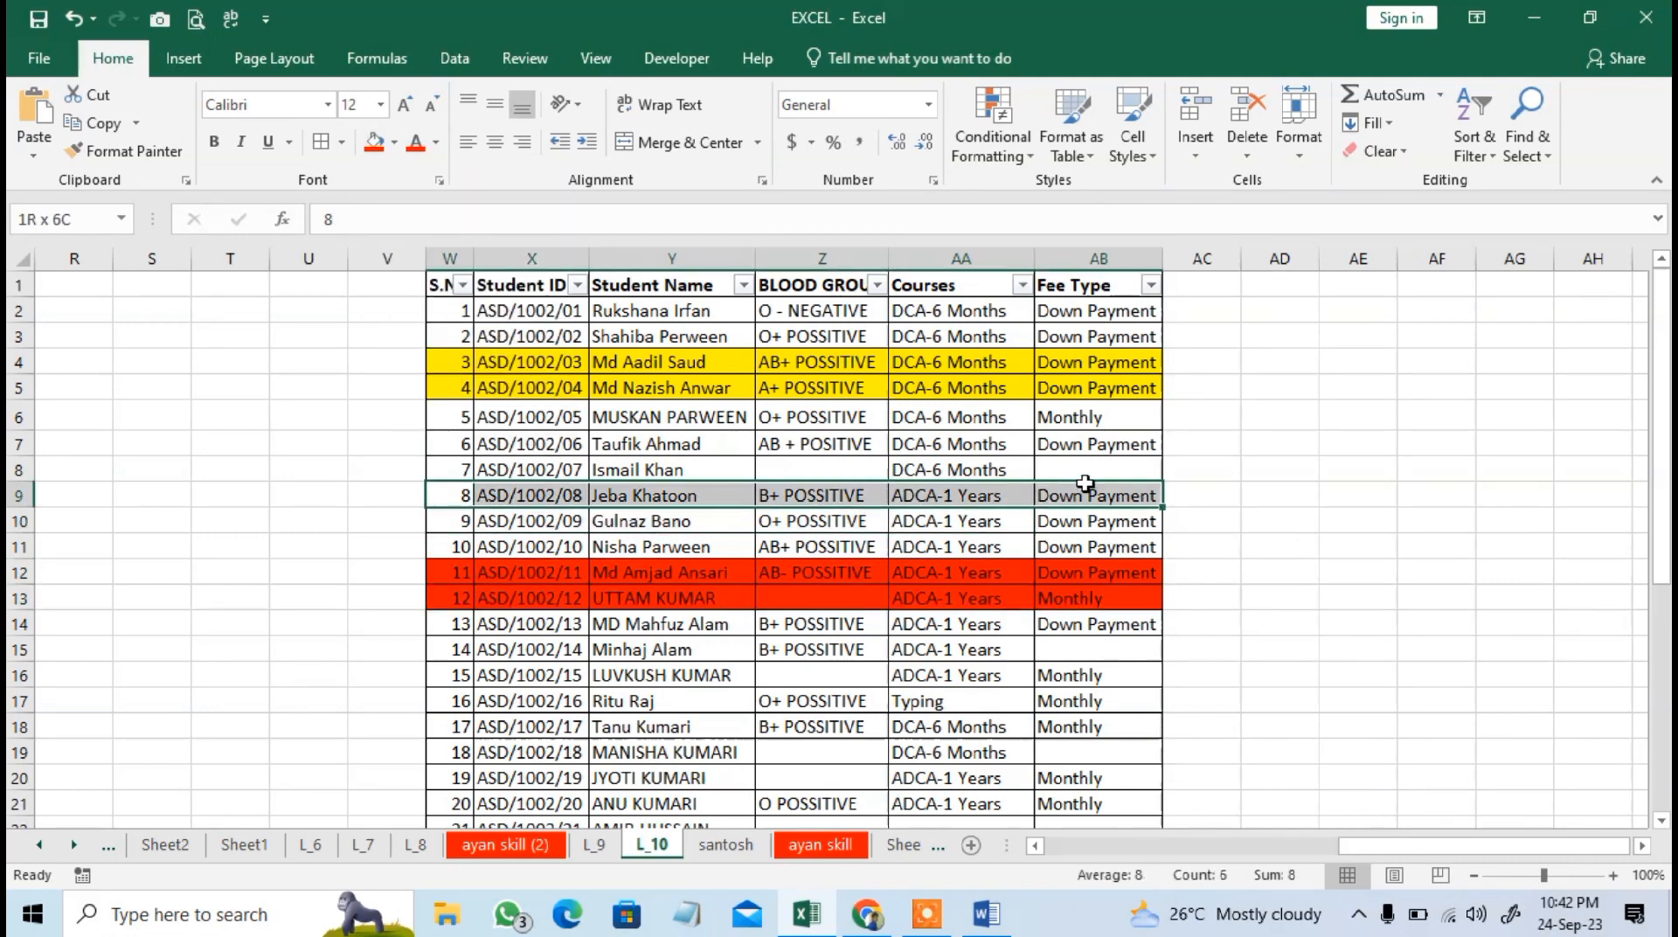
pyautogui.click(395, 142)
pyautogui.click(389, 330)
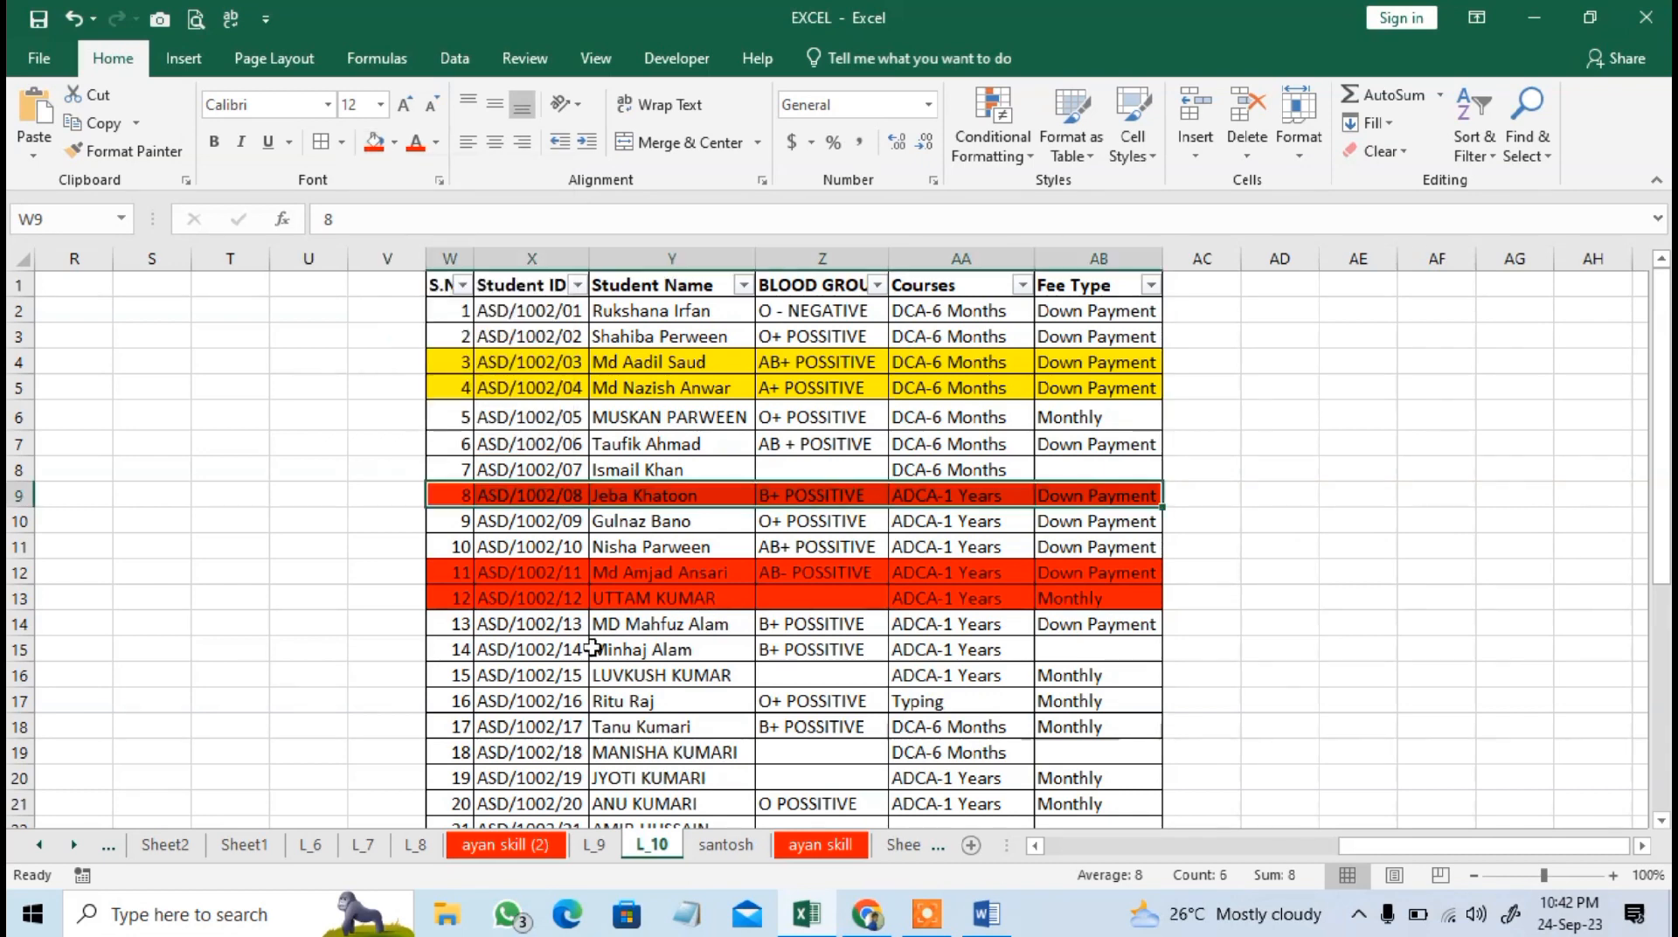
pyautogui.moveTo(470, 525); pyautogui.dragTo(1101, 521)
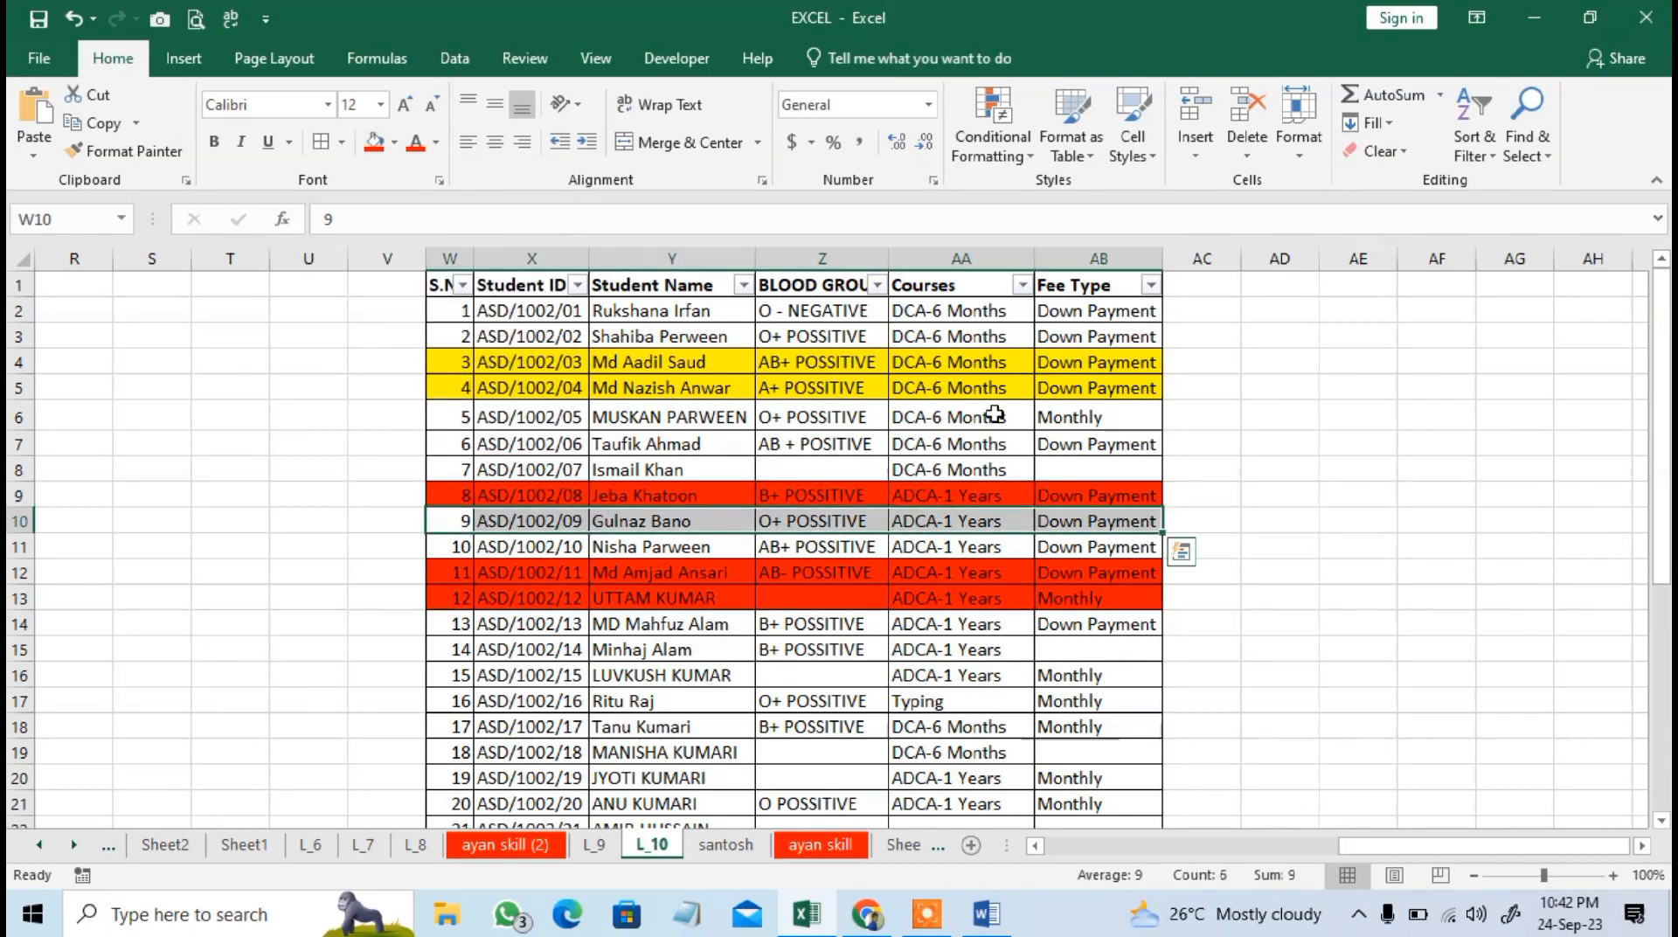
pyautogui.click(394, 142)
pyautogui.click(434, 334)
pyautogui.click(678, 702)
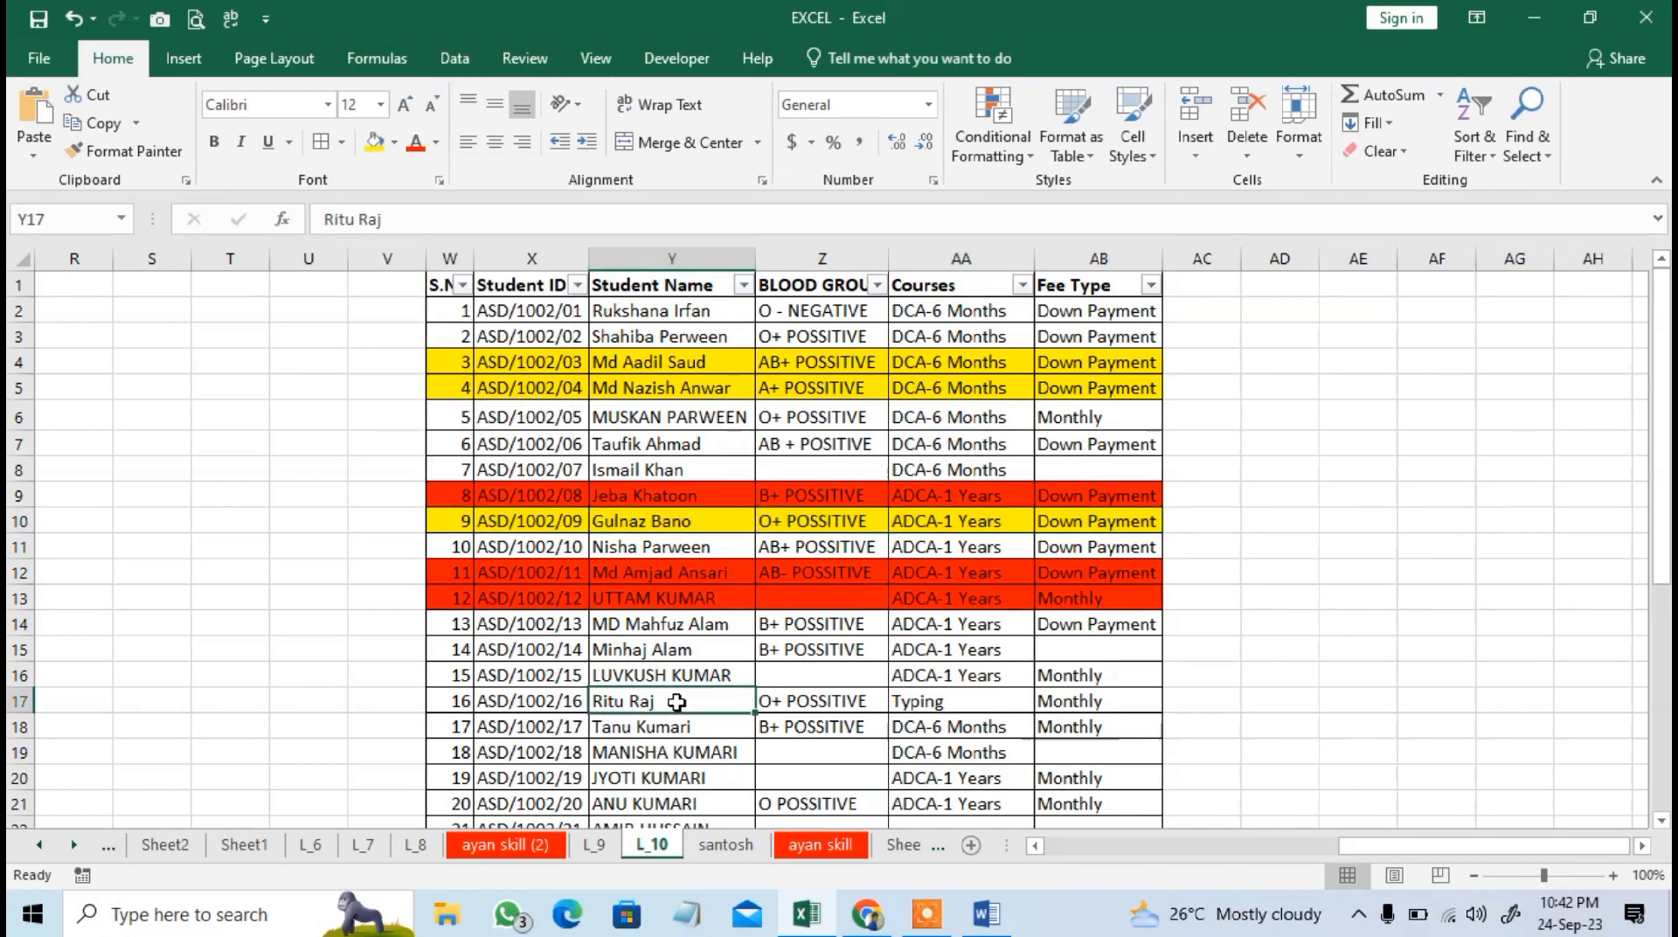
# Filter the Student ID column by the yellow cell color, and clear that filter again.
pyautogui.click(576, 285)
pyautogui.moveTo(554, 431)
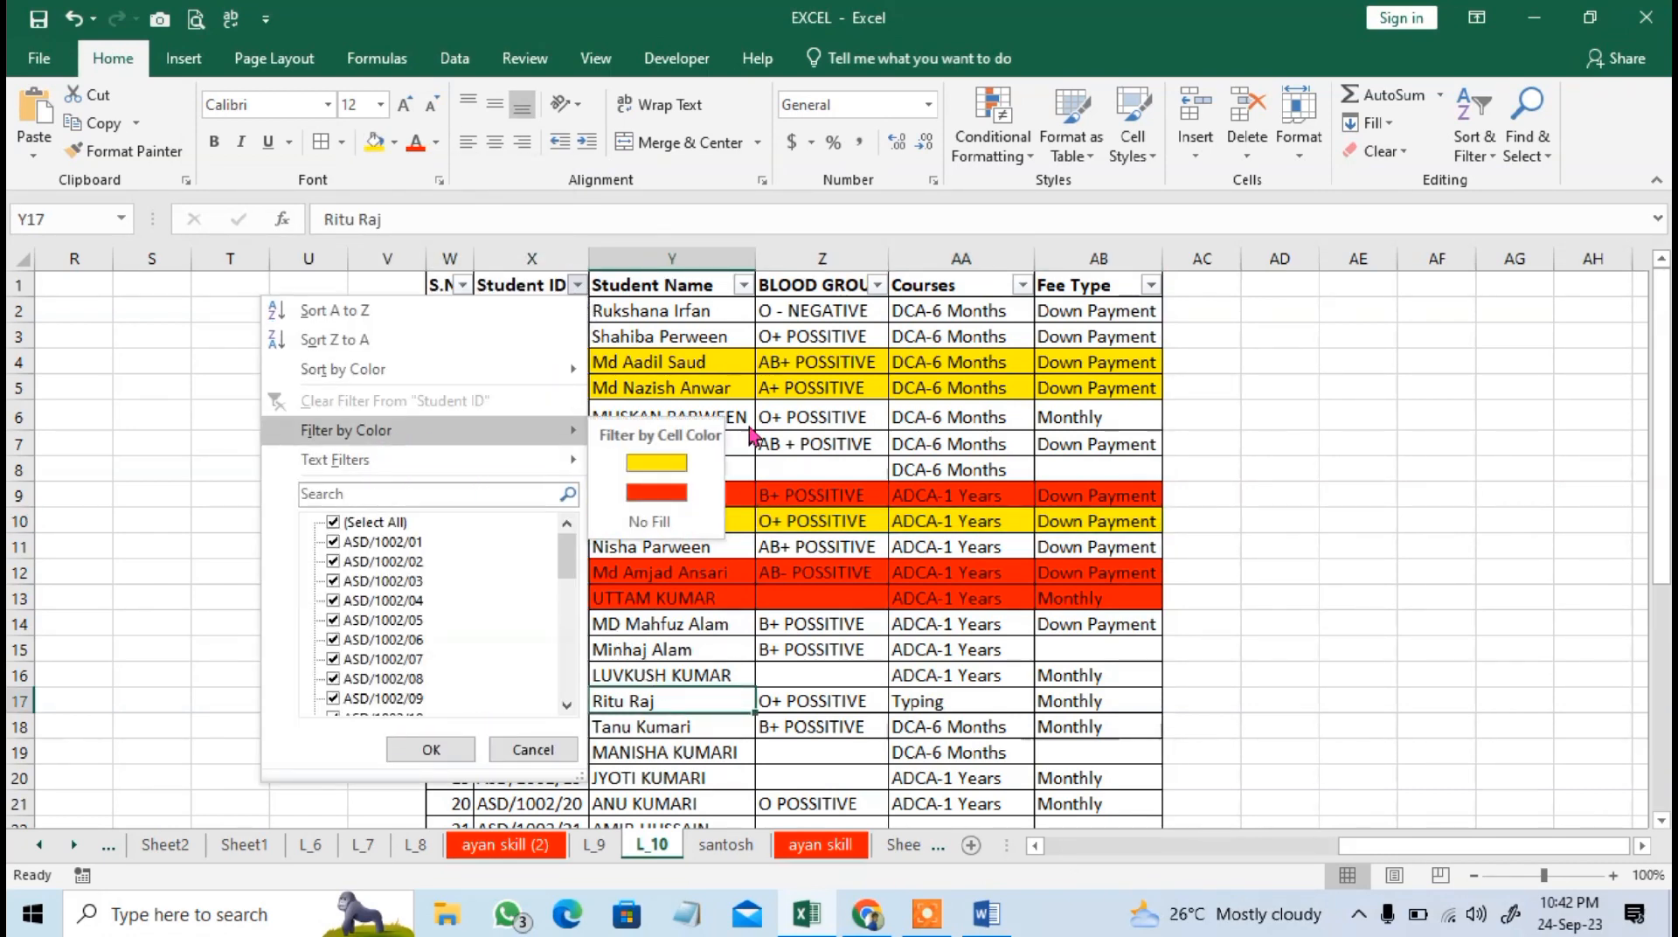
pyautogui.click(656, 462)
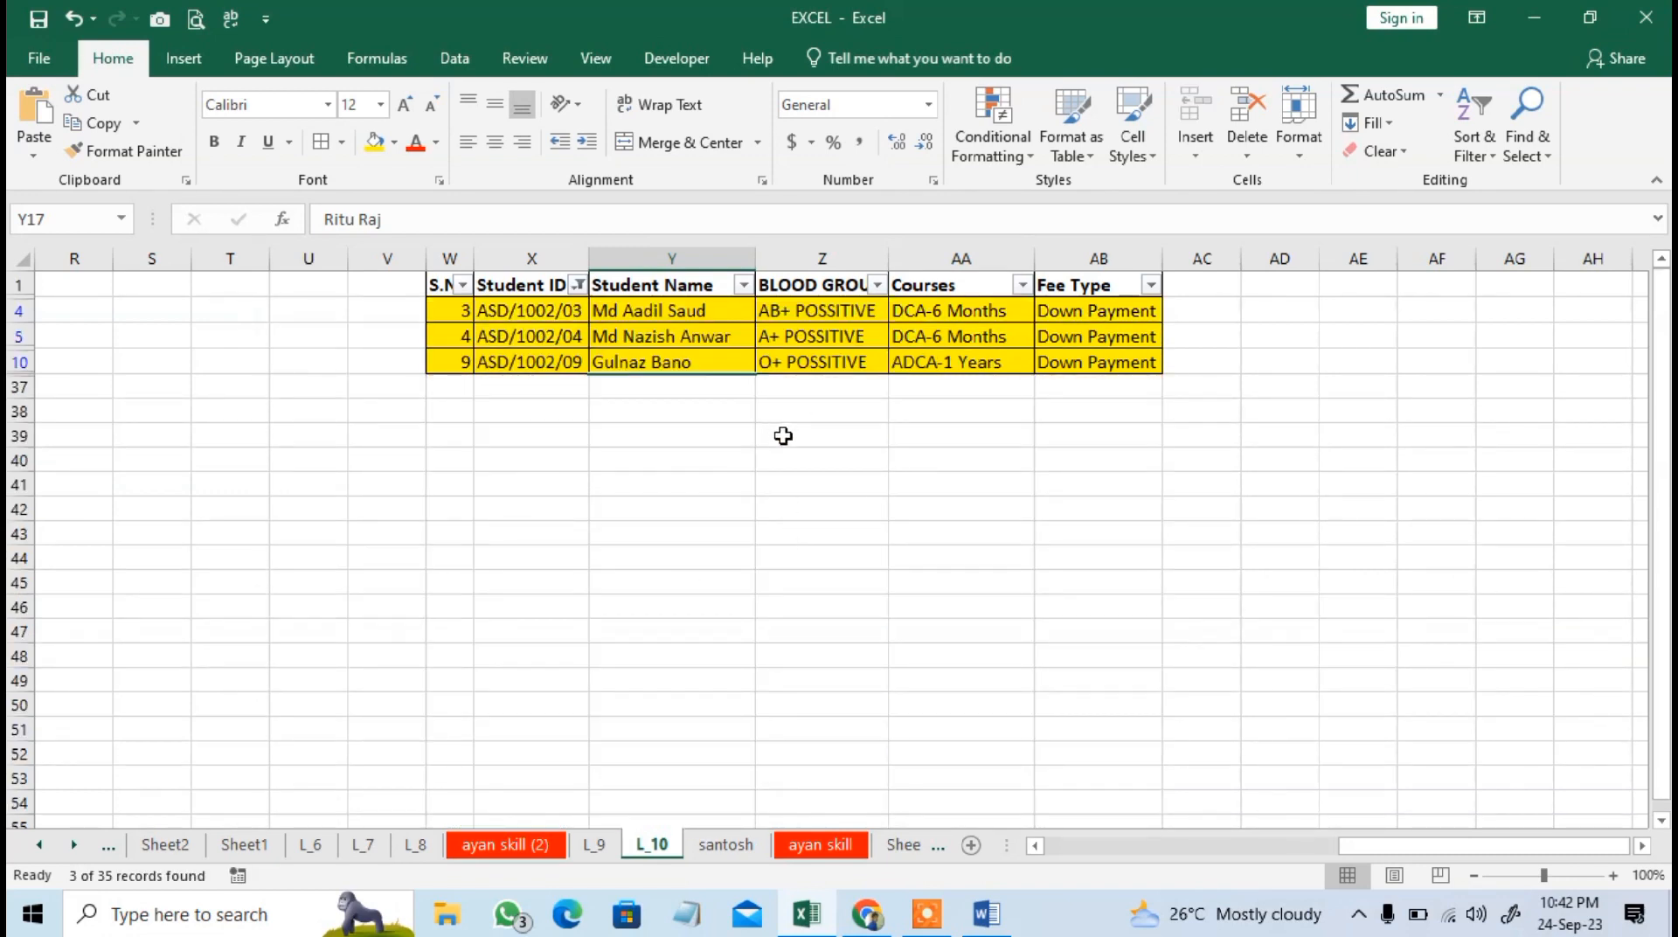
pyautogui.click(578, 285)
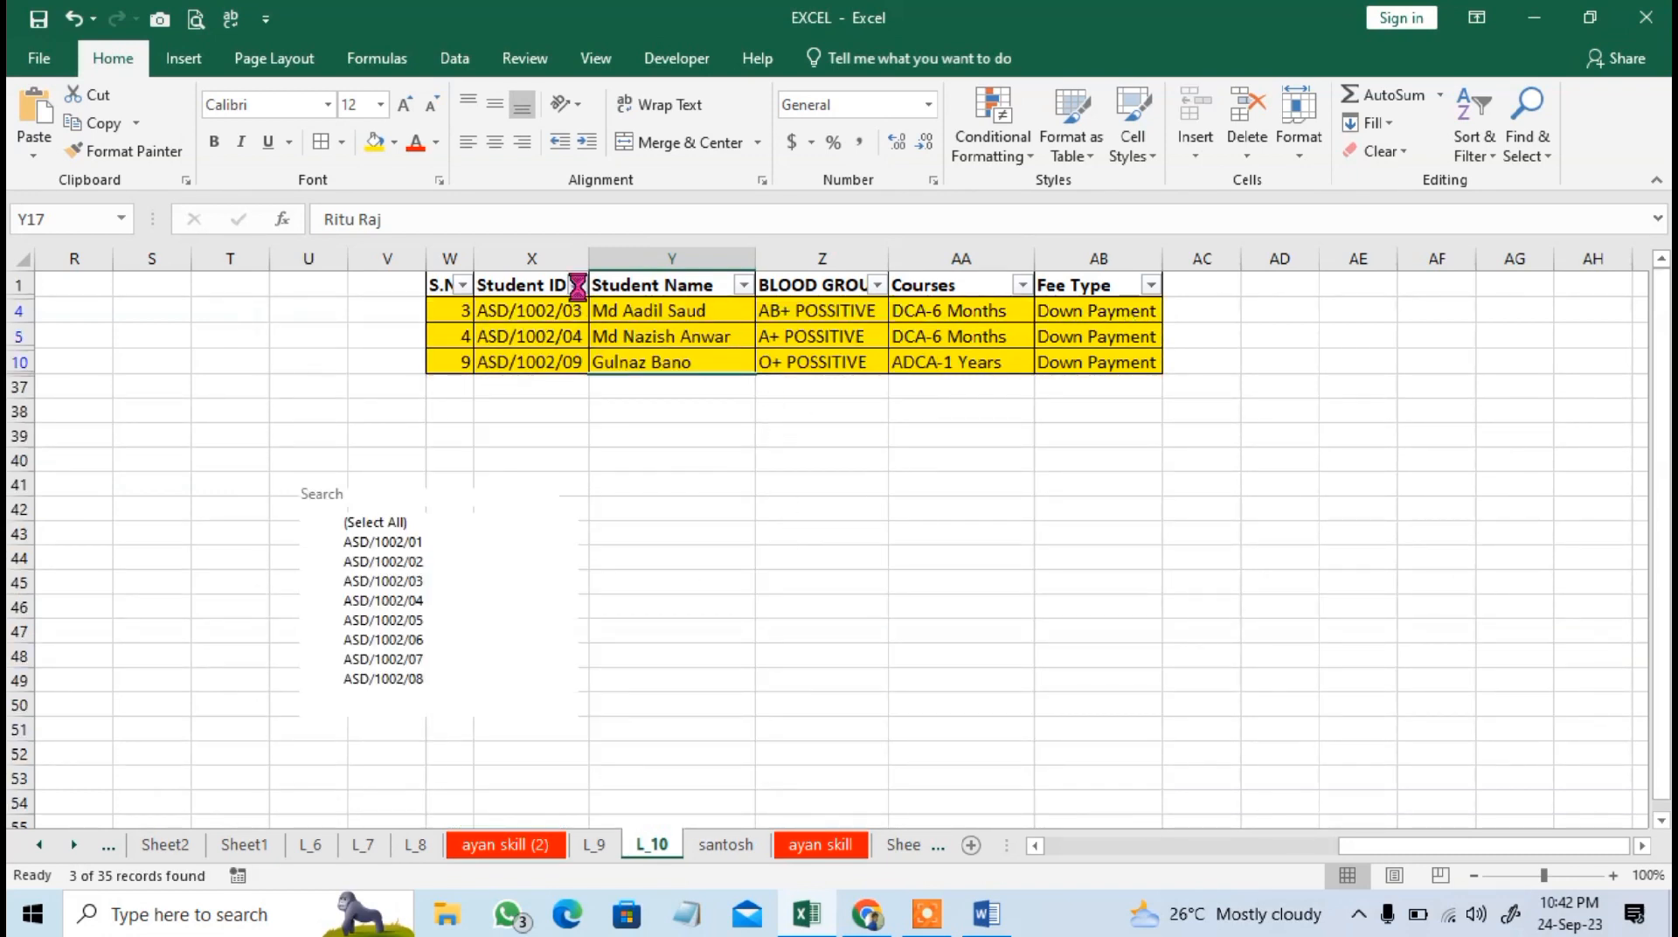
pyautogui.moveTo(342, 435)
pyautogui.click(359, 401)
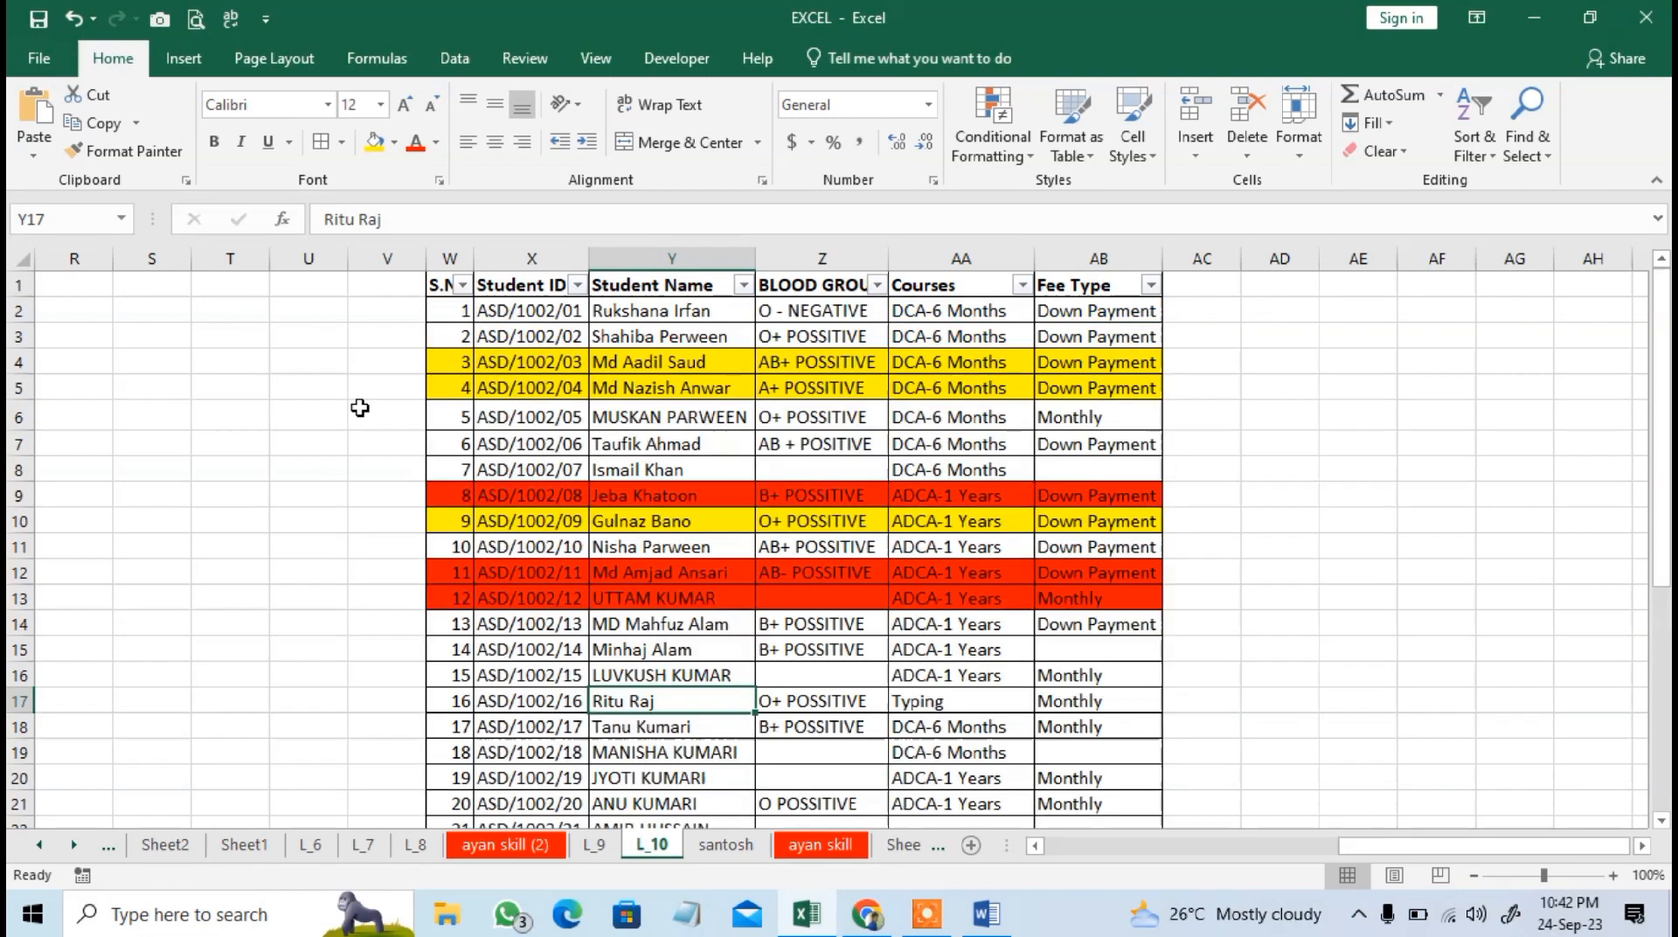
pyautogui.click(577, 287)
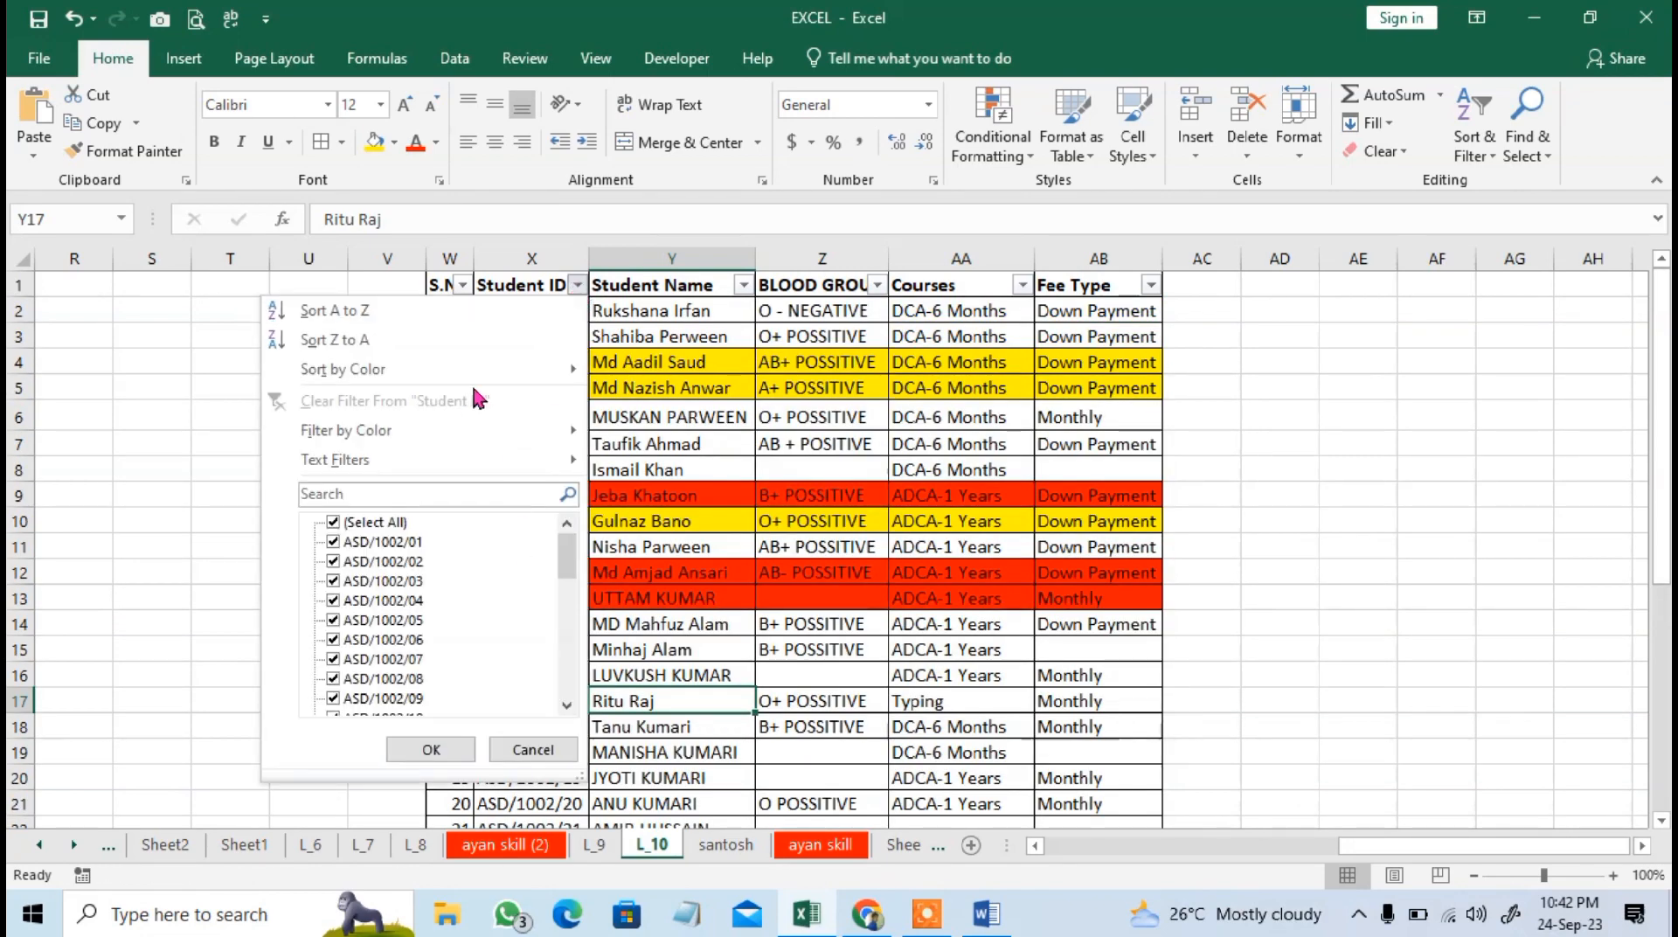
pyautogui.scroll(-3, 471, 599)
pyautogui.scroll(3, 470, 598)
pyautogui.press('Escape')
# Filter the BLOOD GROUP column to O POSSITIVE and O+ POSSITIVE only, and select the filtered records from Student ID to Fee Type.
pyautogui.click(804, 308)
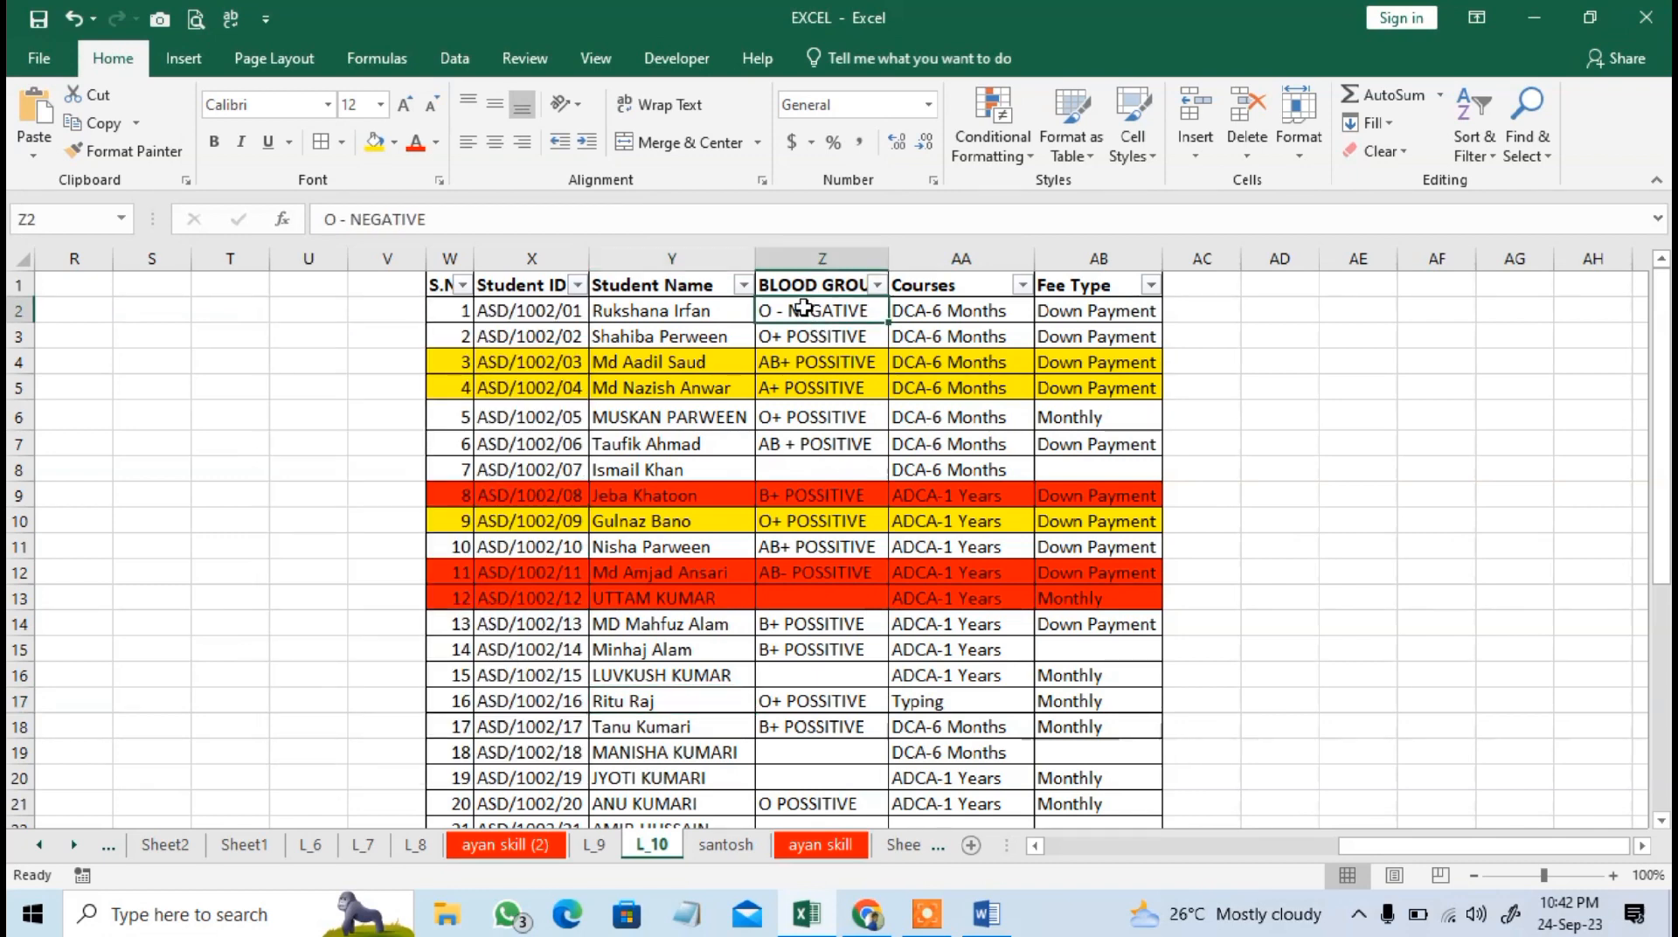
pyautogui.click(802, 356)
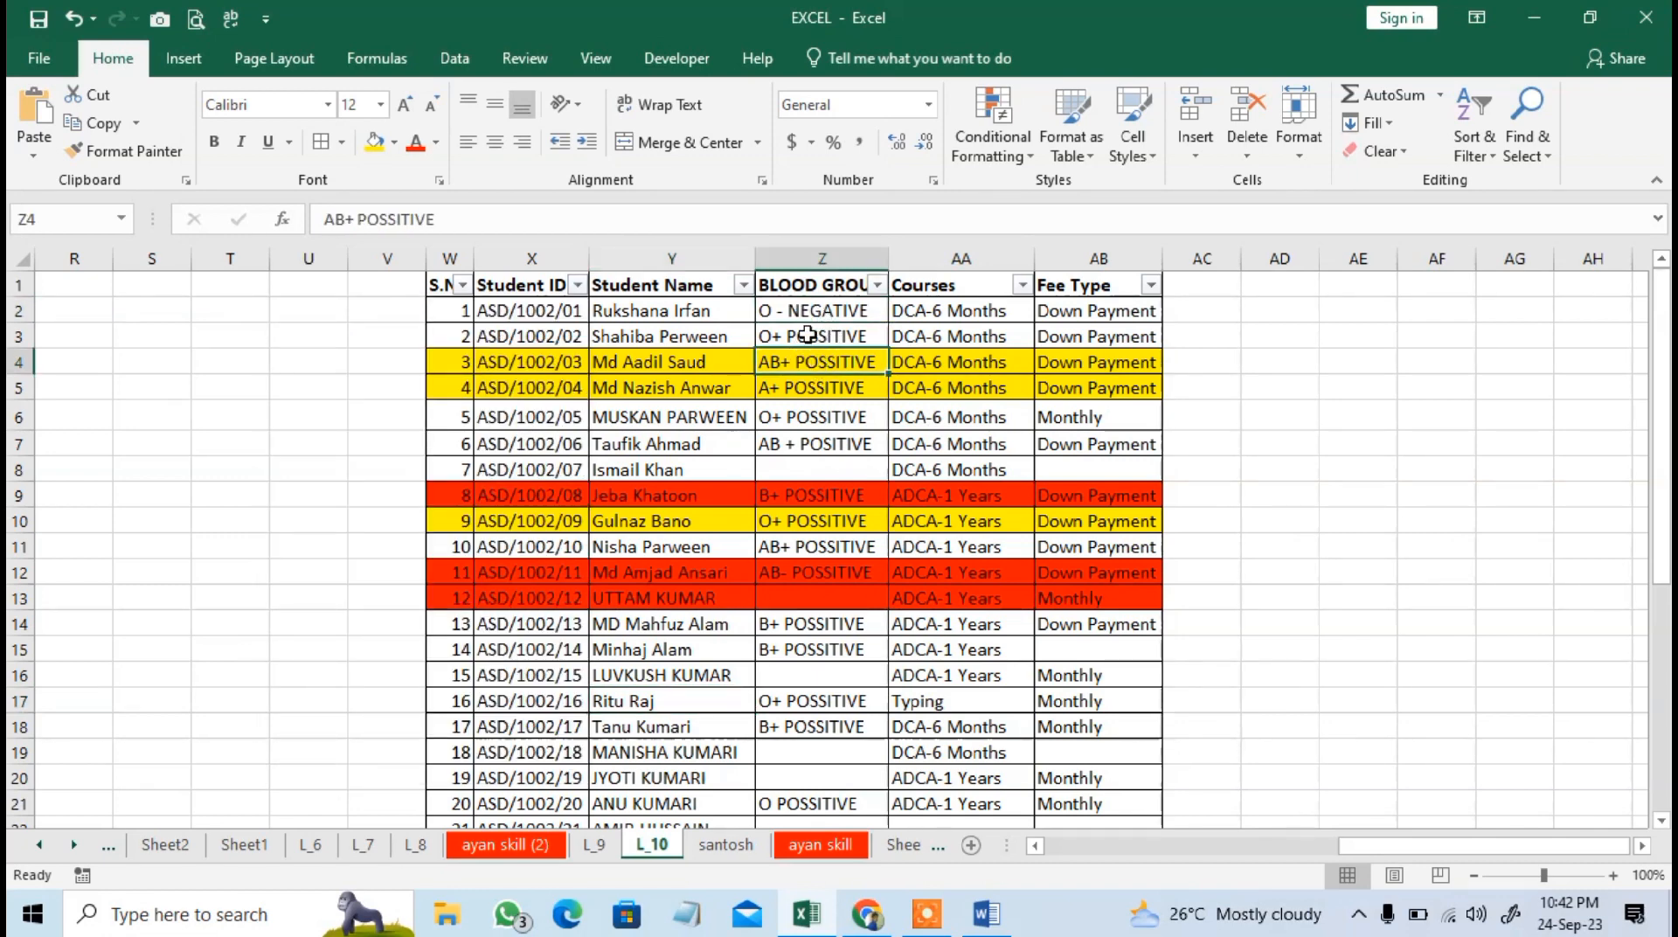
pyautogui.click(806, 336)
pyautogui.click(877, 285)
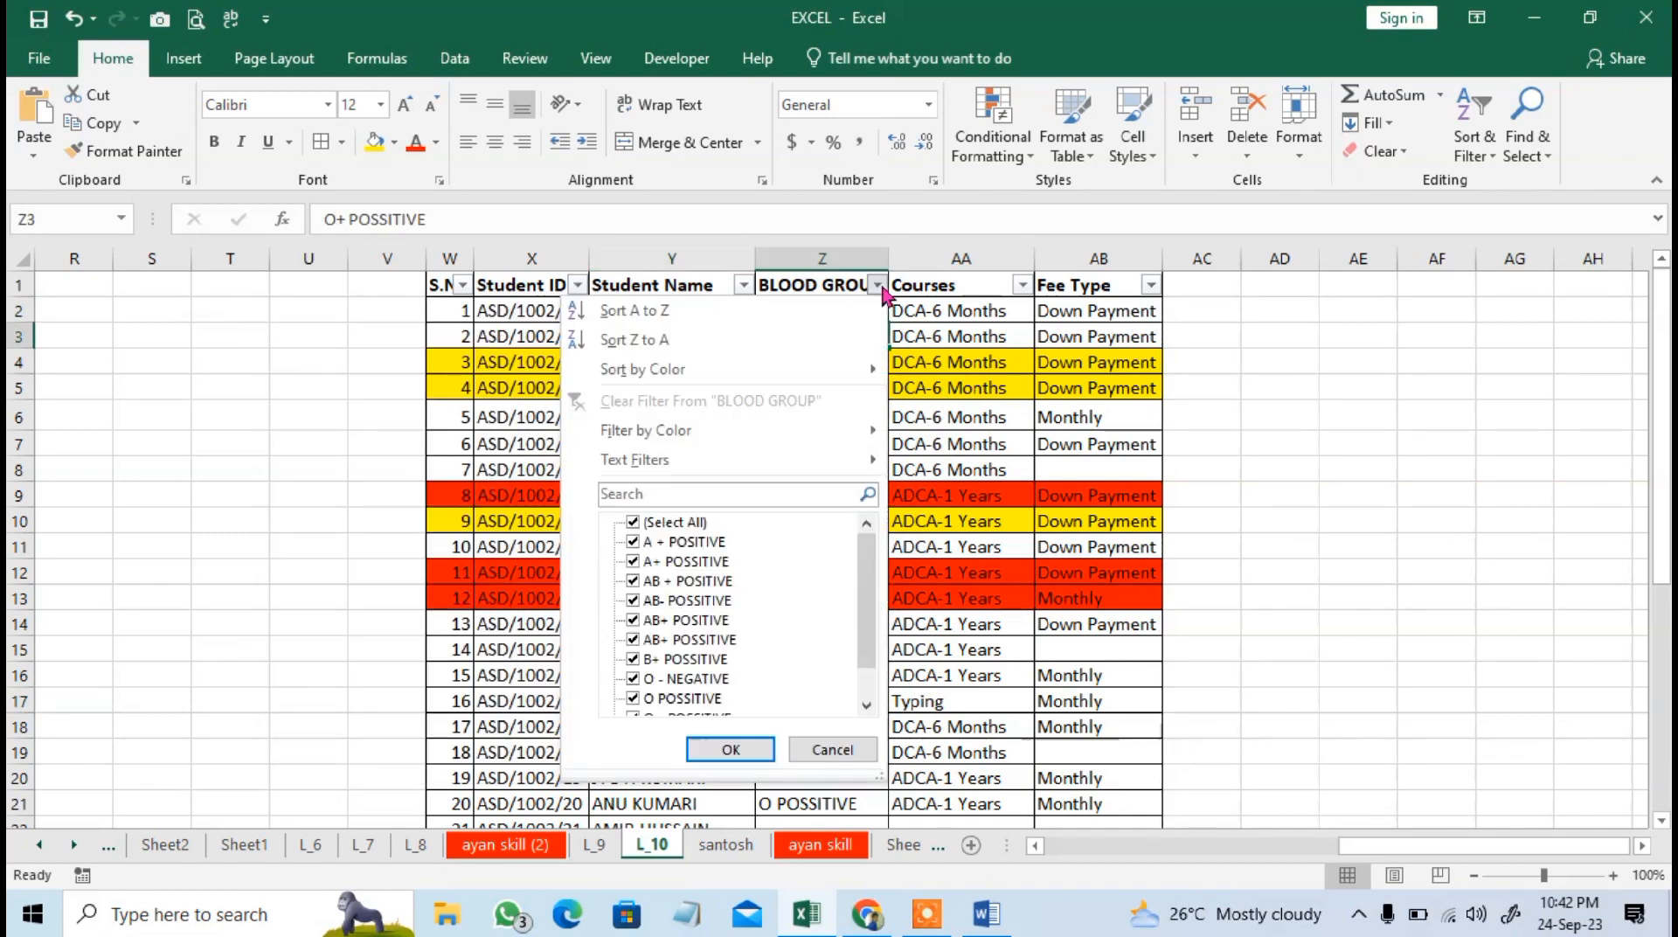
pyautogui.click(682, 522)
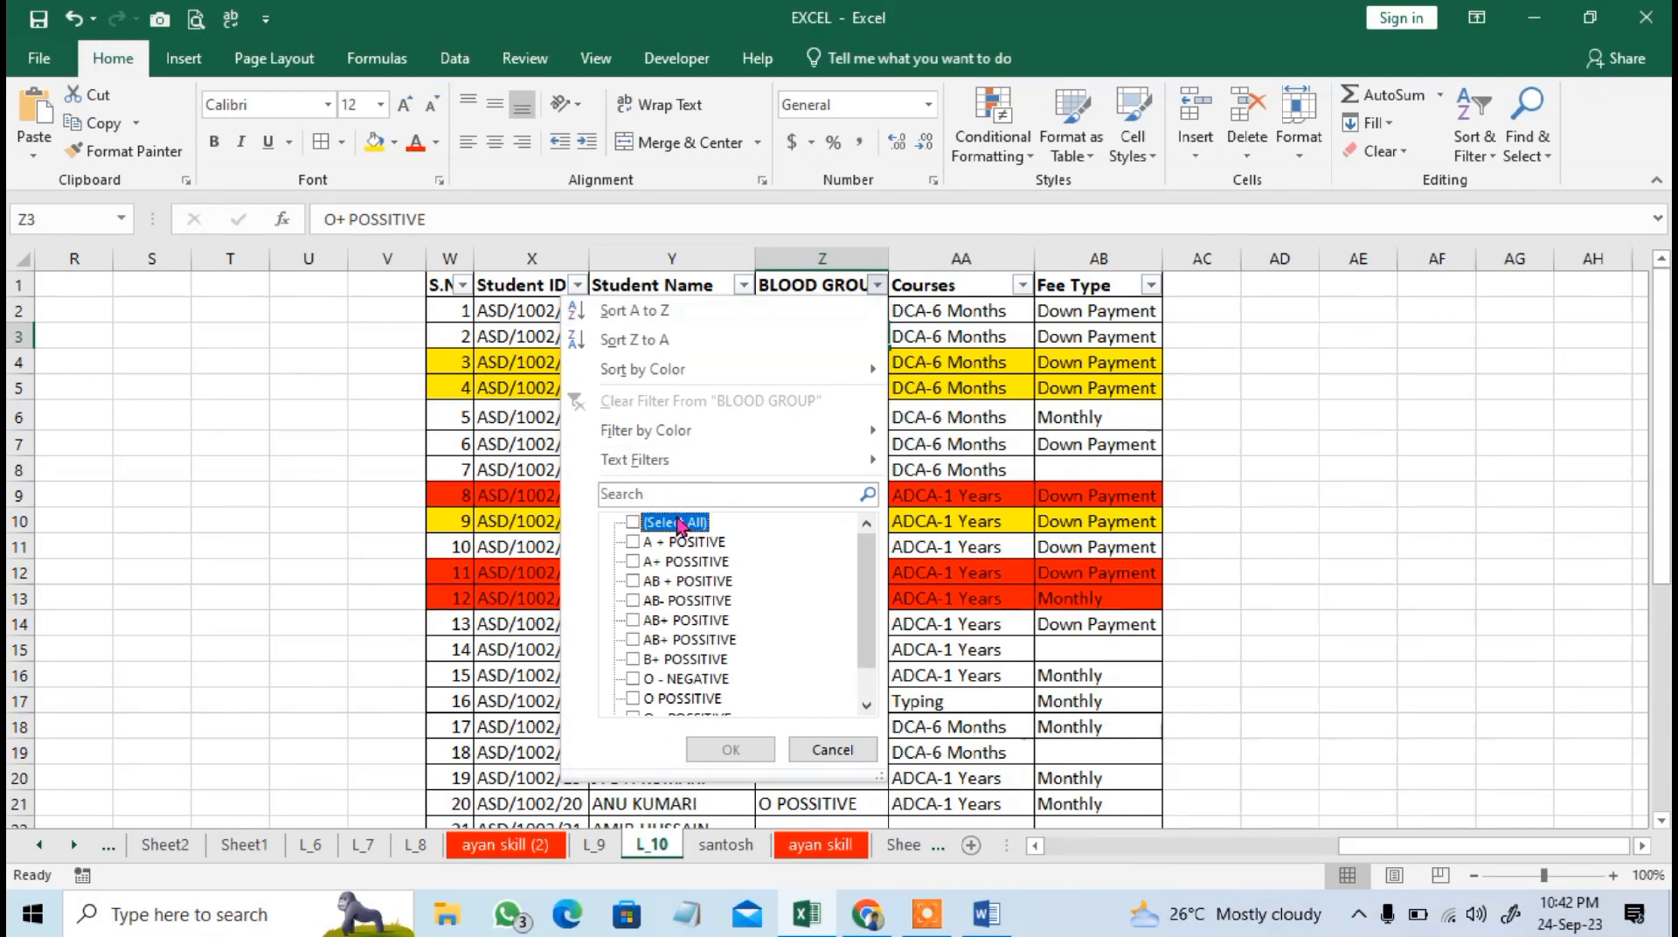
pyautogui.click(699, 697)
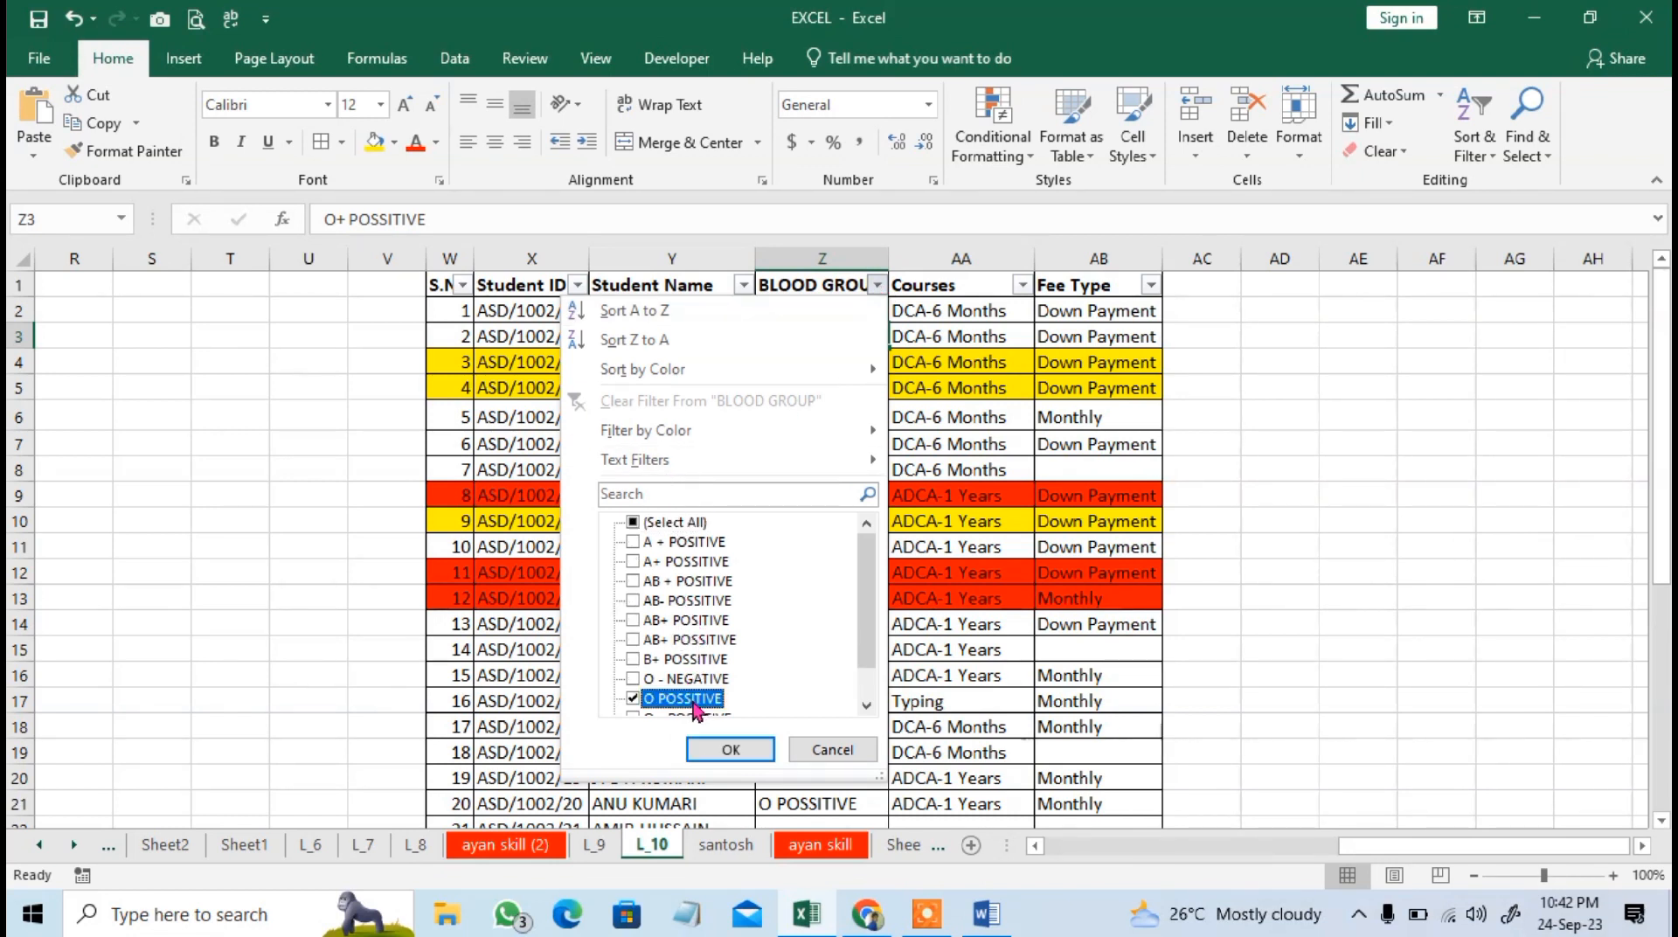
pyautogui.scroll(-1, 768, 603)
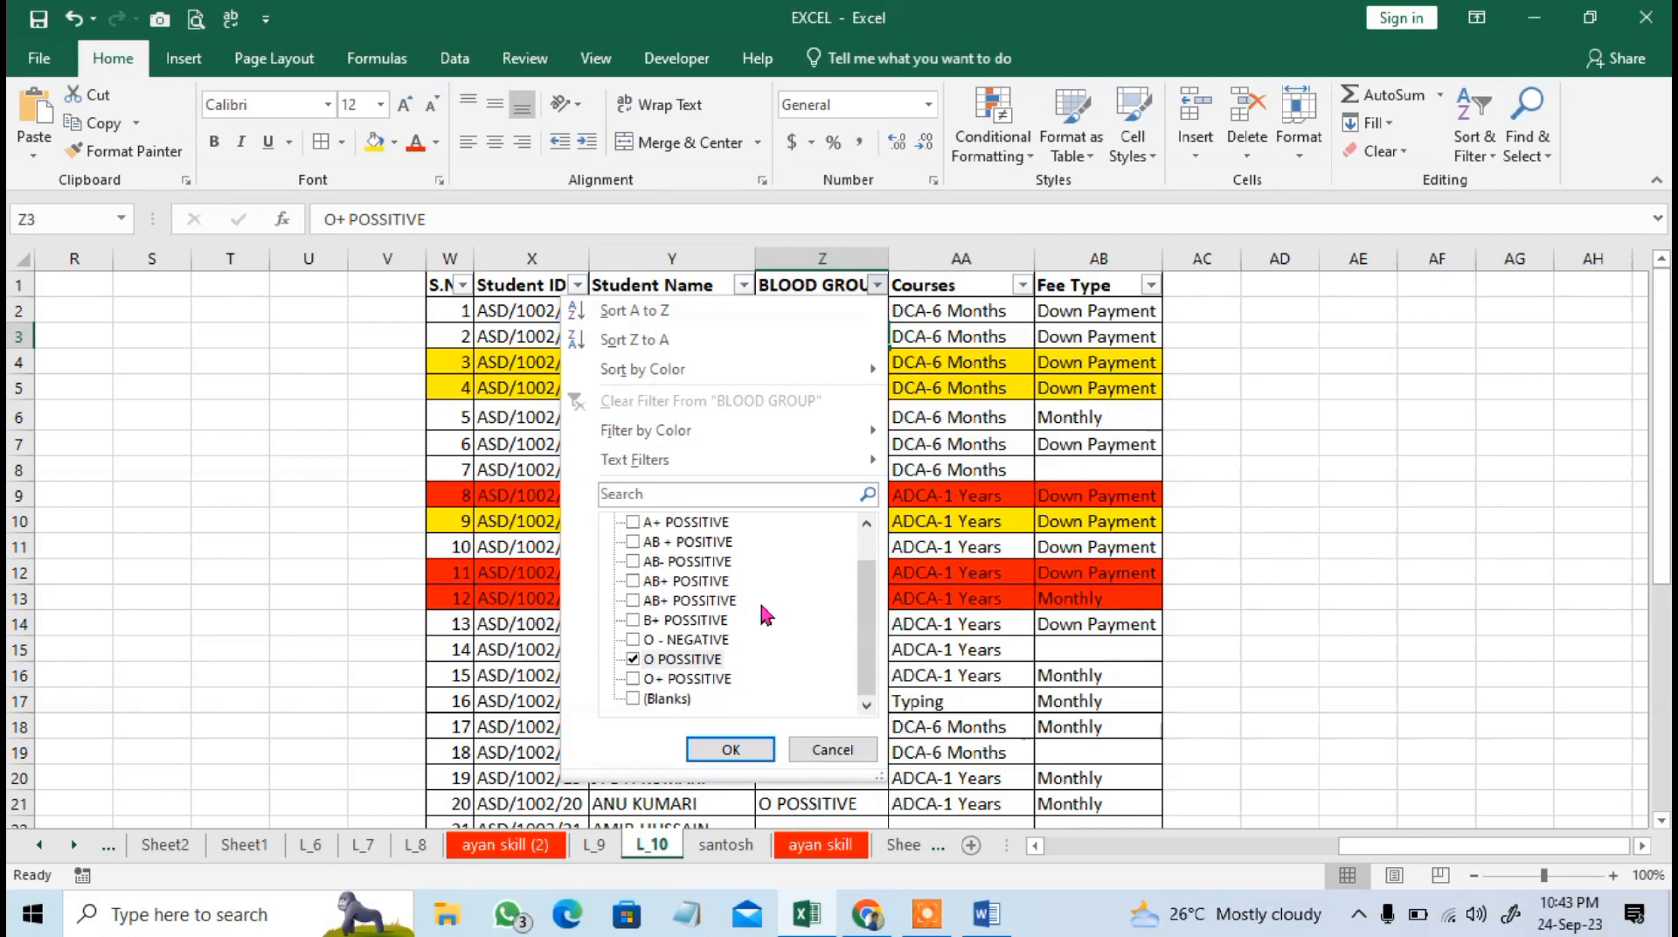
pyautogui.click(689, 679)
pyautogui.click(729, 748)
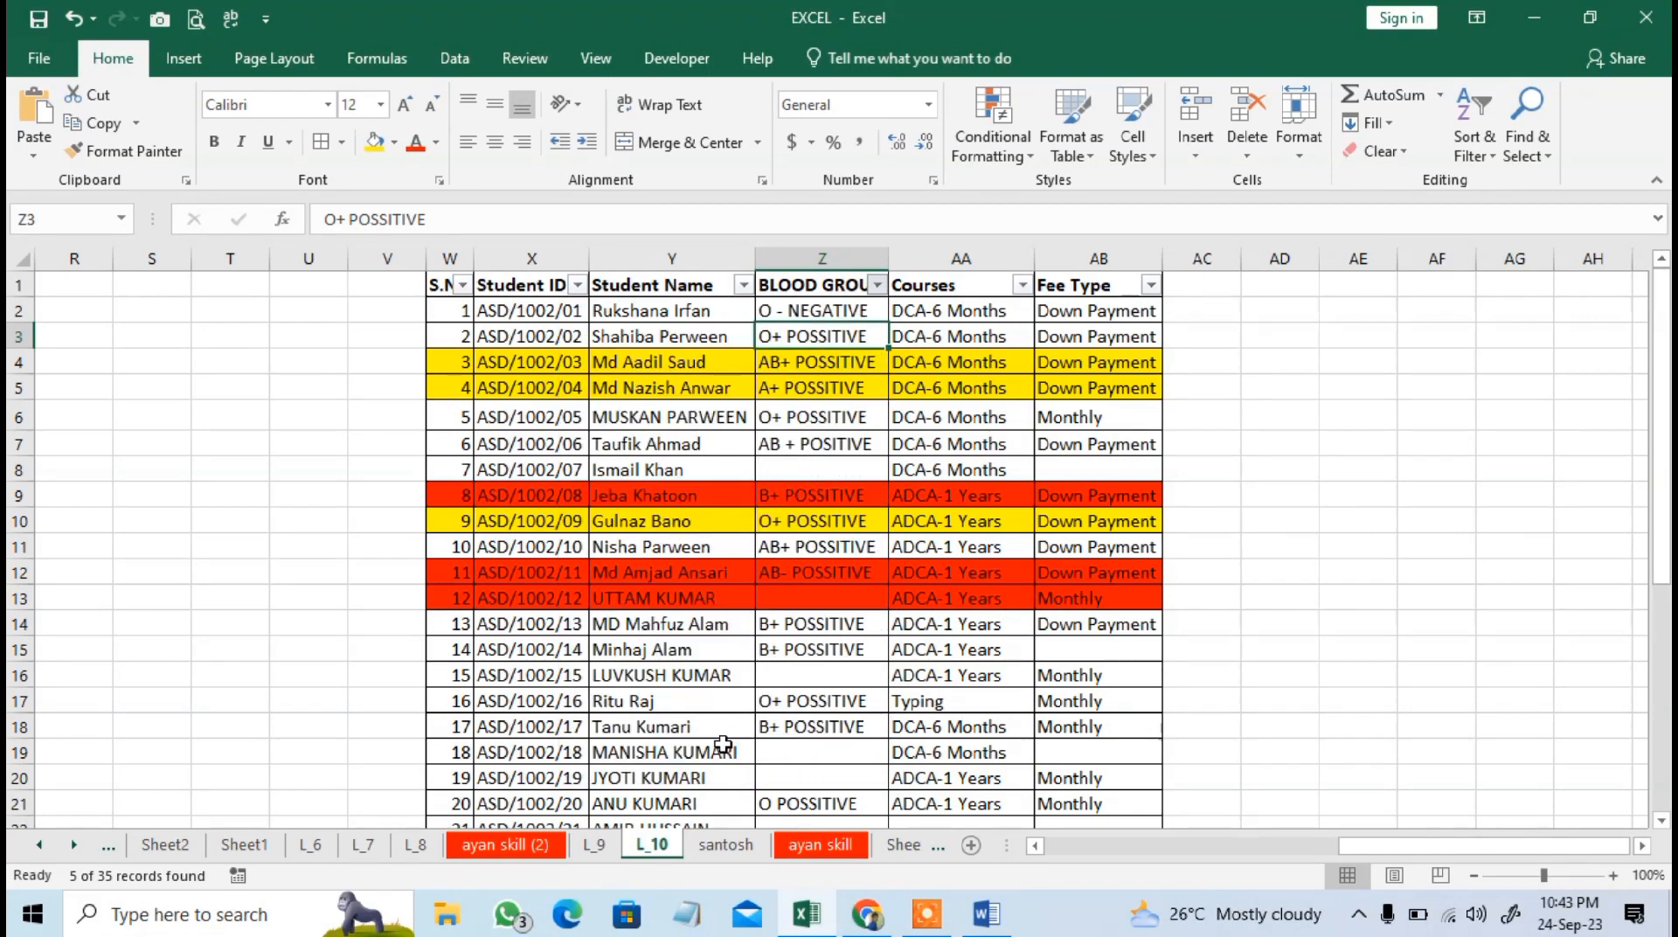
pyautogui.moveTo(584, 312); pyautogui.dragTo(1043, 422)
# Select all values in the BLOOD GROUP filter again to restore all records.
pyautogui.click(878, 285)
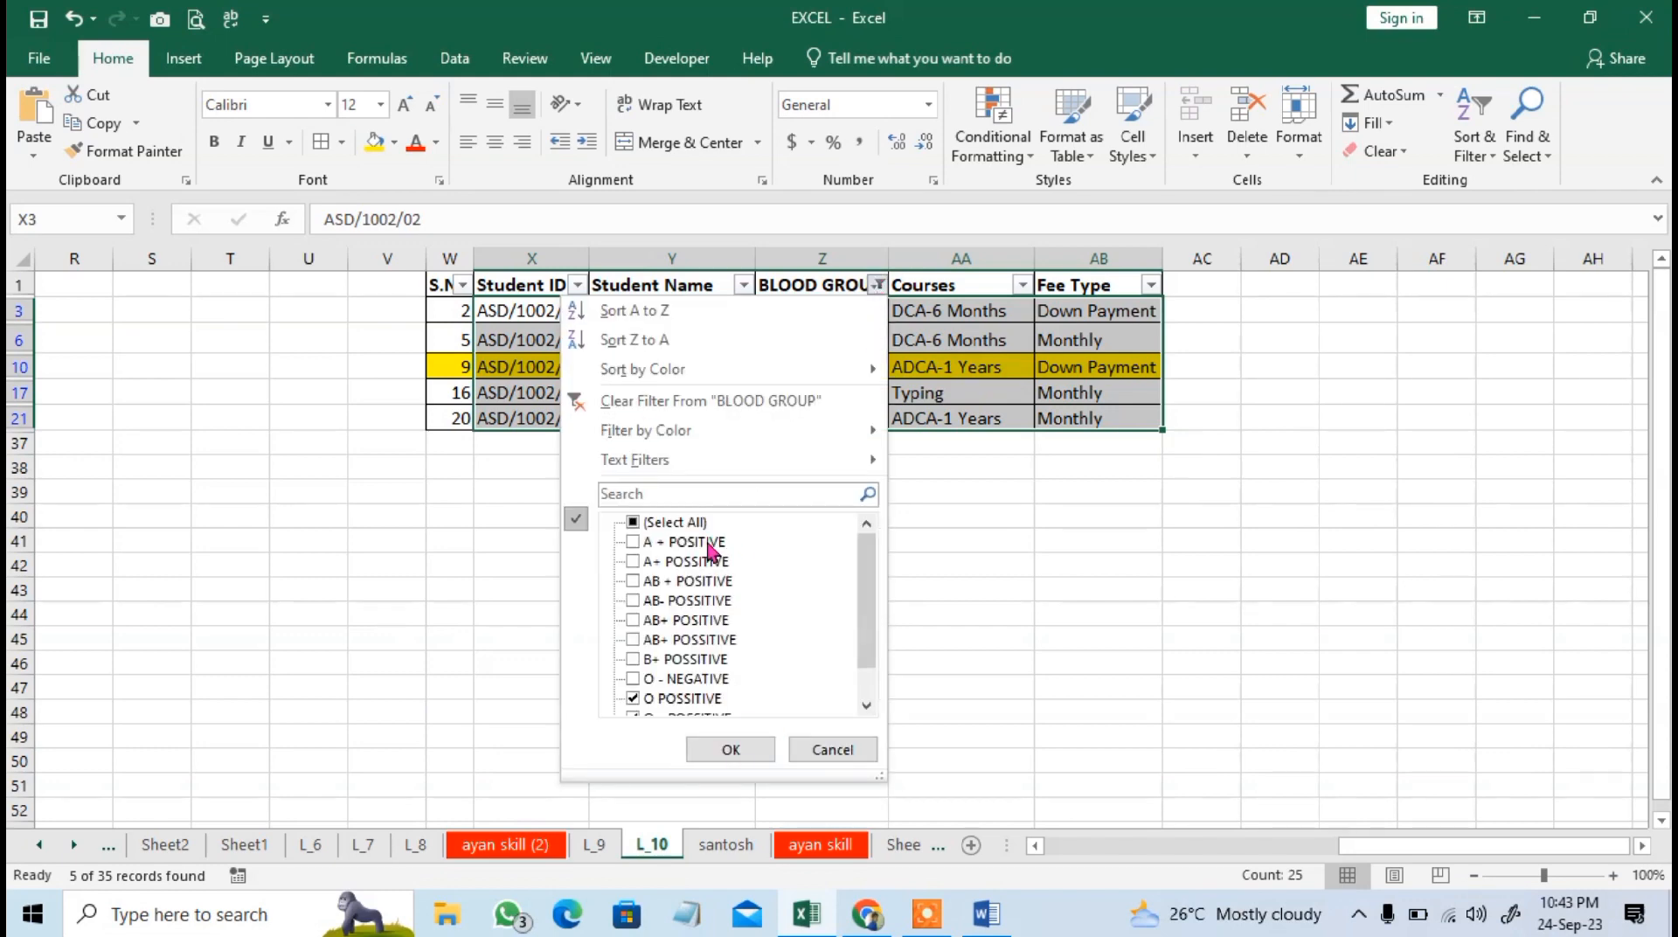
pyautogui.click(668, 524)
pyautogui.click(739, 750)
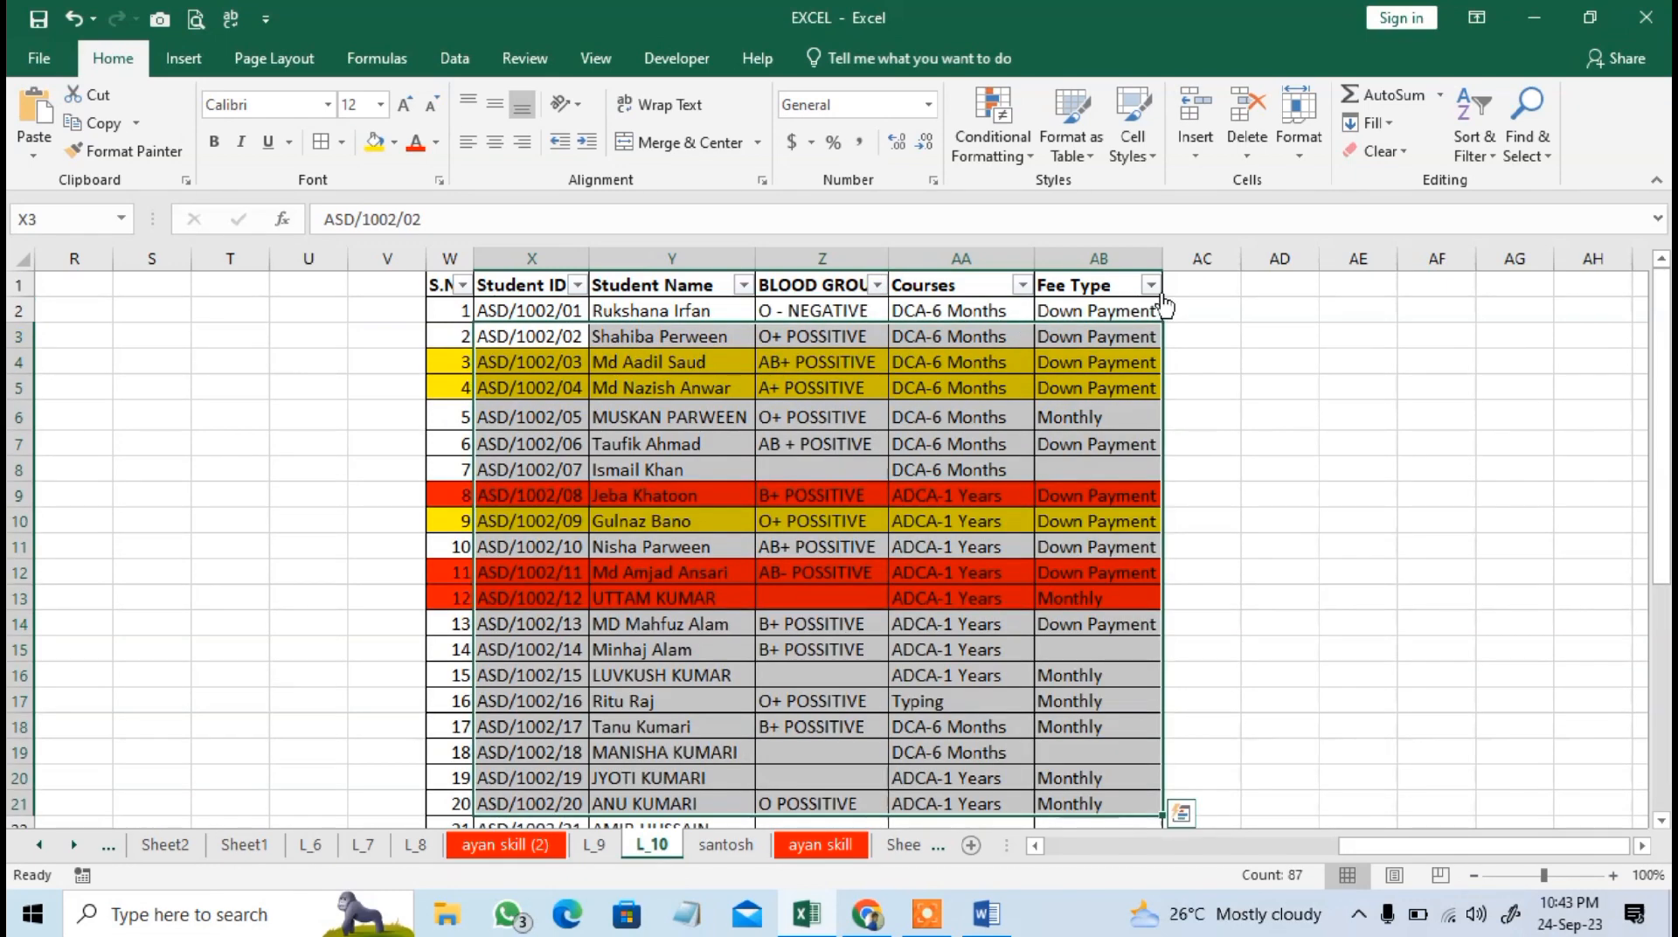
# Examine the filter options of the Fee Type column, close them unchanged, and open those of Student Name.
pyautogui.click(1152, 284)
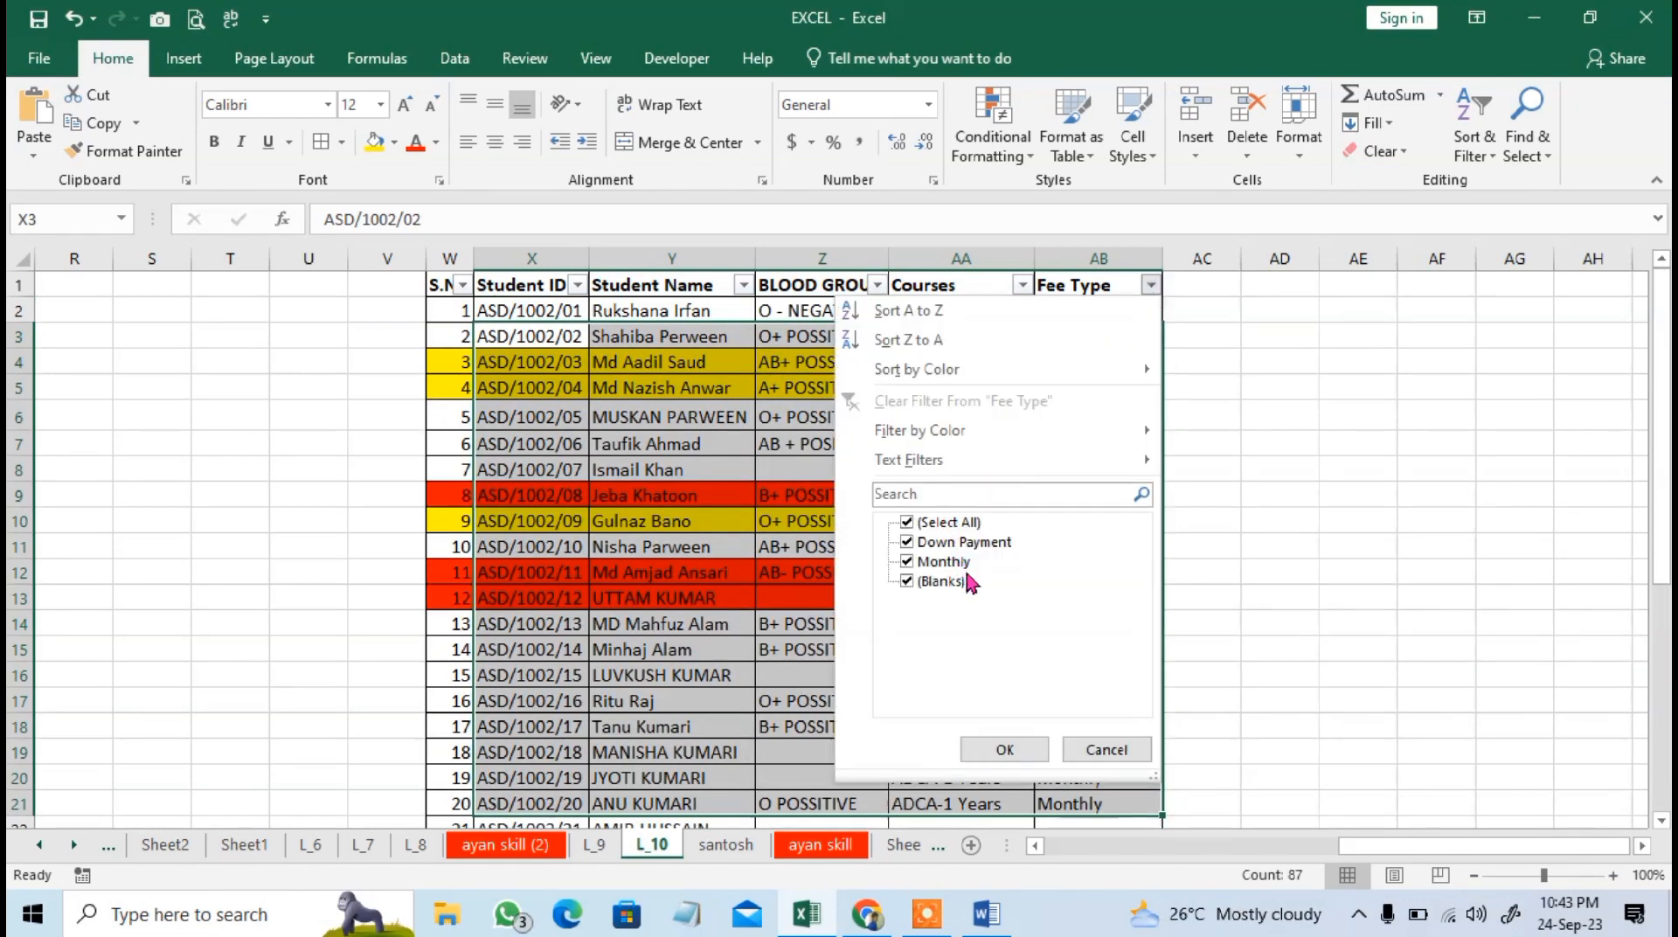
pyautogui.click(1109, 753)
pyautogui.click(961, 388)
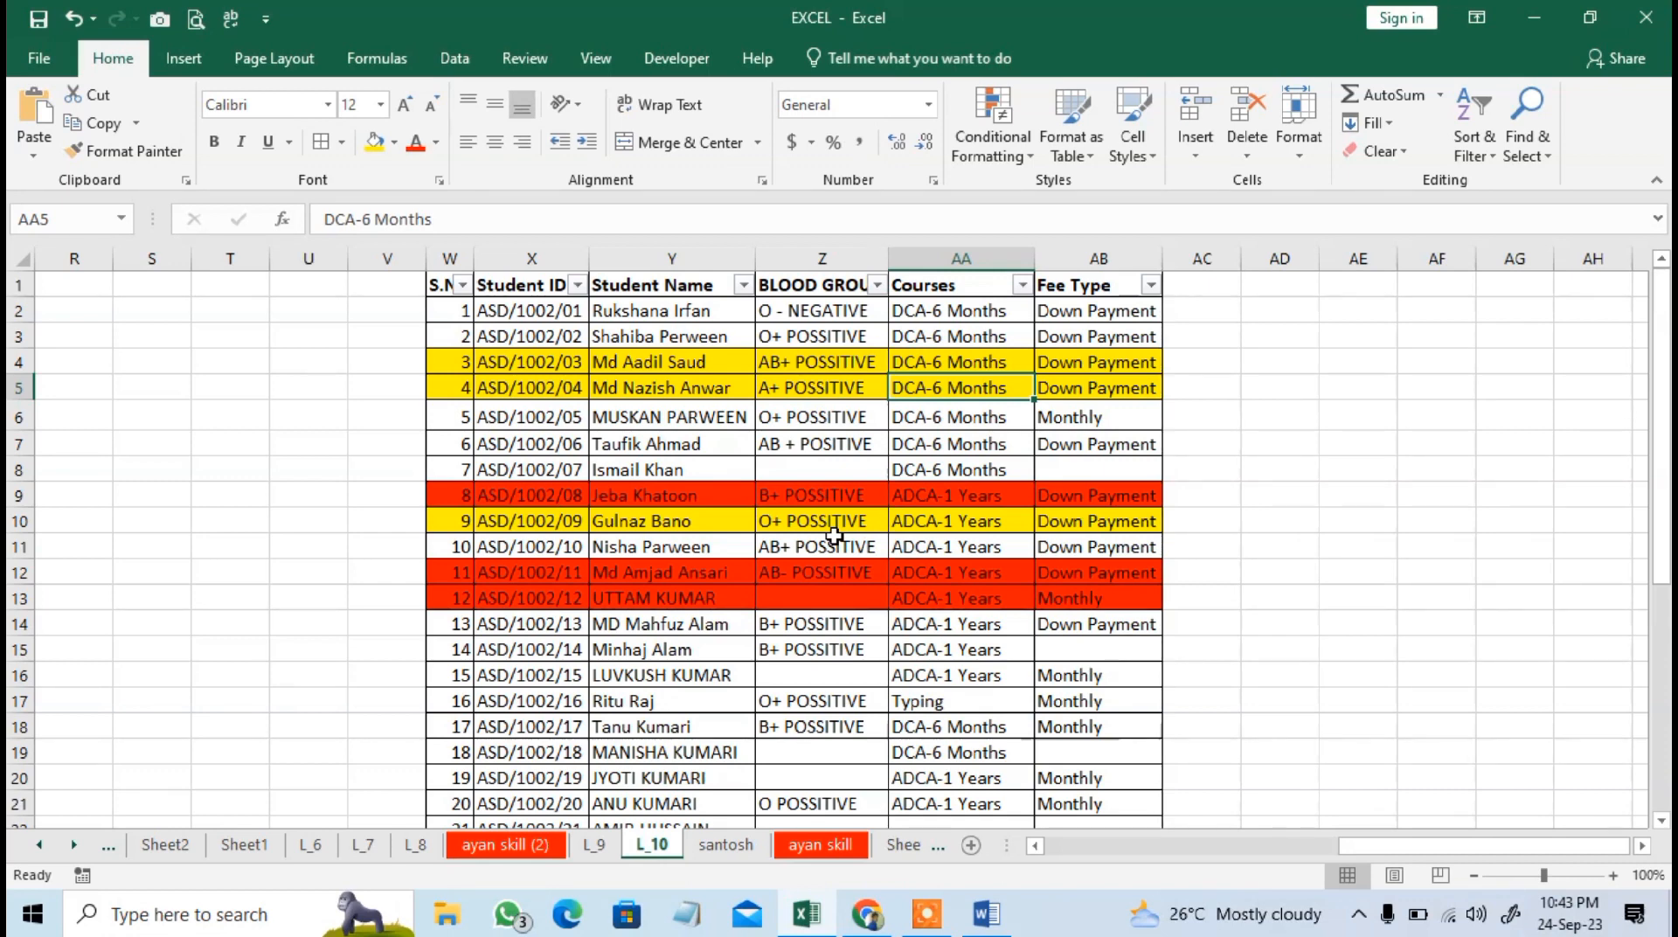
pyautogui.click(743, 284)
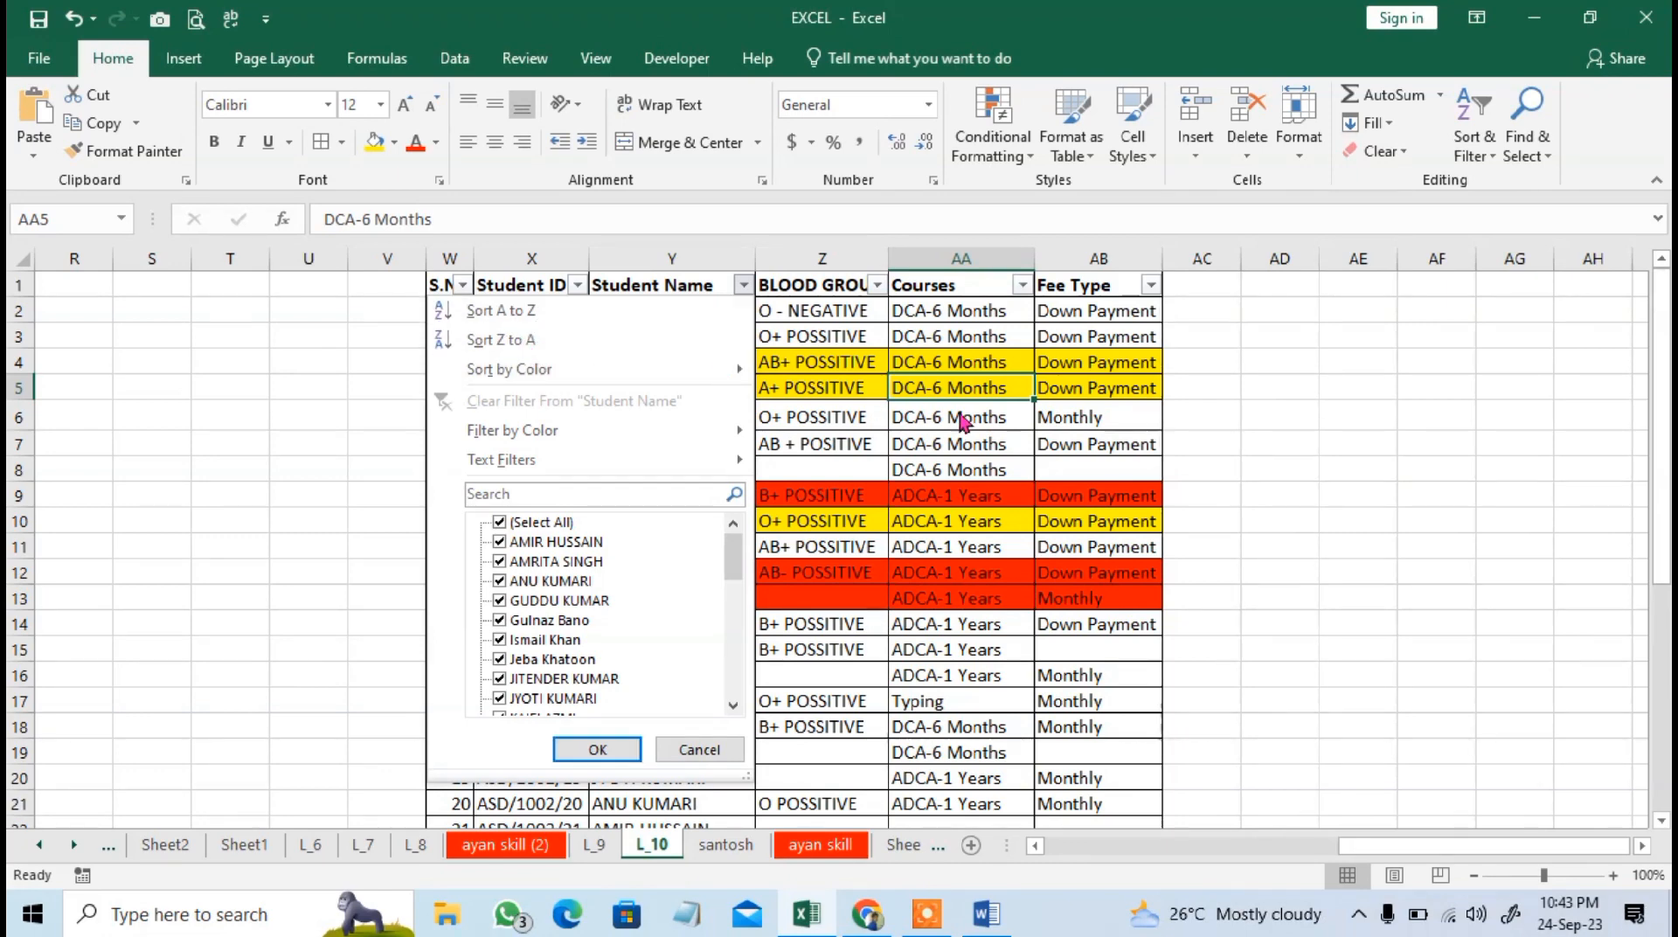
# Examine the sort and filter options of the Student ID and S.No columns, leaving them unchanged.
pyautogui.click(598, 749)
pyautogui.click(540, 286)
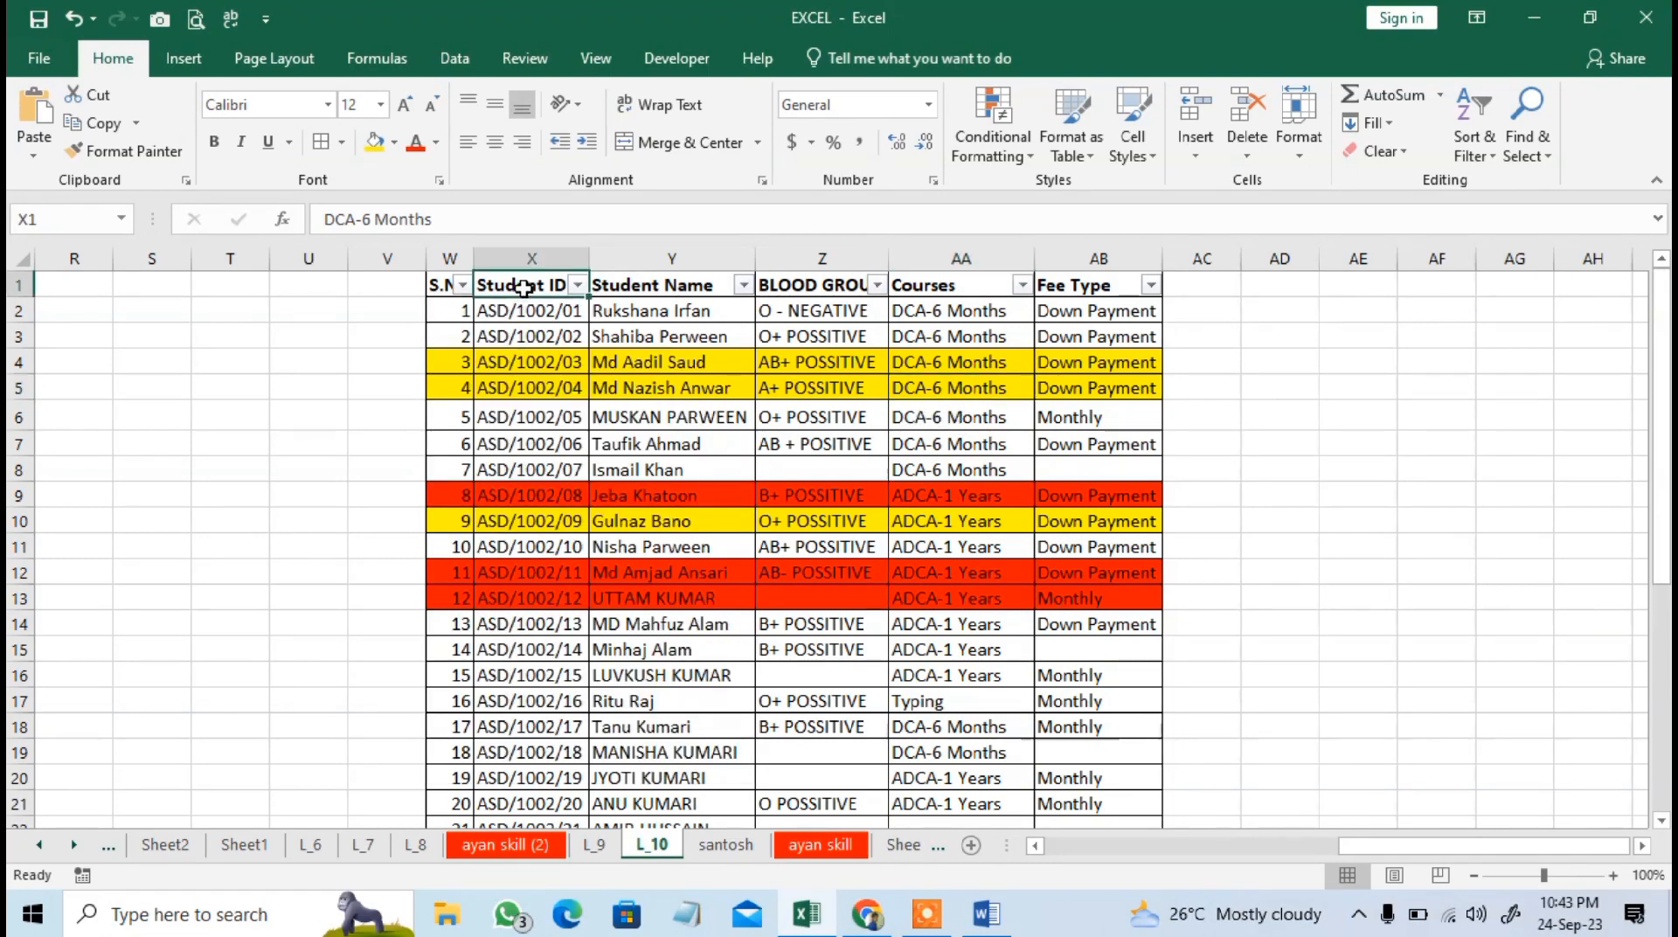
pyautogui.click(579, 286)
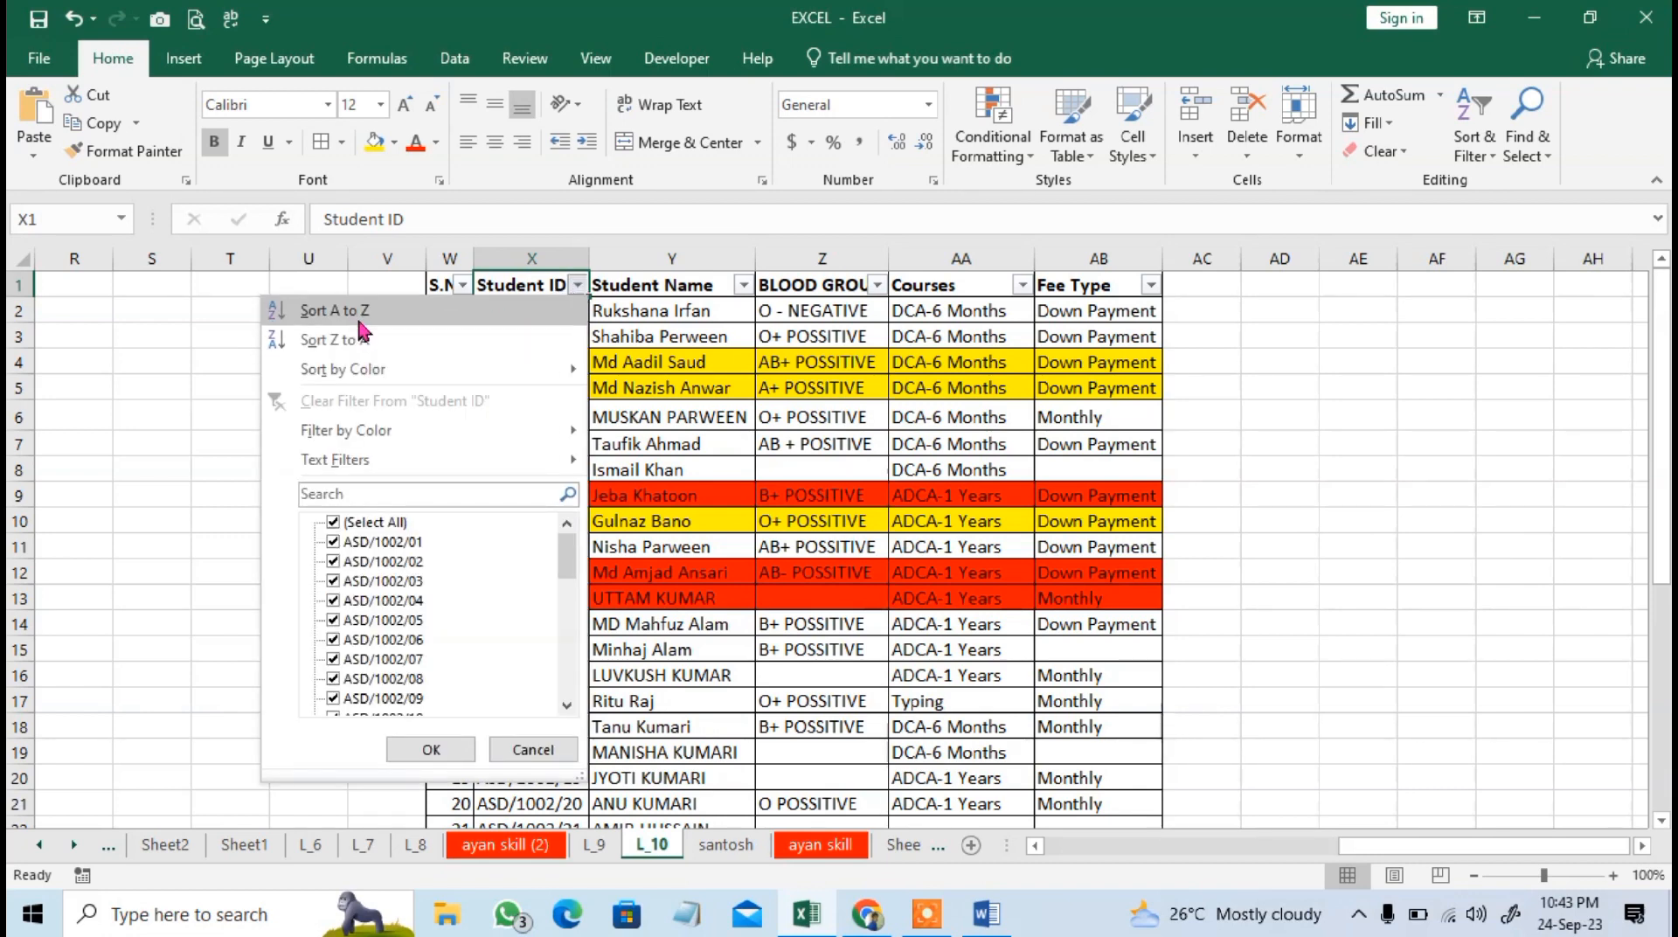
pyautogui.click(431, 750)
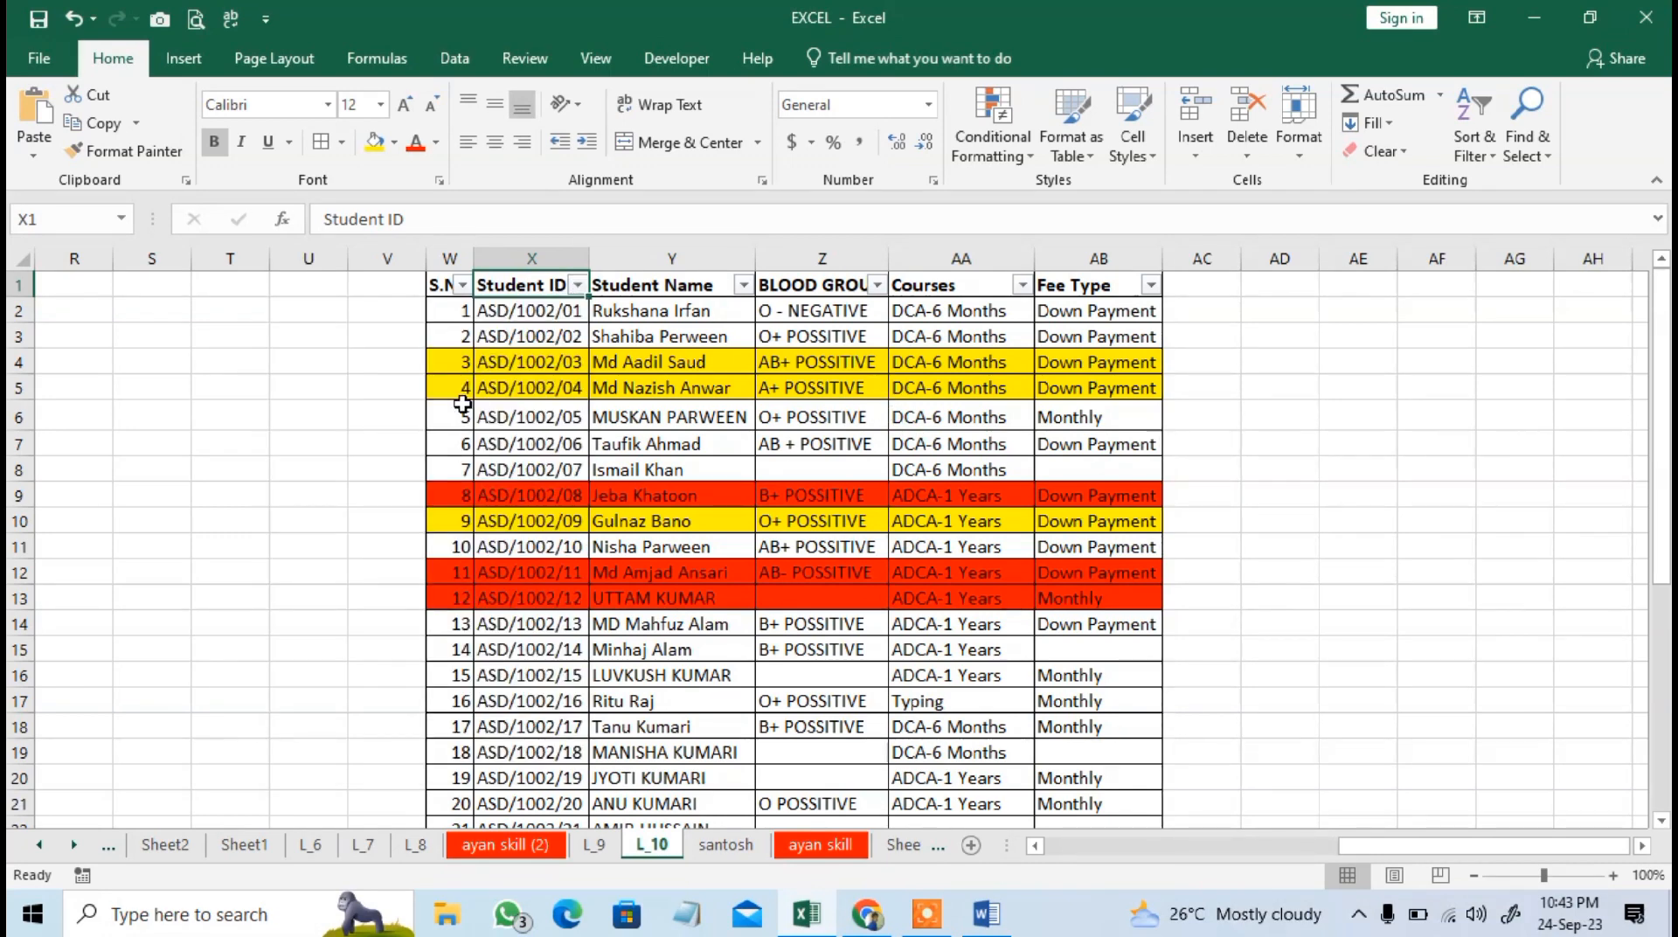
pyautogui.click(461, 286)
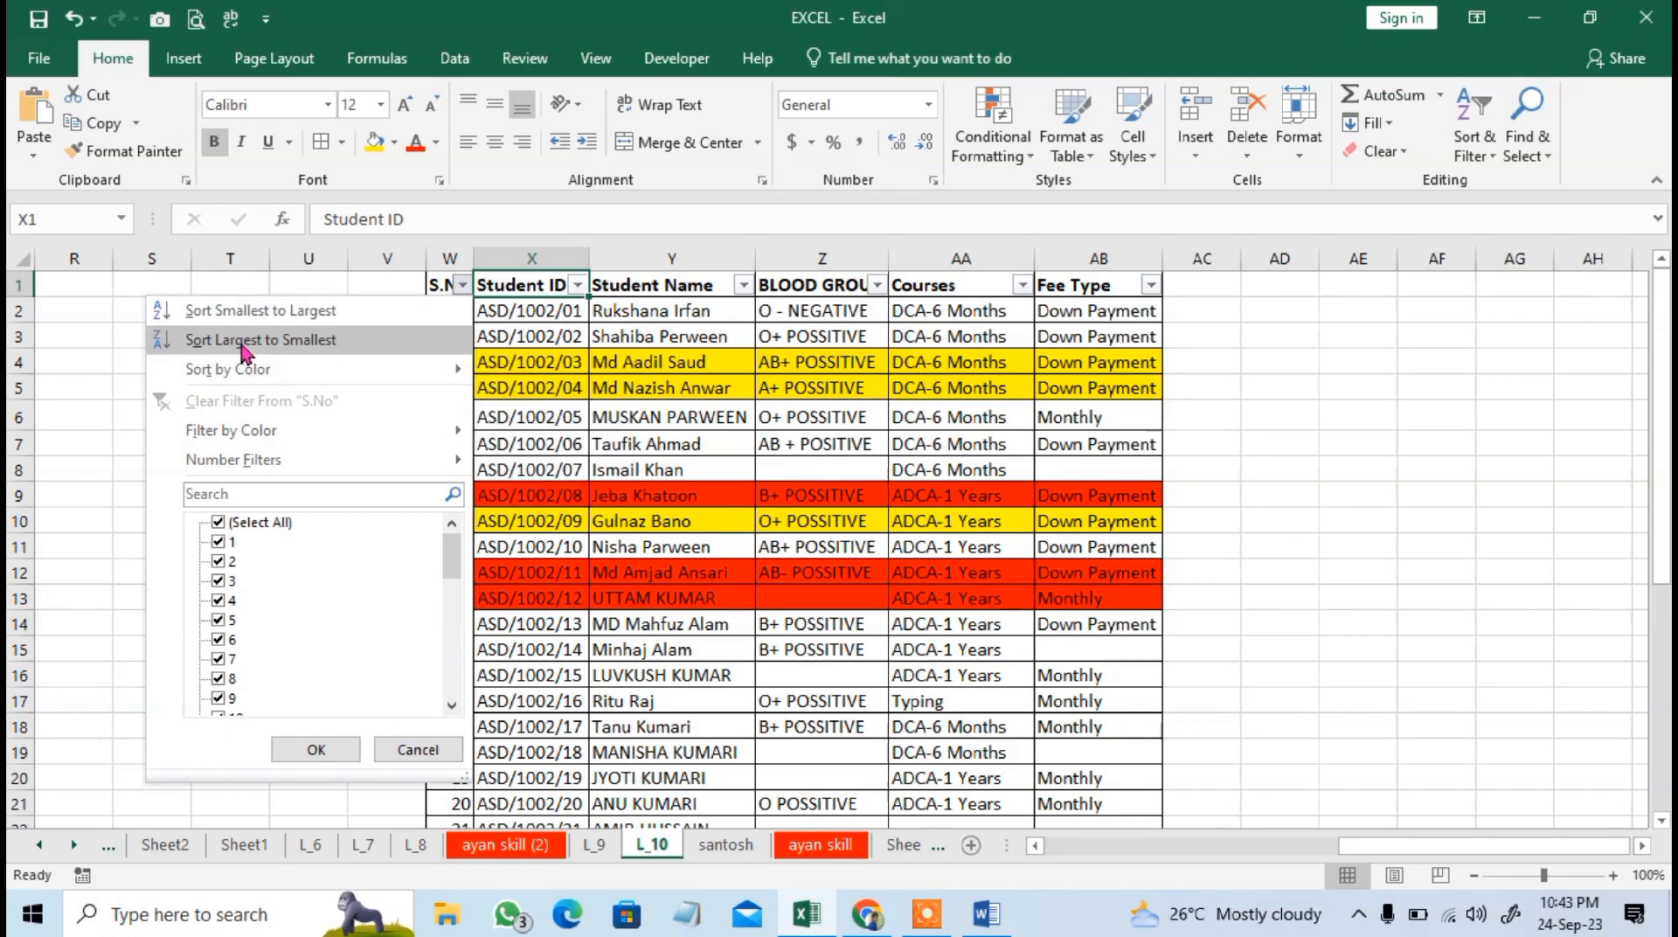
pyautogui.click(316, 749)
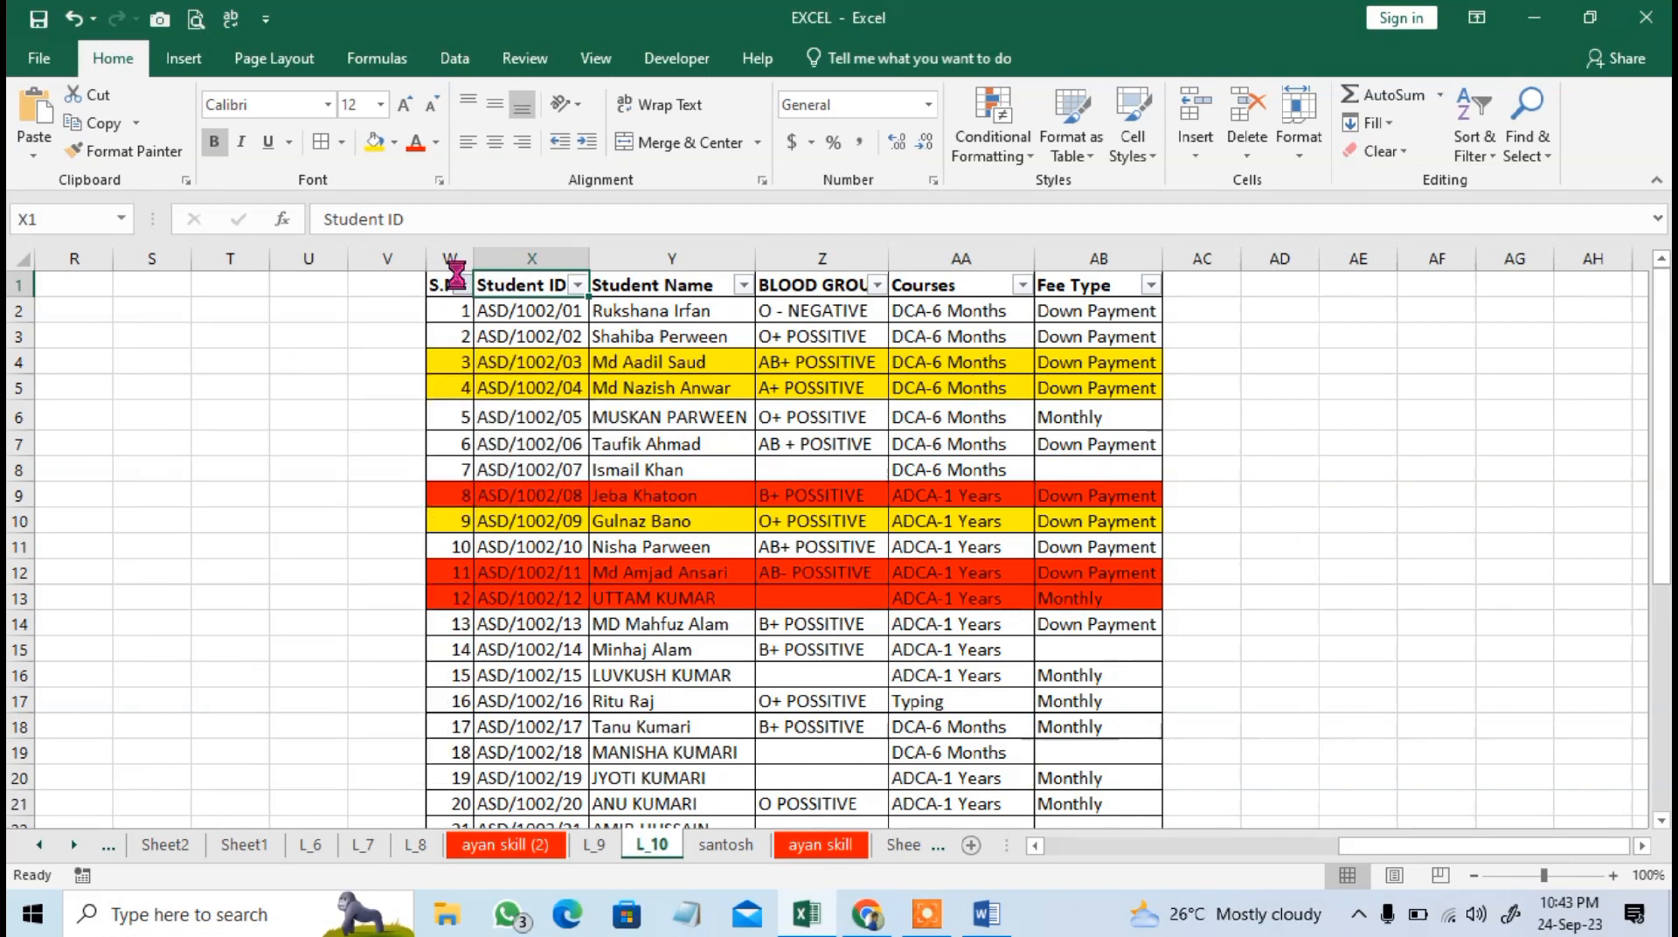
pyautogui.click(460, 286)
pyautogui.click(565, 359)
pyautogui.click(669, 362)
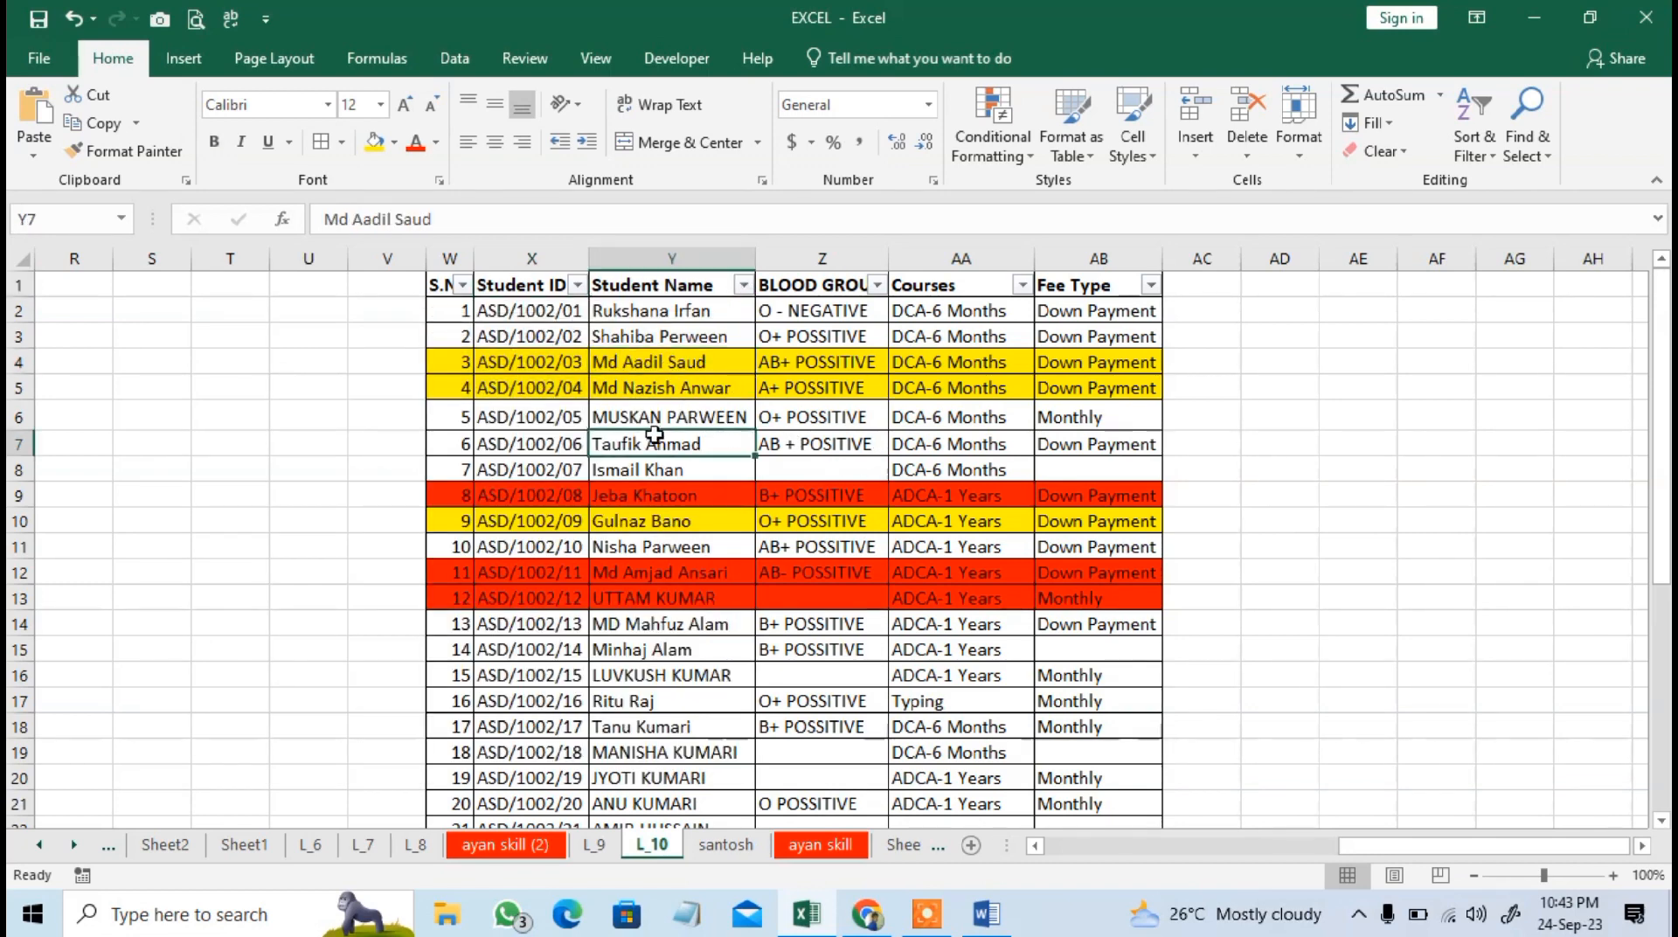
pyautogui.click(665, 573)
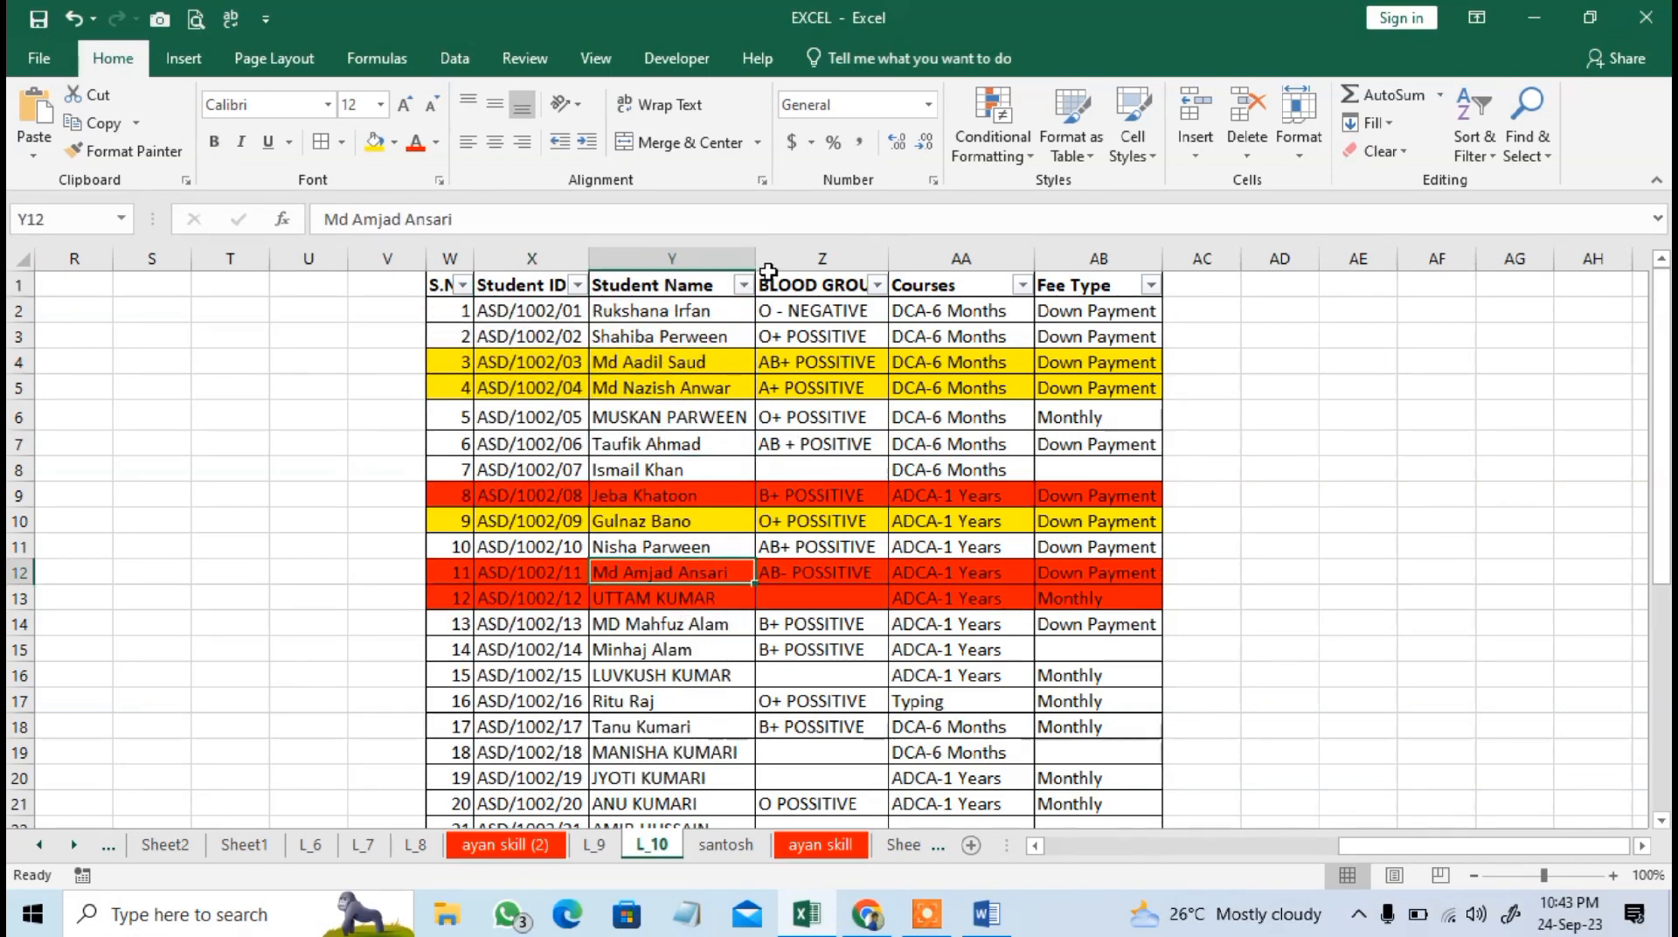
# Sort the student table by Student Name from A to Z and look through the reordered records.
pyautogui.click(741, 285)
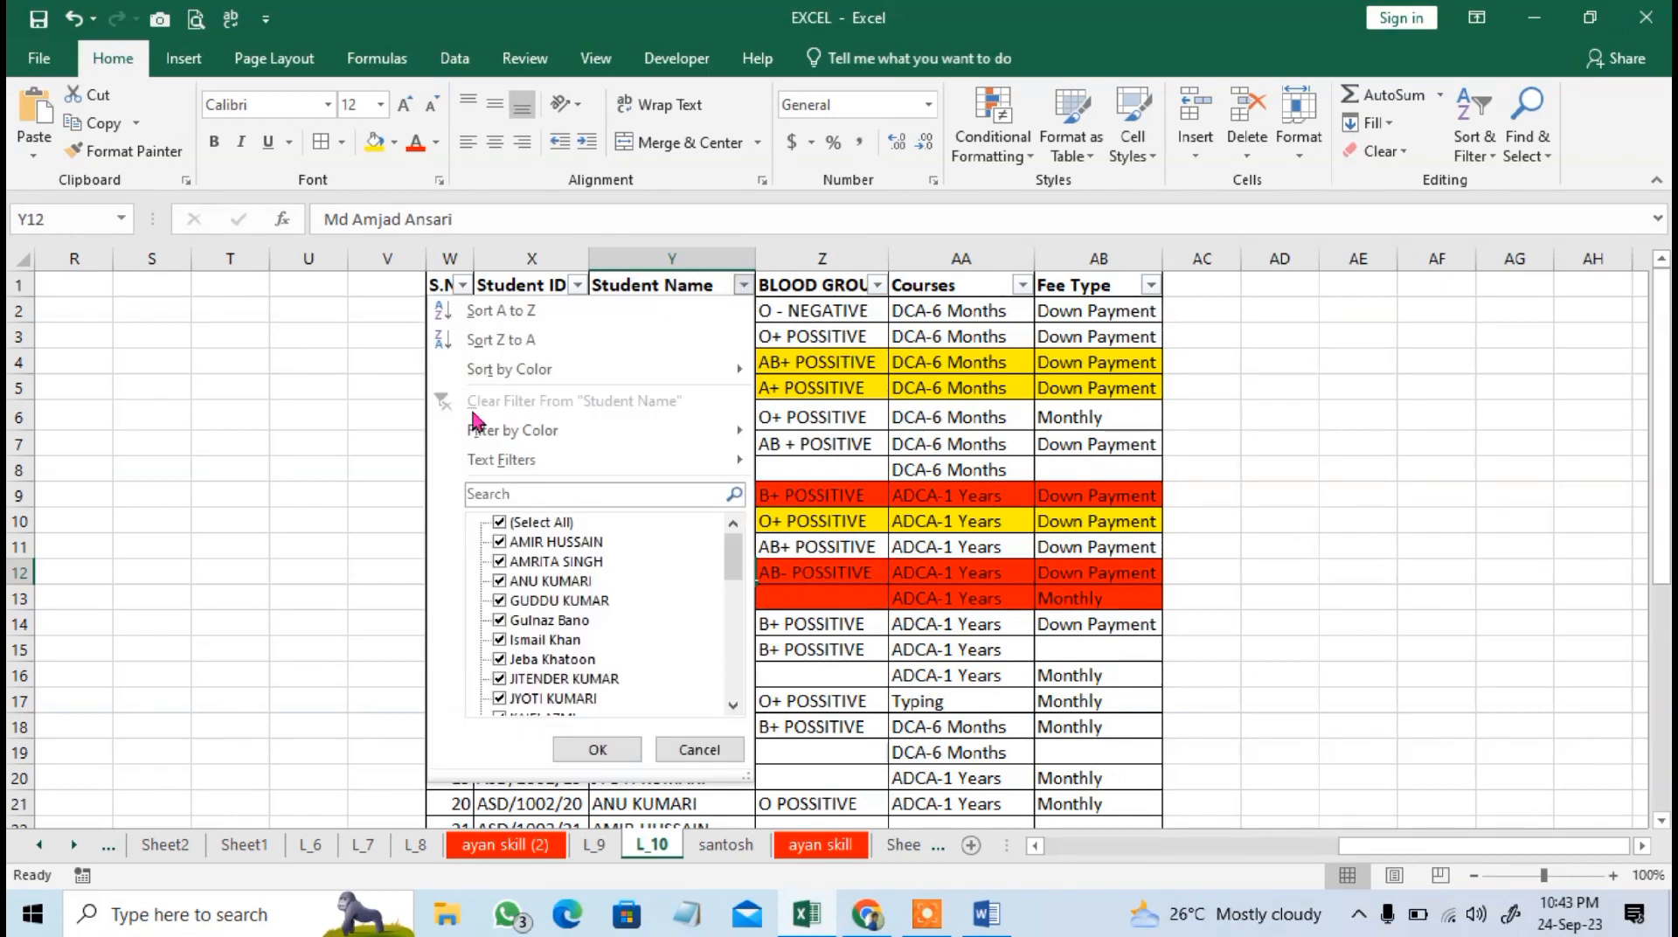
pyautogui.click(521, 313)
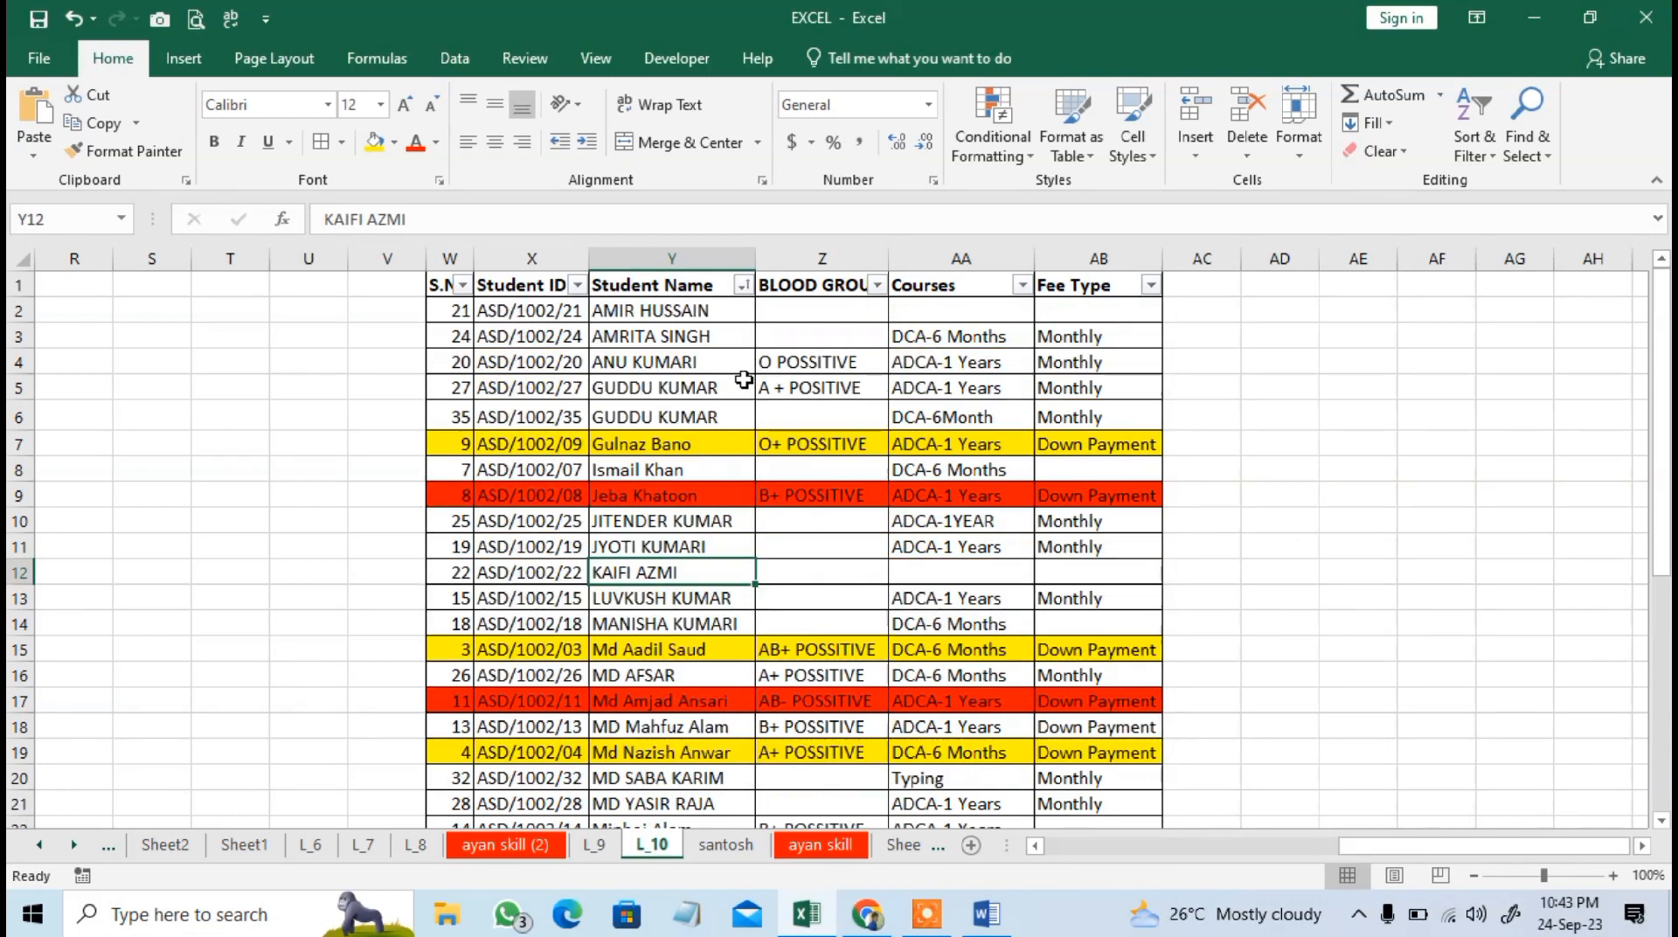
pyautogui.scroll(-8, 743, 379)
pyautogui.scroll(8, 699, 507)
# Sort the student table by S.No from smallest to largest and look through the records.
pyautogui.click(461, 285)
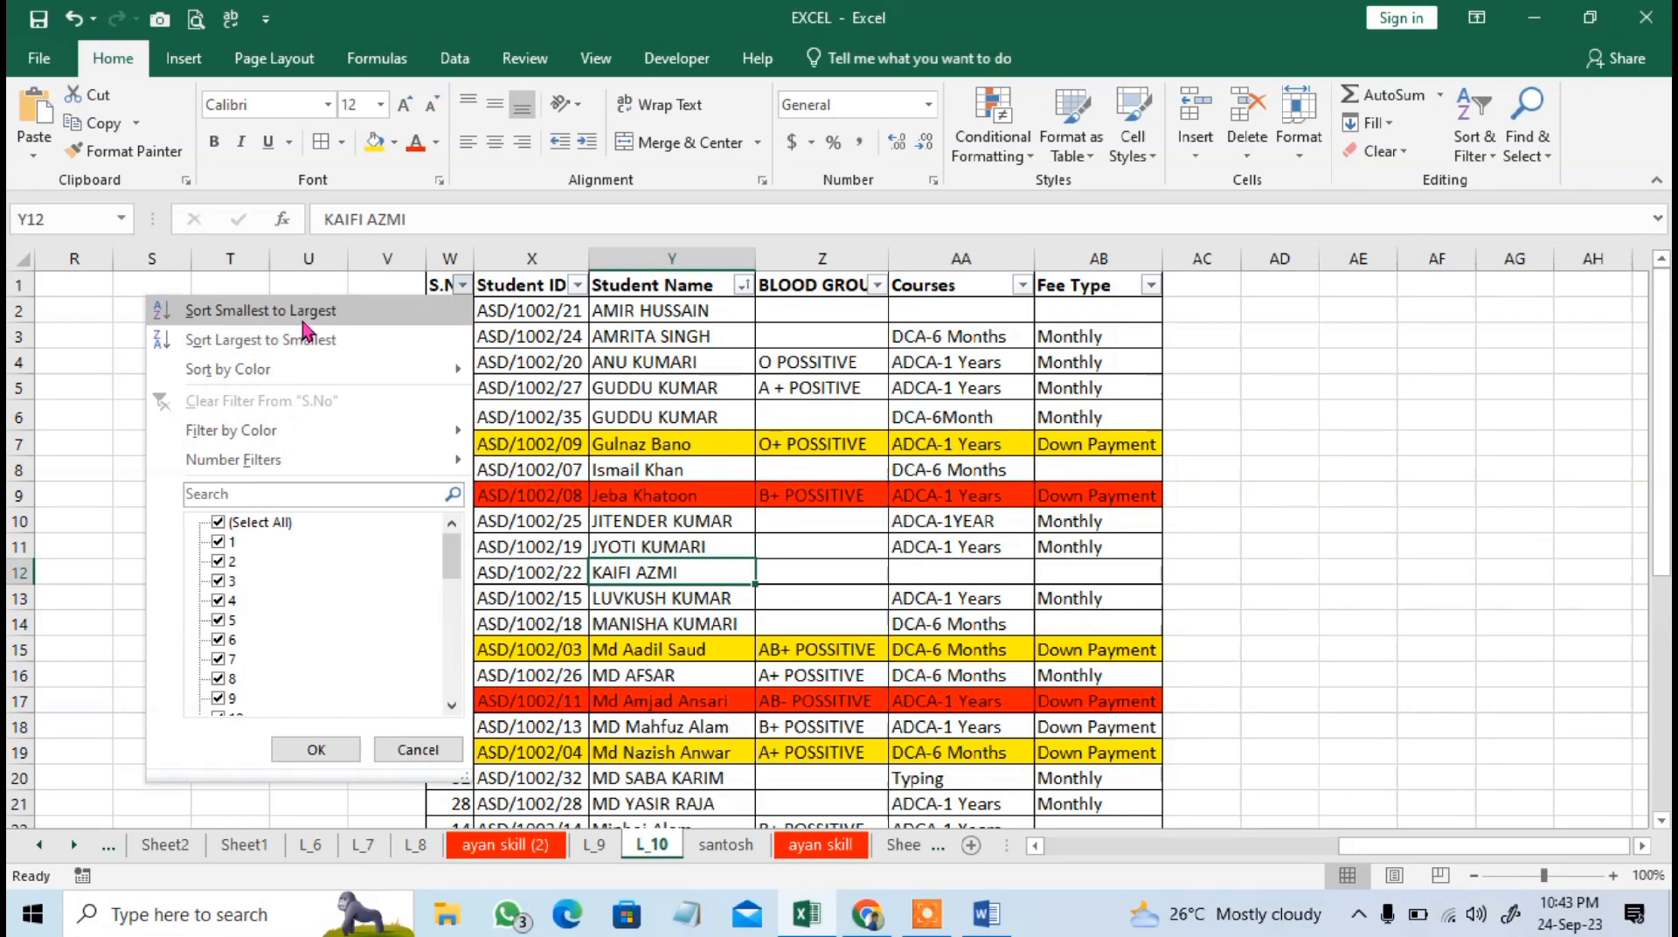
pyautogui.click(260, 312)
pyautogui.scroll(-4, 522, 407)
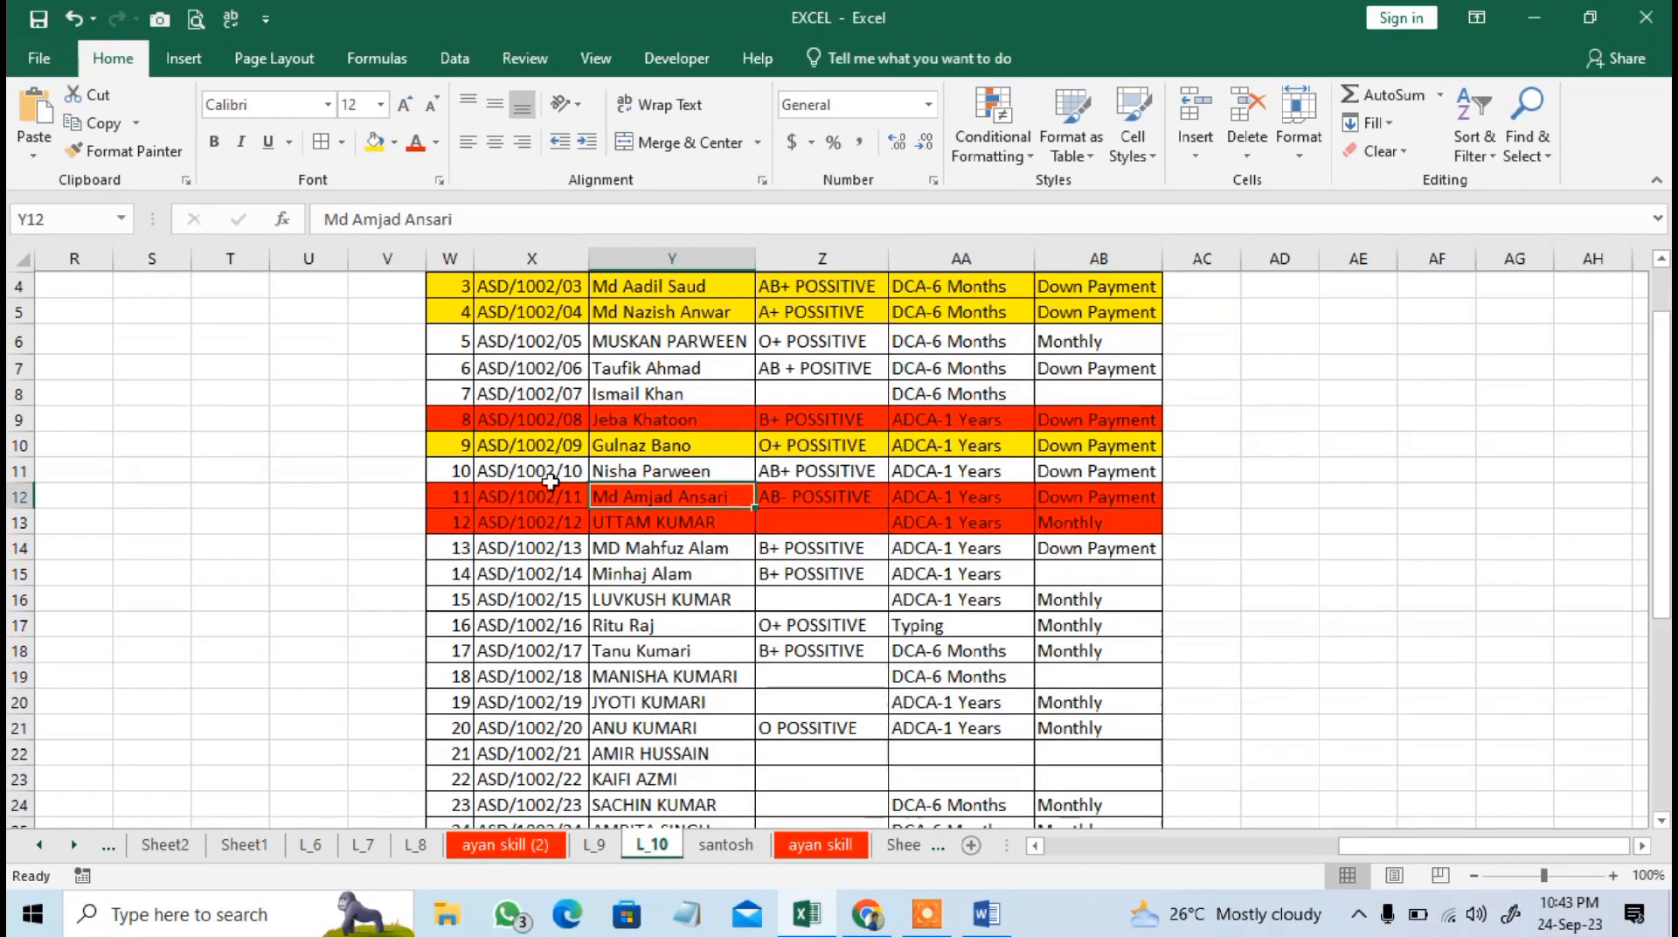
pyautogui.scroll(4, 655, 623)
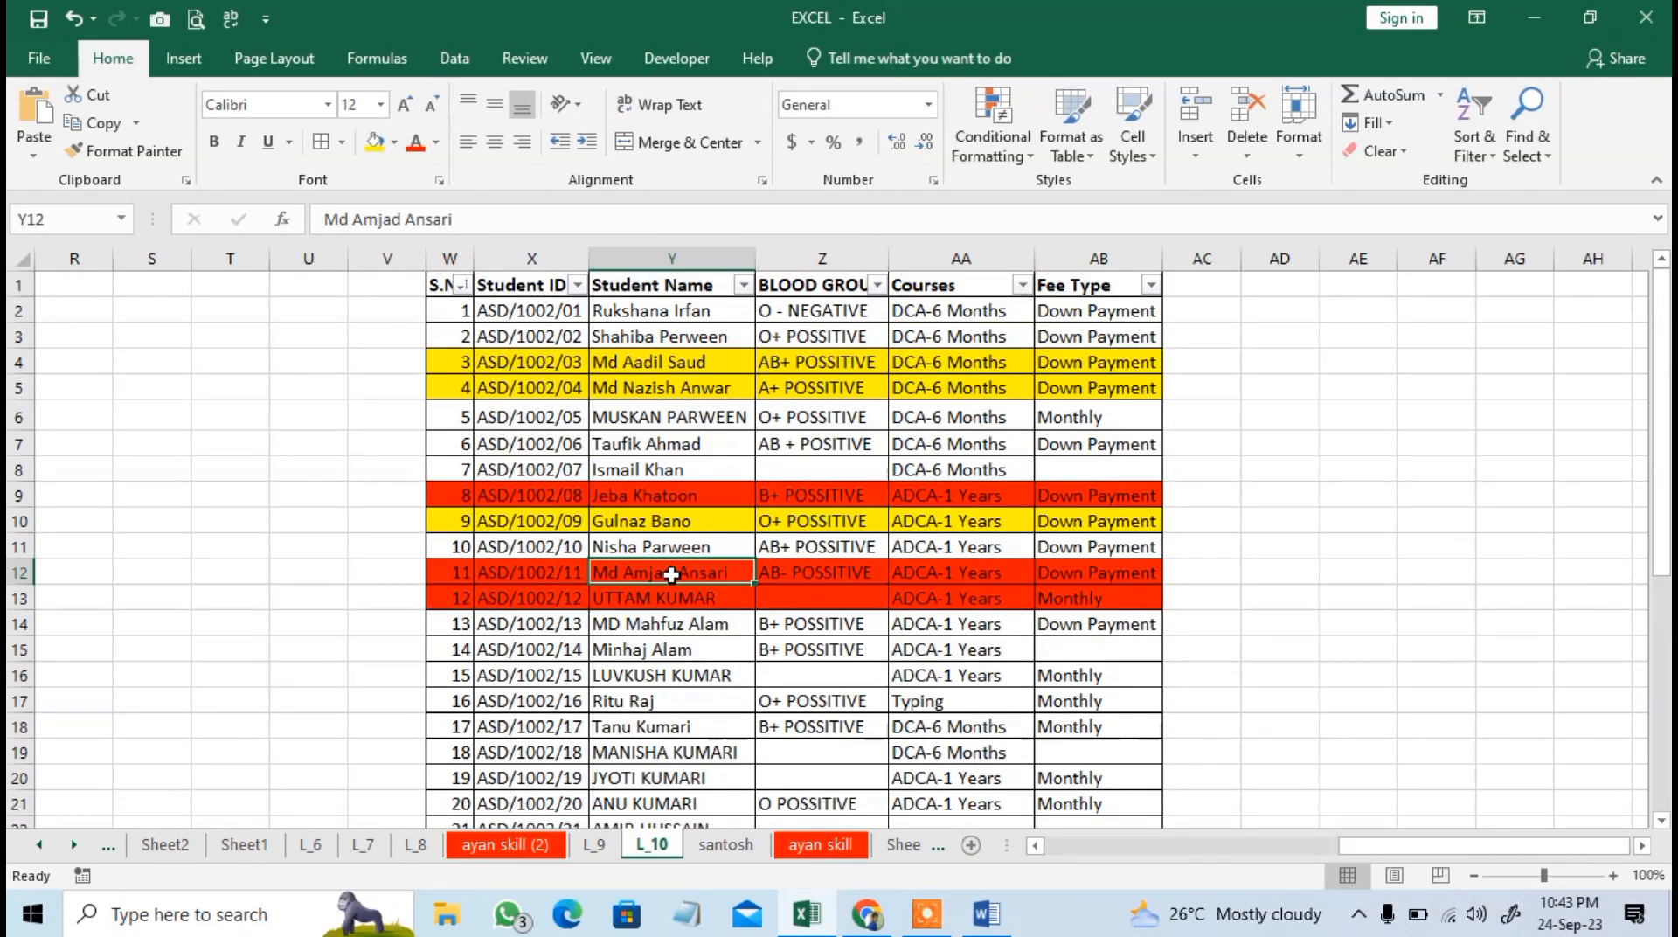
# Examine the Sort by Color choices of Student Name and the sort and filter options of S.No and BLOOD GROUP.
pyautogui.click(743, 286)
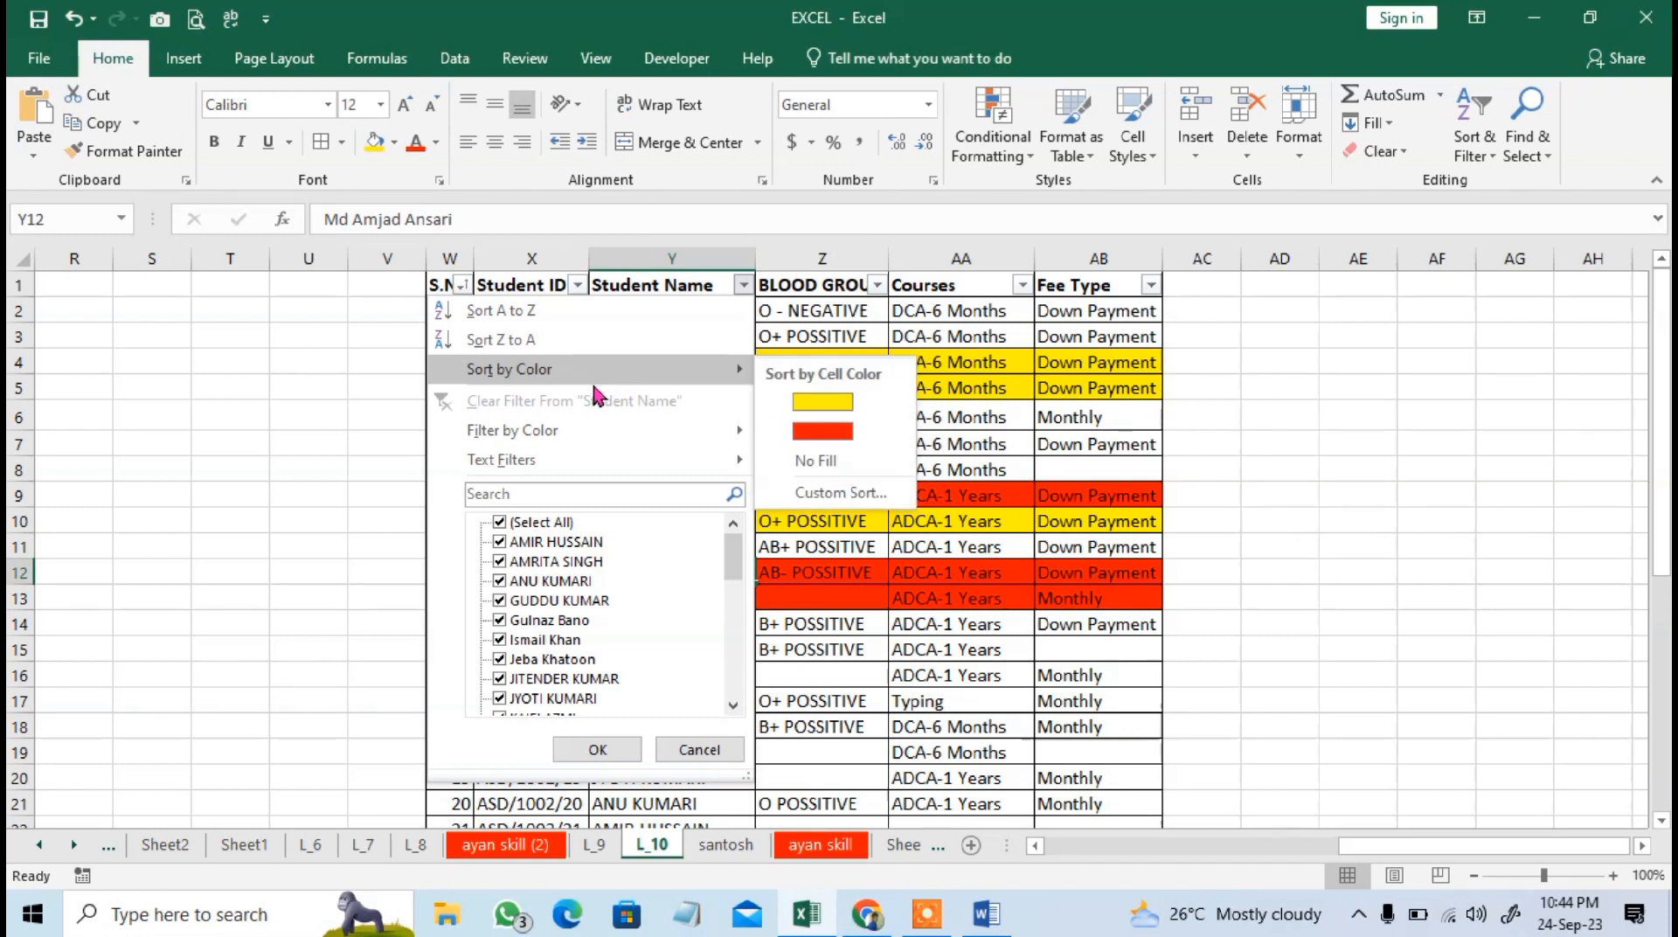
pyautogui.moveTo(545, 374)
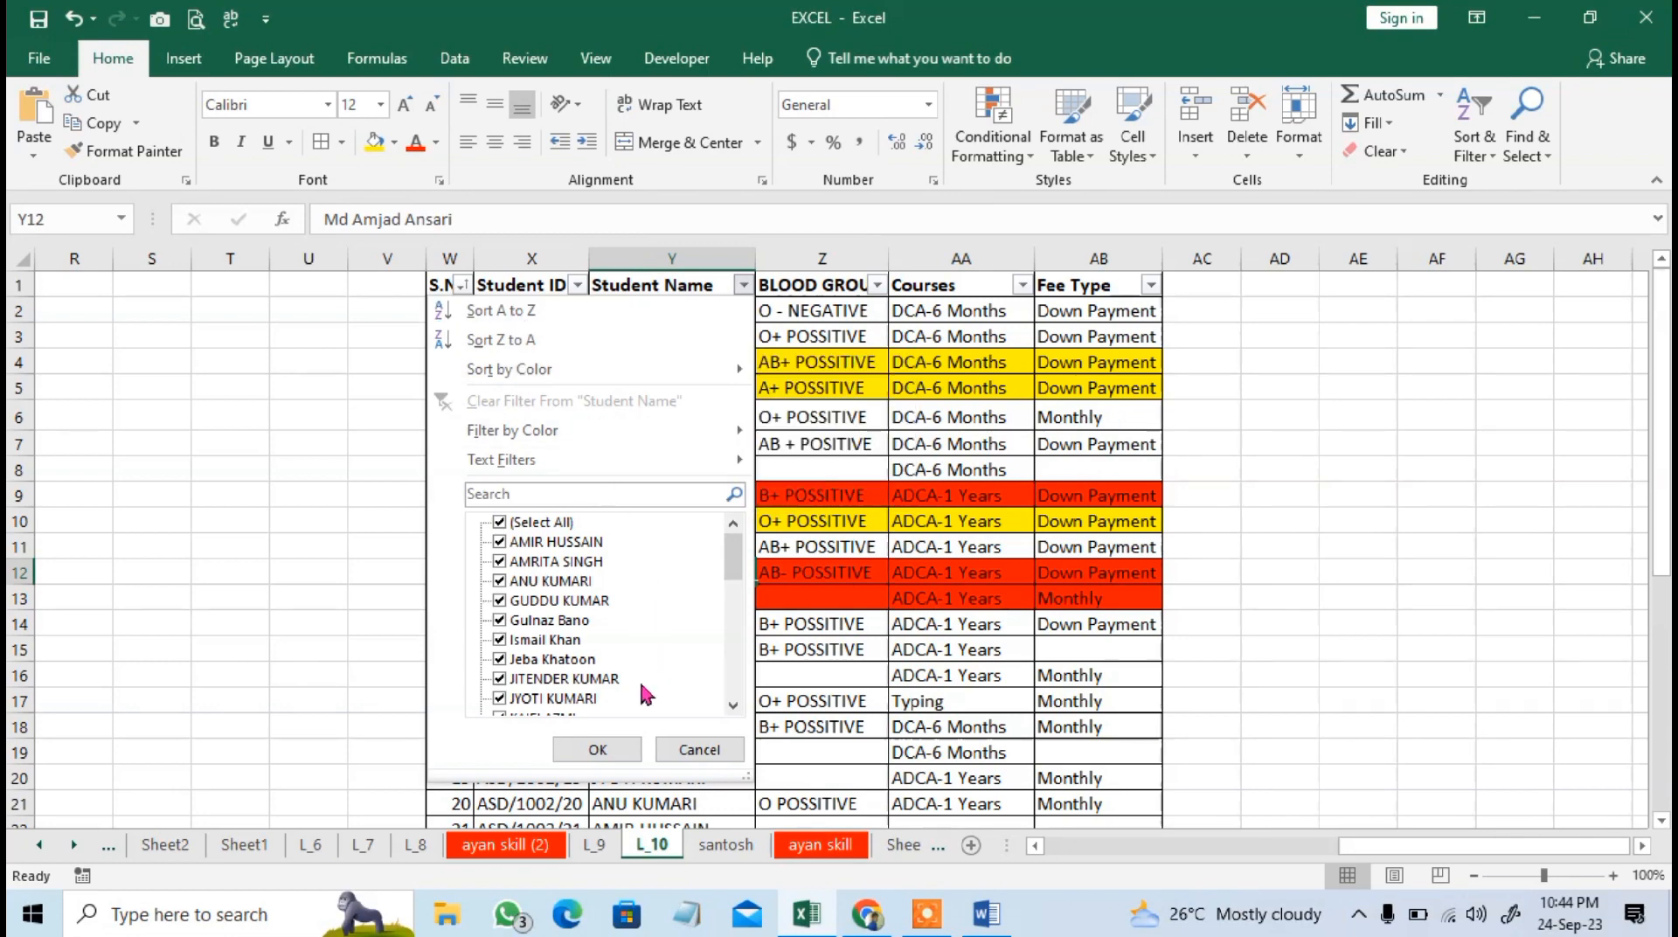
pyautogui.click(699, 750)
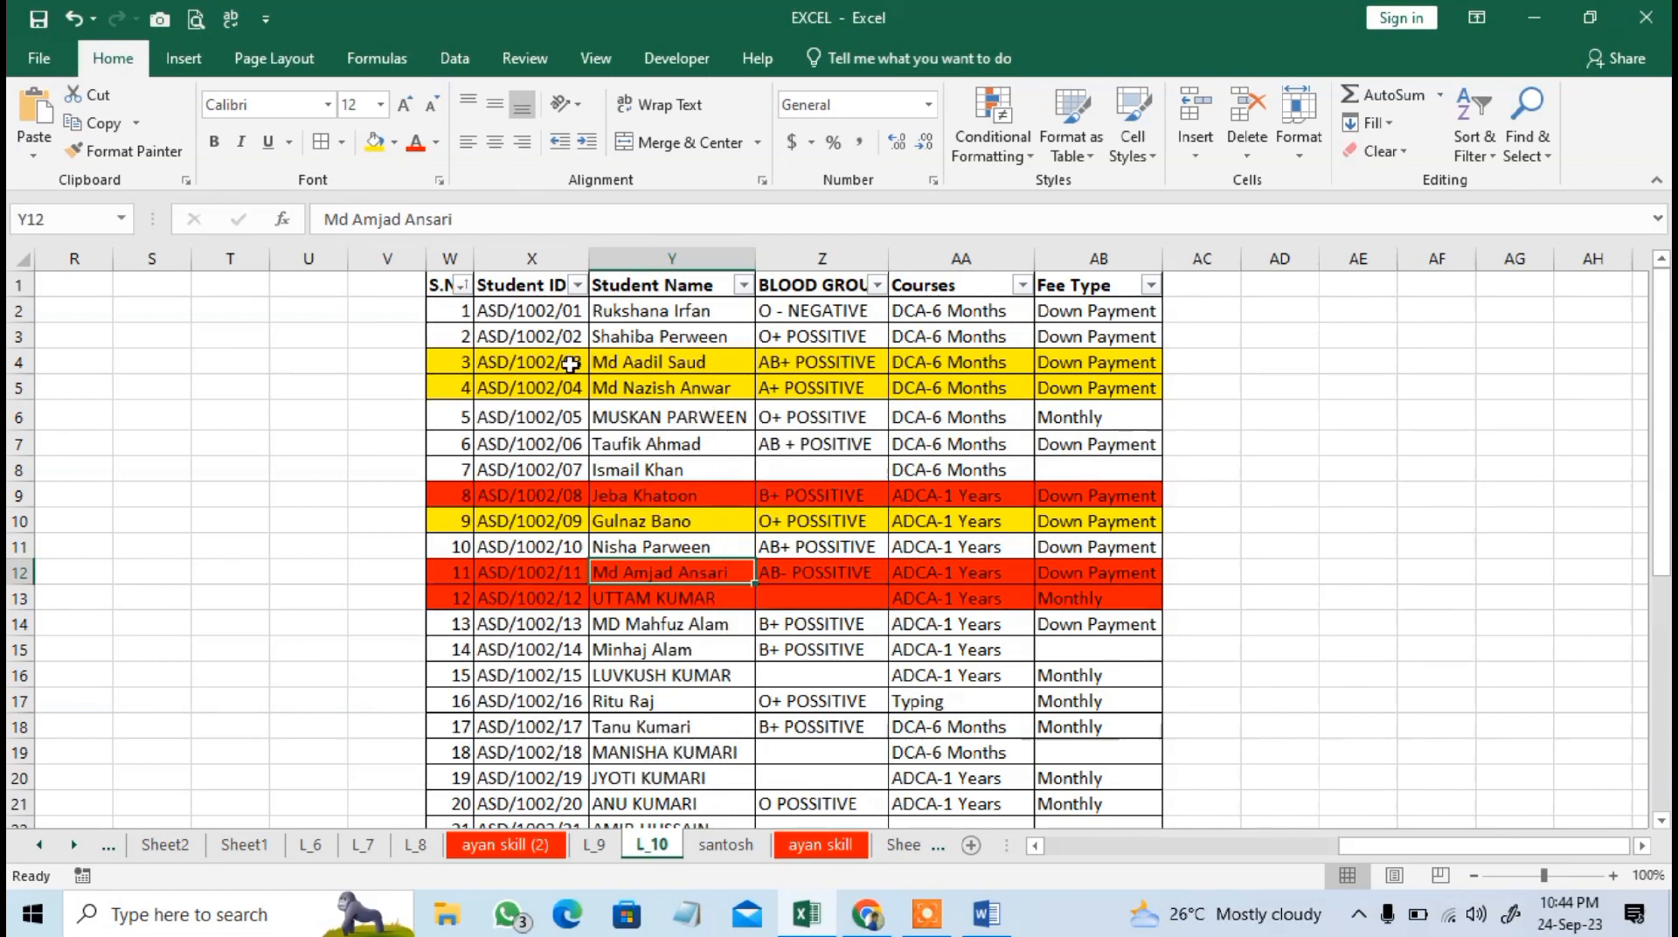
pyautogui.click(459, 285)
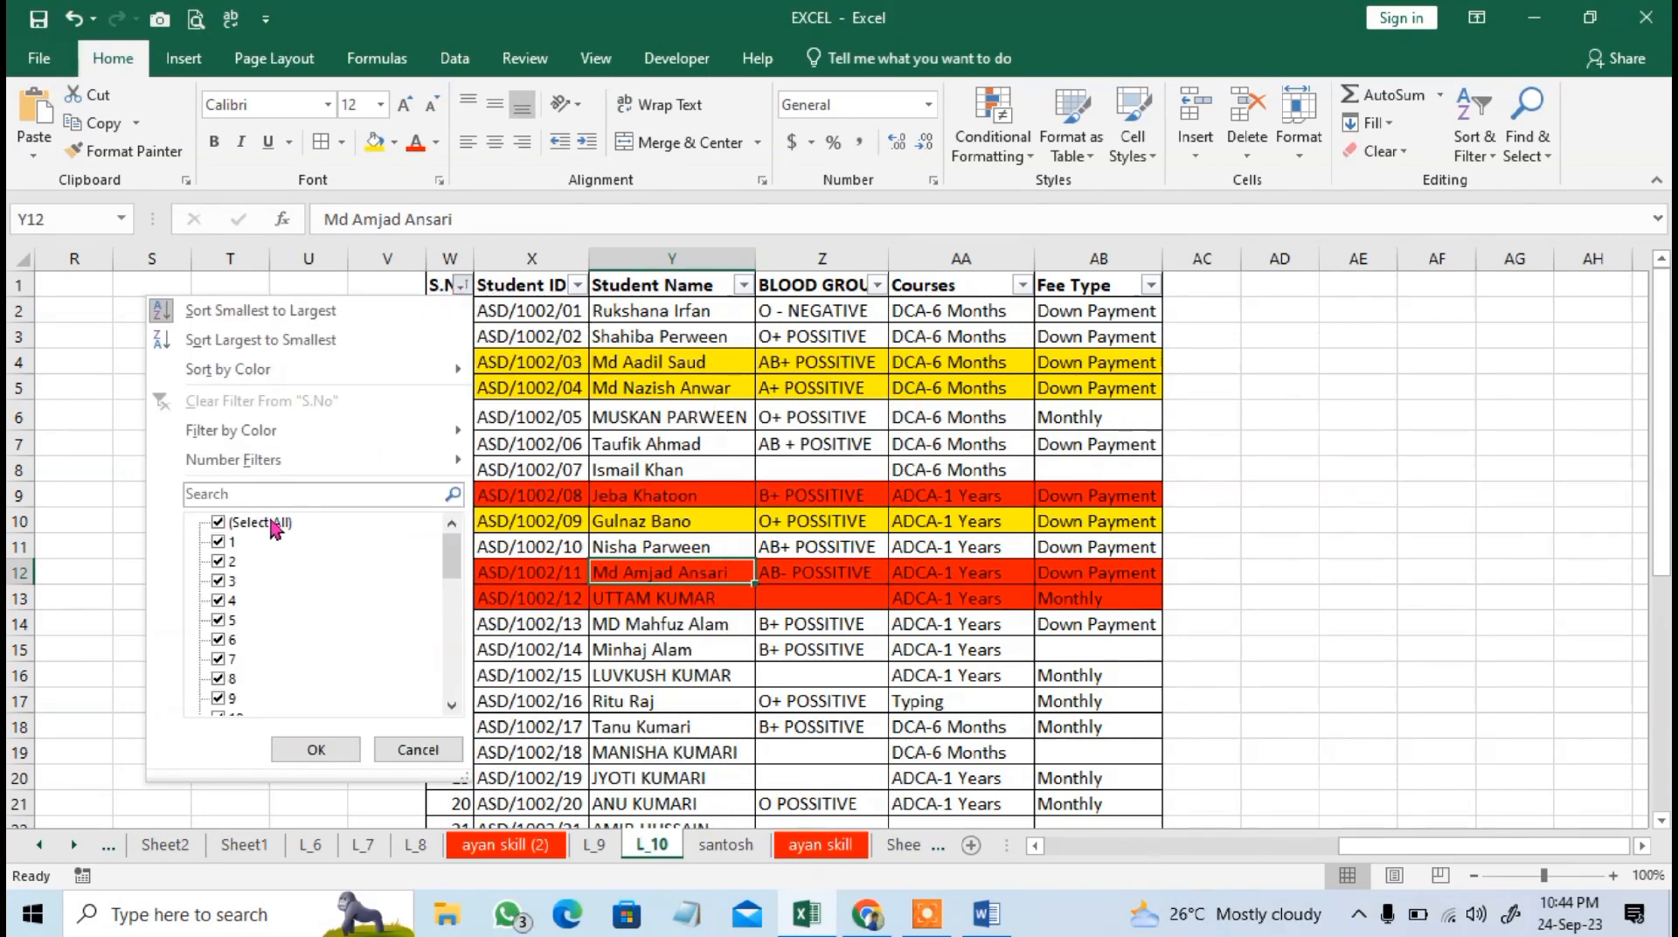
pyautogui.click(354, 313)
pyautogui.click(861, 339)
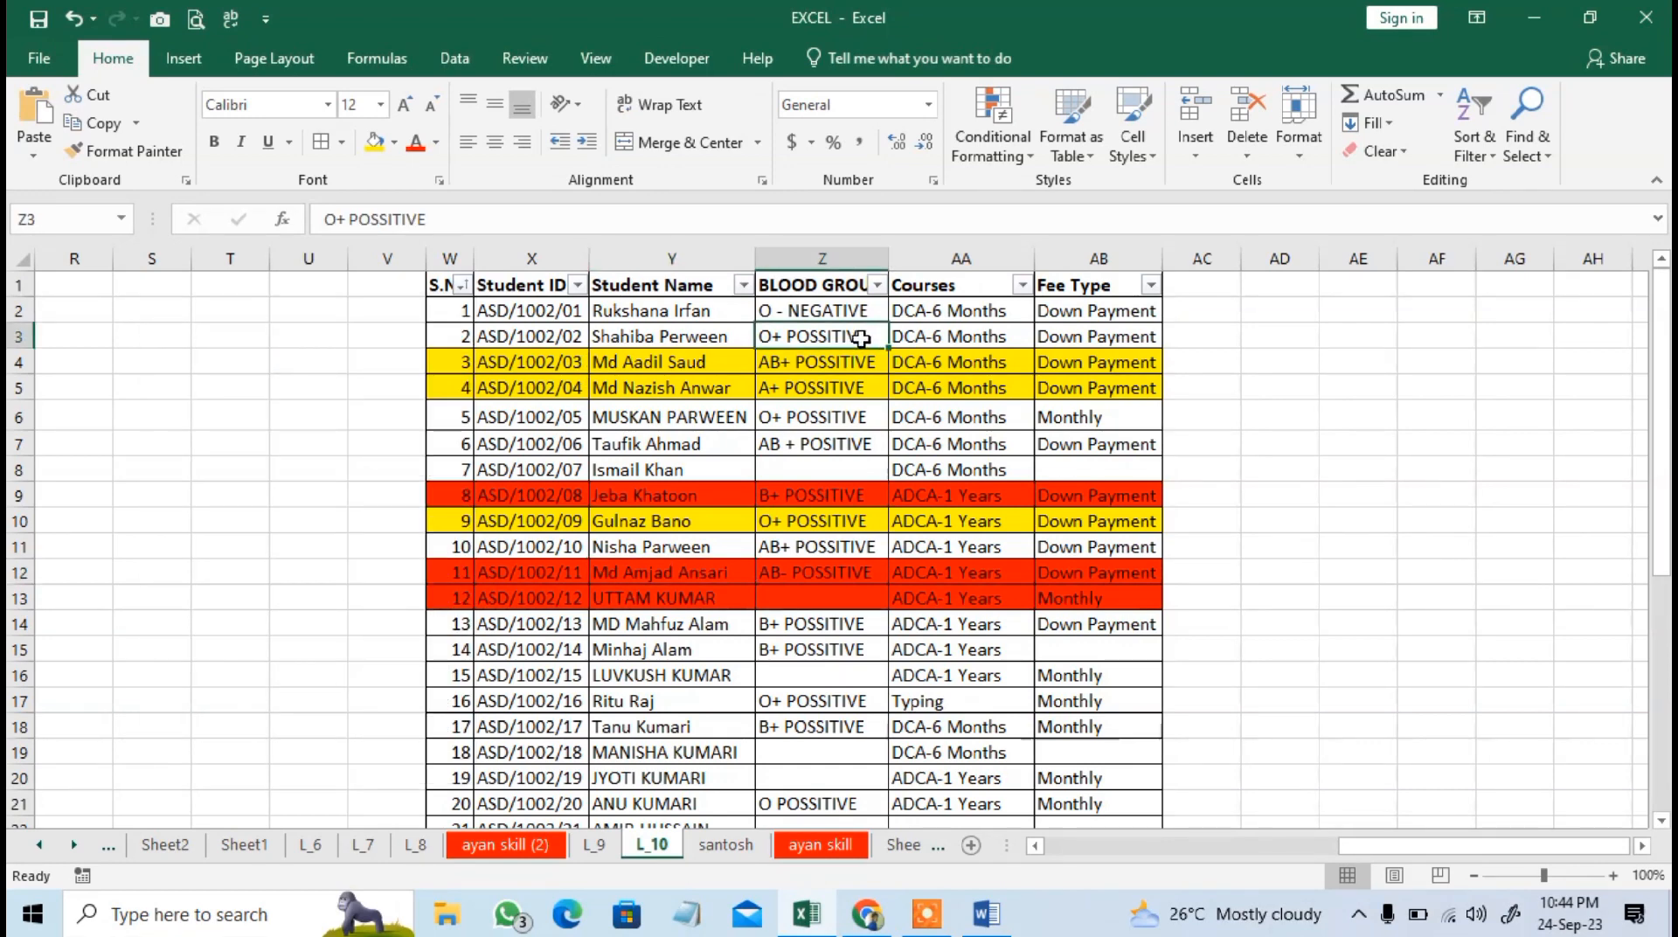
pyautogui.click(877, 285)
pyautogui.click(1214, 418)
# Find the Student ID of the tenth record with the Find command.
pyautogui.click(1534, 154)
pyautogui.click(1322, 468)
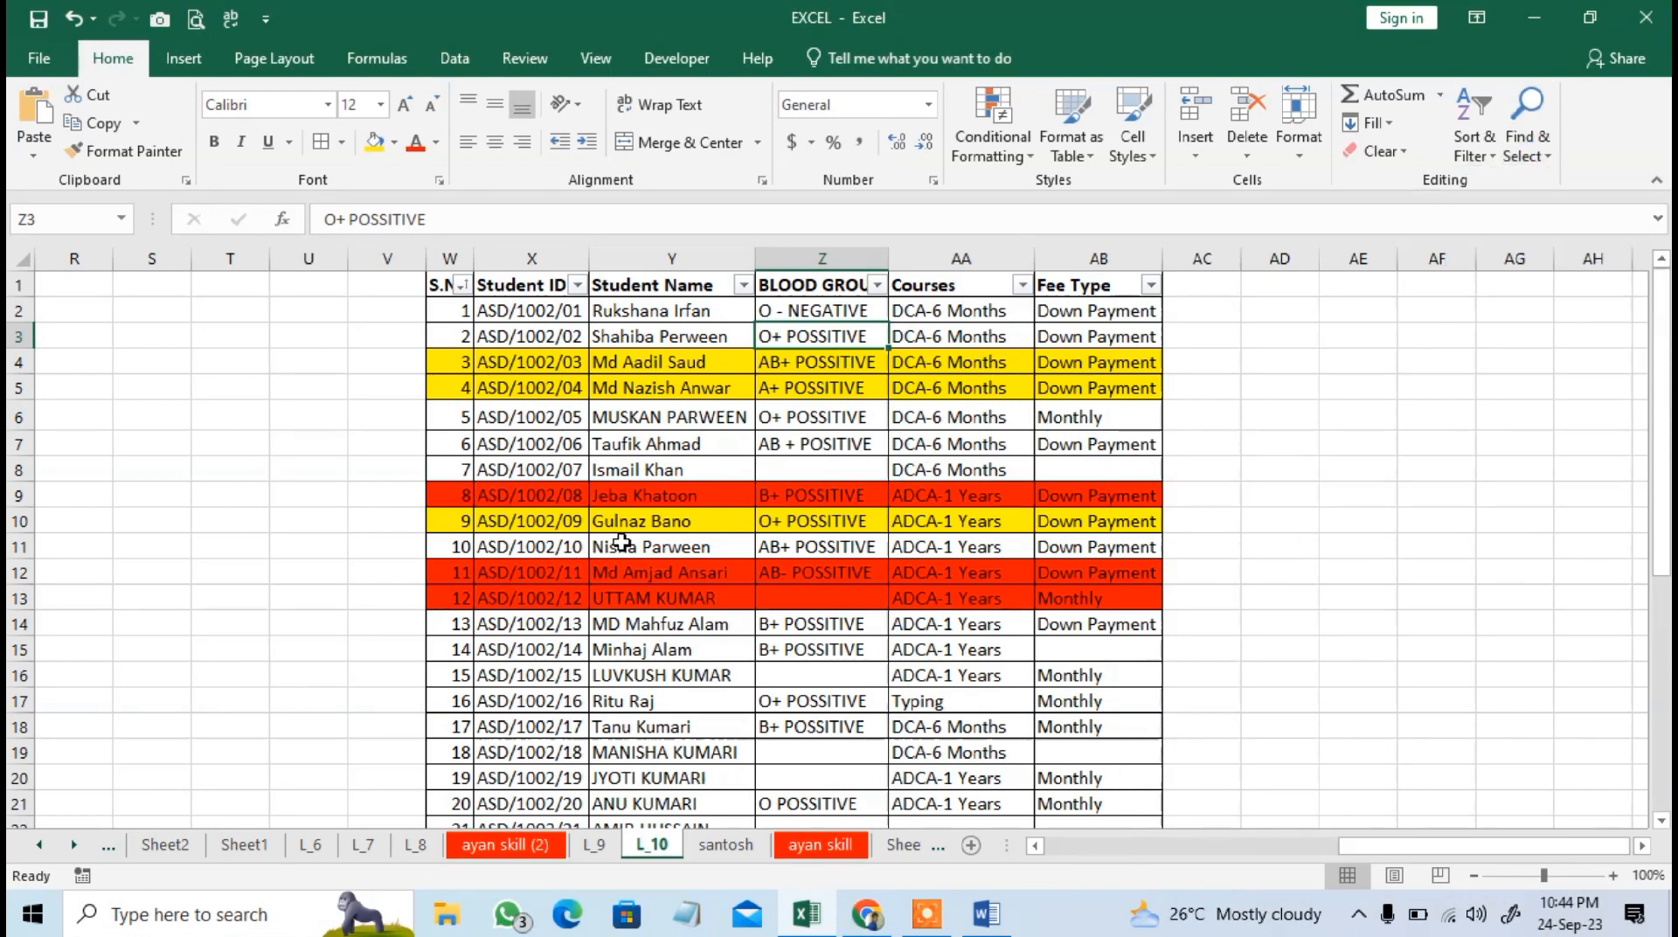
pyautogui.hotkey('ctrl', 'f')
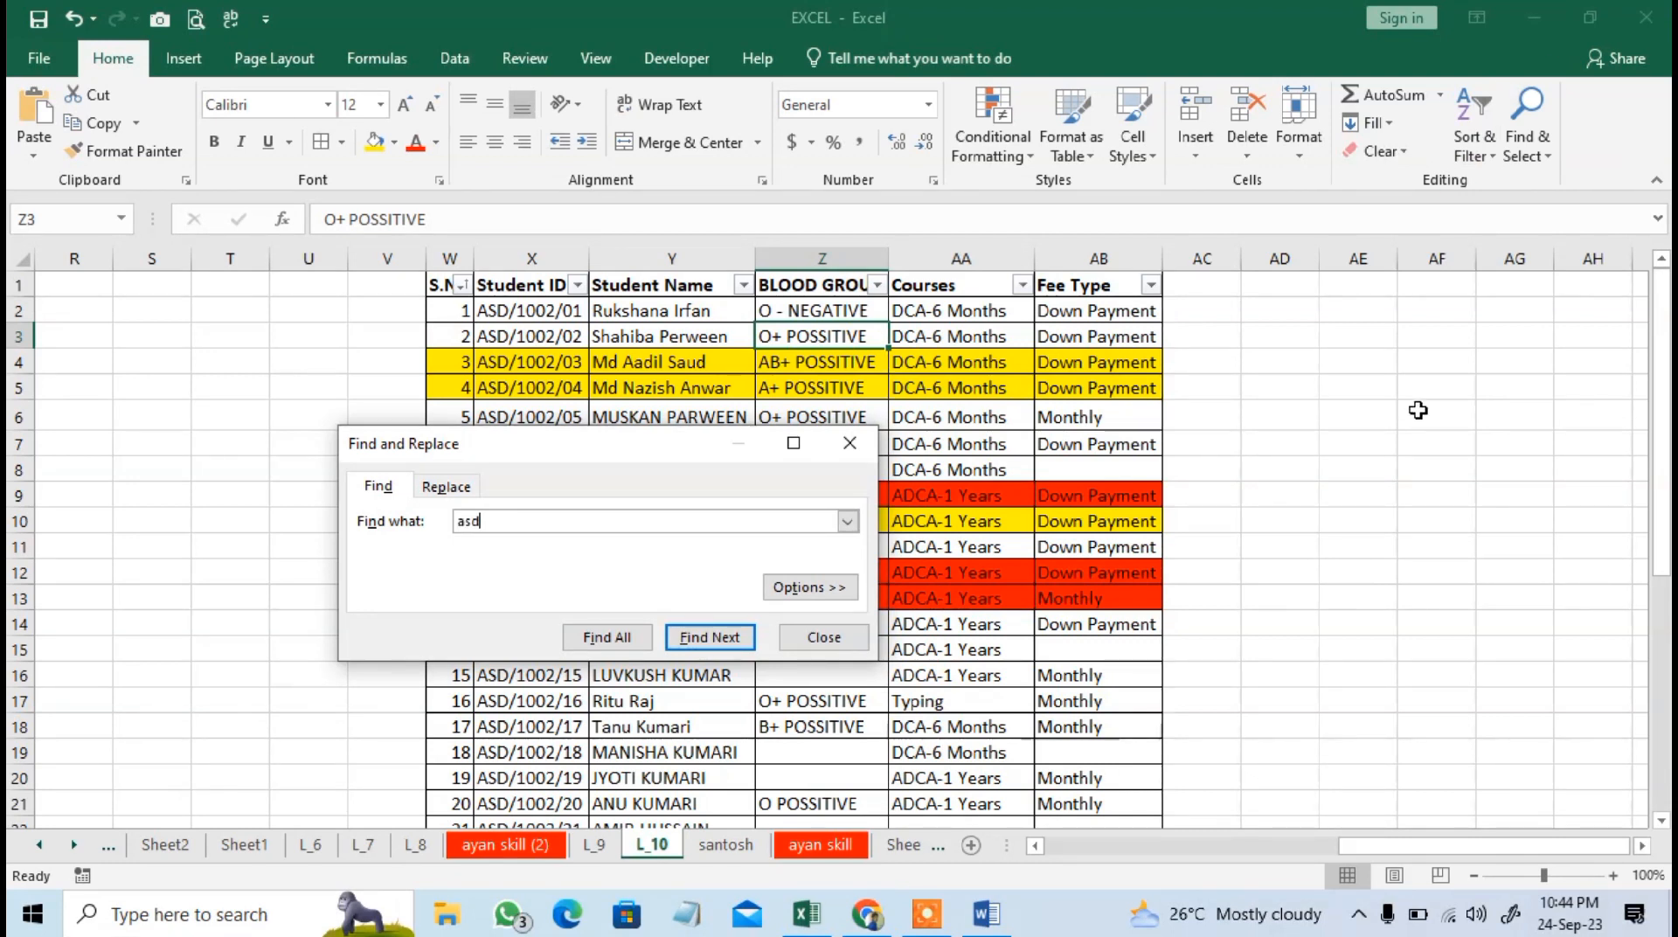
pyautogui.write('/1002/10')
pyautogui.press('Return')
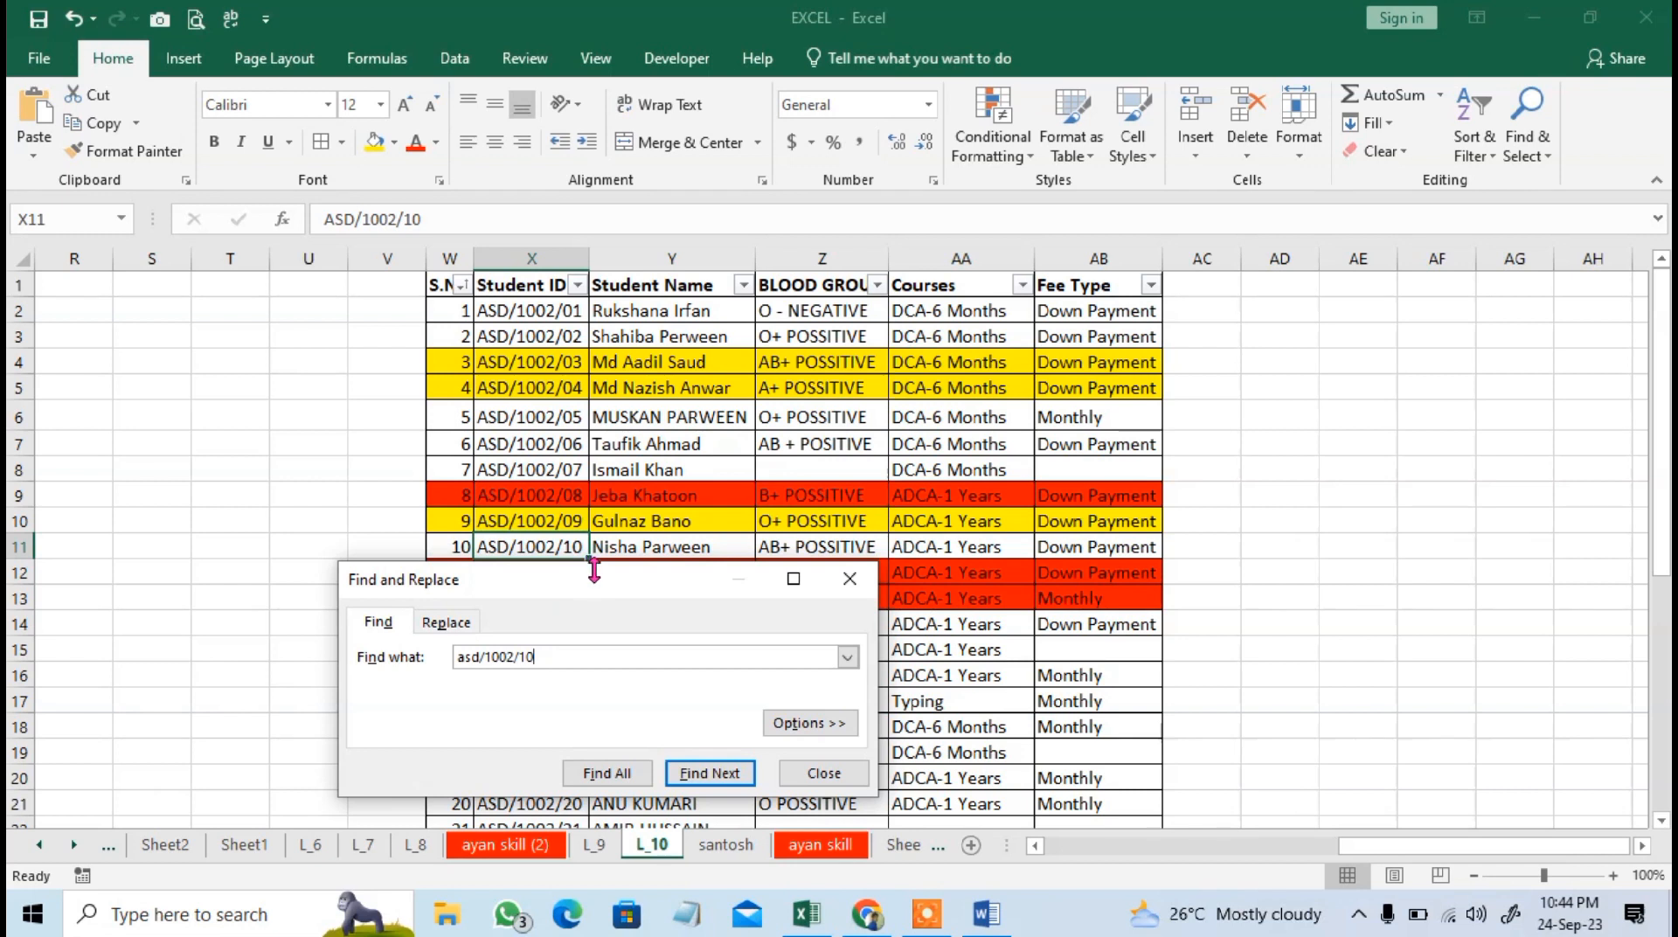
# Replace the found Student ID with the same ID carrying the prefix PSD, and close Find and Replace.
pyautogui.click(464, 624)
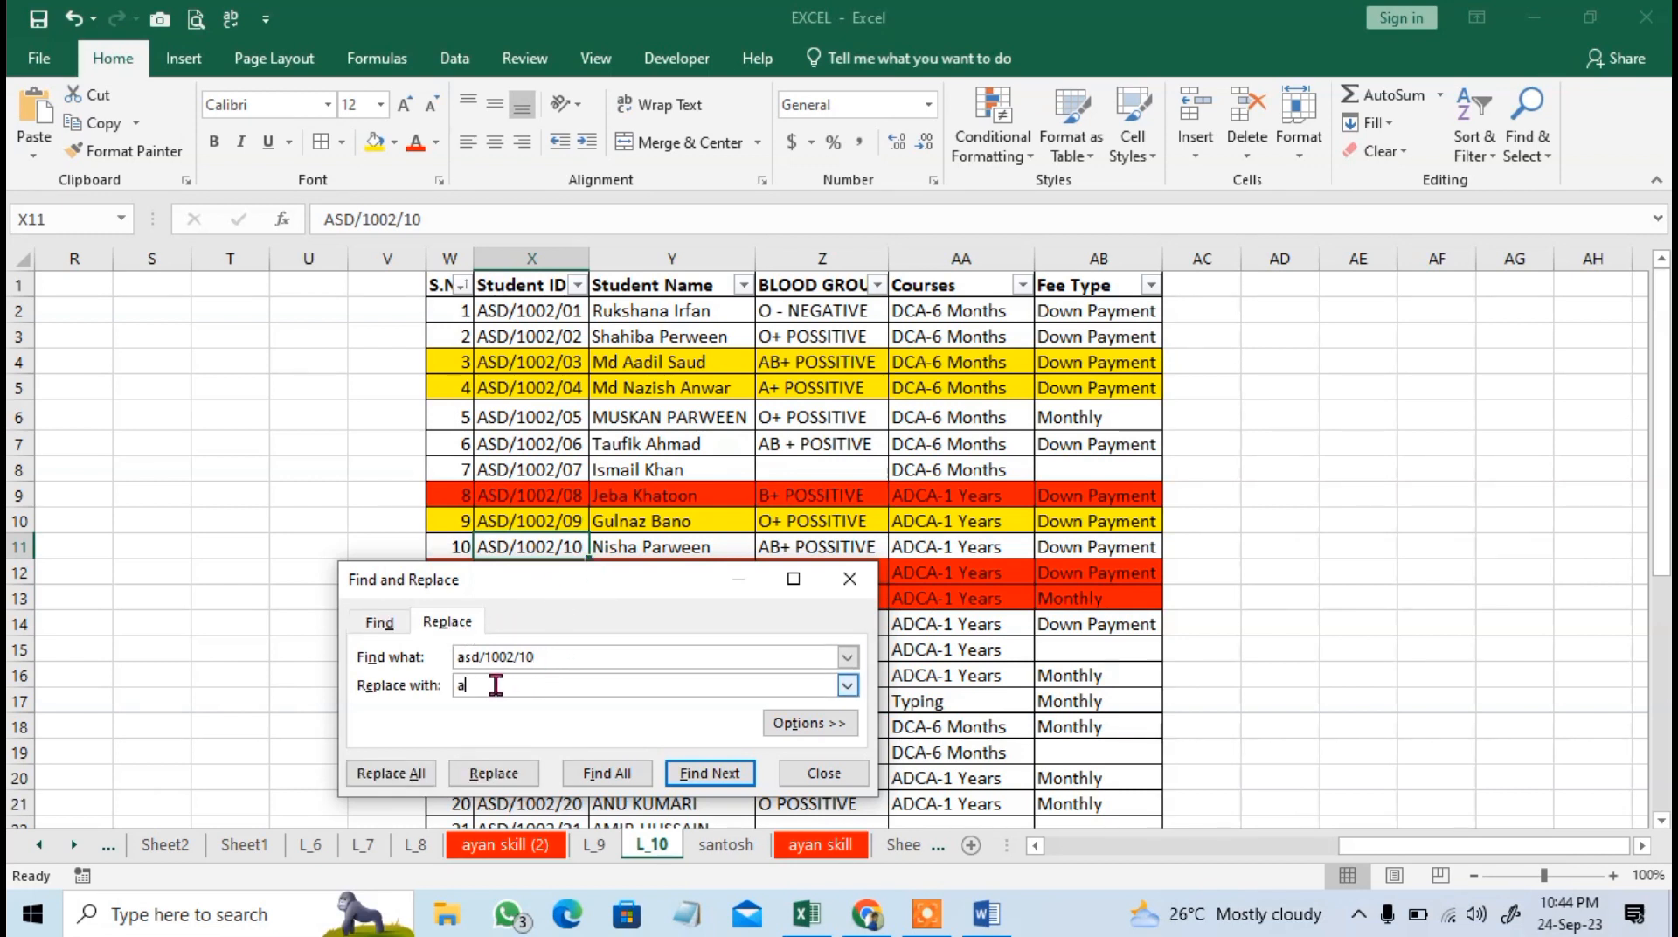
pyautogui.press('BackSpace')
pyautogui.write('PSD/1002/11')
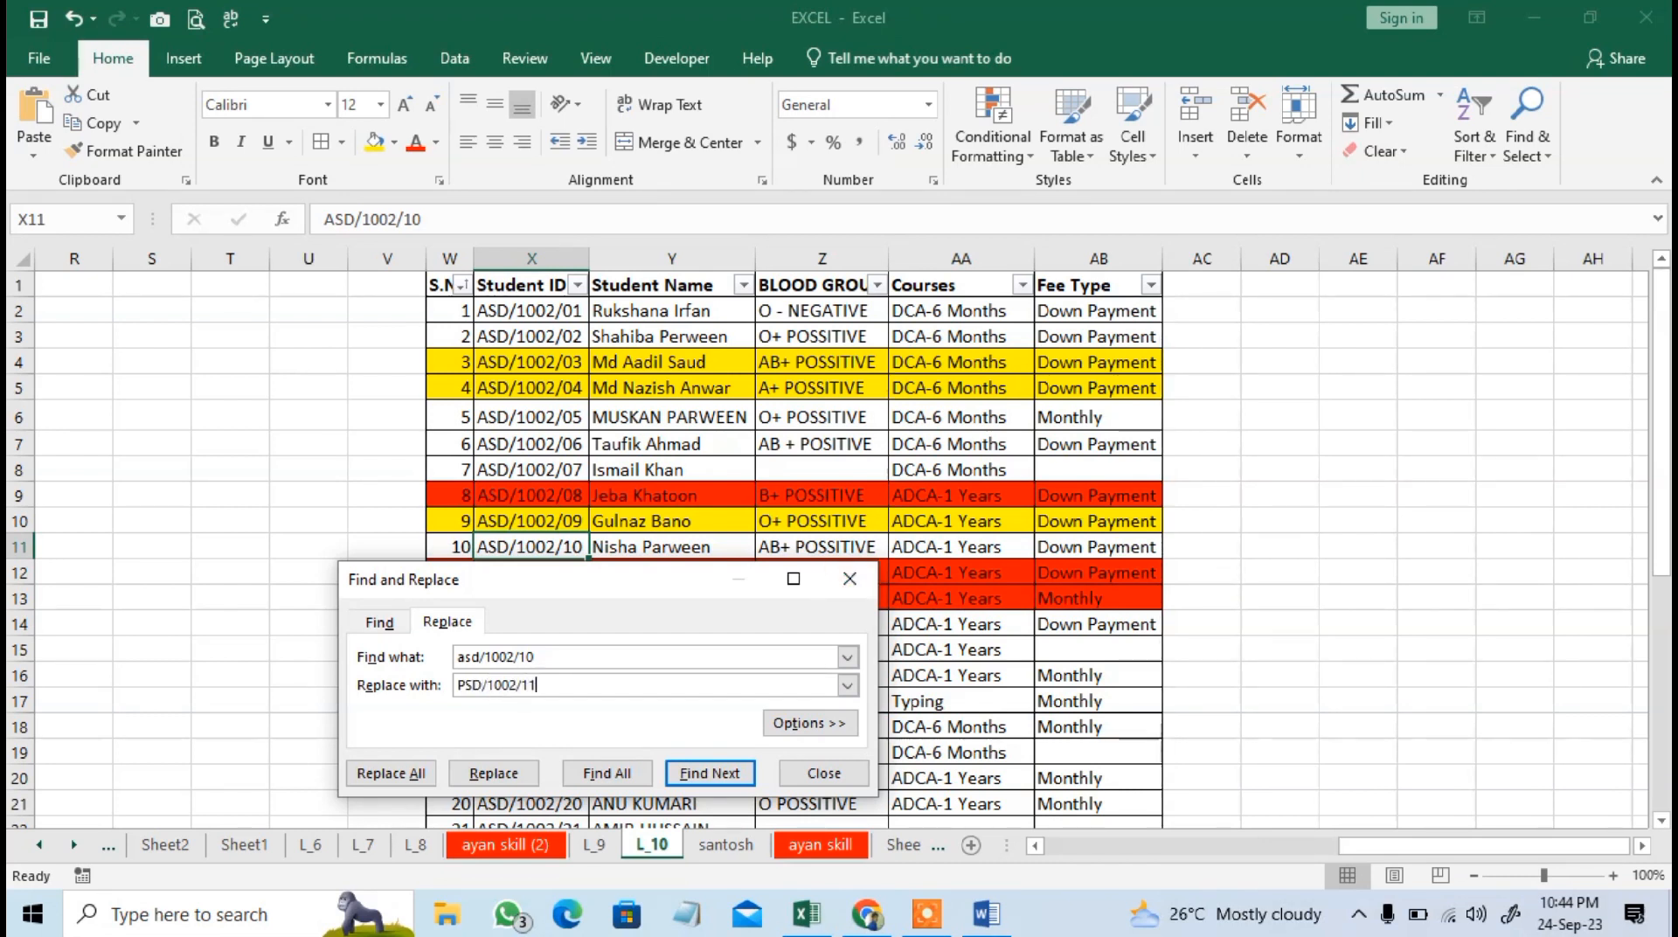
pyautogui.press('BackSpace')
pyautogui.click(490, 774)
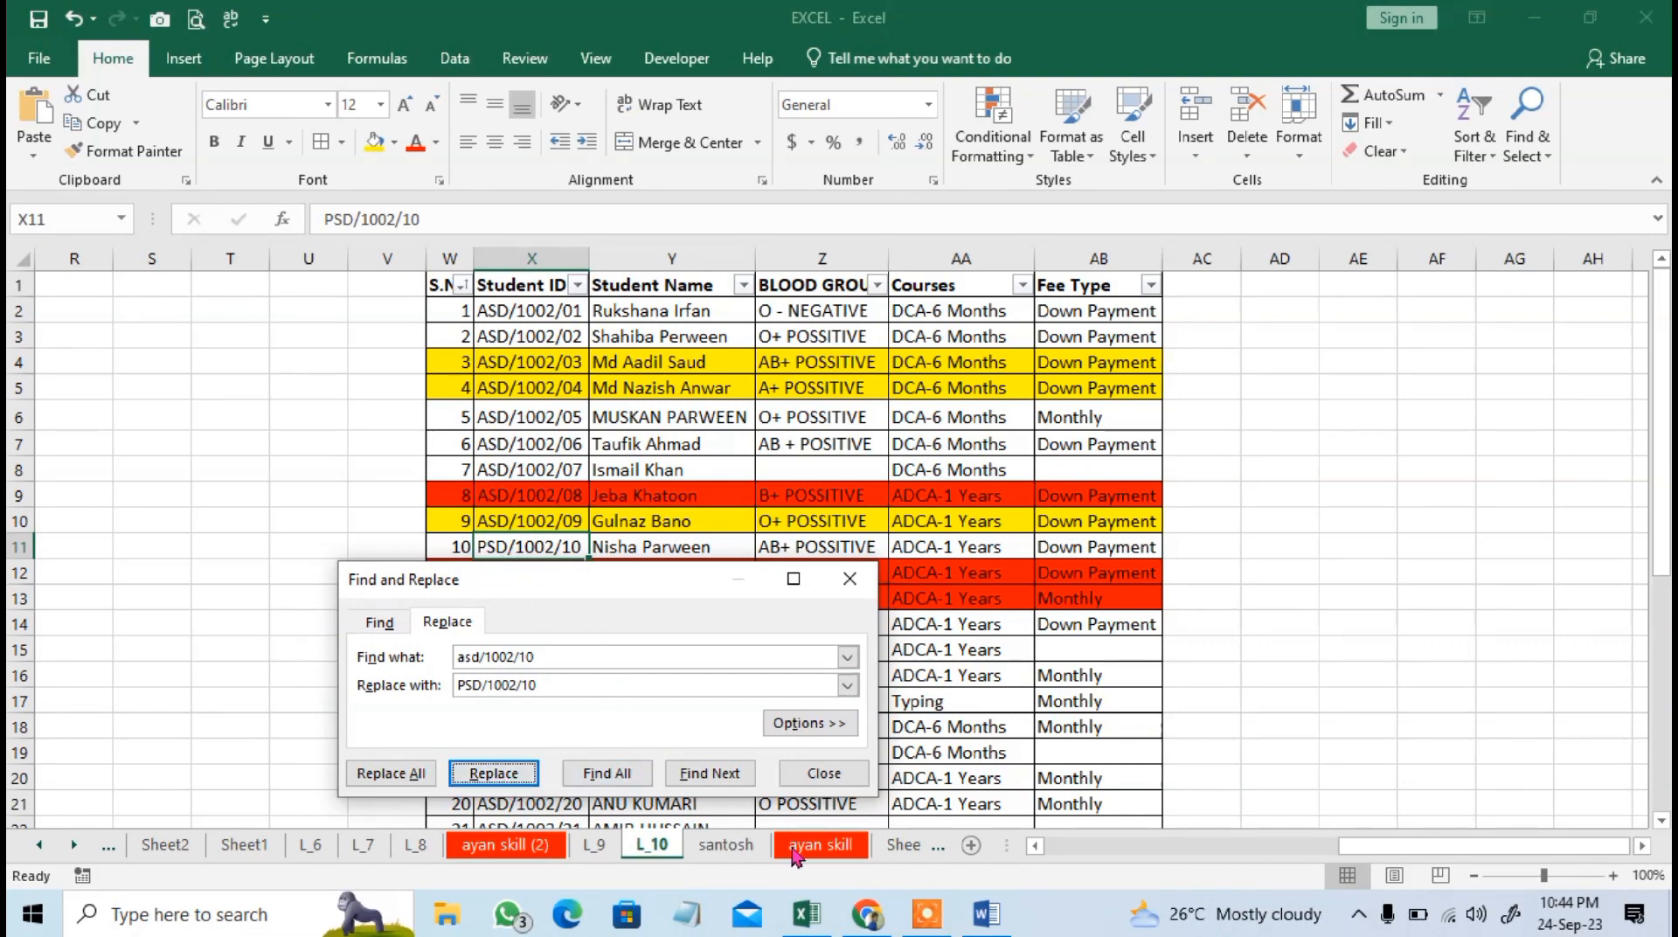
pyautogui.click(830, 773)
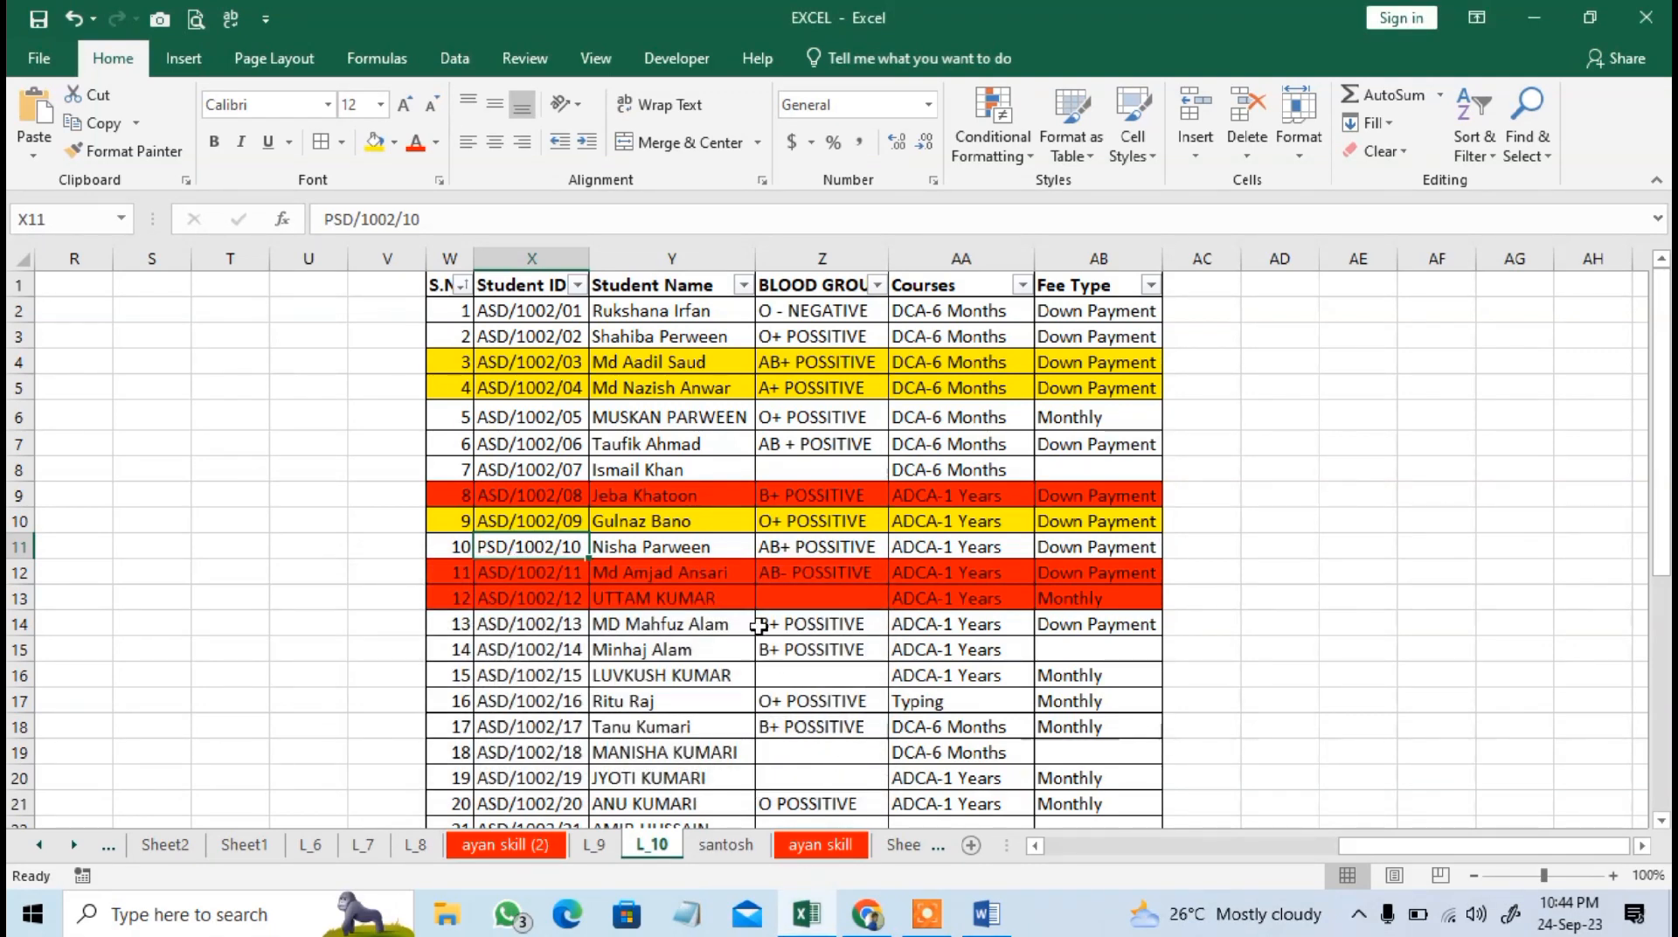
pyautogui.click(697, 685)
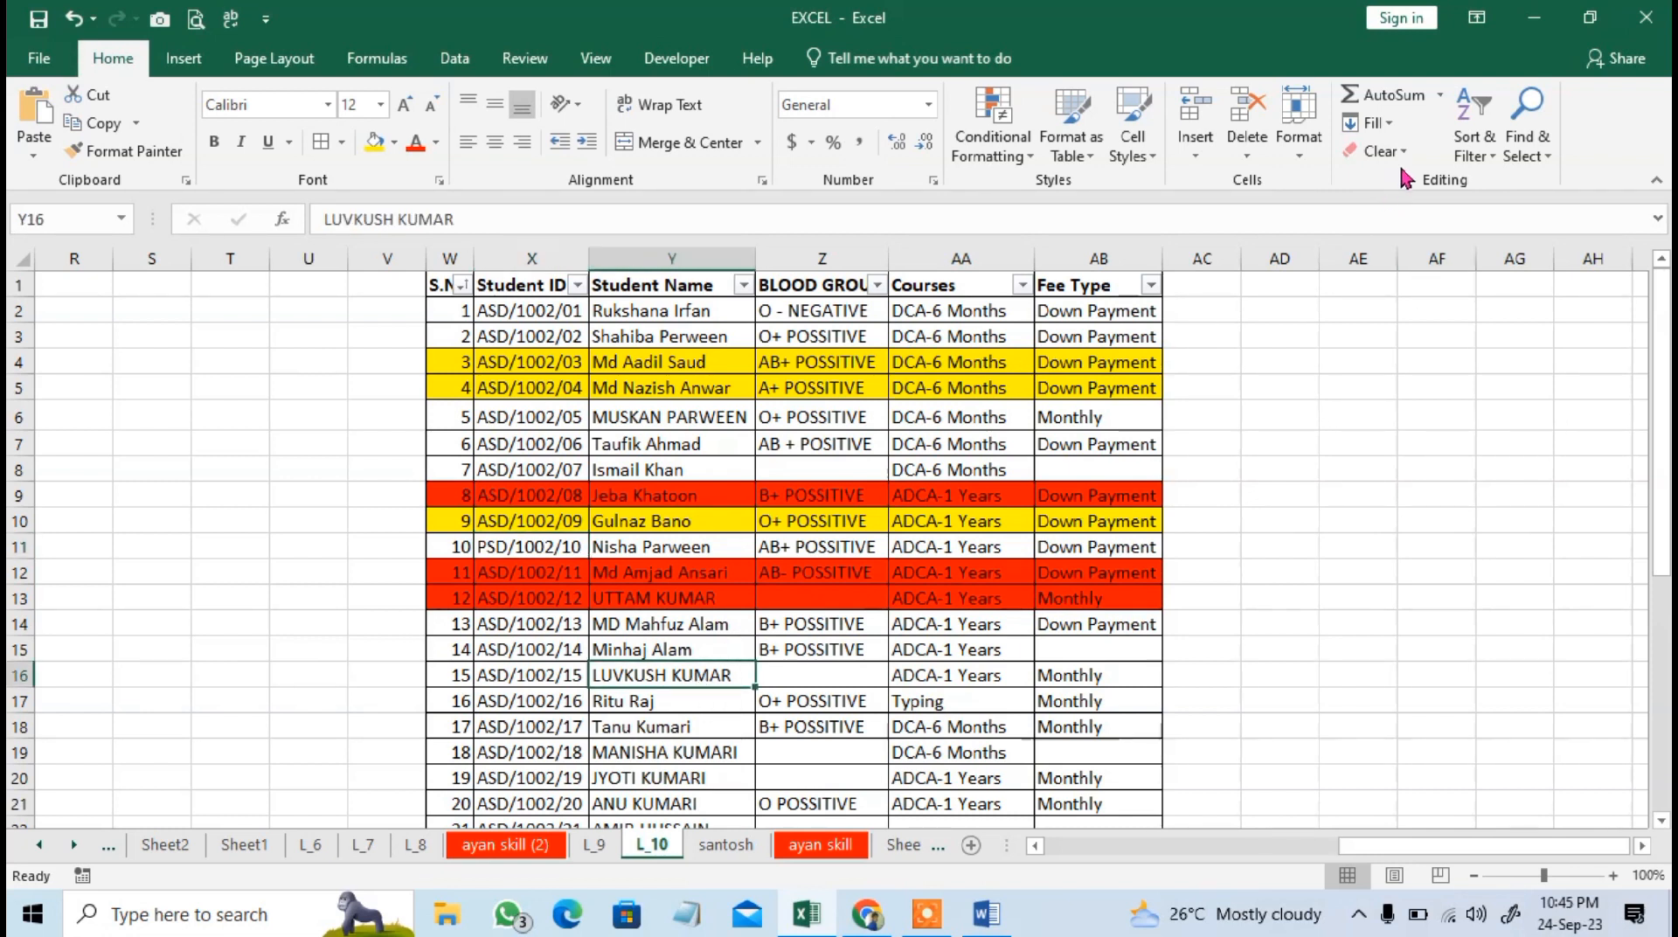
pyautogui.click(723, 451)
pyautogui.click(1368, 122)
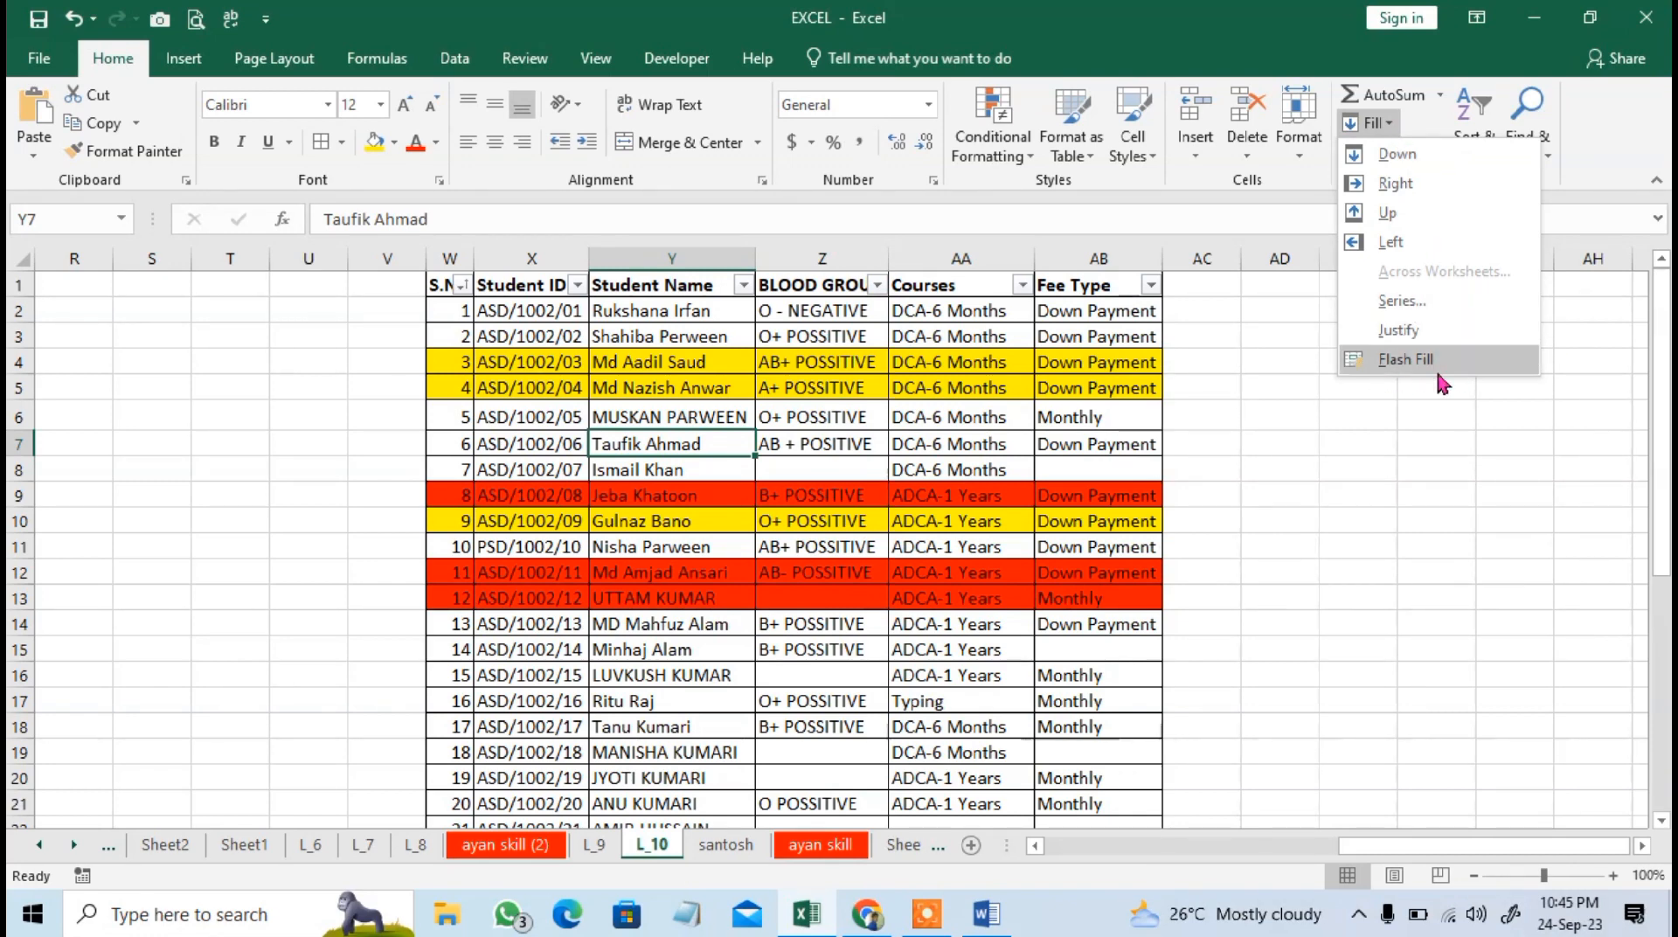
pyautogui.click(550, 464)
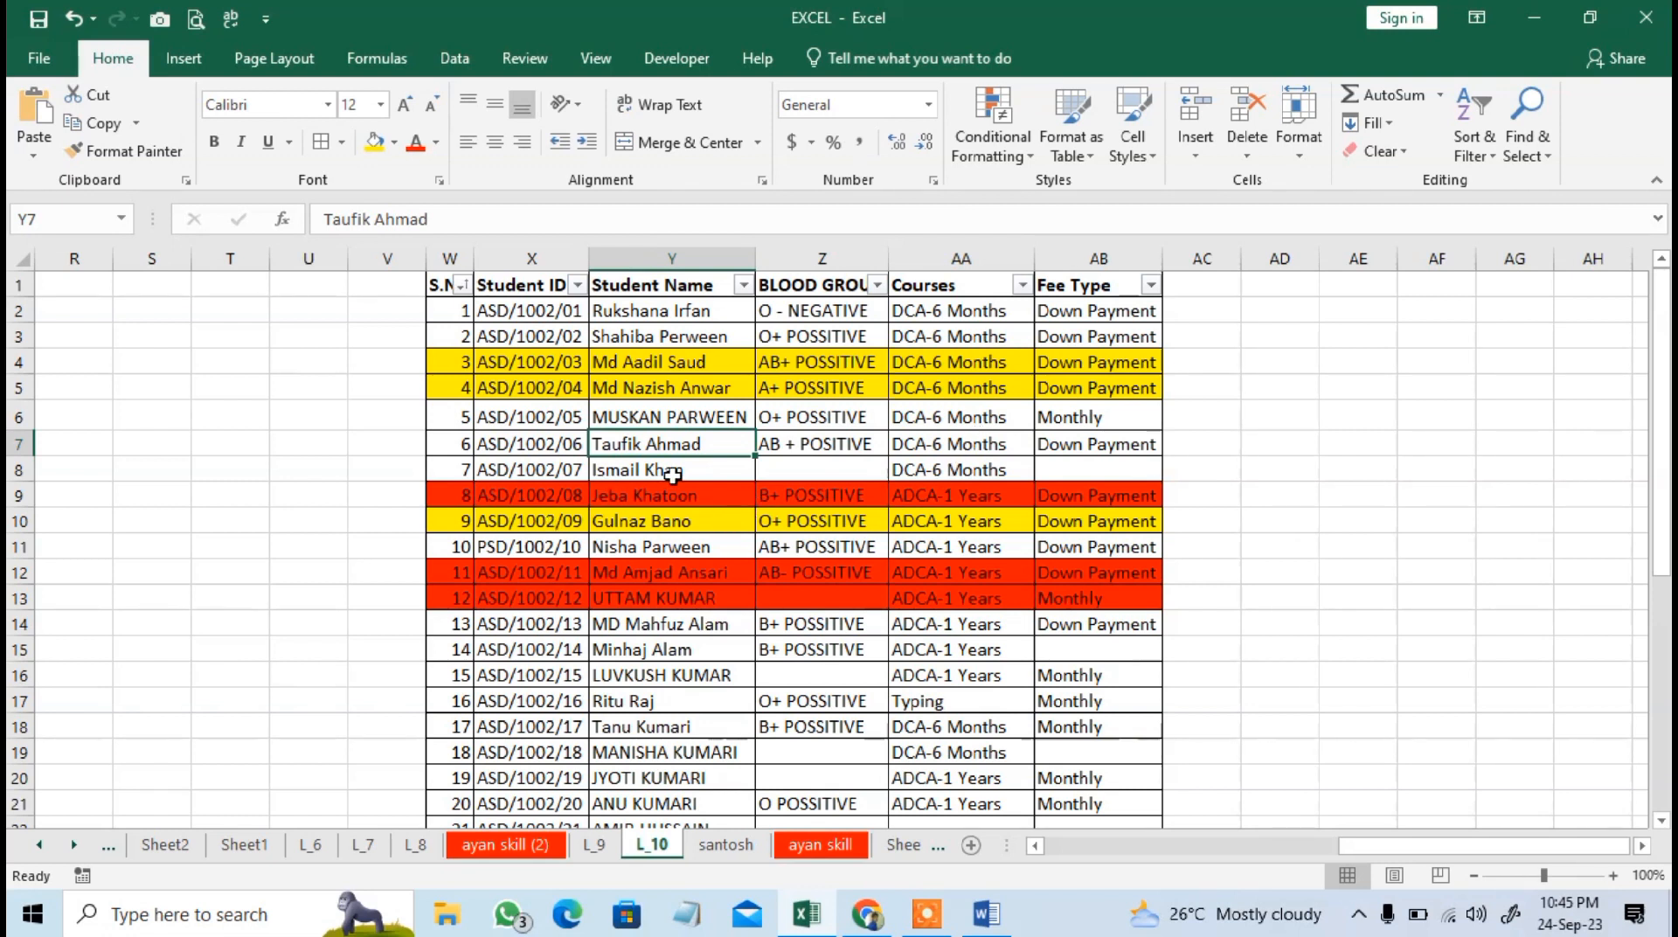
pyautogui.click(482, 306)
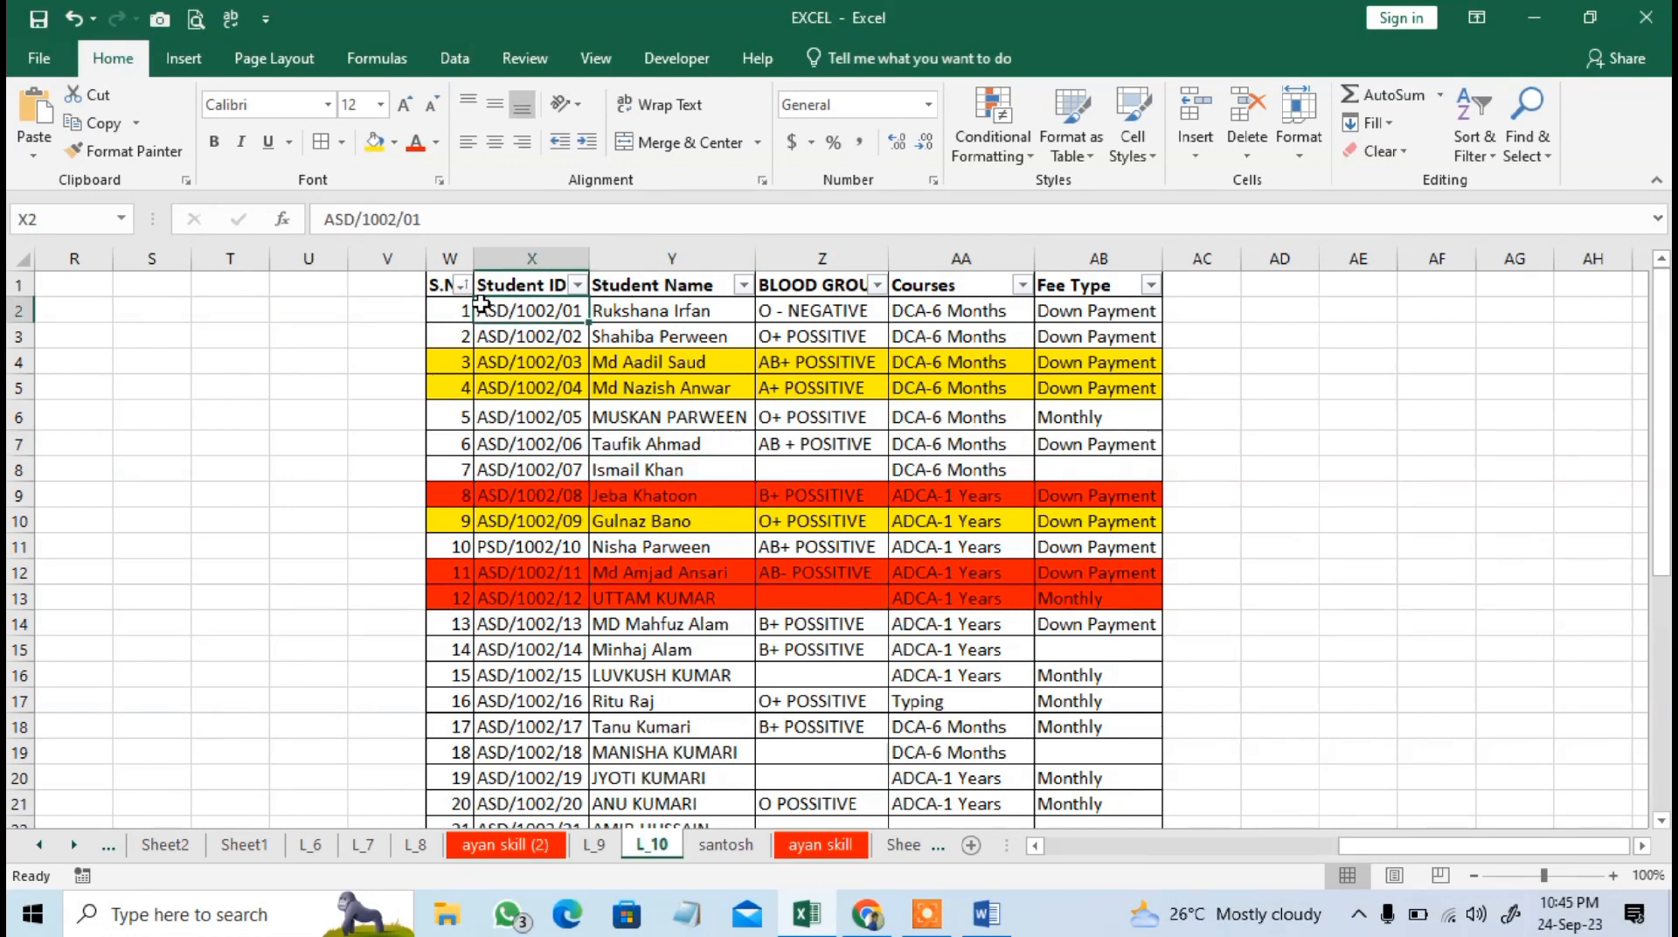
pyautogui.click(1185, 313)
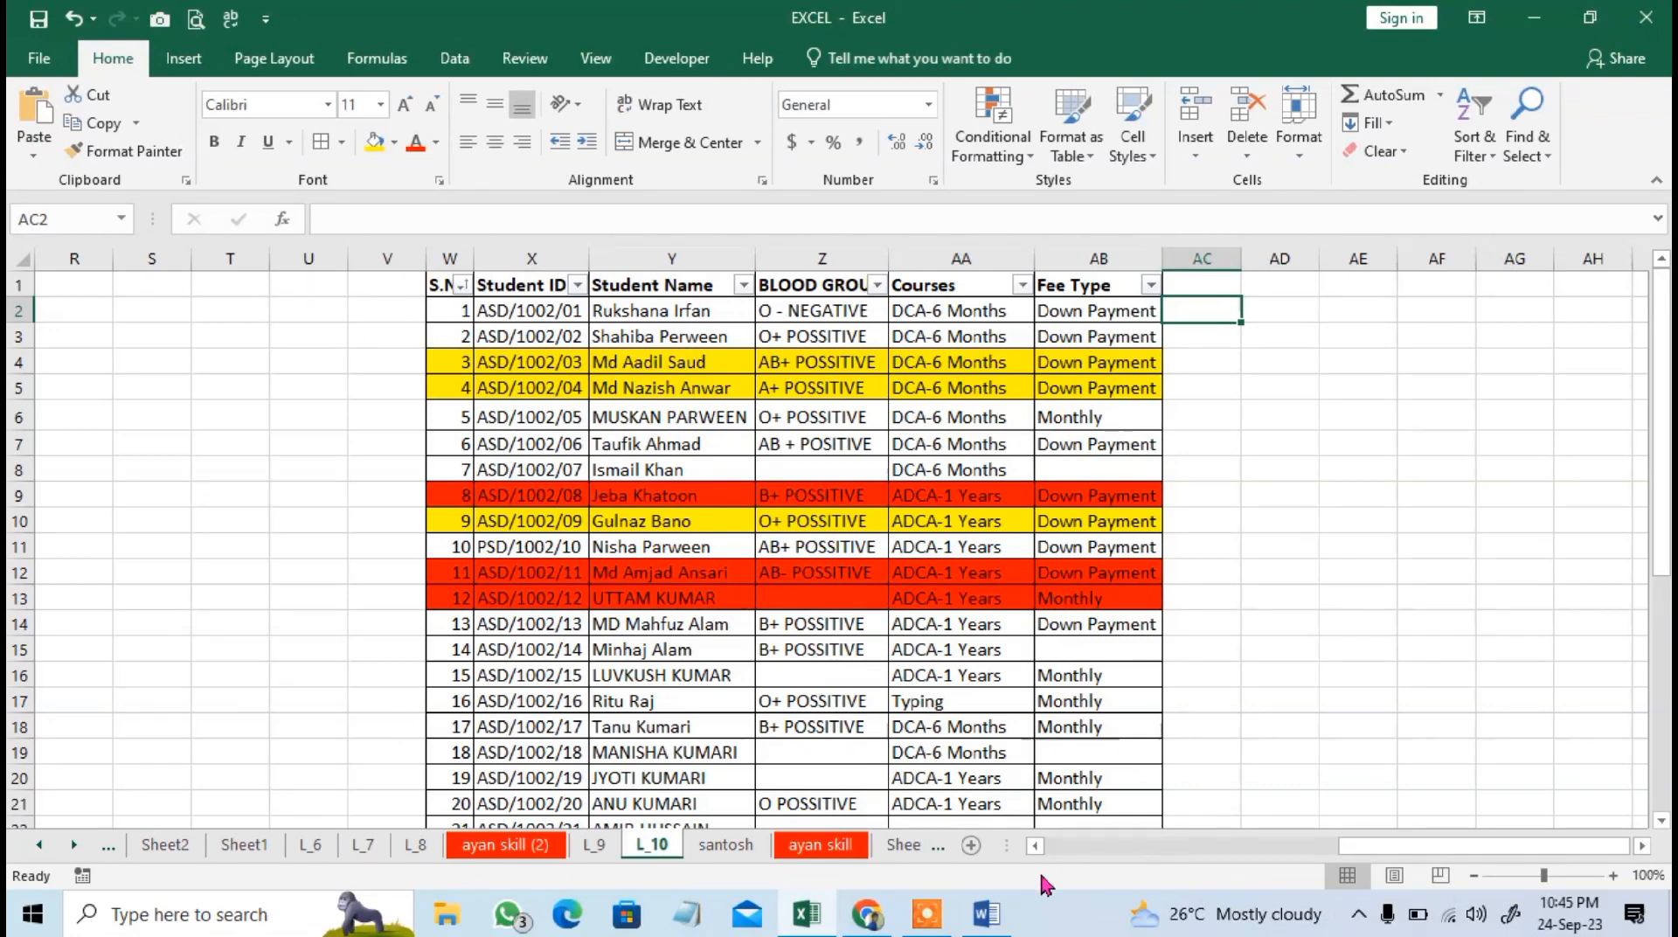
# Enter the mixed letter-and-number text RAH526UL in cell F7 of the sr no table.
pyautogui.moveTo(1380, 845); pyautogui.dragTo(1067, 841)
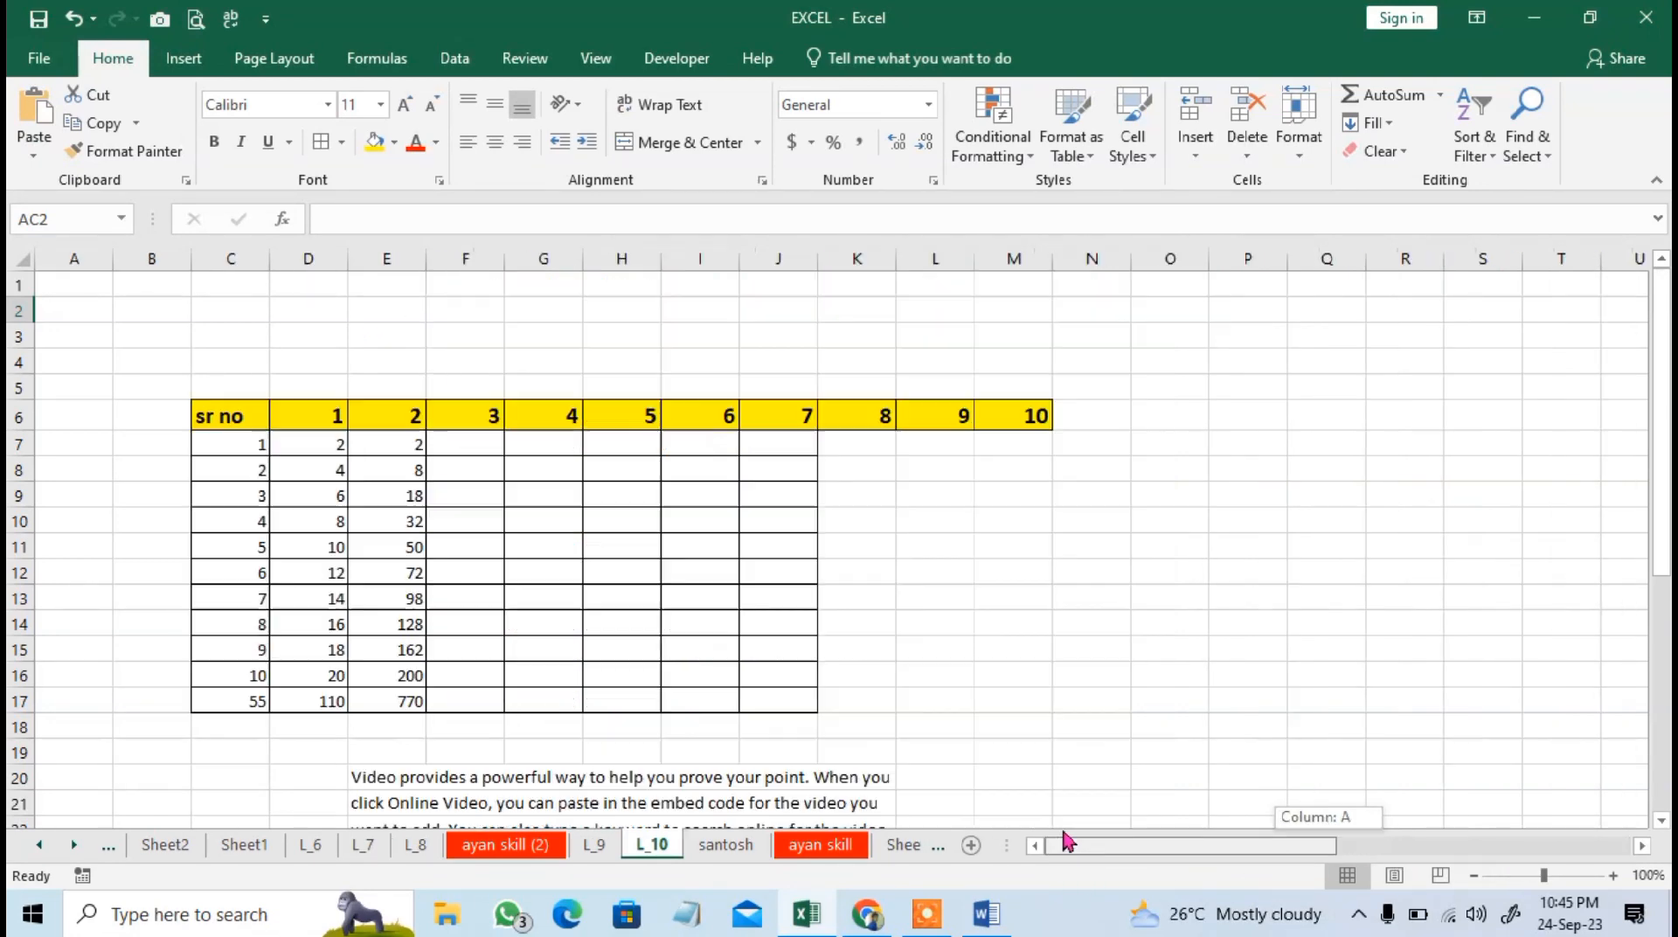
pyautogui.click(463, 446)
pyautogui.write('RAHUL')
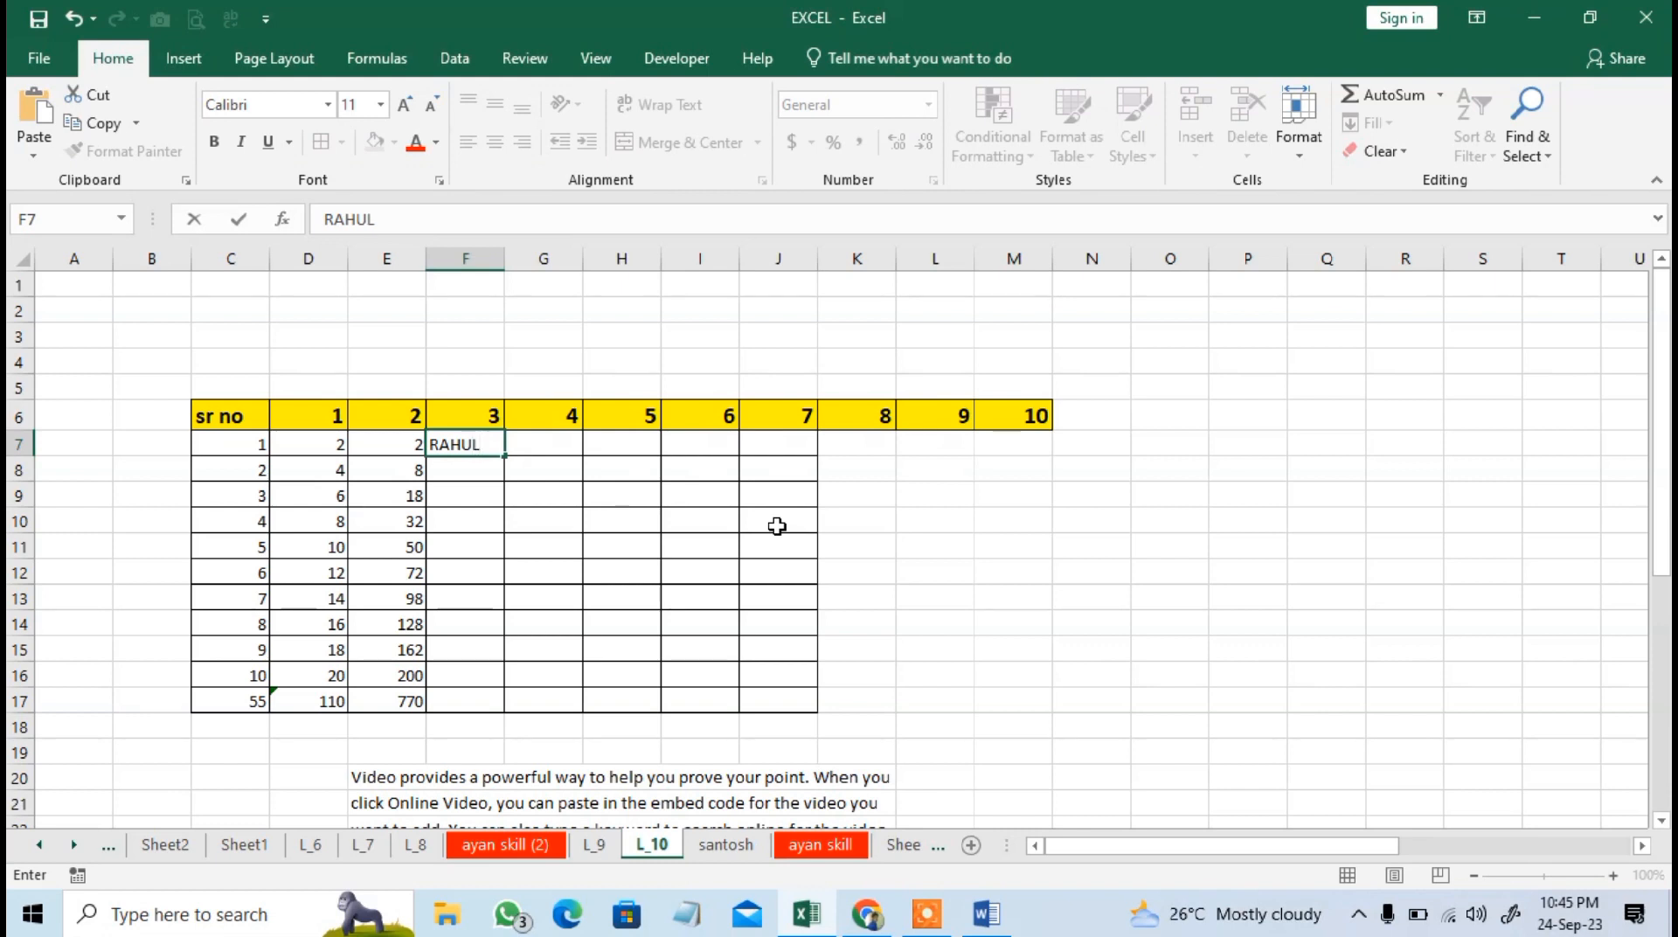
pyautogui.press('Tab')
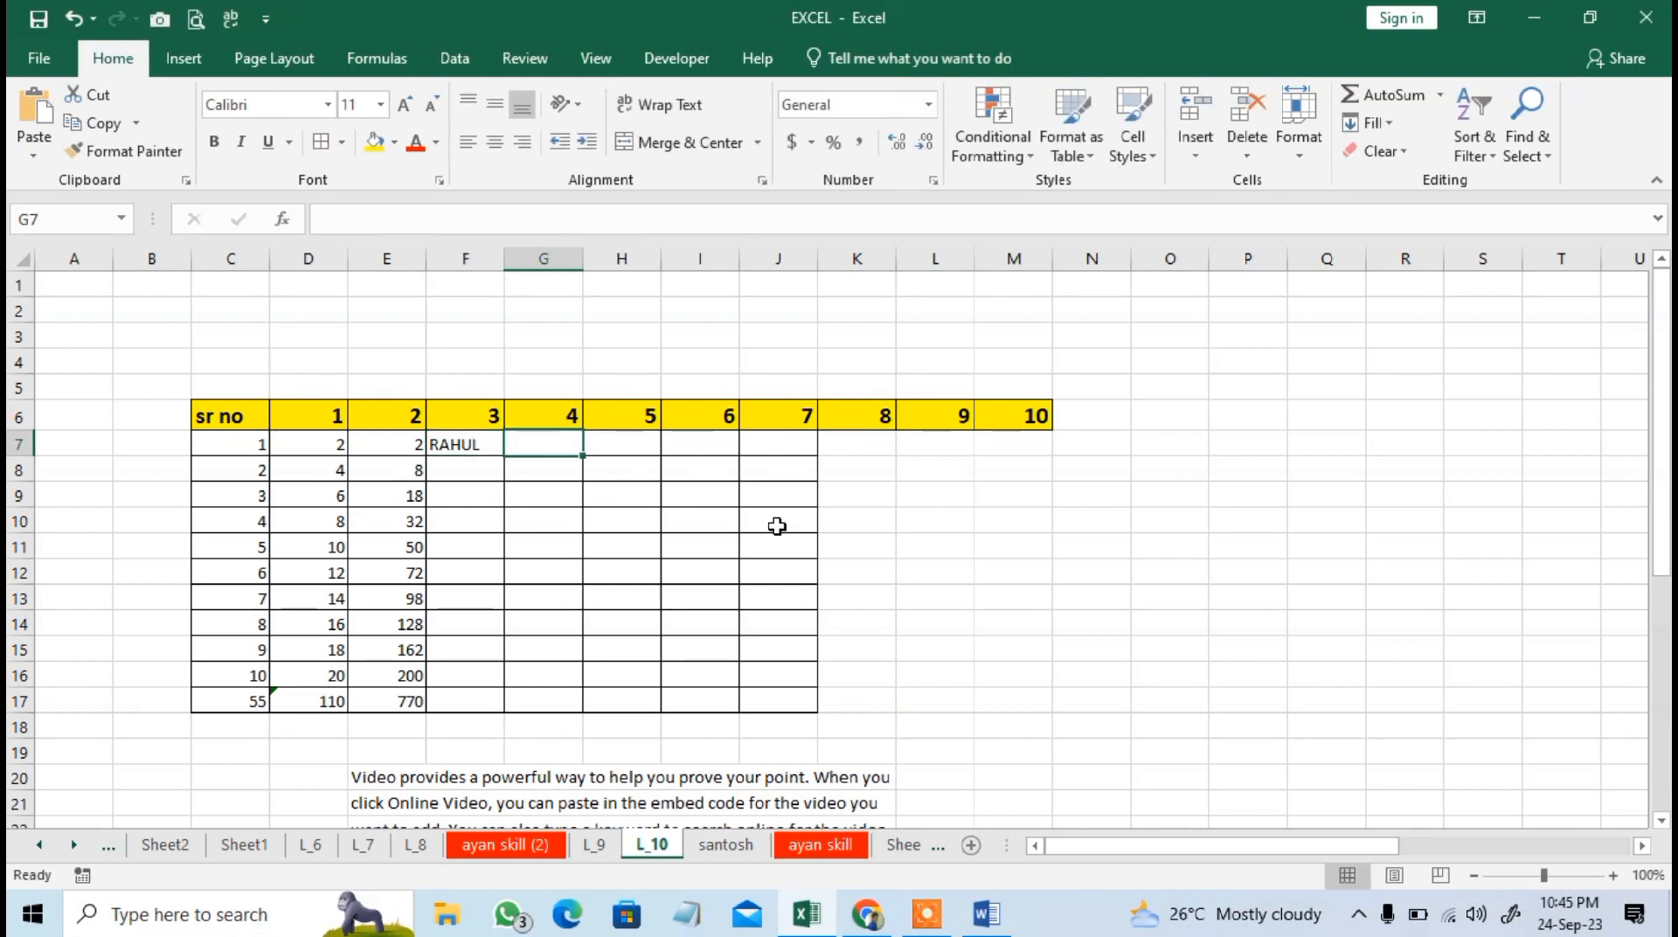
pyautogui.press('Left')
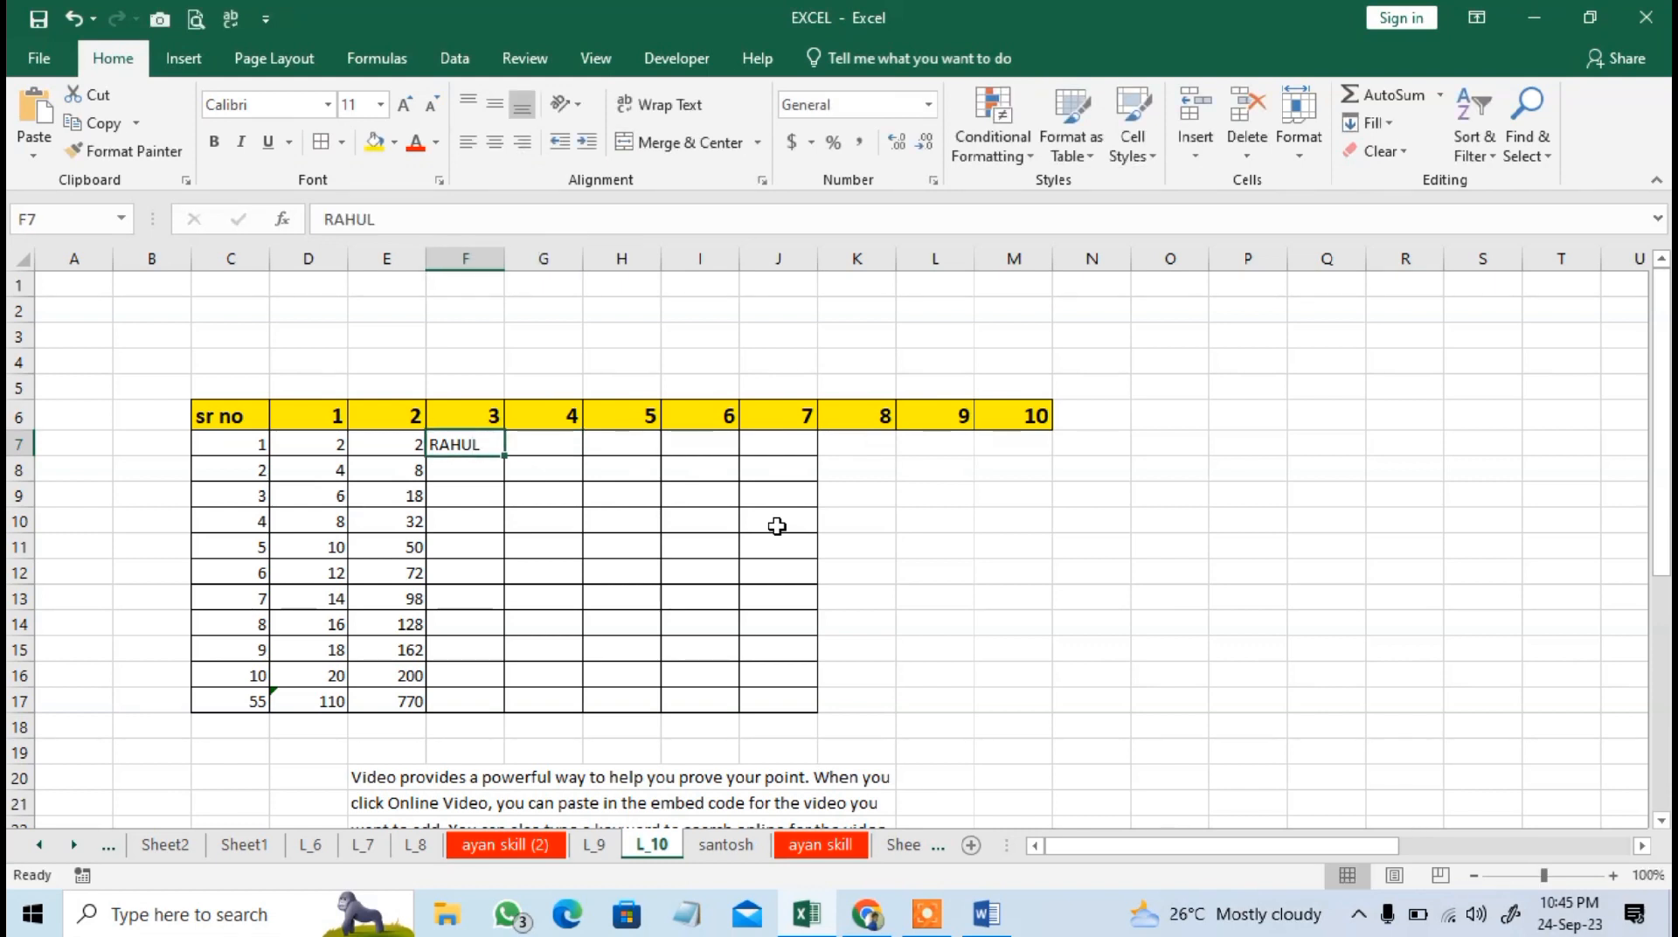
pyautogui.press('F2')
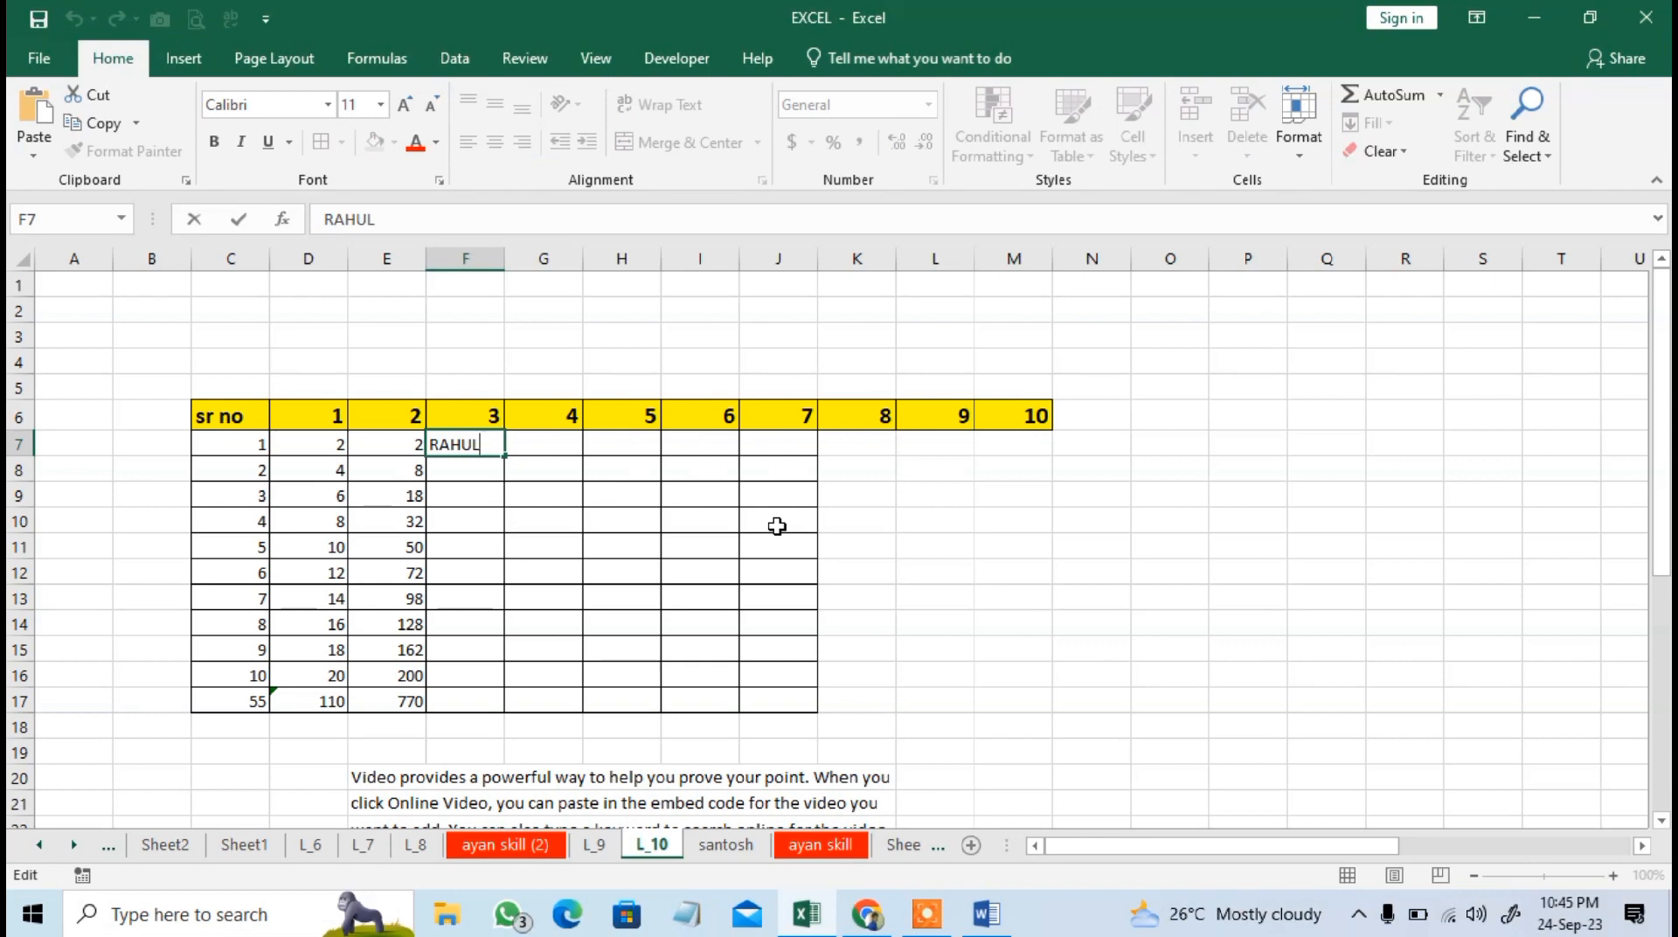
pyautogui.press('BackSpace')
pyautogui.press('BackSpace')
pyautogui.write('526')
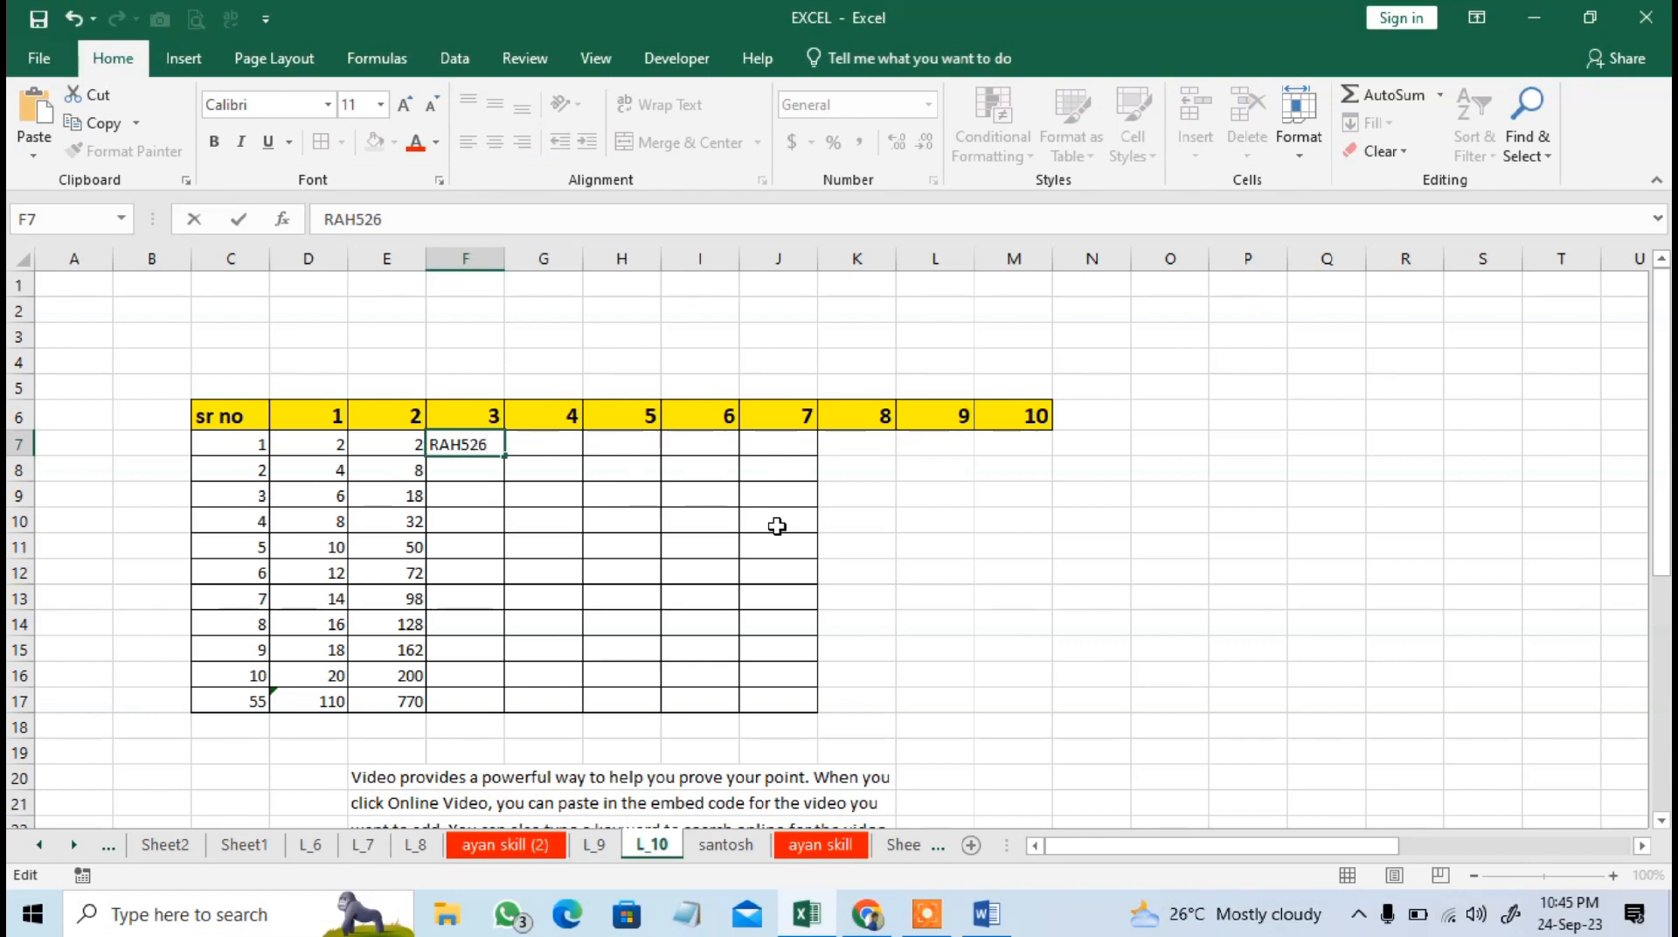
pyautogui.press('Return')
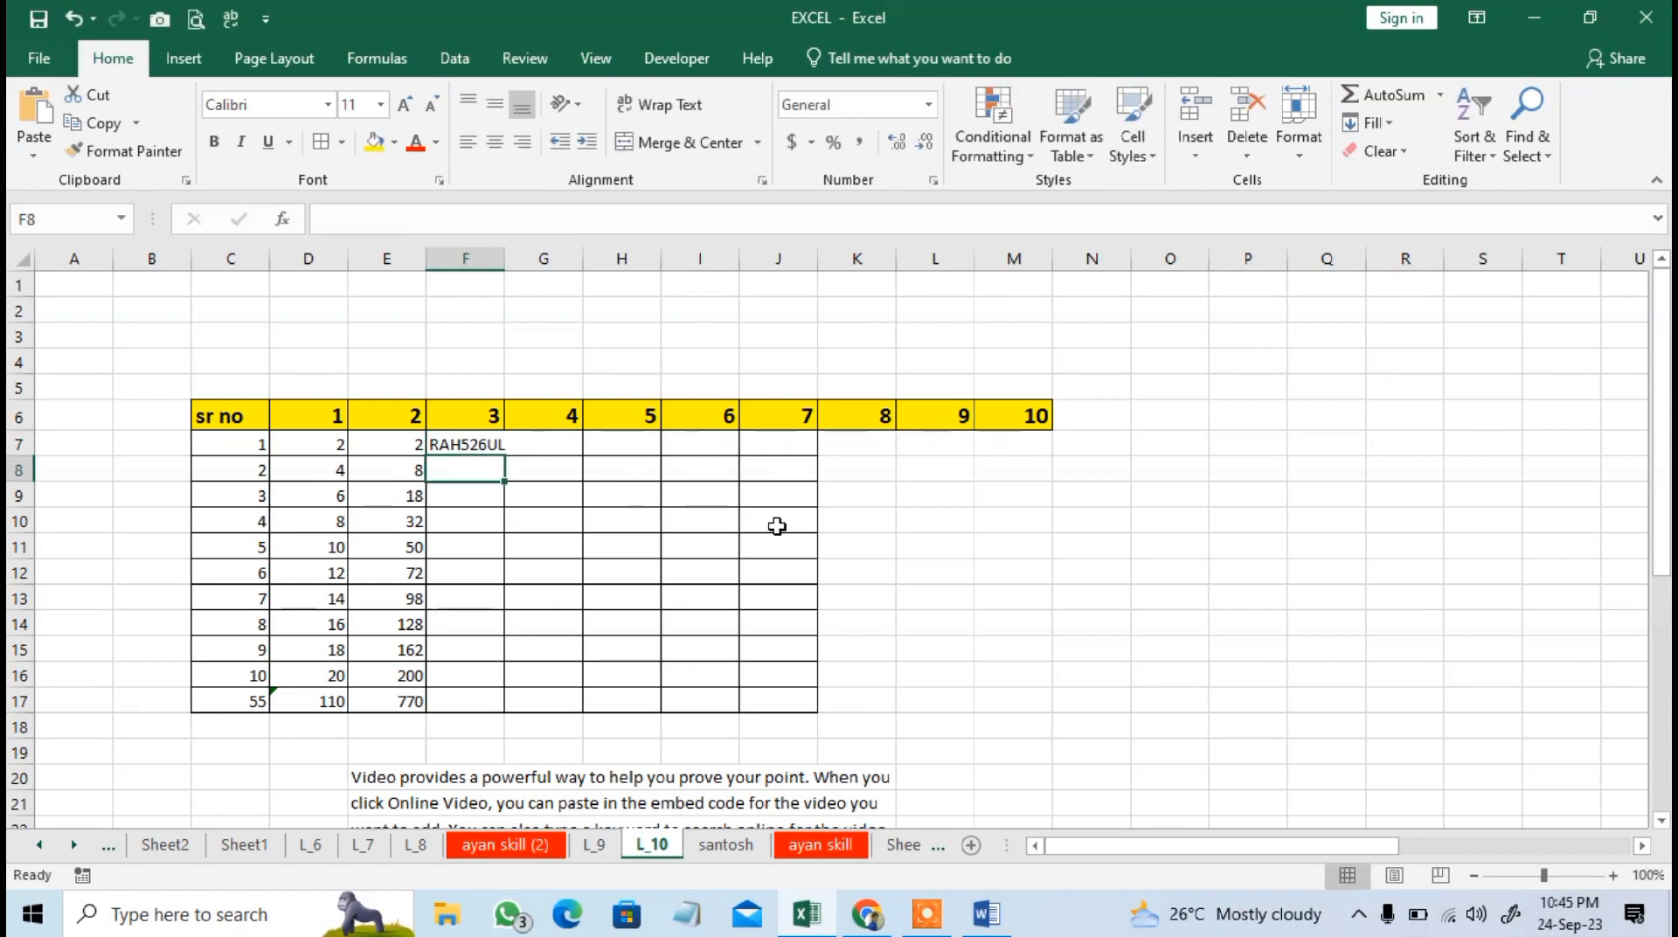
# Enter MAN265TU, SI426D and DHI25RAJ in cells F8 to F10 and widen column F slightly to fit the entries.
pyautogui.write('MAN')
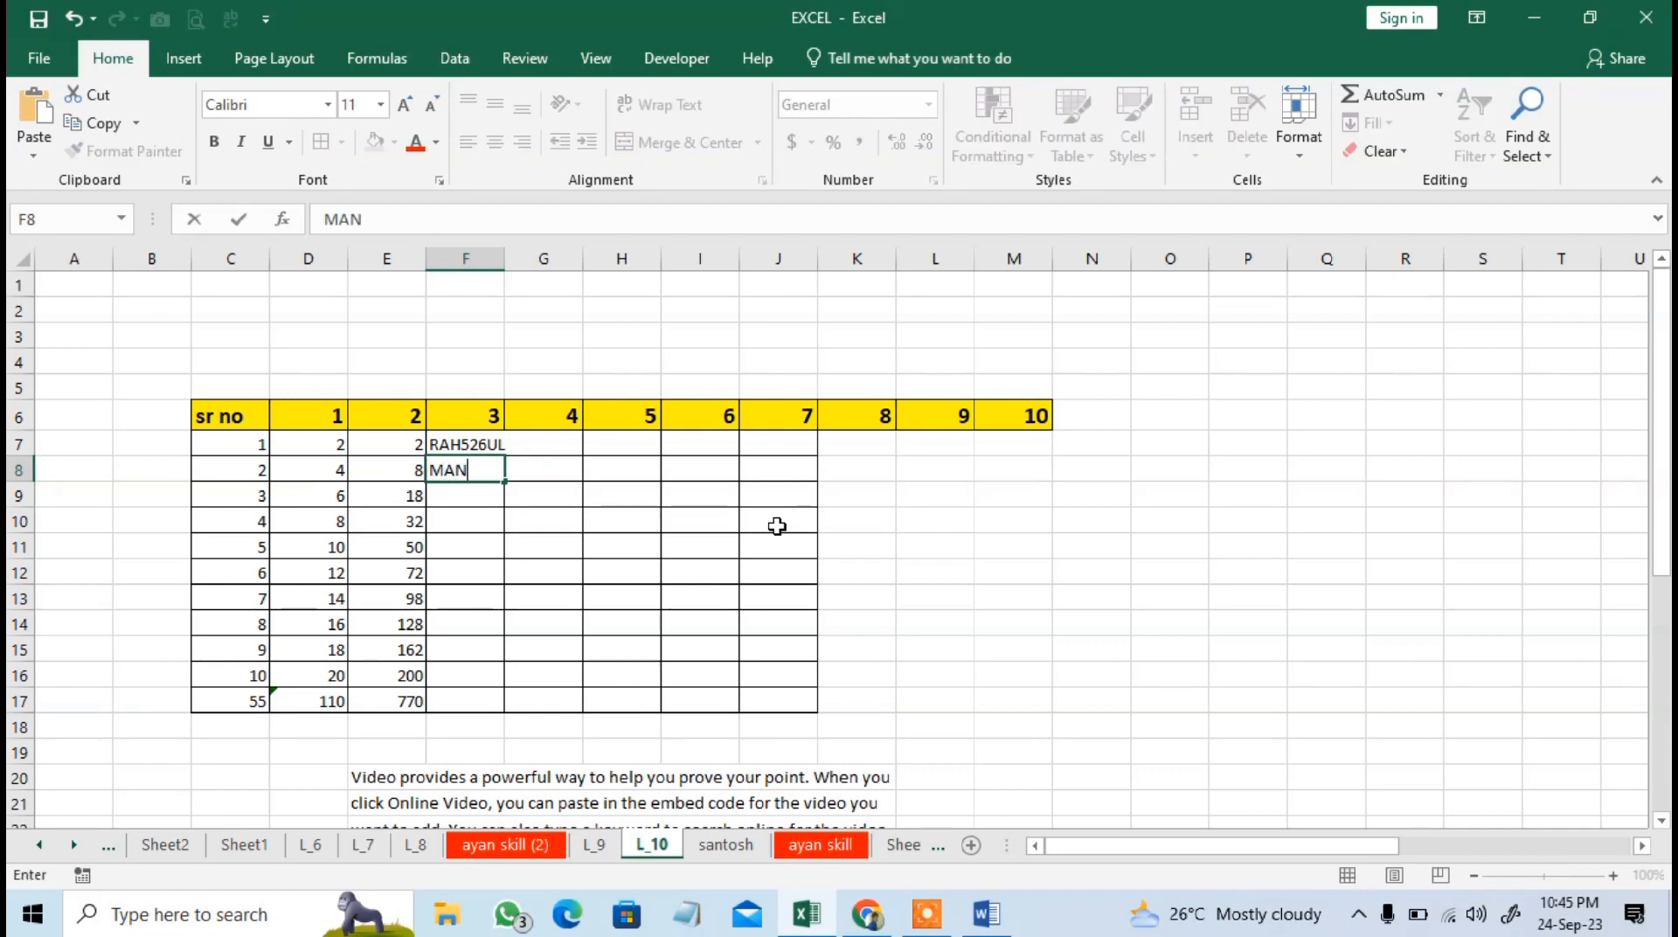
pyautogui.write('265TU')
pyautogui.press('Return')
pyautogui.write('SI')
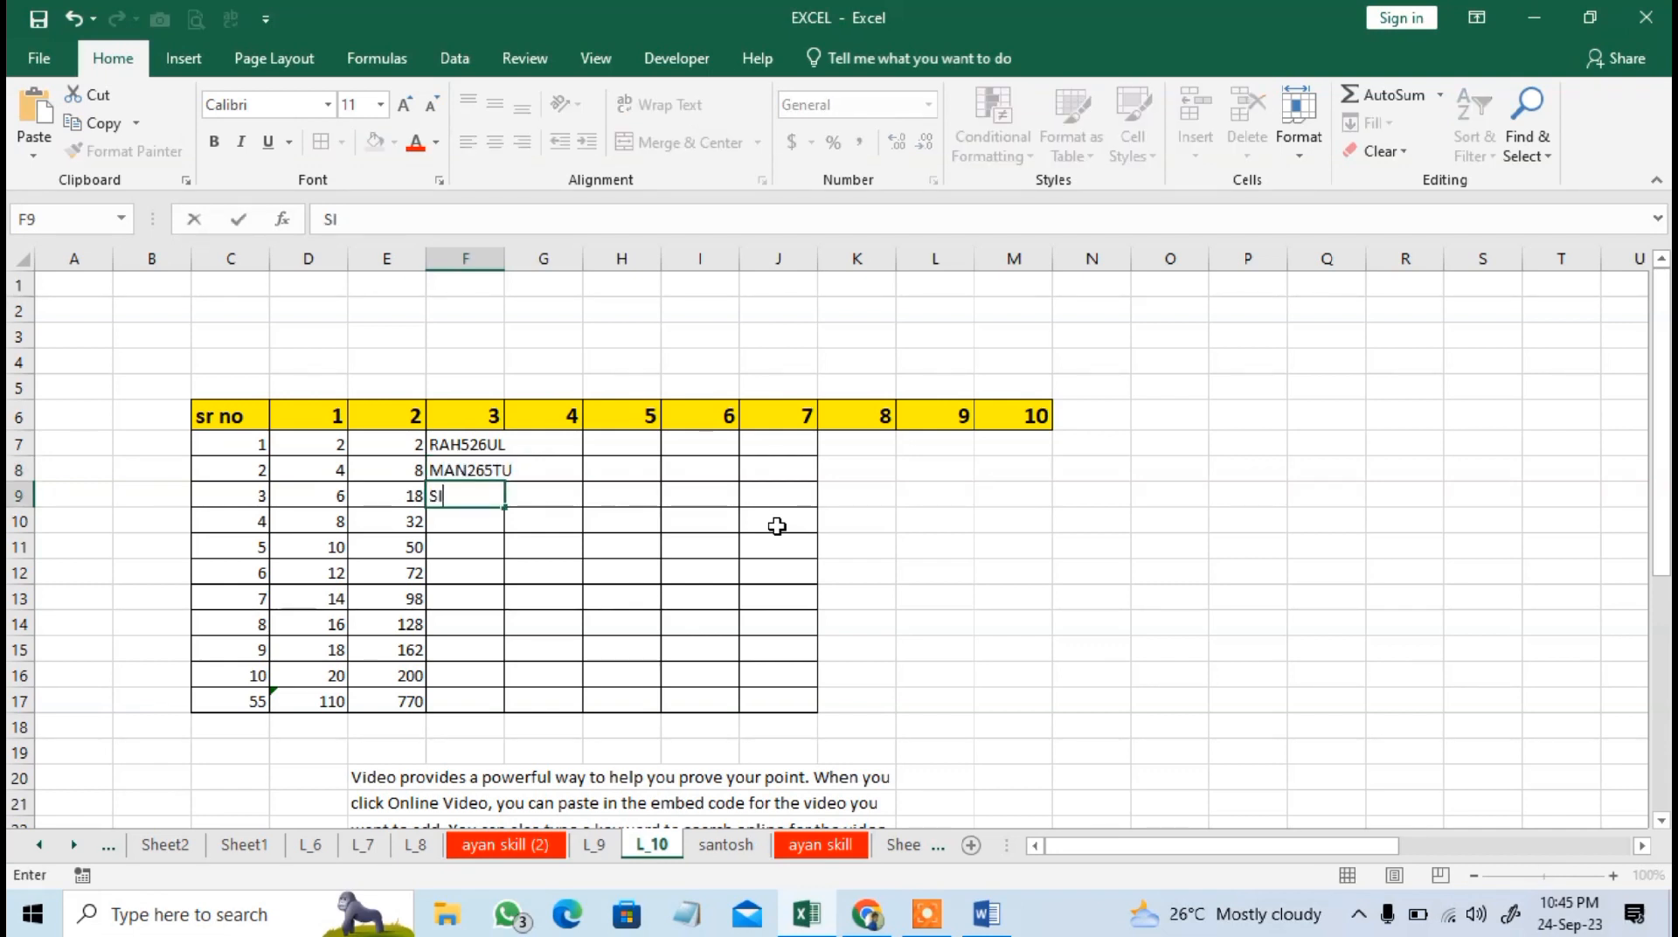
pyautogui.write('426D')
pyautogui.press('Return')
pyautogui.write('DH')
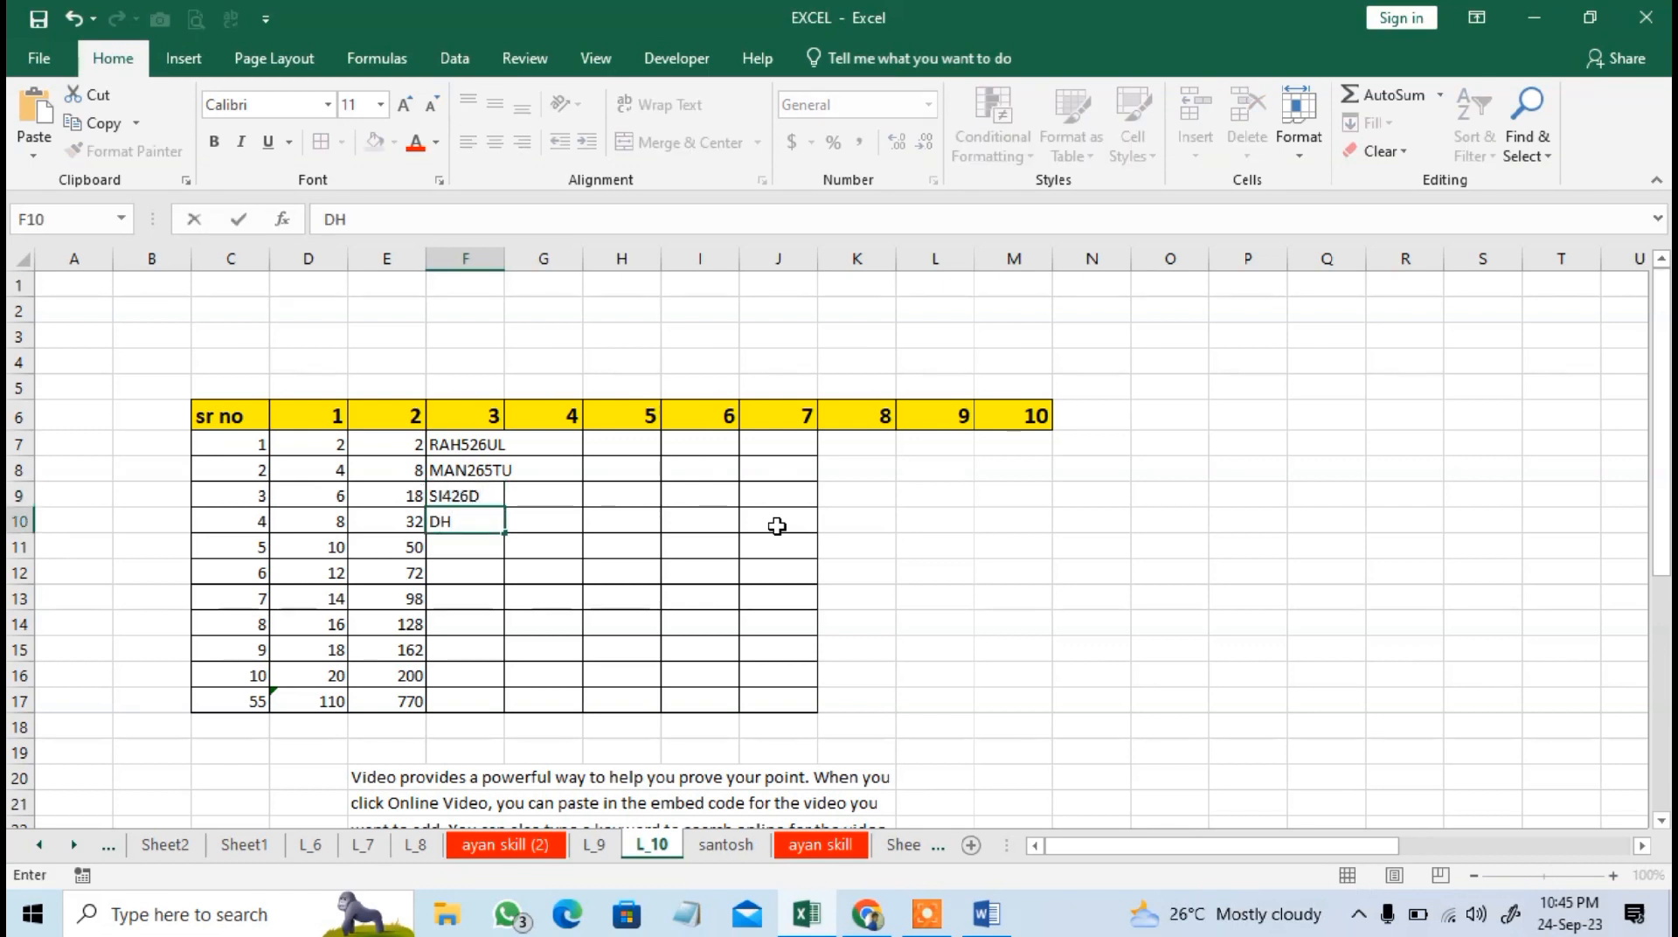
pyautogui.write('I25RAJ')
pyautogui.press('Return')
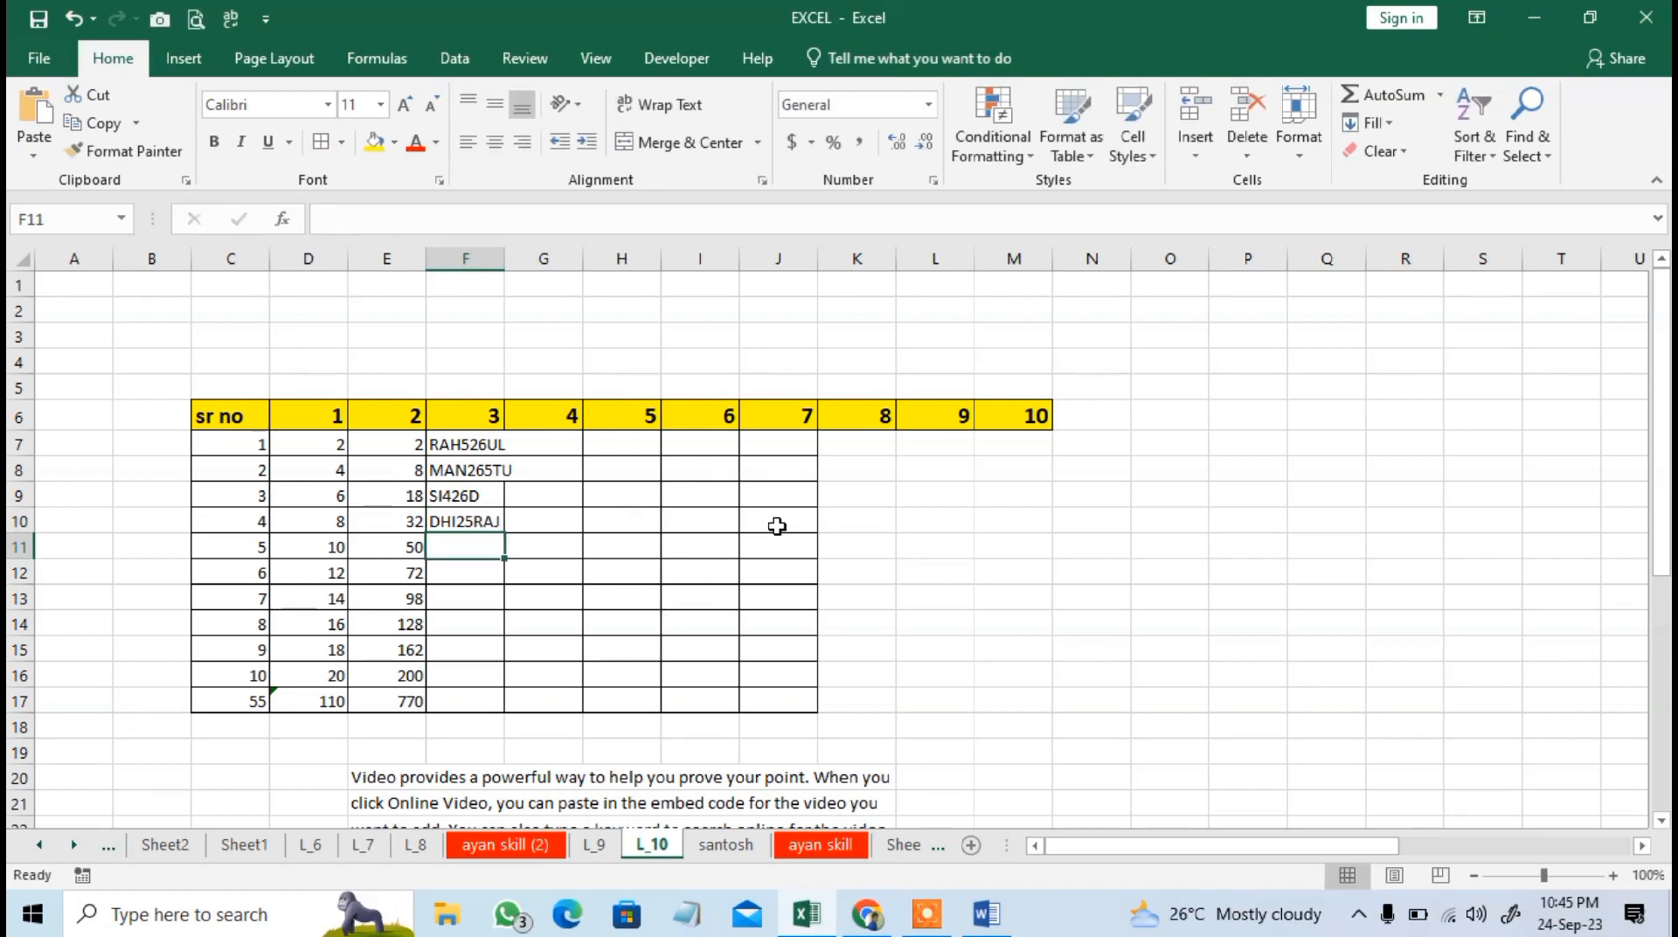
pyautogui.moveTo(507, 259); pyautogui.dragTo(518, 259)
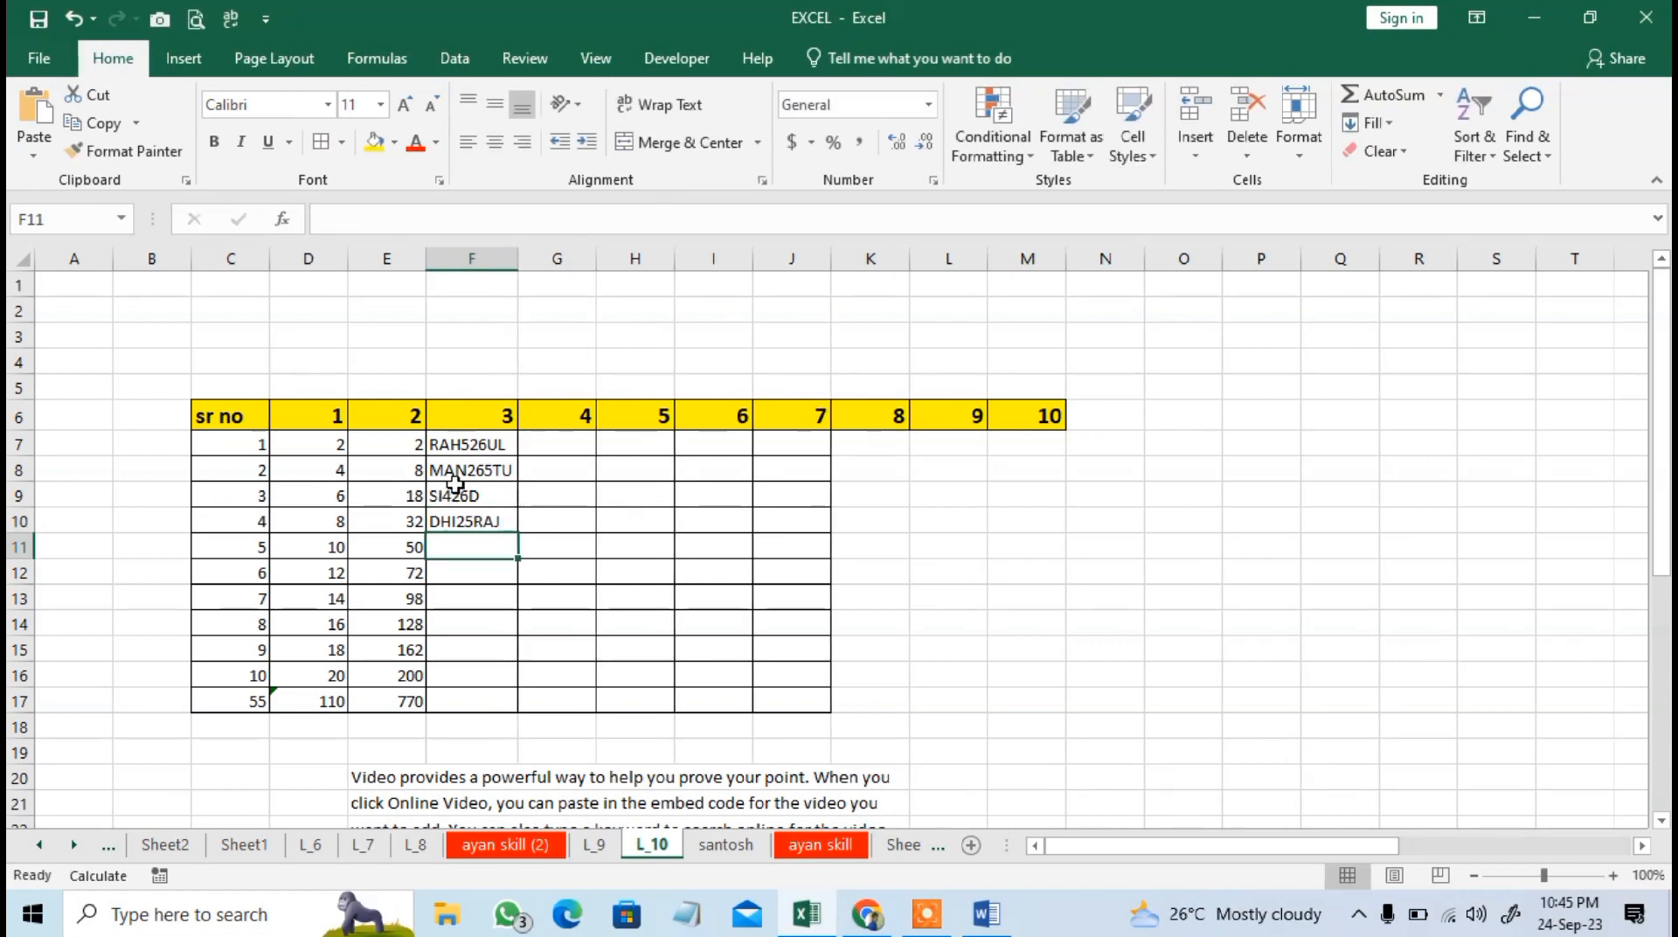
# Replace the table headers in F6, G6 and H6 with NAME, NAME and NO.
pyautogui.click(484, 444)
pyautogui.click(553, 423)
pyautogui.press('Left')
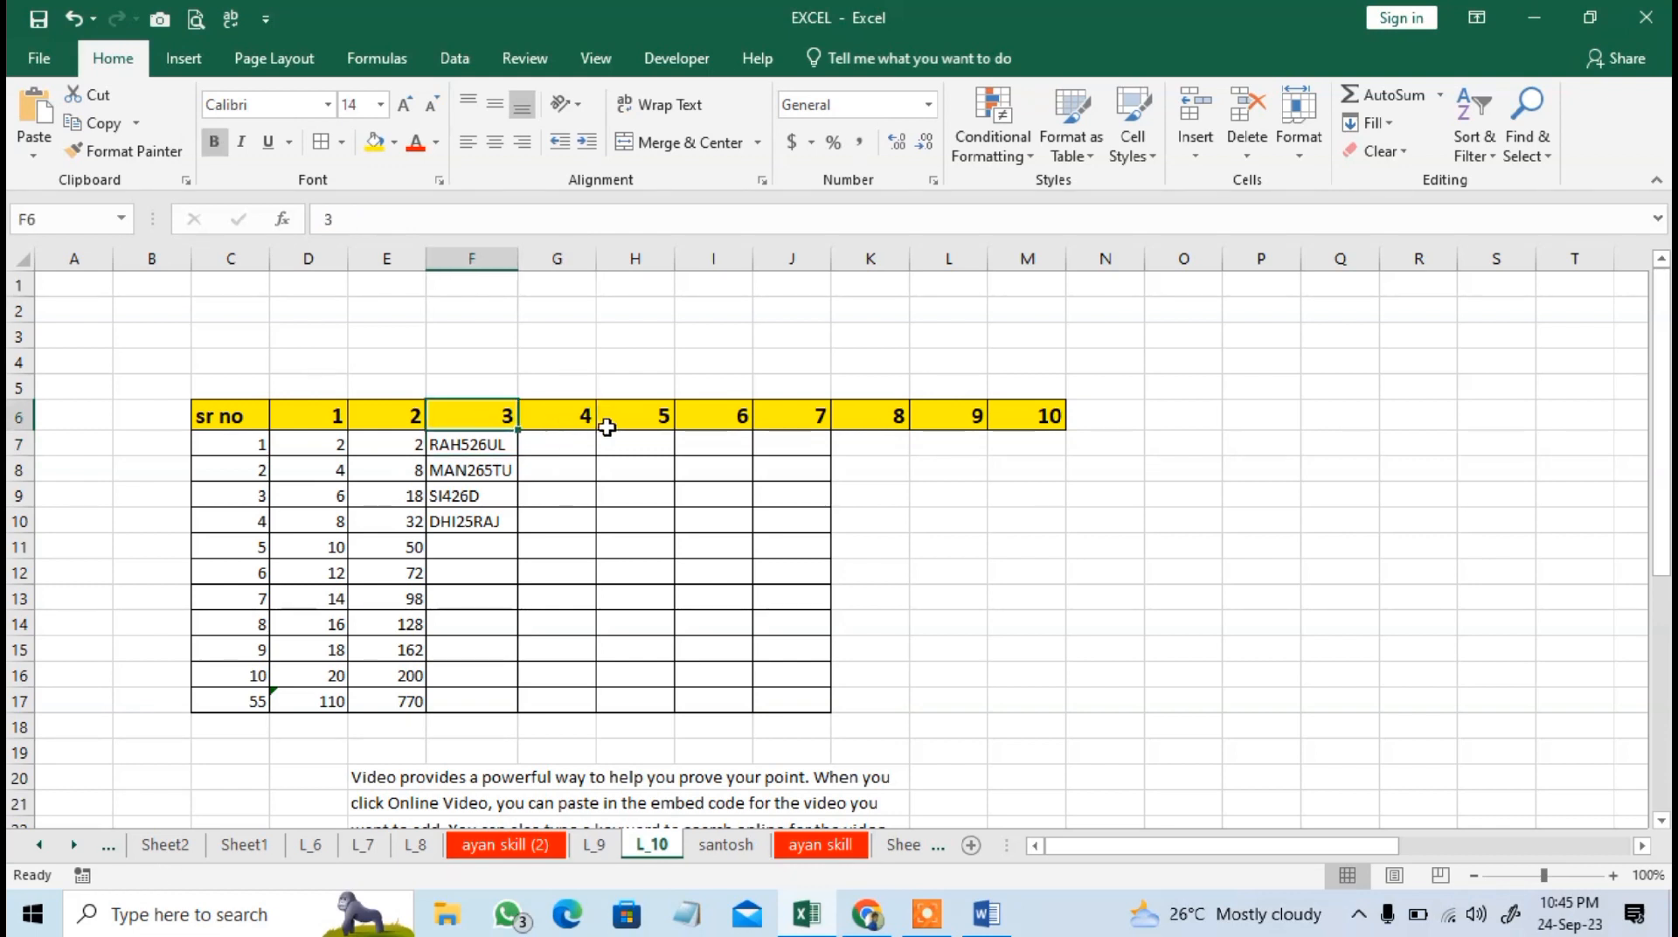
pyautogui.press('Delete')
pyautogui.write('NAME')
pyautogui.press('Right')
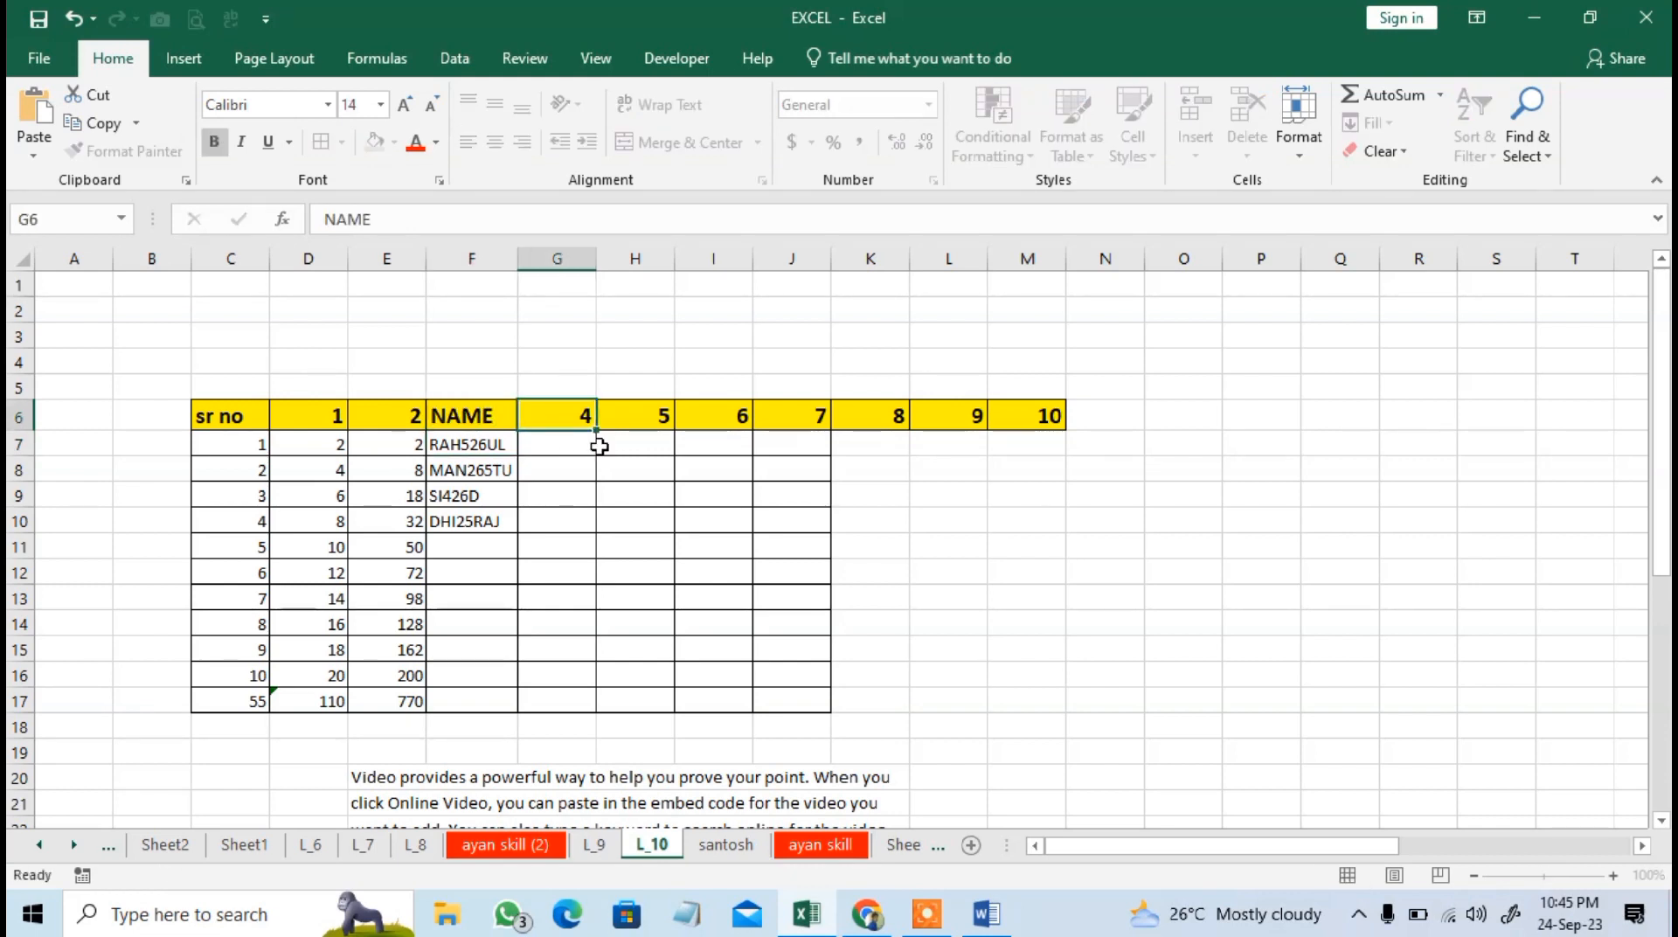
pyautogui.write('NAME')
pyautogui.press('Right')
pyautogui.write('M')
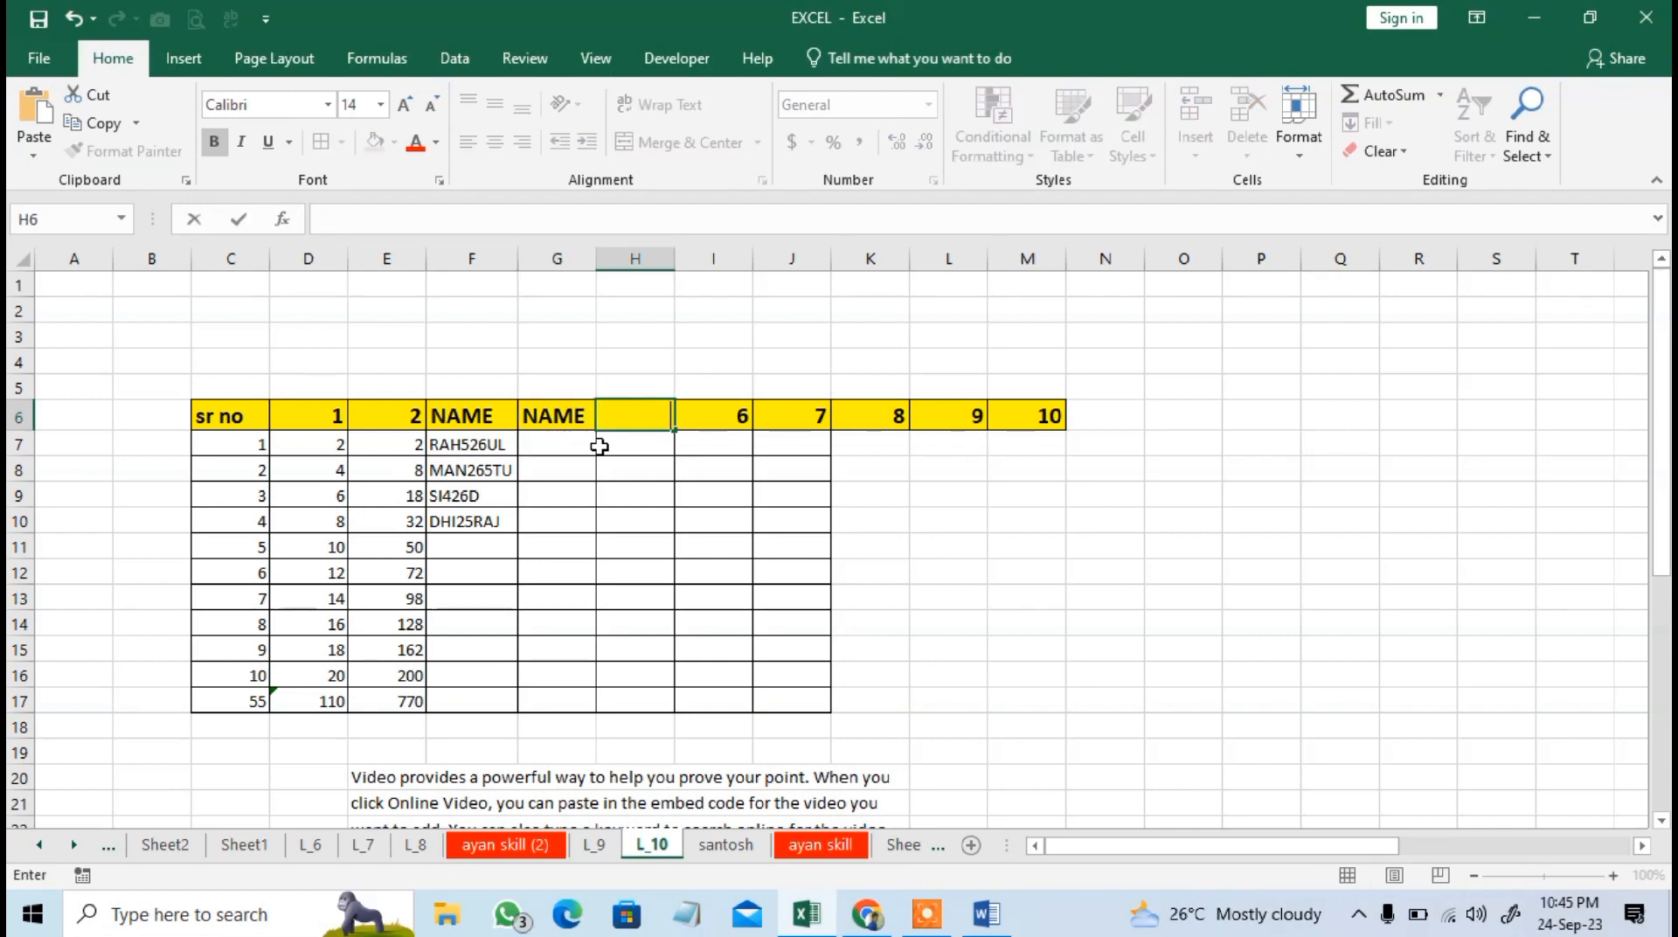
pyautogui.write('NO')
# Enter only the letters of the F7 text as a name in G7 and its number, 526, in H7.
pyautogui.click(594, 446)
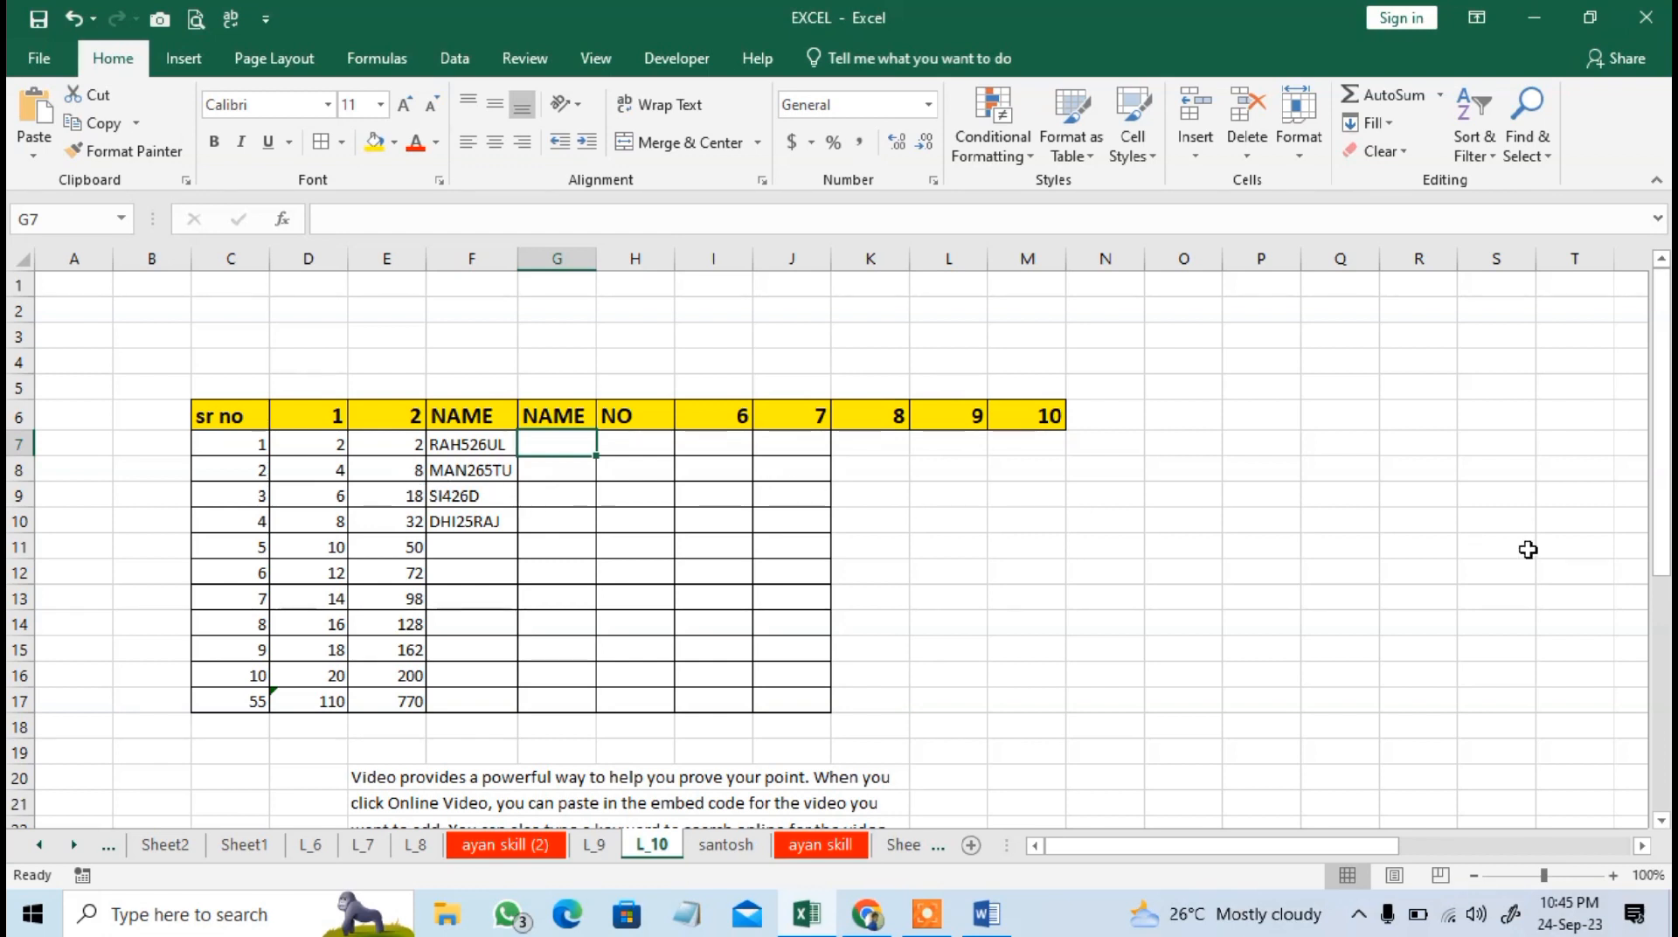
pyautogui.write('RAHUL')
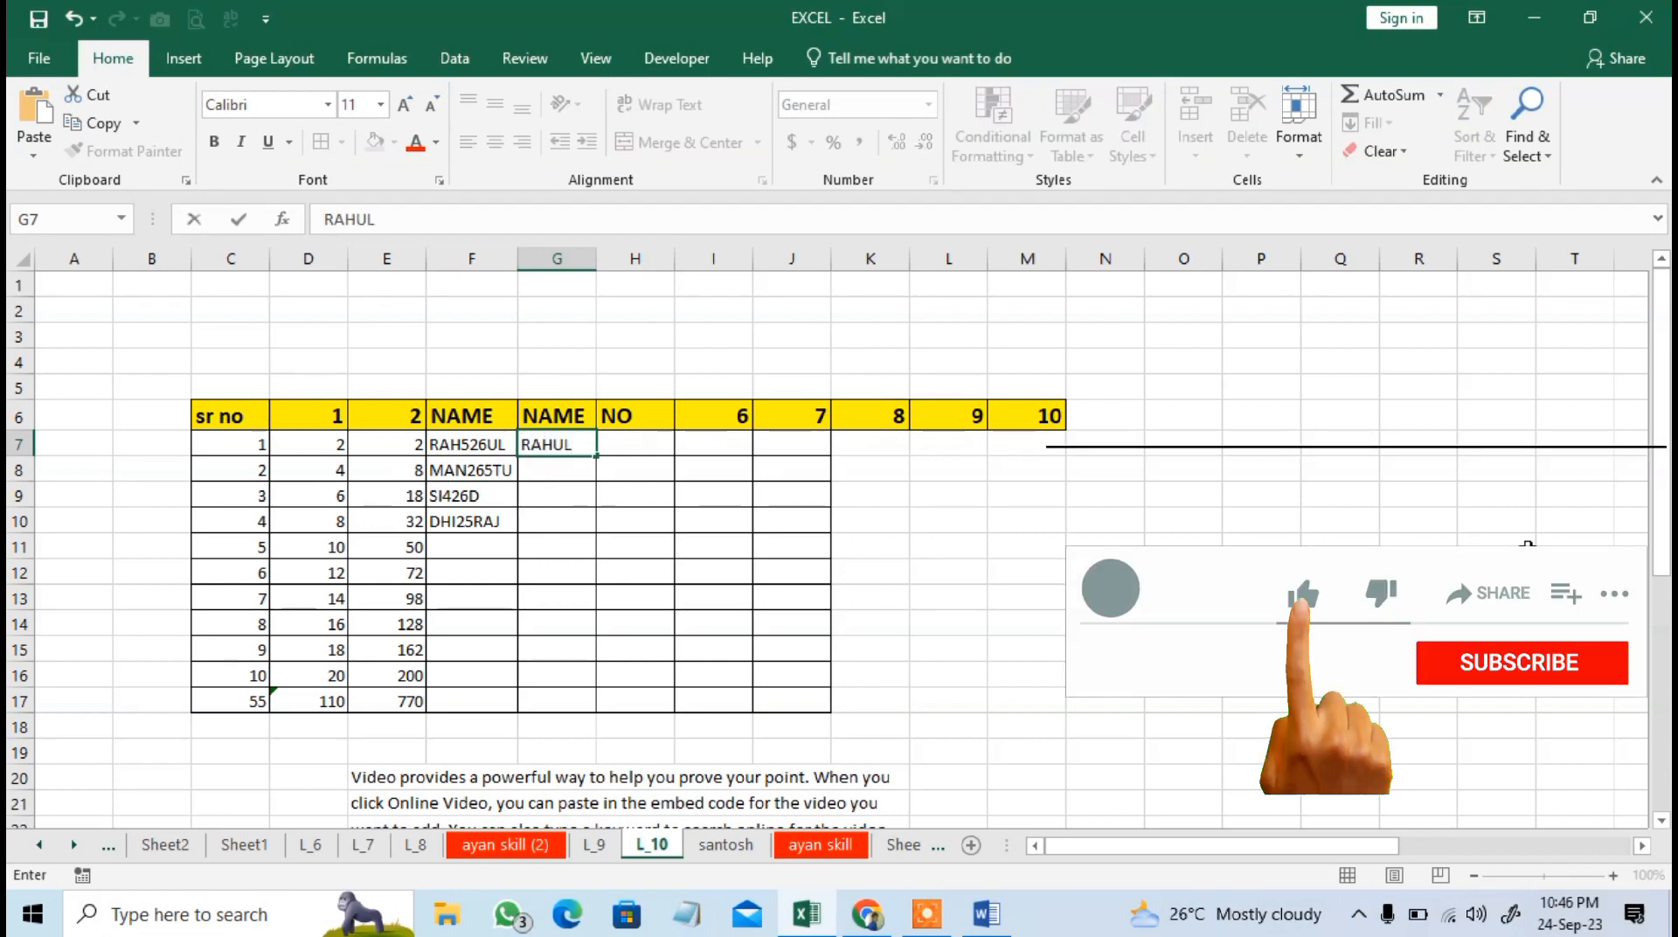
pyautogui.press('Tab')
pyautogui.write('526')
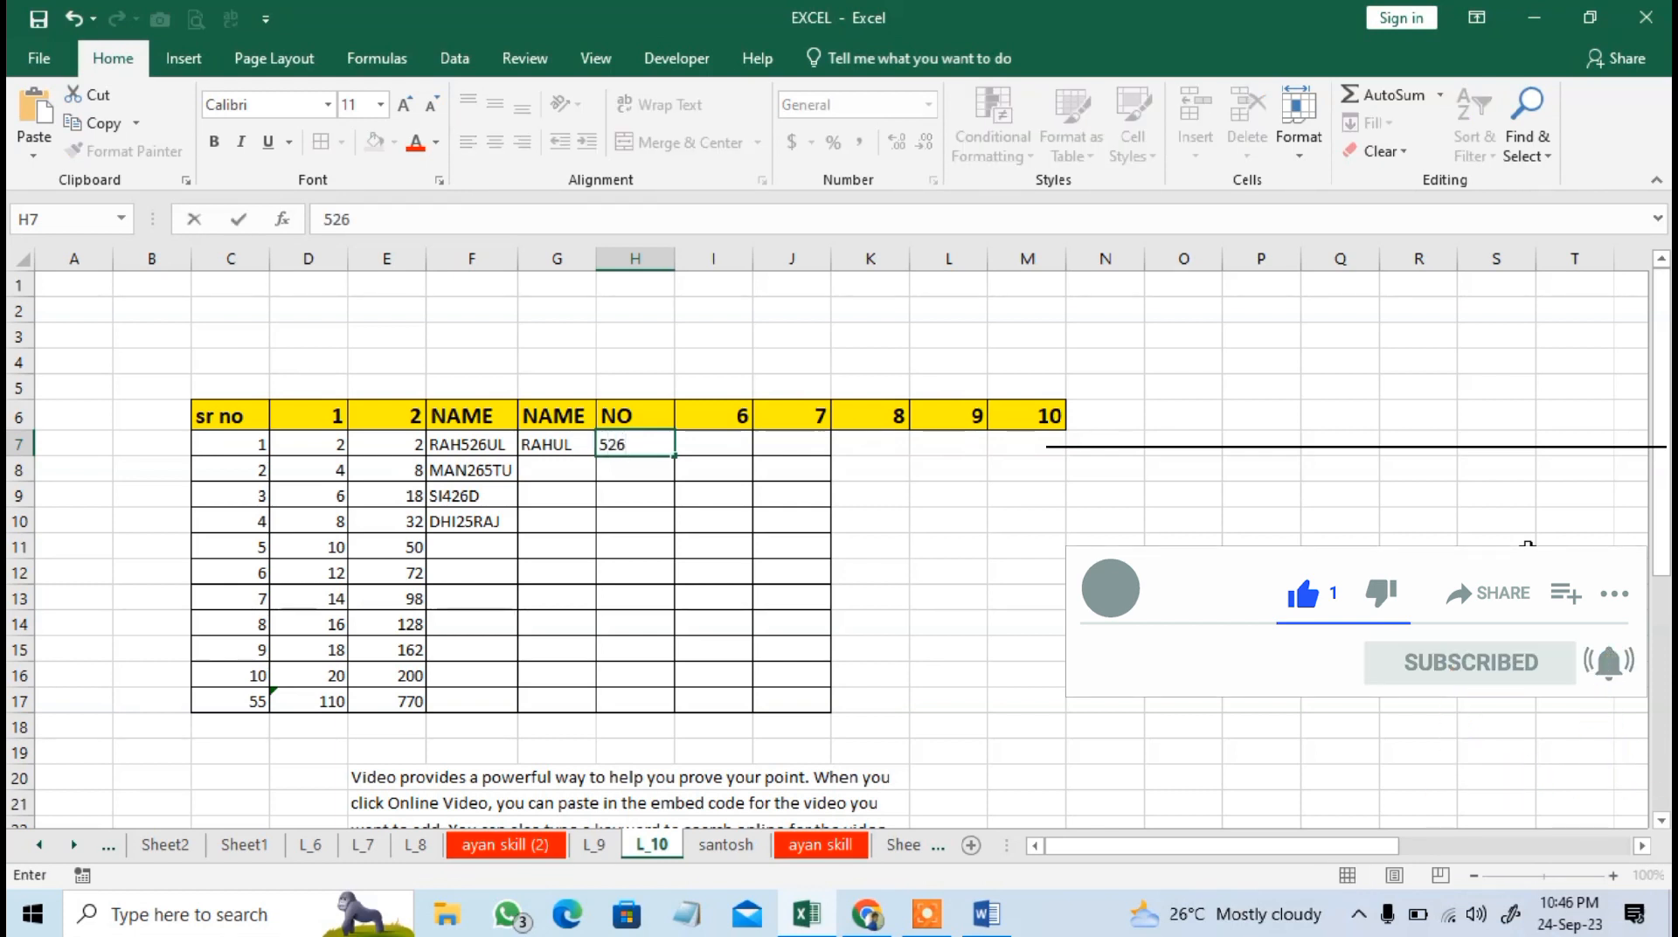
pyautogui.press('Return')
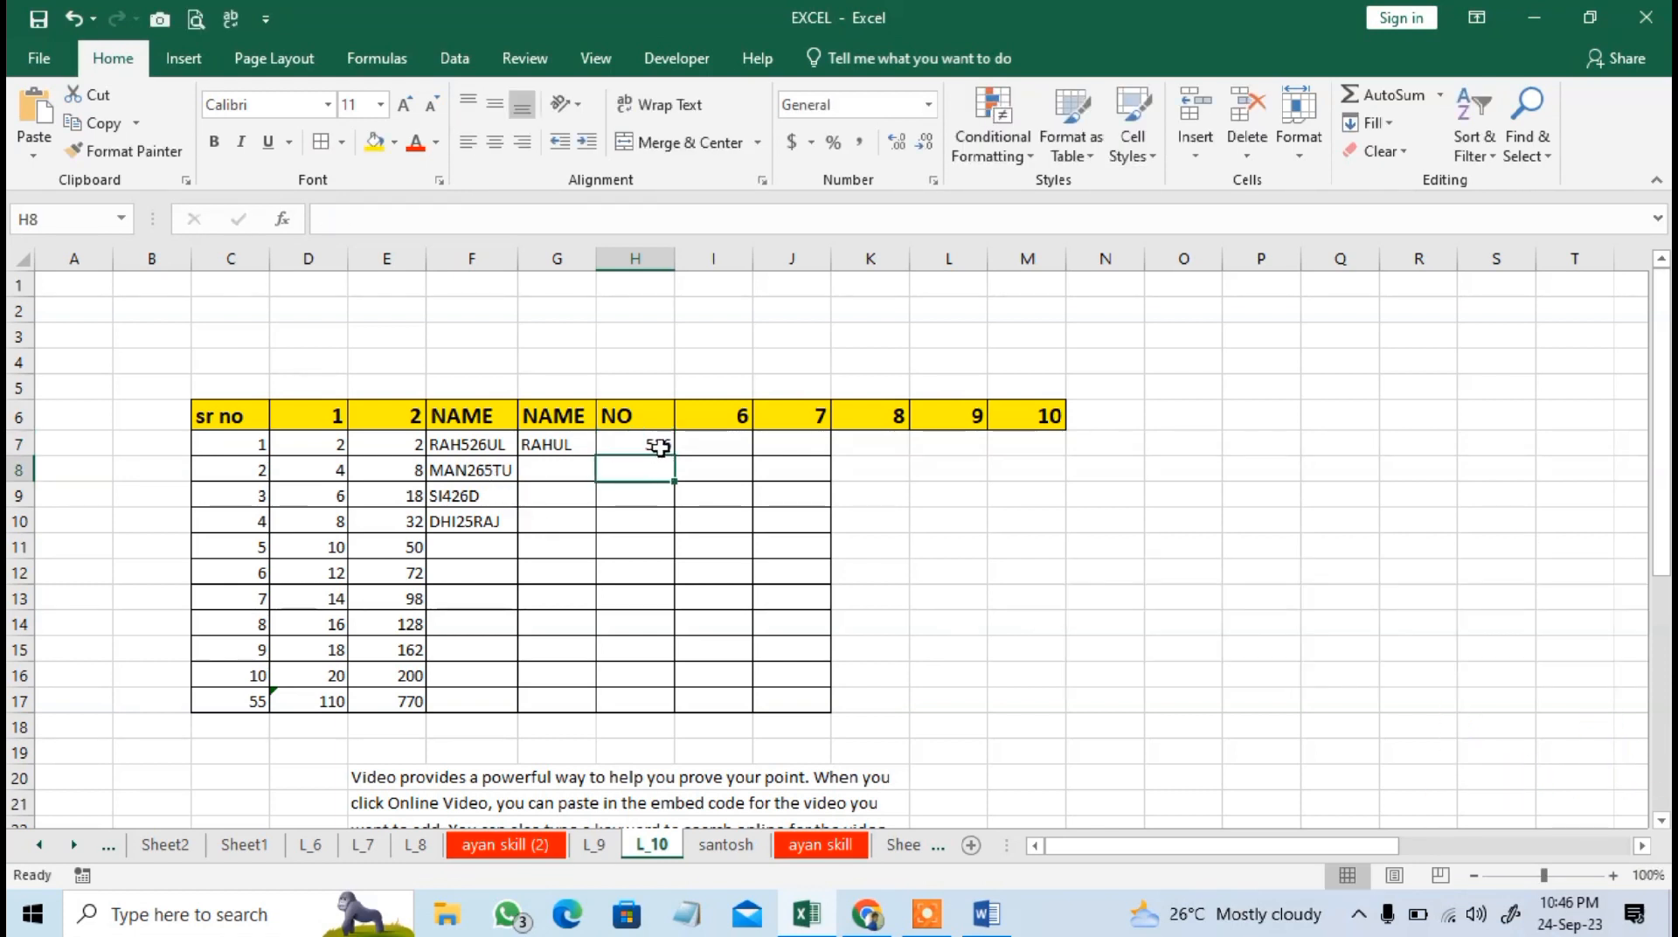
# Flash Fill the names in G7:G17 and the numbers in H7:H17 from their first-row examples.
pyautogui.moveTo(551, 444); pyautogui.dragTo(556, 701)
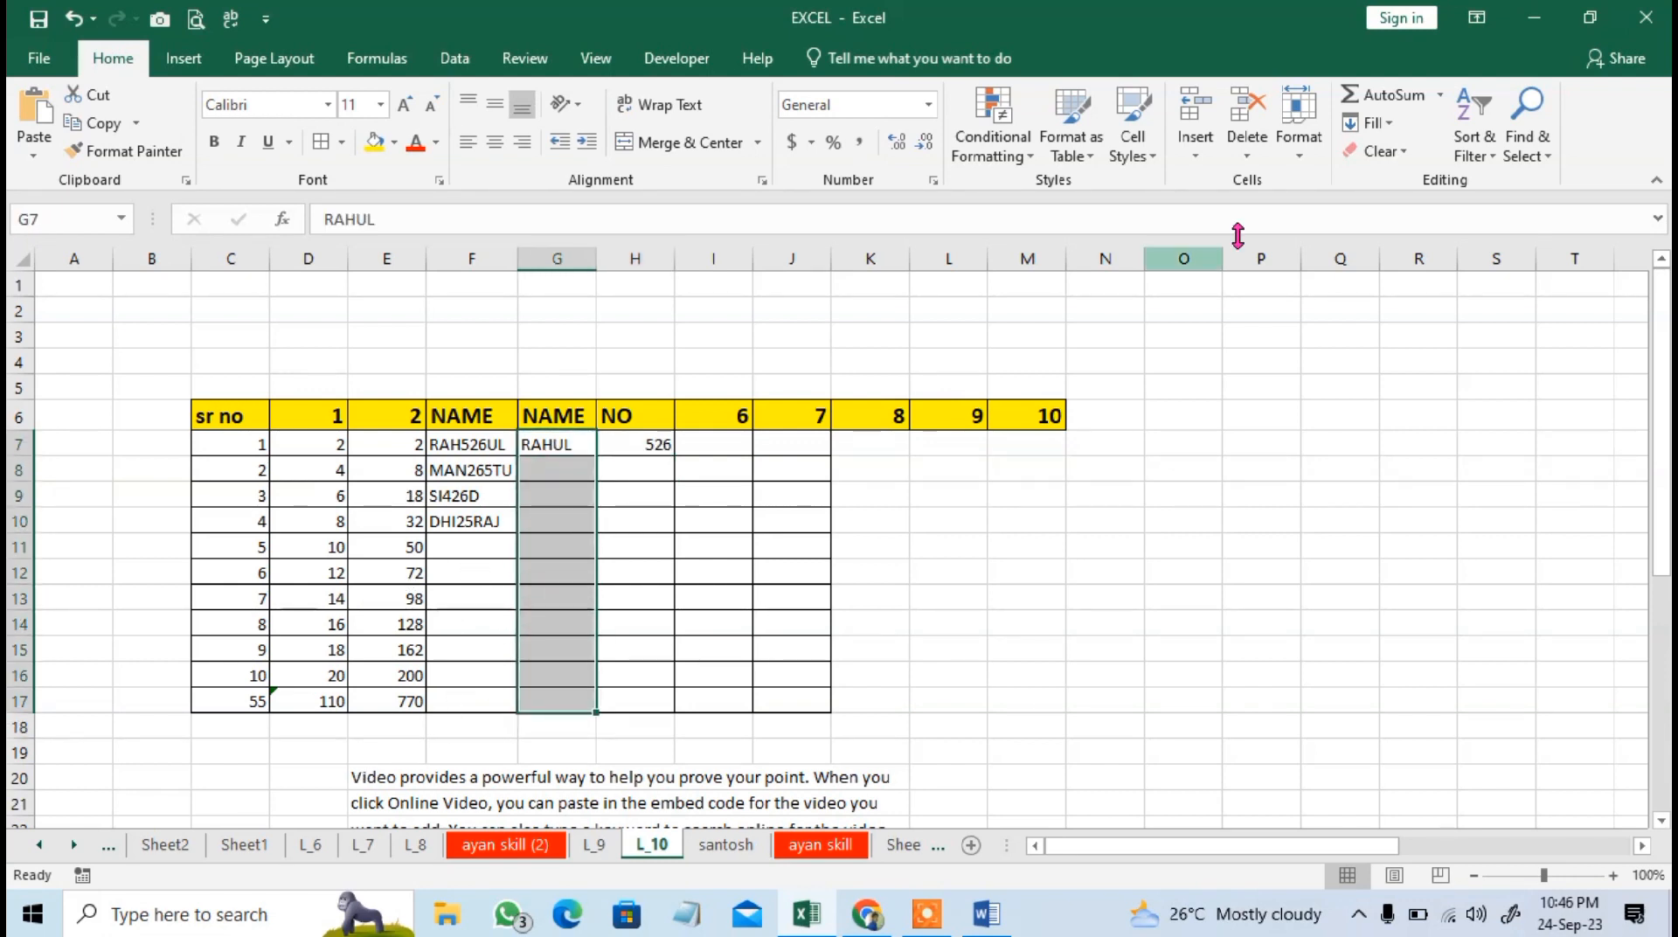
pyautogui.click(1369, 123)
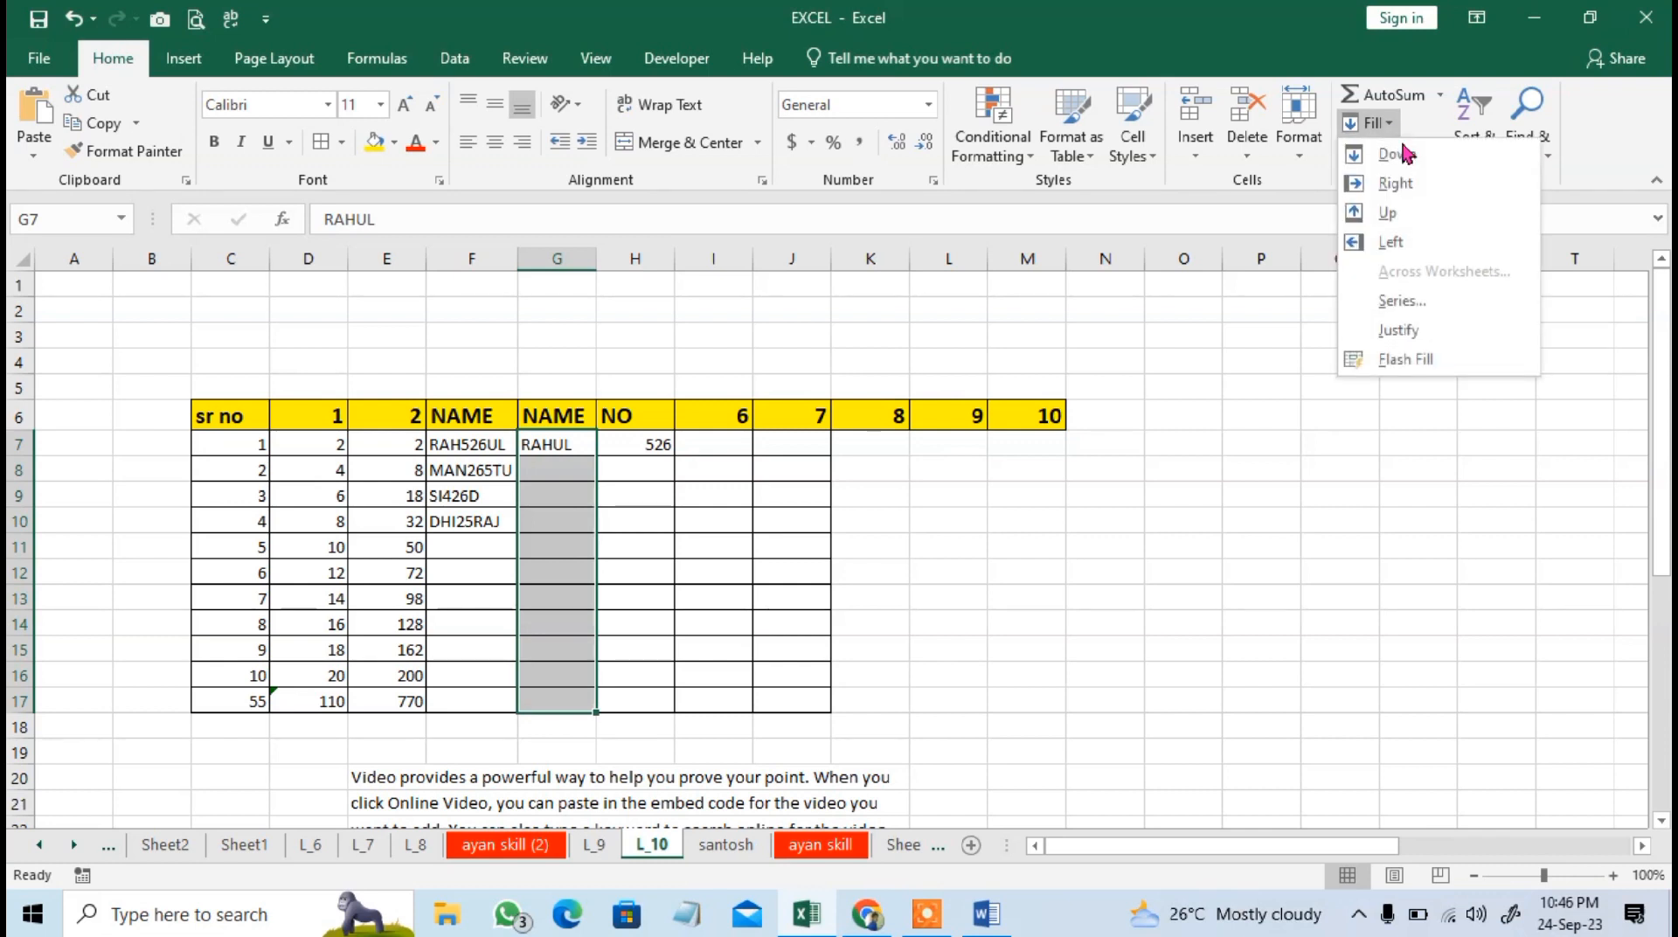
pyautogui.click(1401, 360)
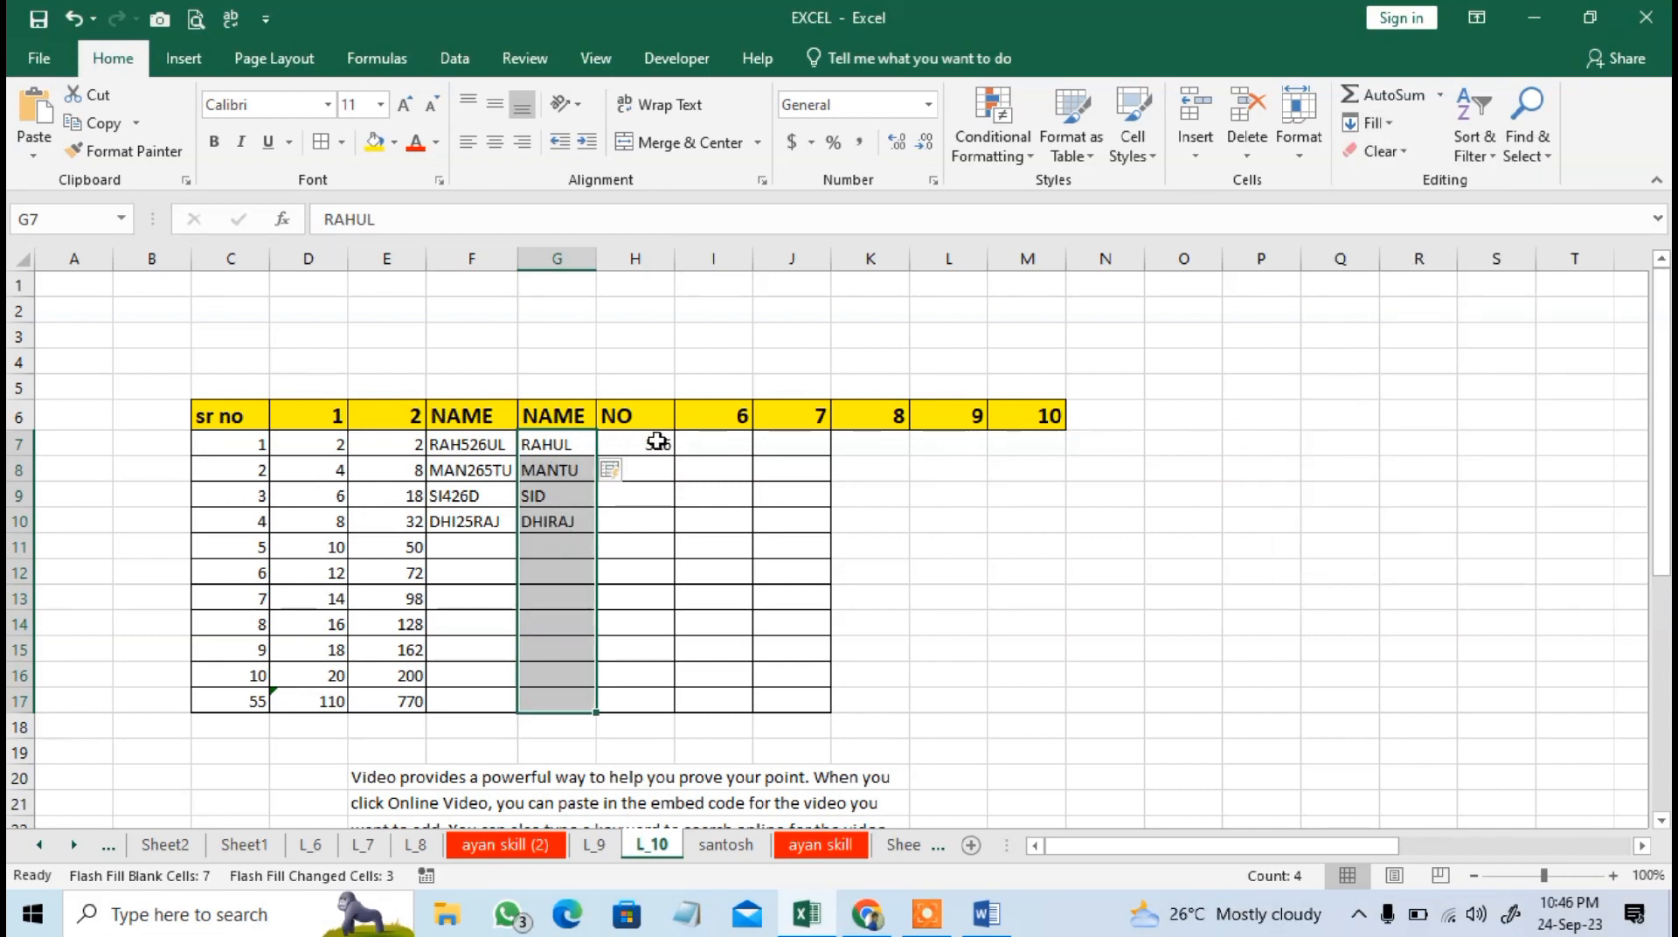
pyautogui.moveTo(657, 441); pyautogui.dragTo(646, 702)
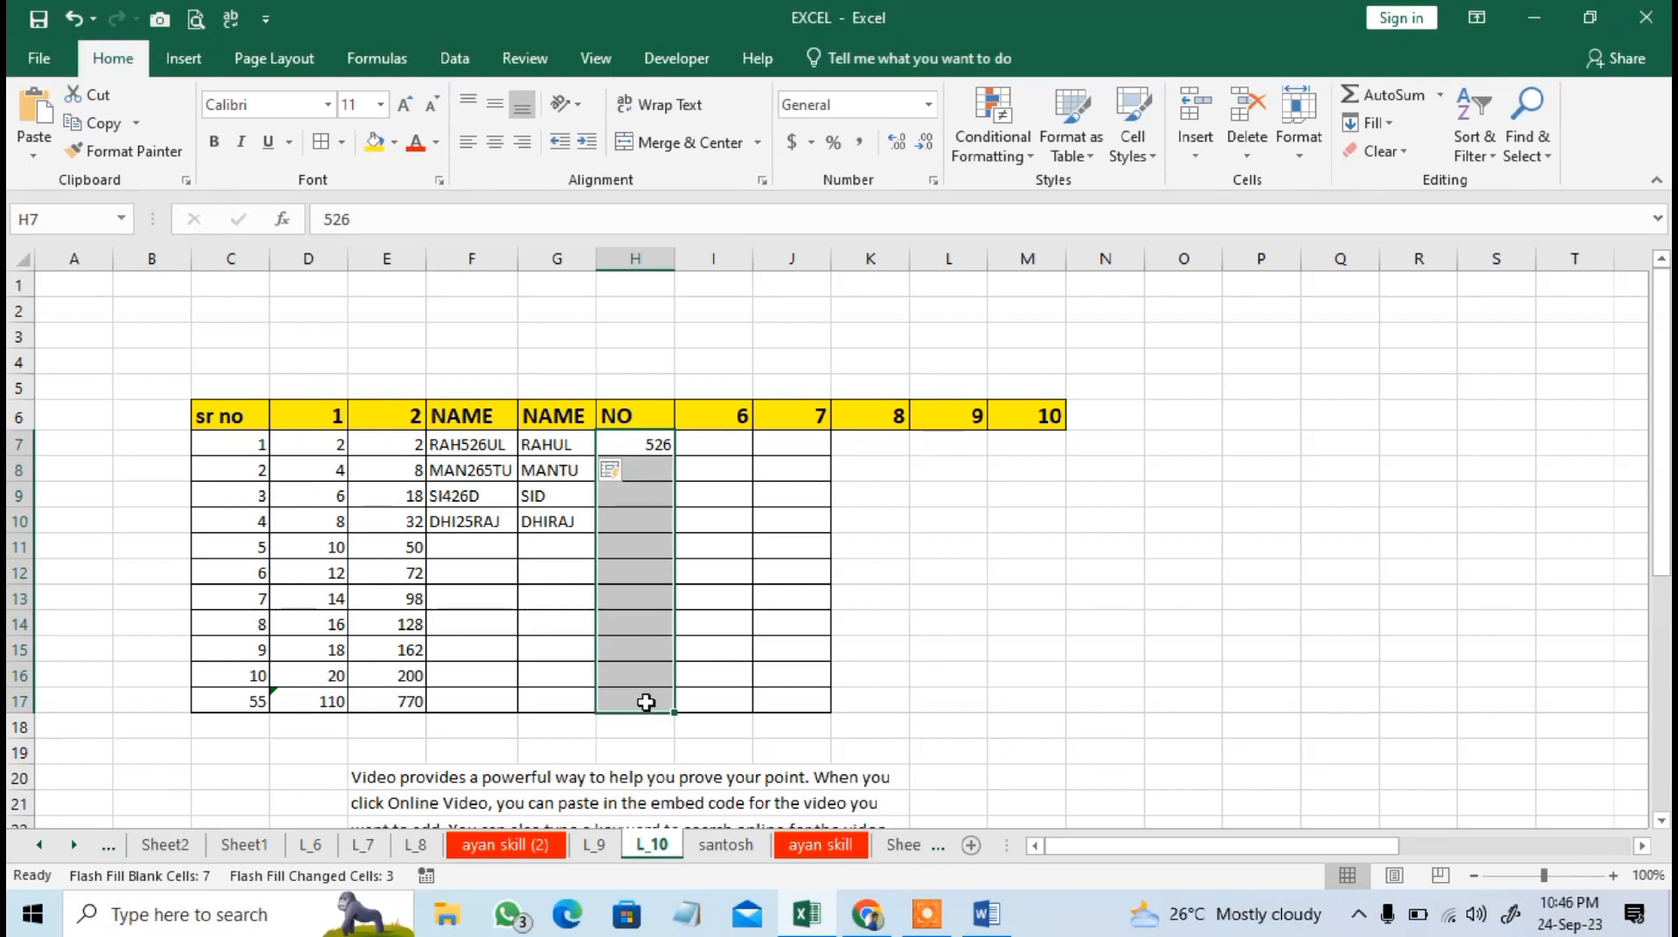
pyautogui.hotkey('ctrl', 'e')
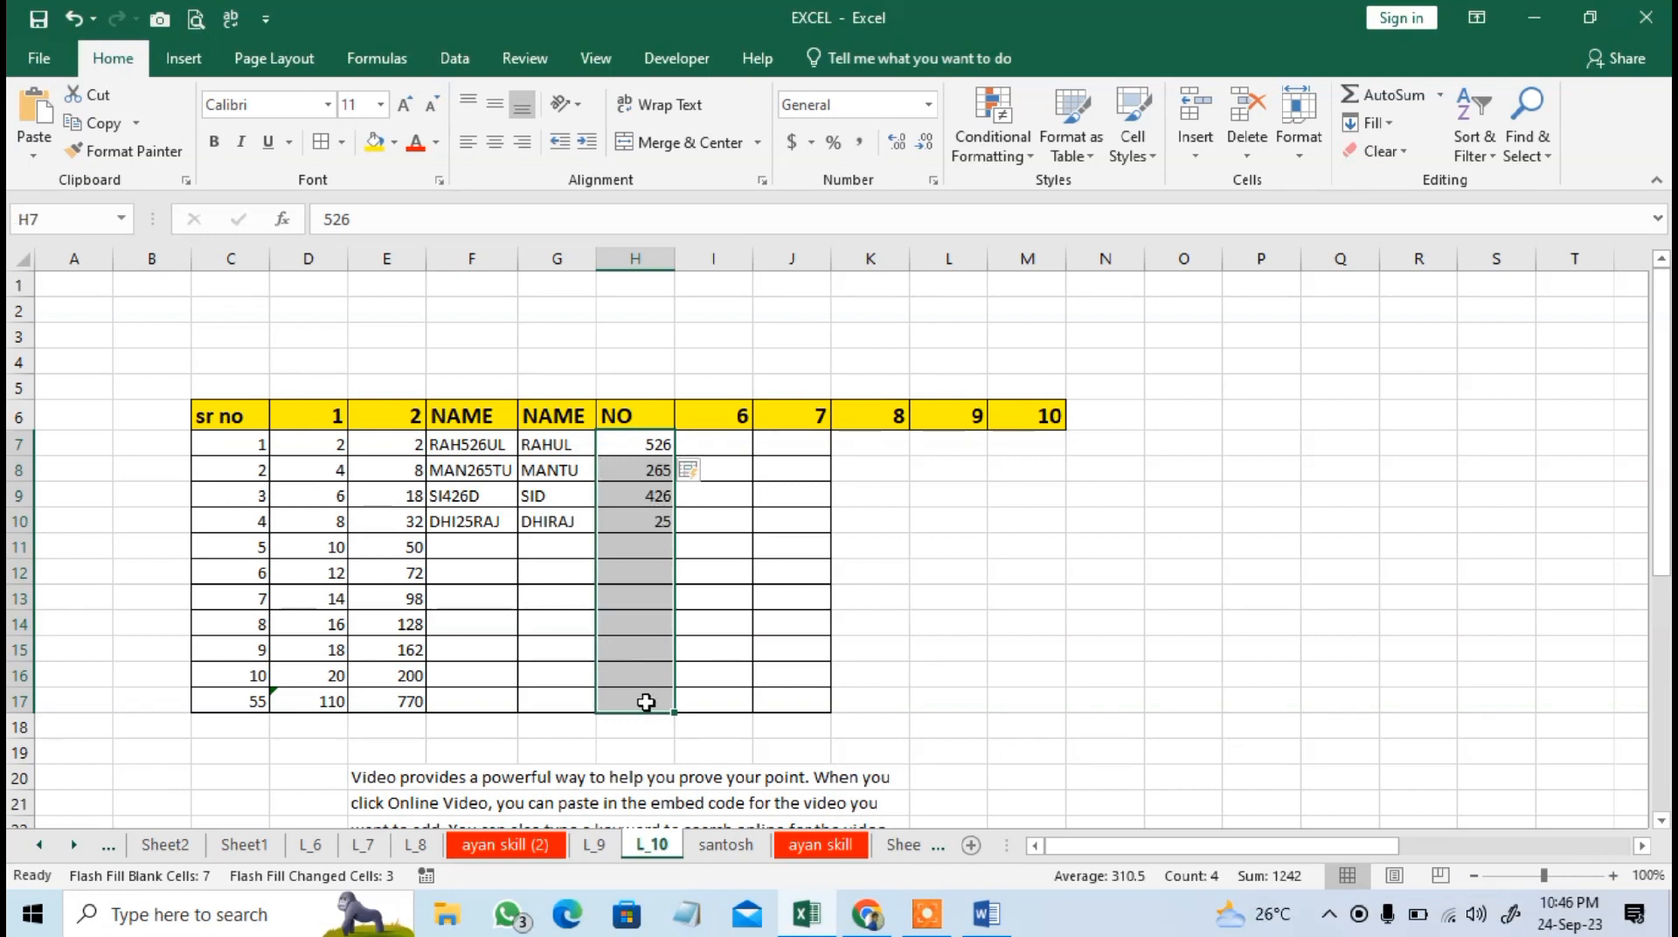